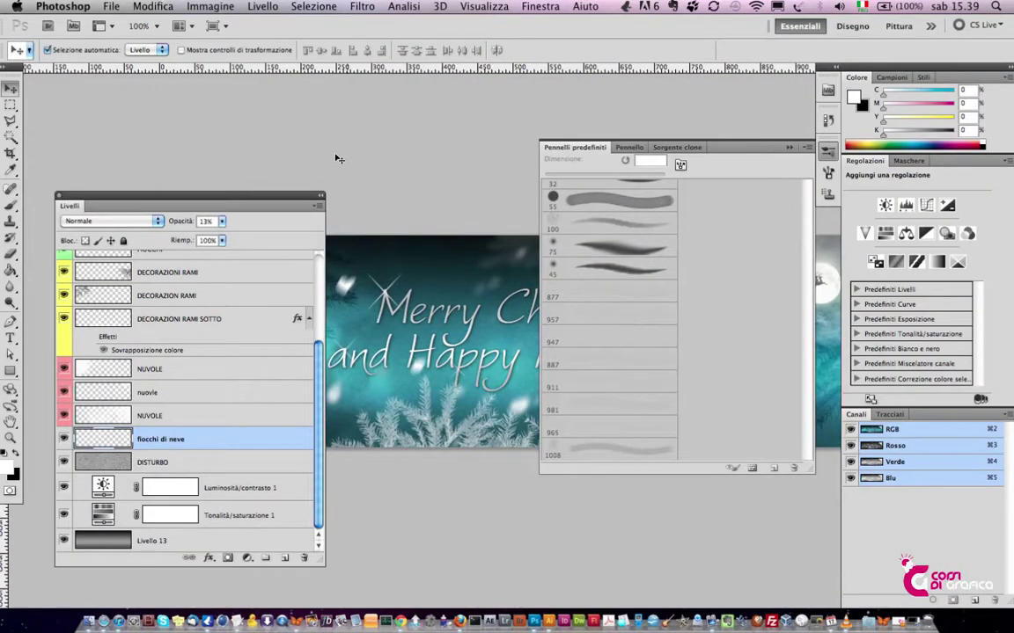
Reset the workspace to Essentials, pan the banner into view, and briefly hide then restore the panels.
drag(263, 196, 229, 142)
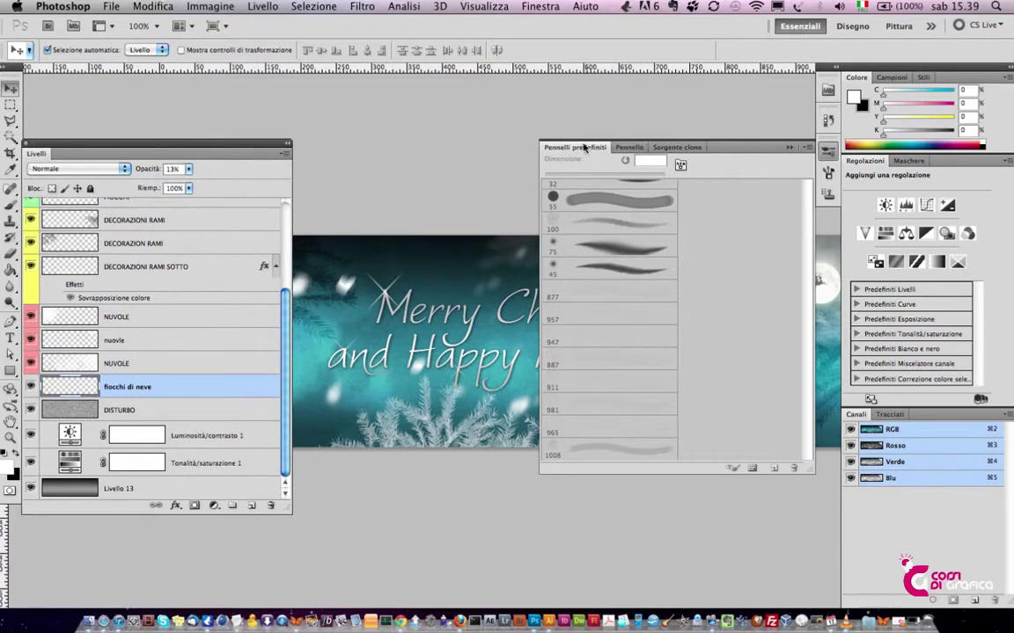
click(800, 27)
click(806, 41)
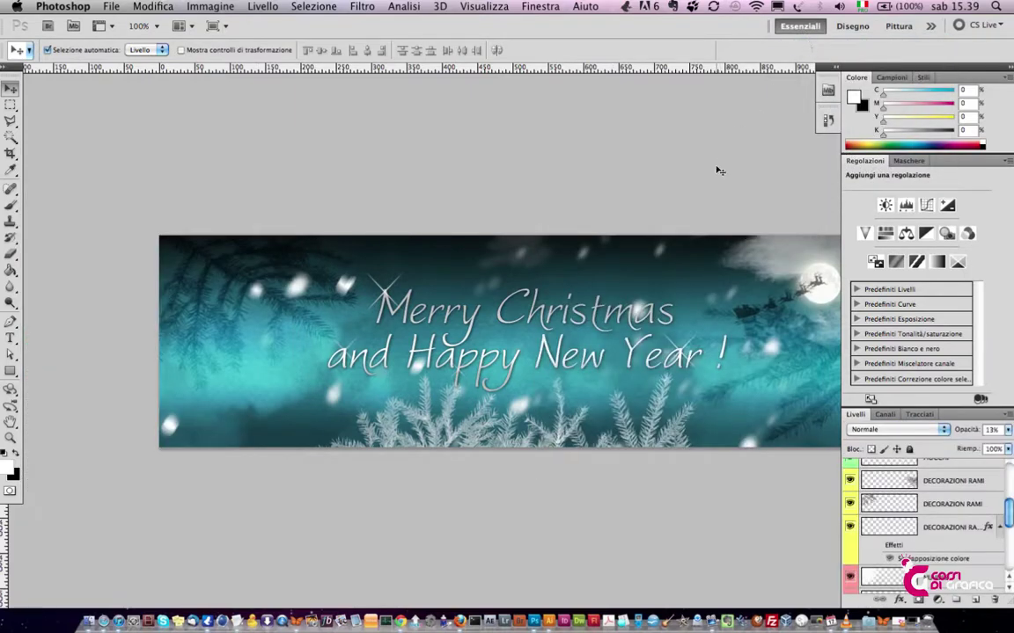
mouse_move(660, 253)
mouse_down()
mouse_move(592, 207)
mouse_move(601, 203)
mouse_up()
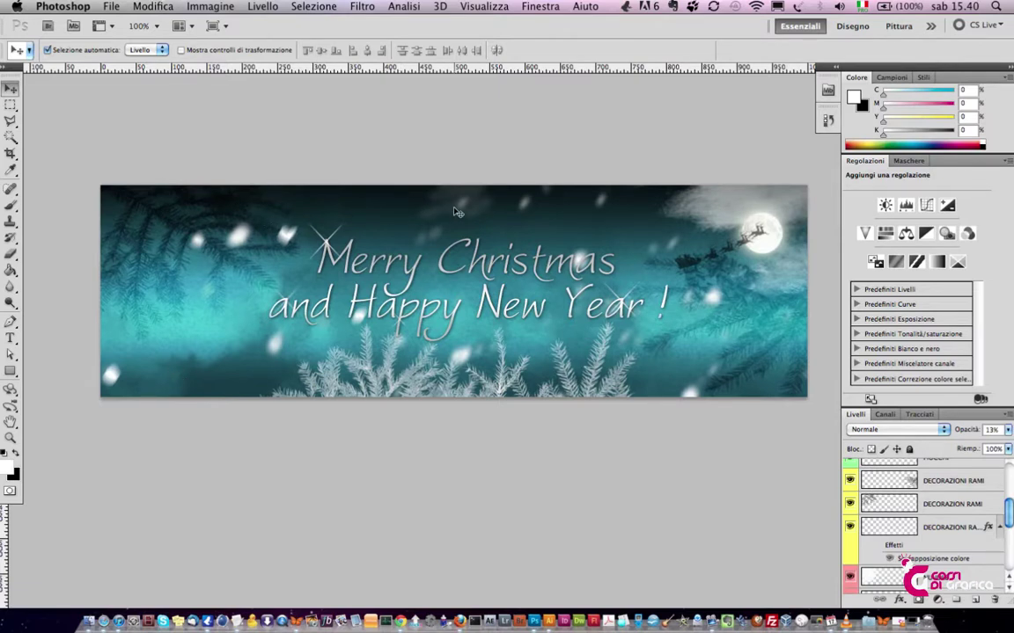
key(Tab)
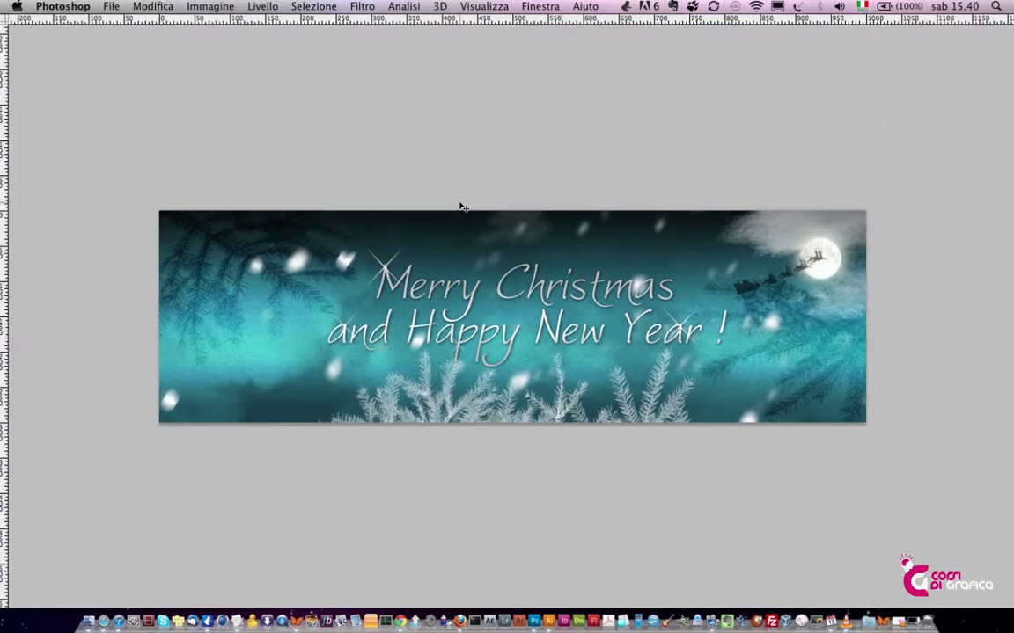
key(Tab)
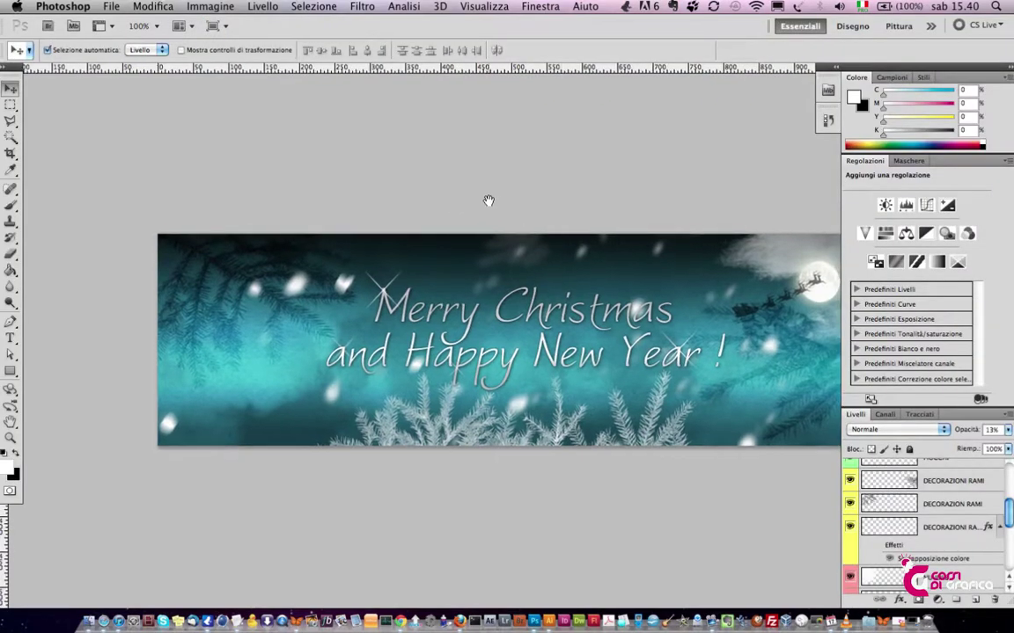
Float the Layers panel, shorten it, park it top-left, and deselect the snowflake layer.
drag(487, 202, 507, 199)
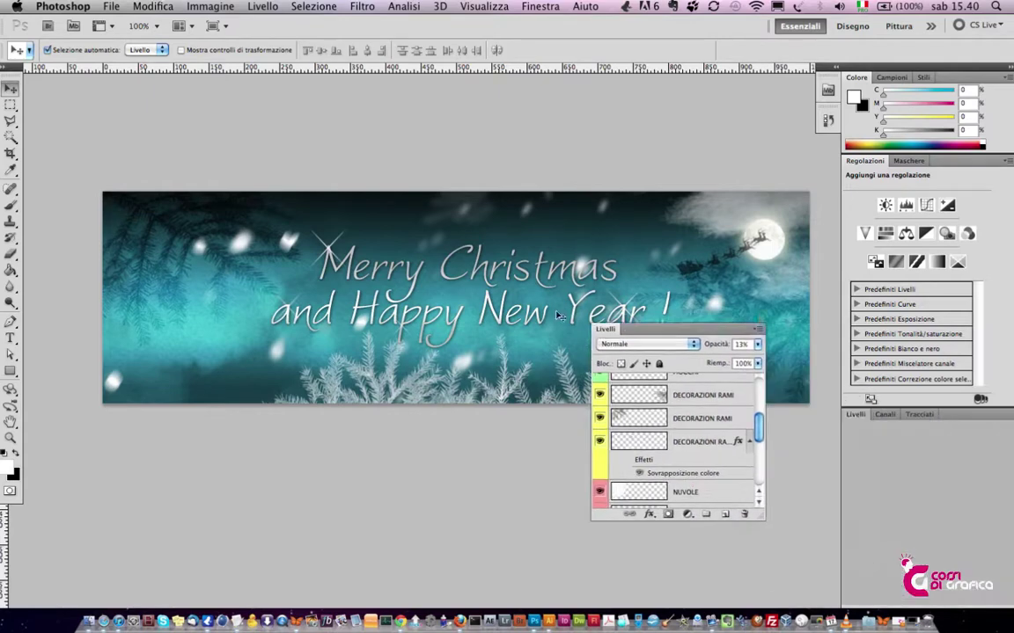
drag(860, 419, 143, 139)
mouse_move(296, 304)
mouse_down()
mouse_move(295, 252)
mouse_move(345, 519)
mouse_up()
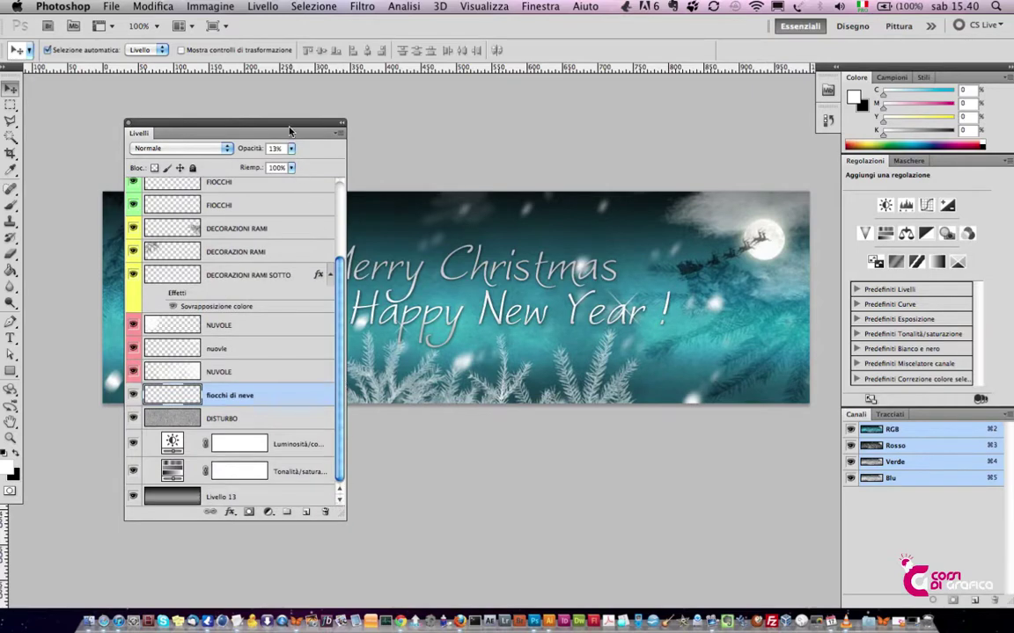
drag(259, 128, 190, 88)
drag(271, 253, 273, 287)
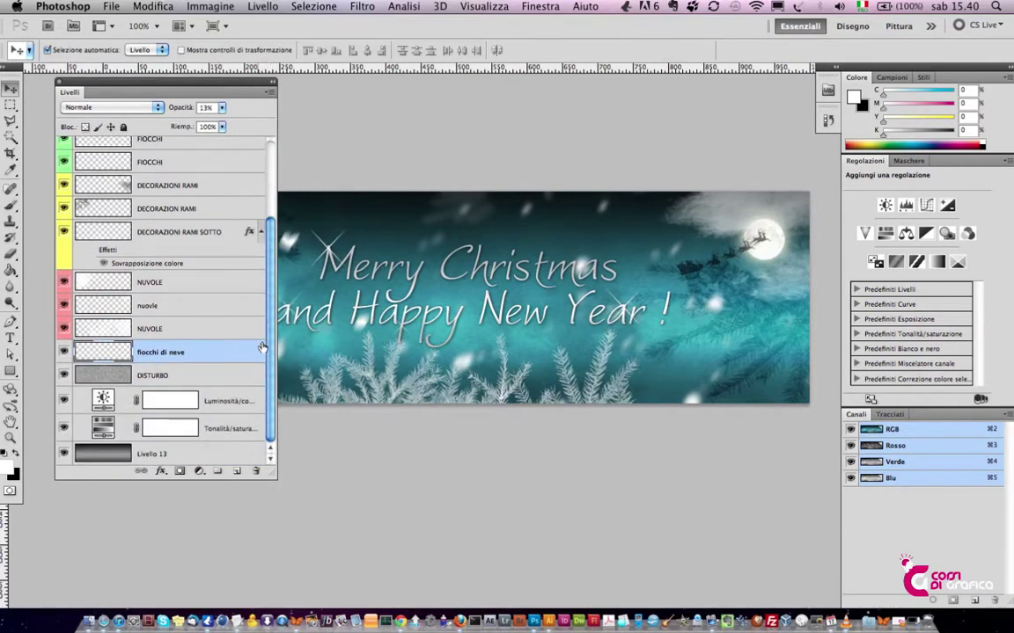
click(447, 179)
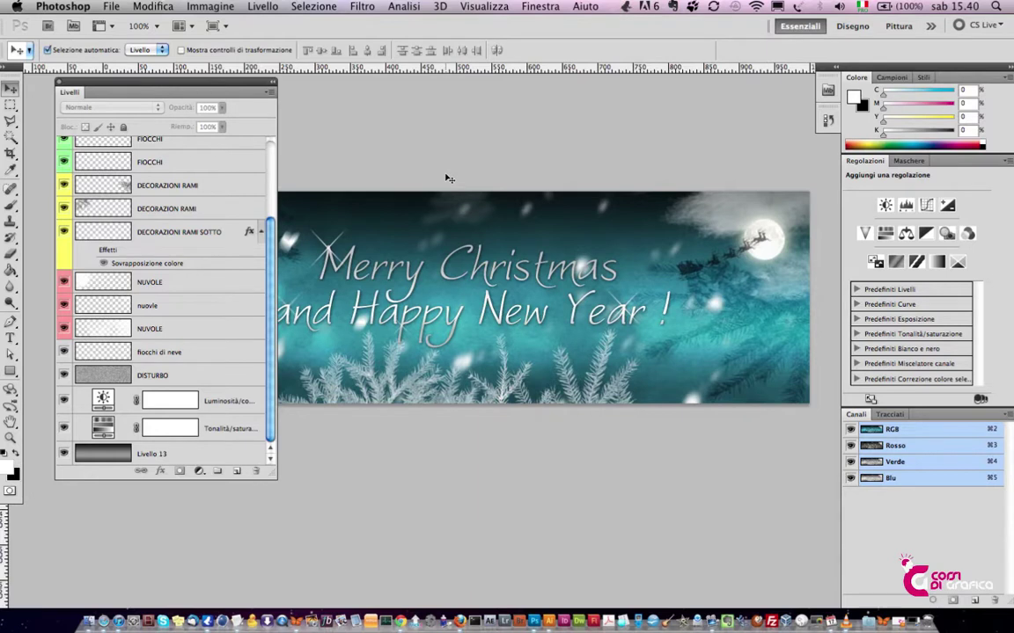
key(ctrl+alt+i)
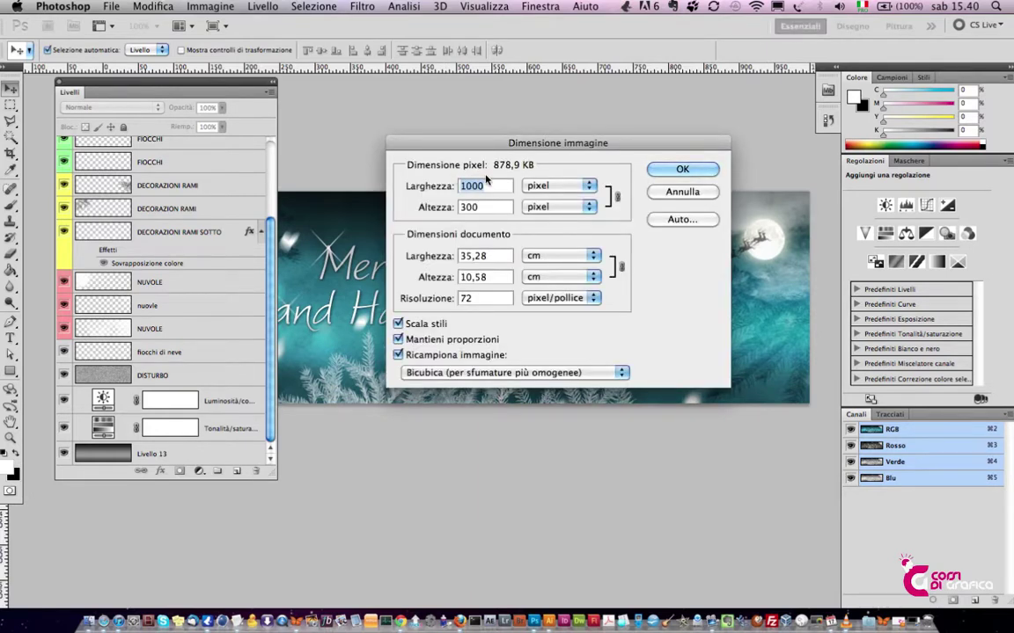
drag(527, 142, 501, 139)
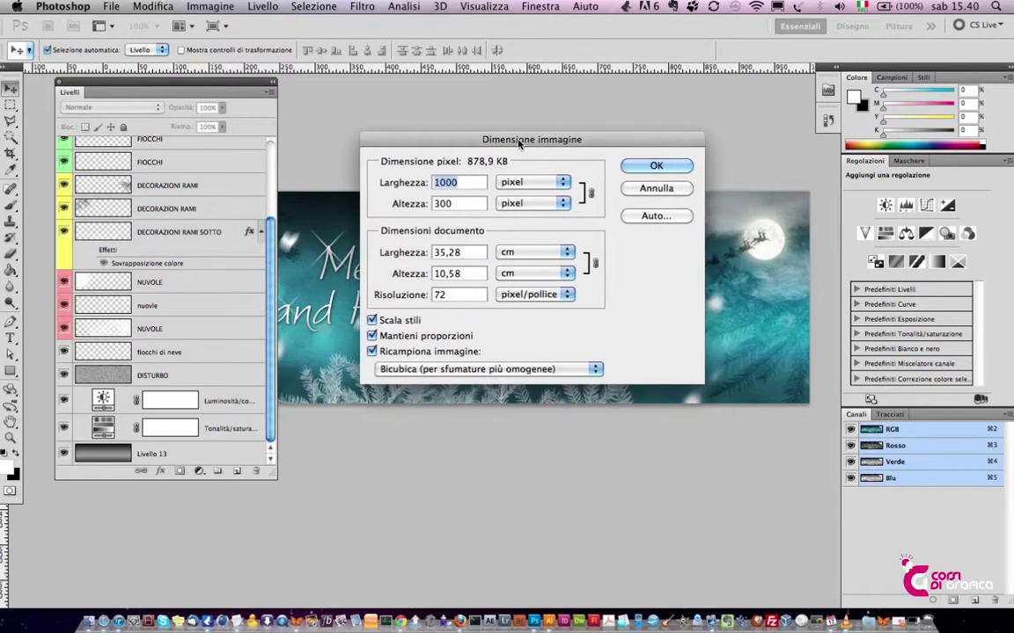
key(Return)
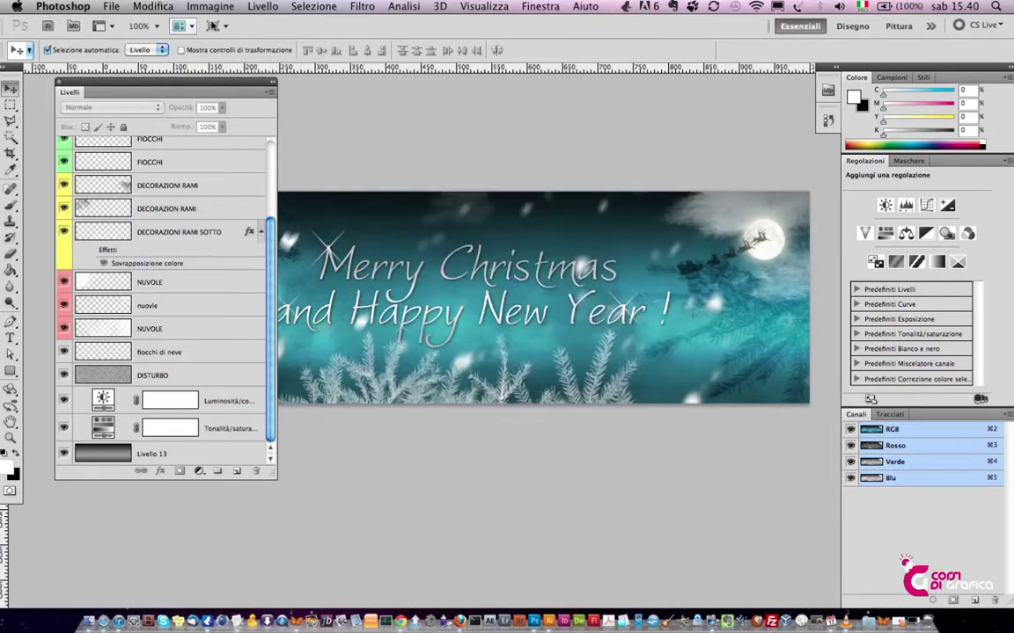
click(231, 10)
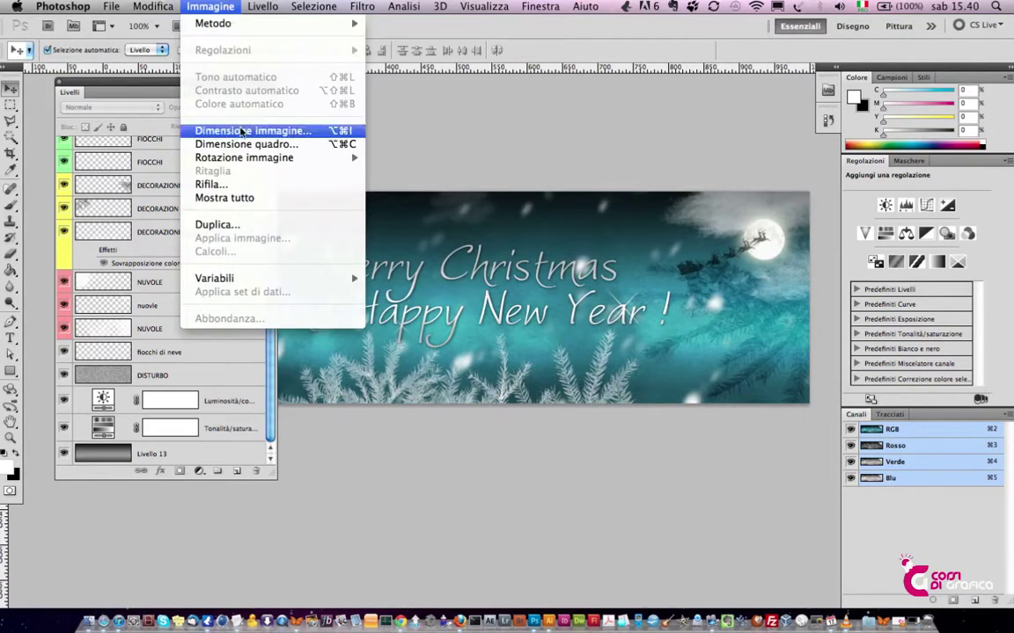
click(241, 133)
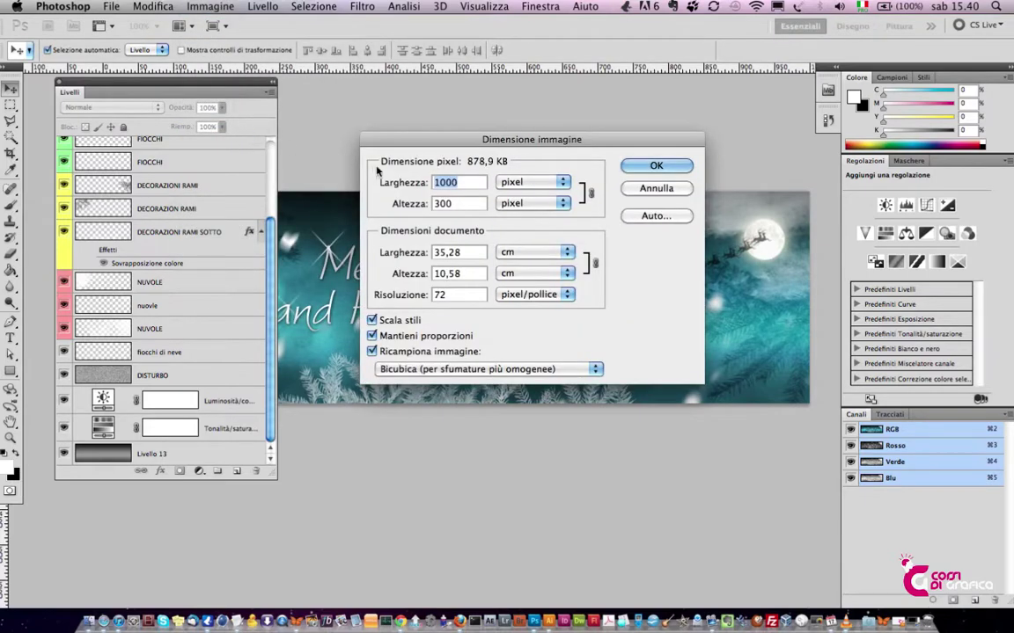
click(452, 203)
click(473, 183)
mouse_move(477, 143)
mouse_down()
mouse_move(497, 191)
mouse_move(509, 169)
mouse_up()
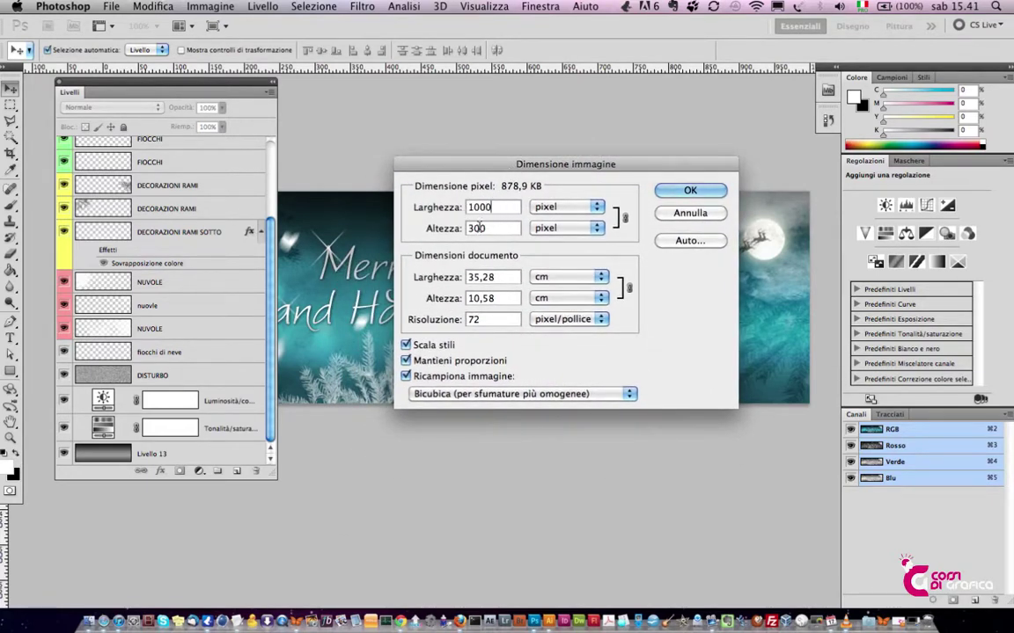
click(485, 321)
key(Return)
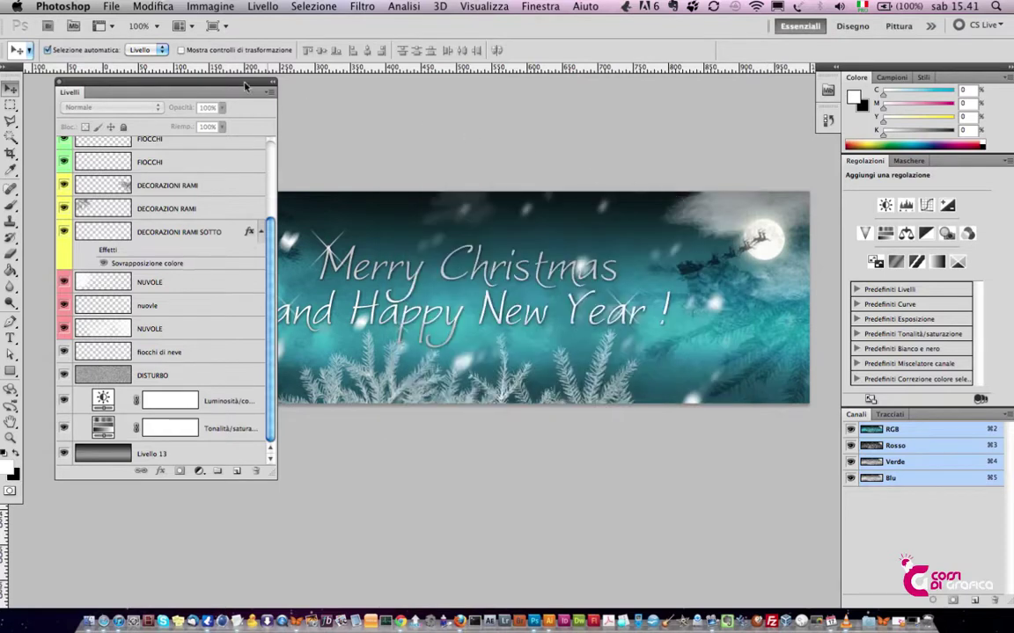
drag(245, 85, 255, 87)
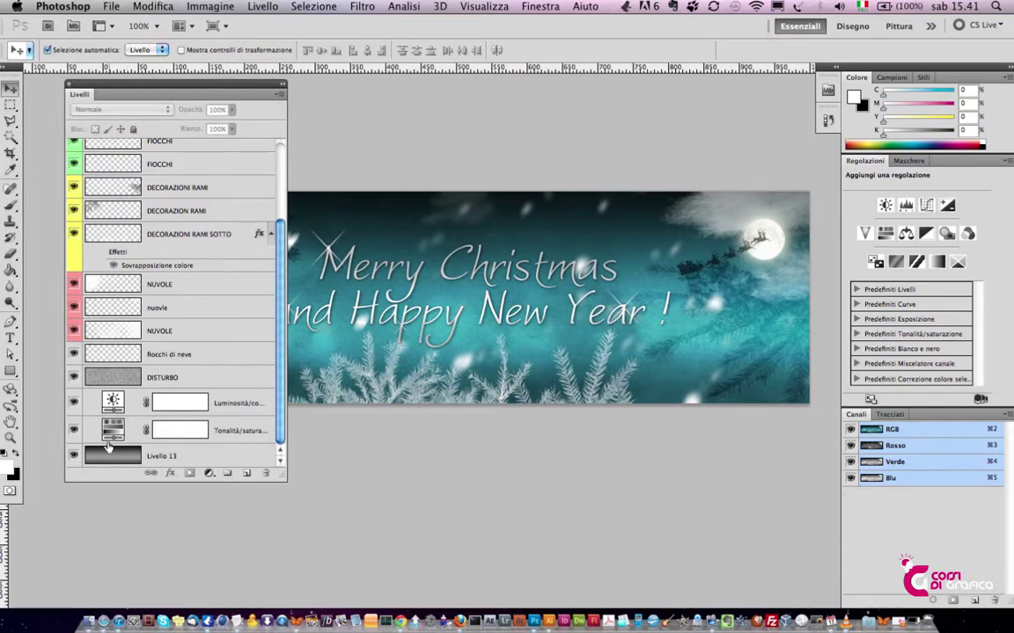
Solo Livello 13, briefly re-check the adjustment and snowflake layers, then select Livello 13.
alt+click(73, 455)
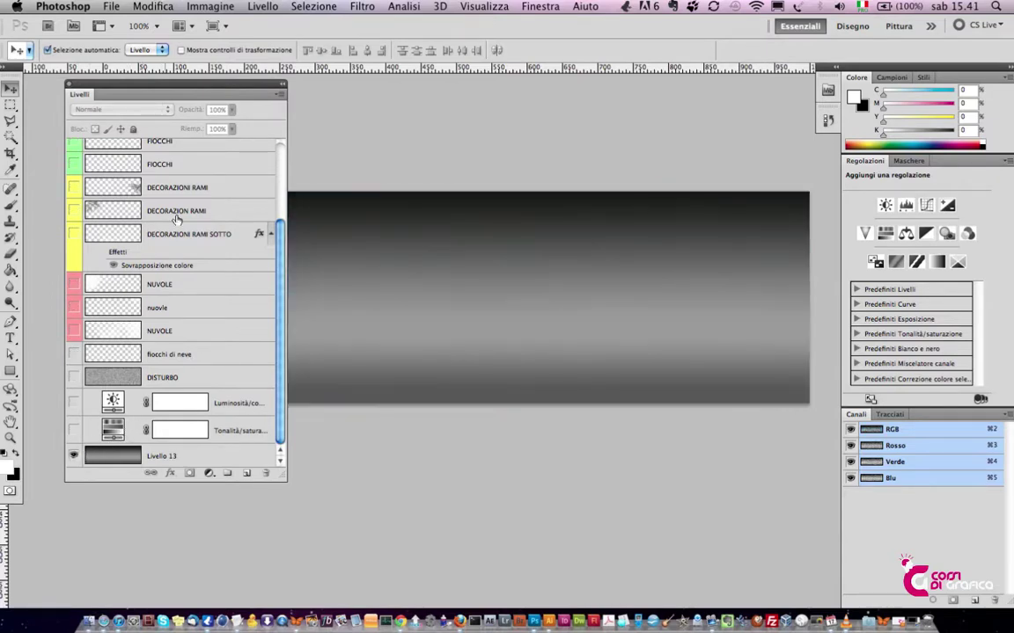
mouse_move(188, 93)
mouse_down()
mouse_move(213, 96)
mouse_move(198, 95)
mouse_up()
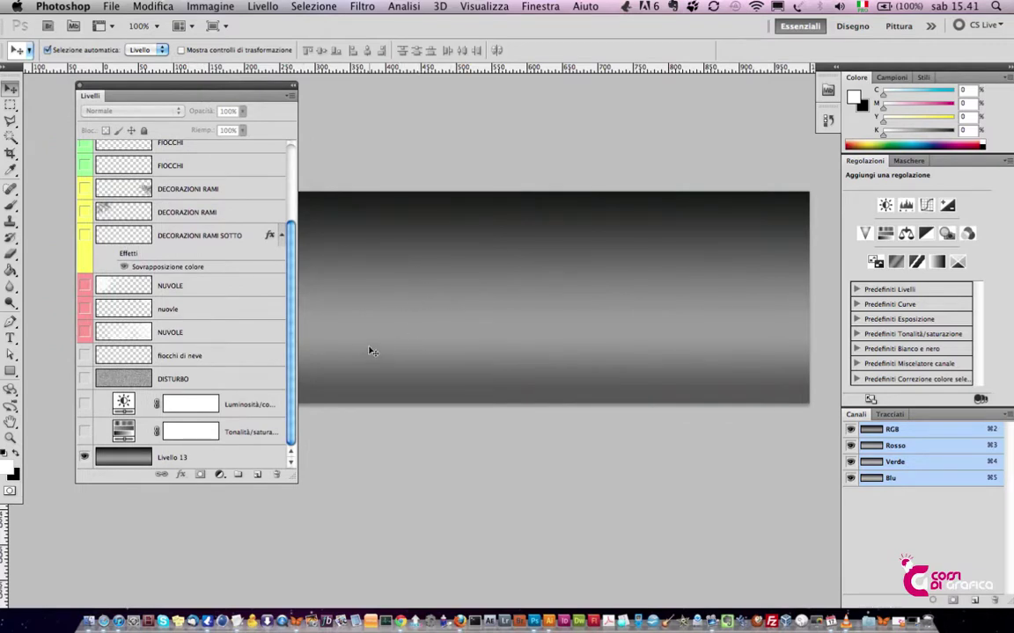
click(83, 432)
click(85, 405)
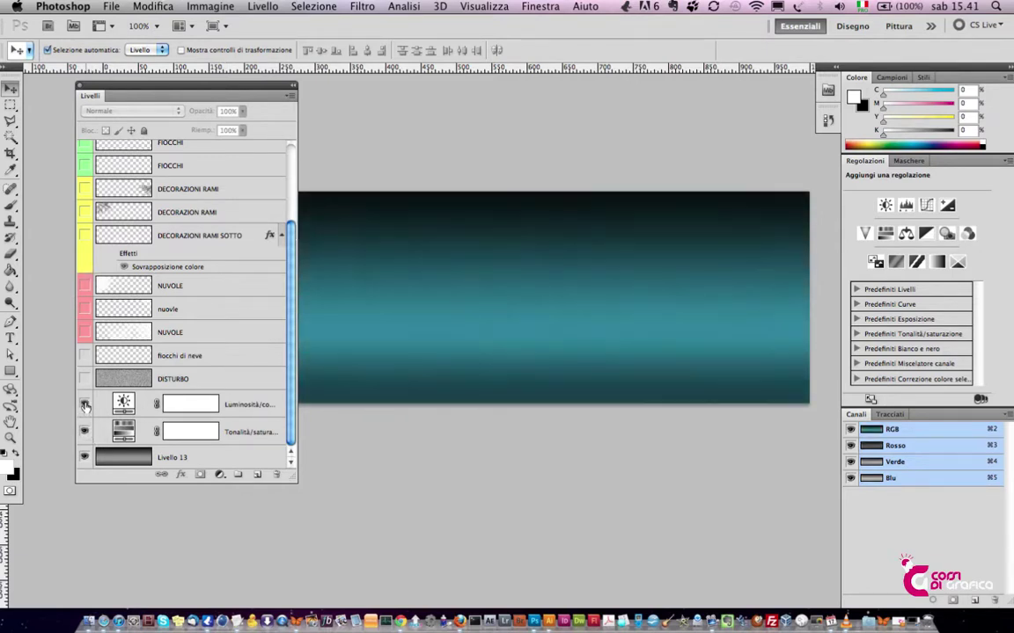
click(85, 355)
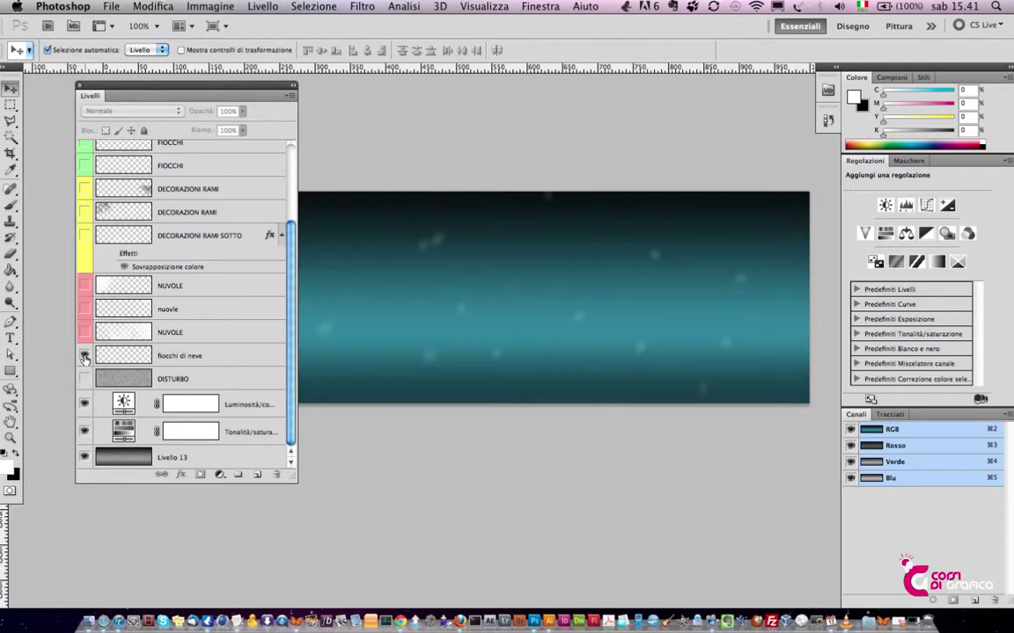
click(84, 355)
click(84, 404)
click(85, 432)
click(119, 458)
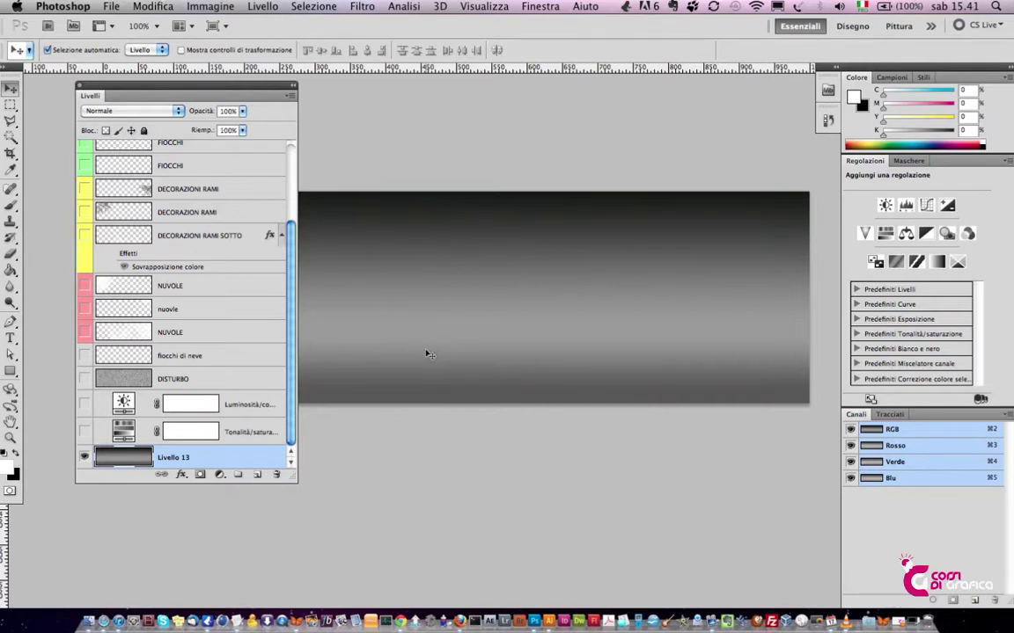
Switch to the Gradient tool and add four colour stops in the Gradient Editor.
click(14, 275)
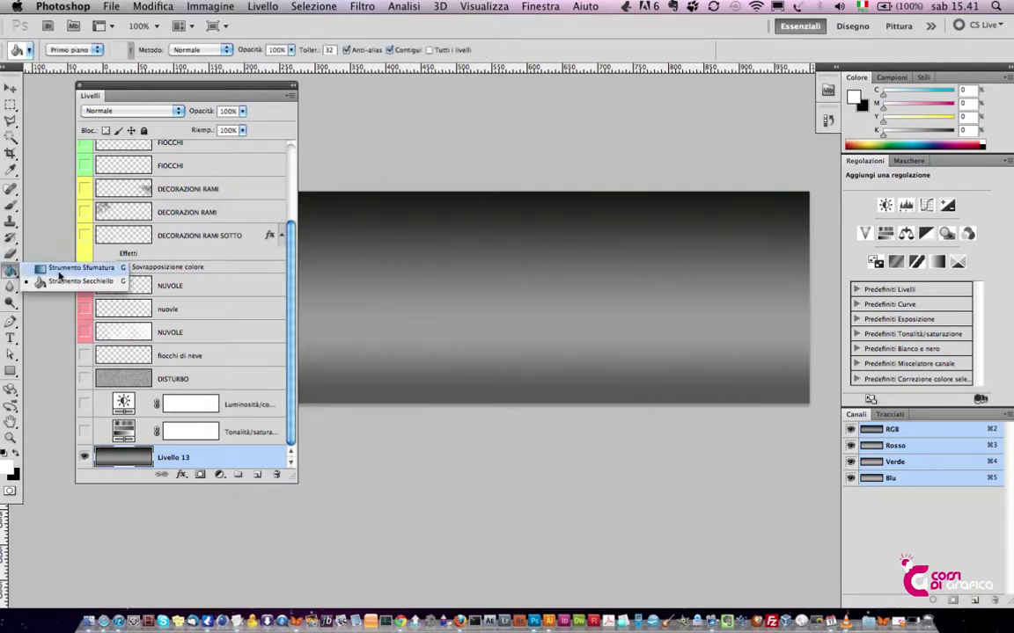
click(59, 276)
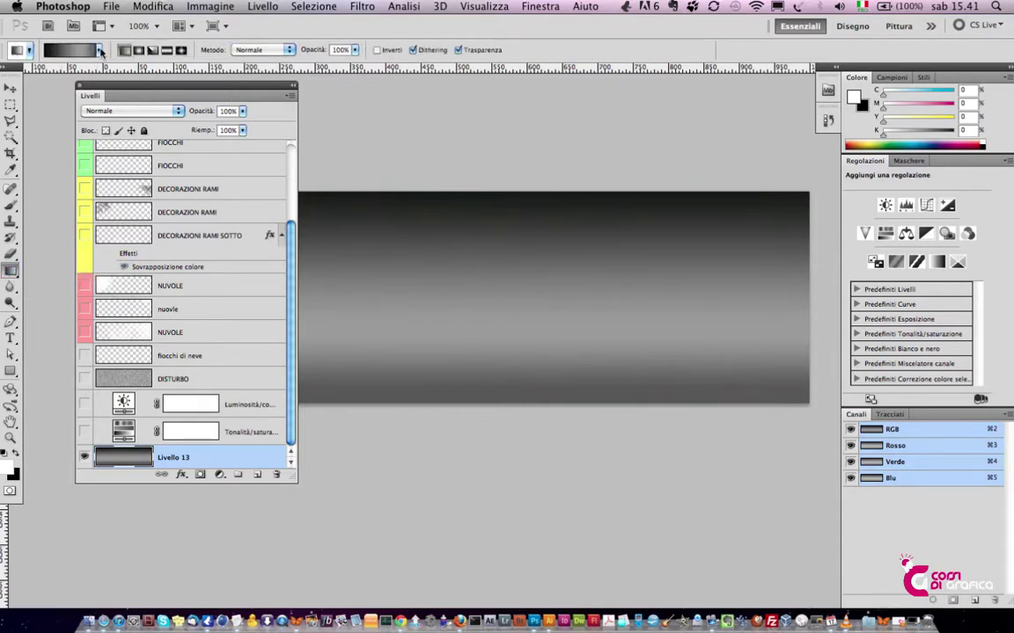
click(82, 51)
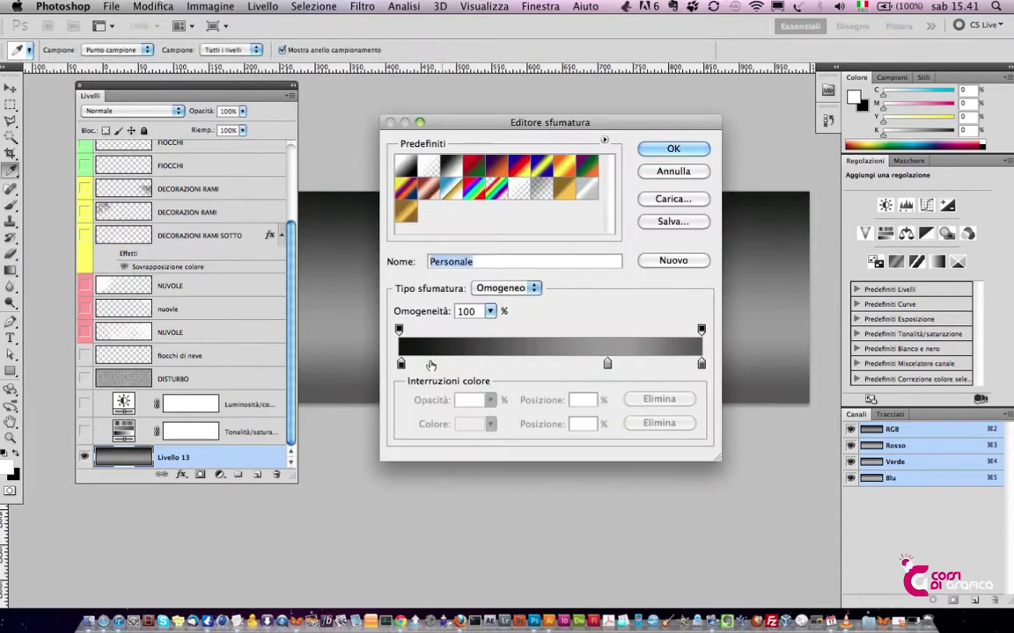
click(607, 364)
click(538, 364)
click(486, 363)
click(449, 363)
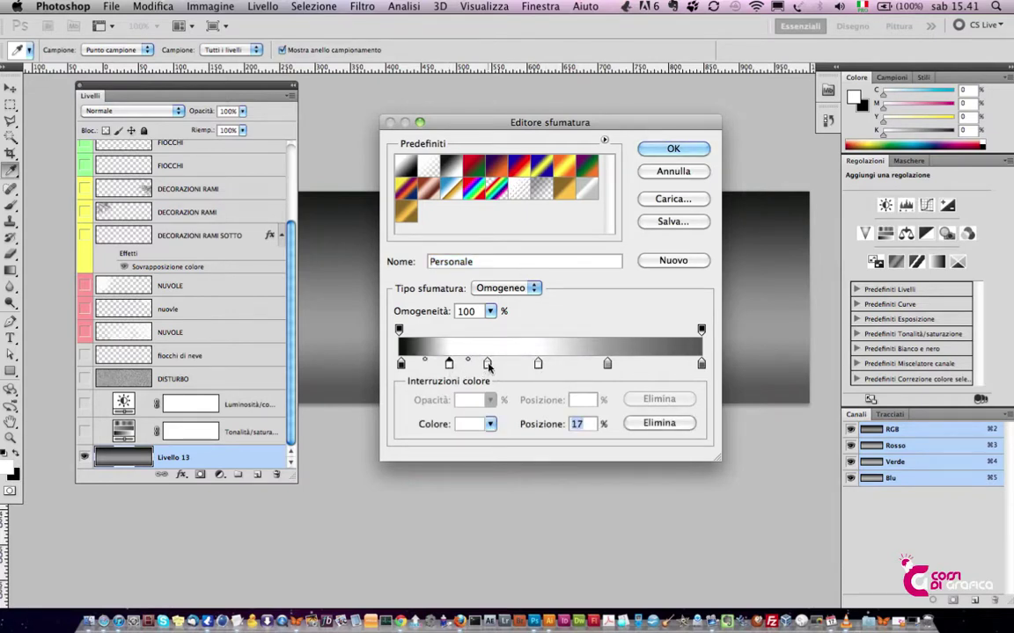
Colour two stops pink and magenta, then cancel the gradient edits.
double_click(449, 363)
click(484, 453)
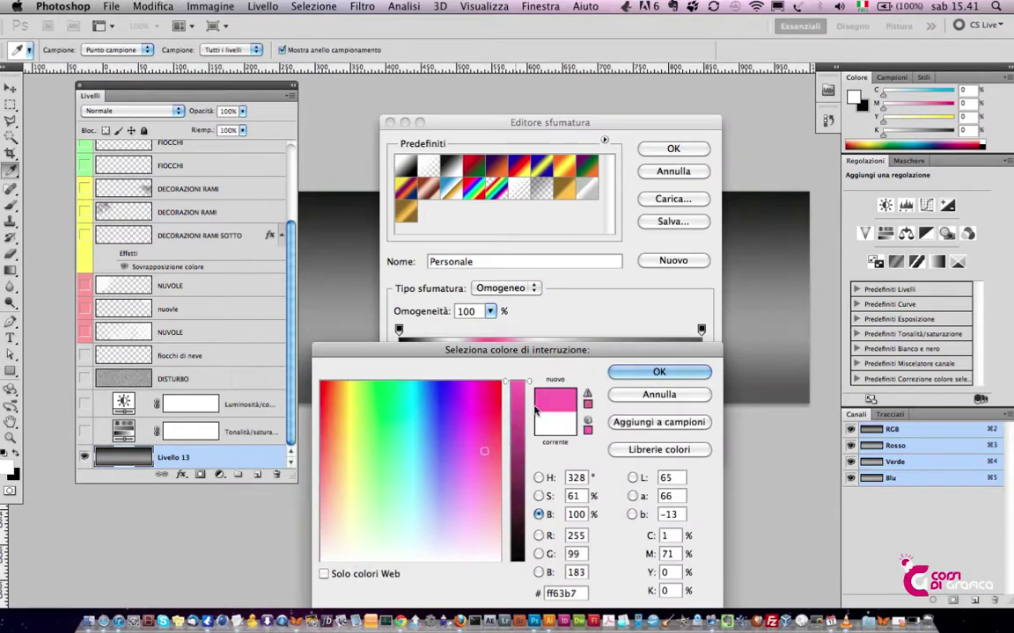
click(659, 371)
double_click(538, 363)
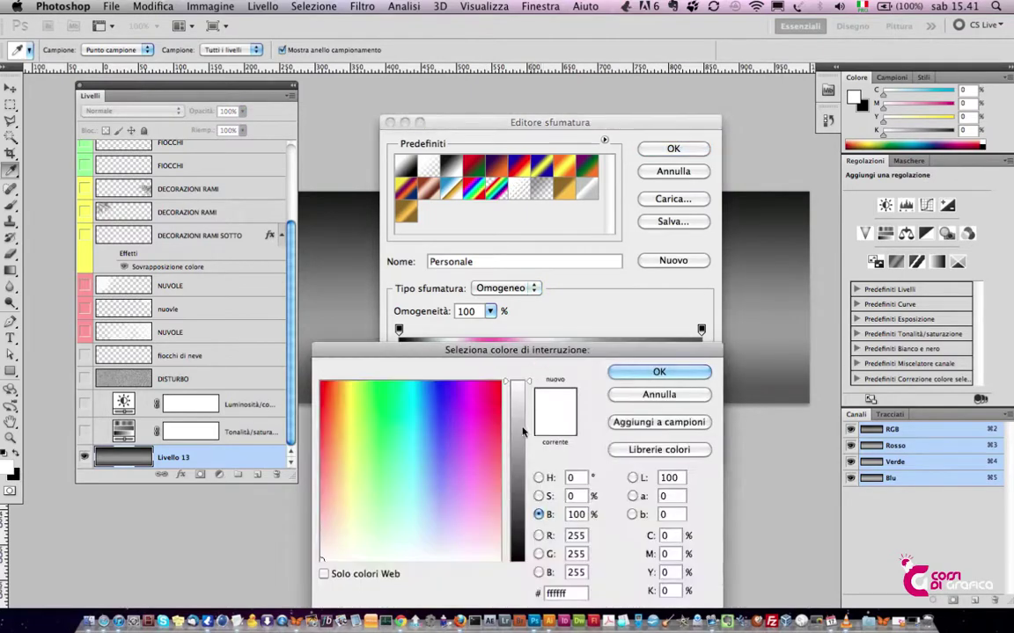
click(475, 396)
mouse_move(515, 383)
mouse_down()
mouse_move(516, 508)
mouse_move(516, 390)
mouse_move(487, 405)
mouse_up()
click(464, 389)
key(Return)
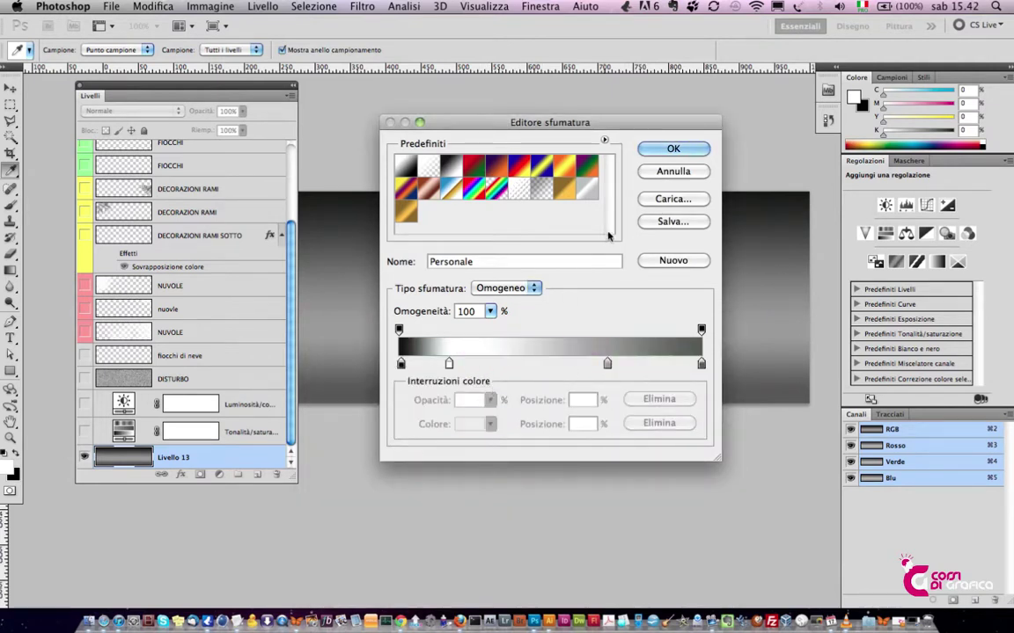
click(675, 171)
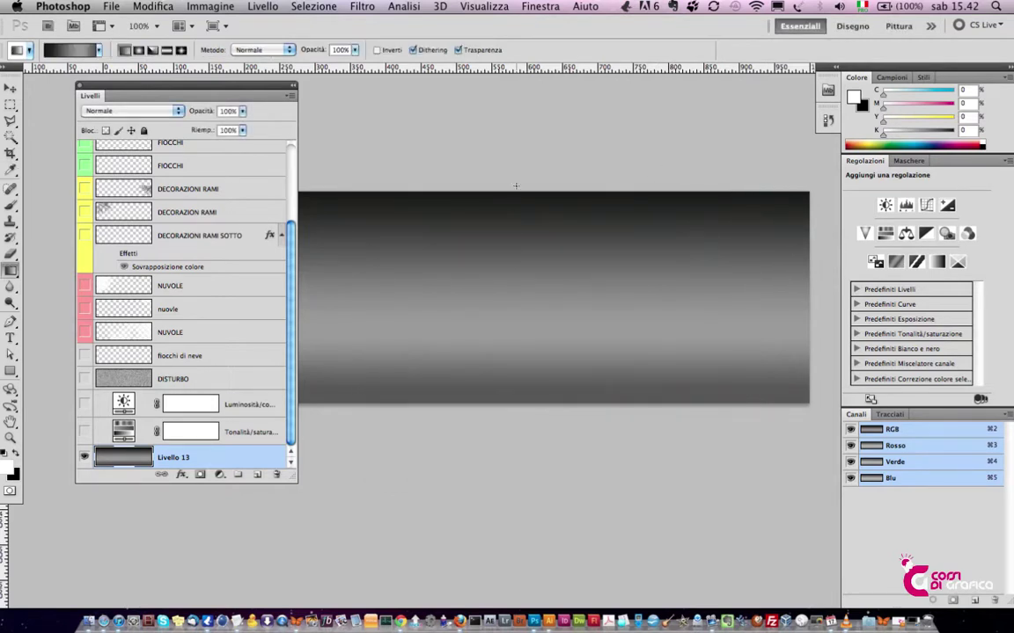
Add a new layer, hide Livello 13, and draw a vertical grey-to-black linear gradient.
click(257, 476)
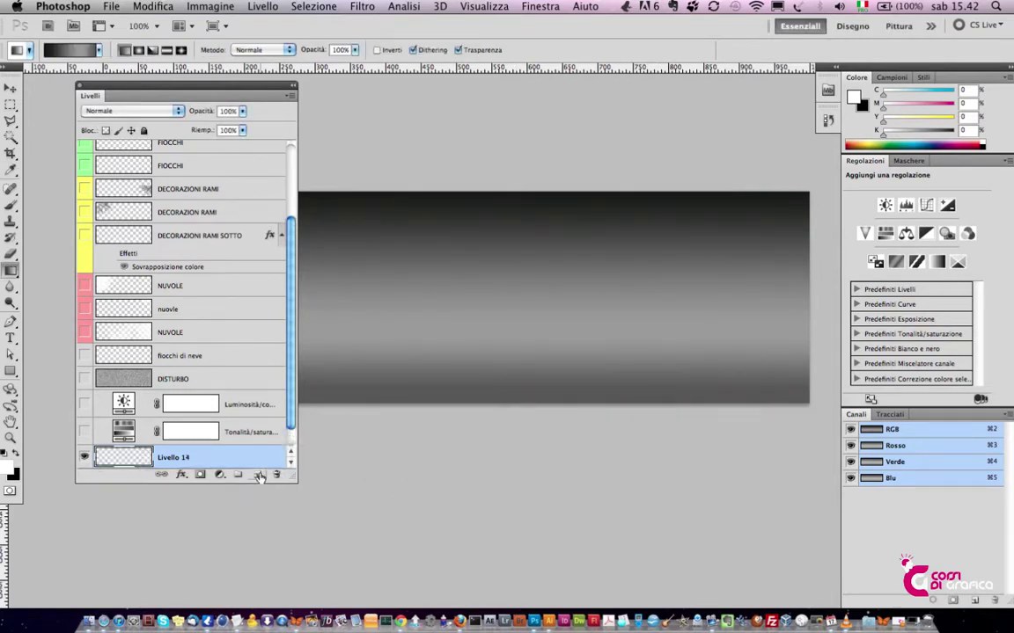
scroll(95, 425, down, 1)
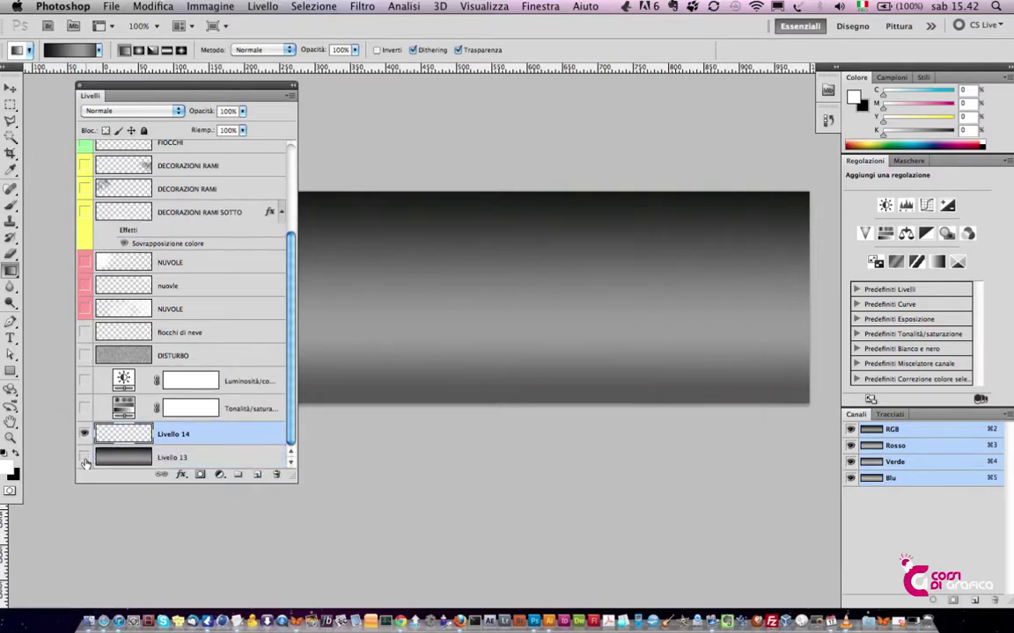
click(83, 457)
drag(492, 193, 492, 418)
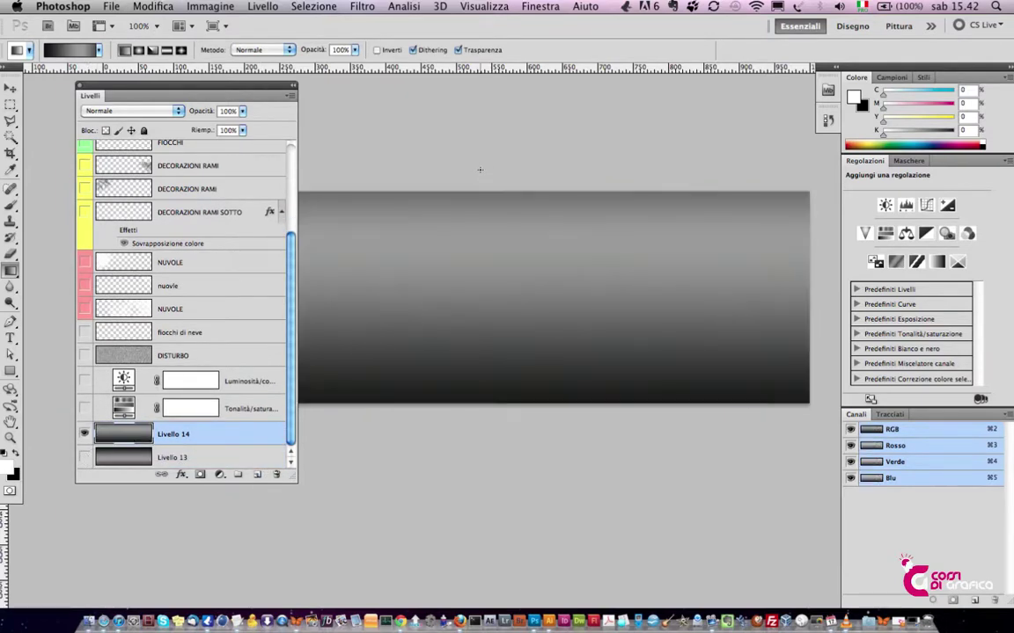
Try radial, angle and reflected gradients, then delete the Livello 14 test layer.
click(139, 50)
drag(486, 281, 487, 388)
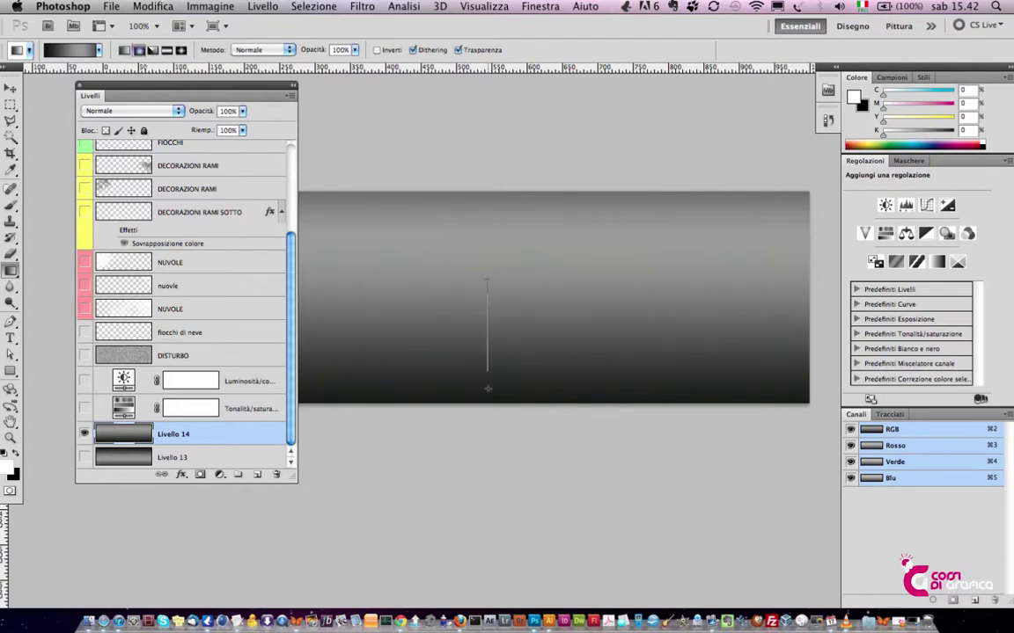
drag(480, 268, 481, 396)
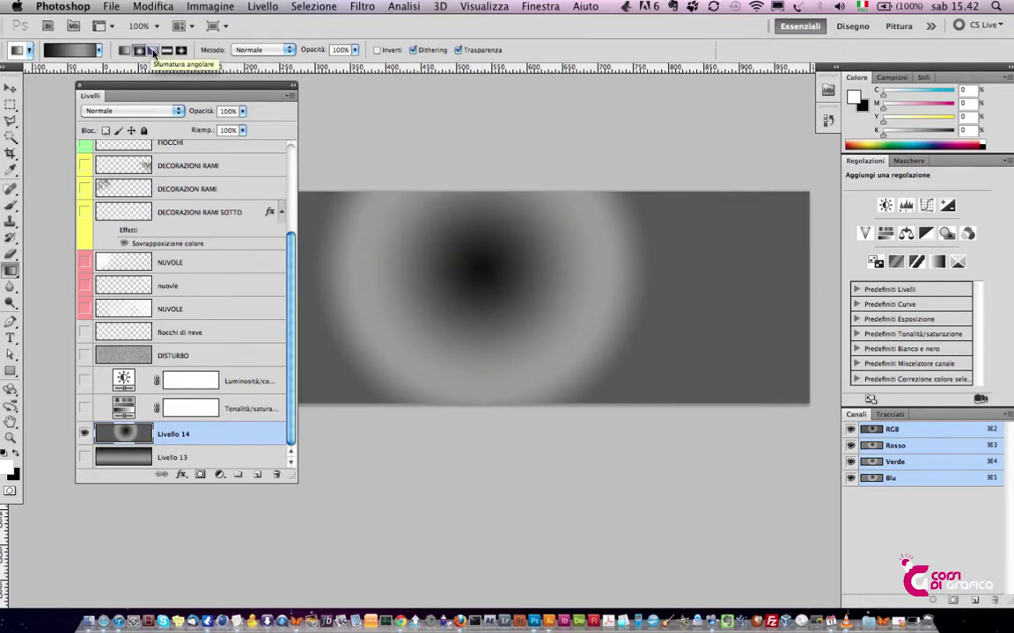
click(153, 53)
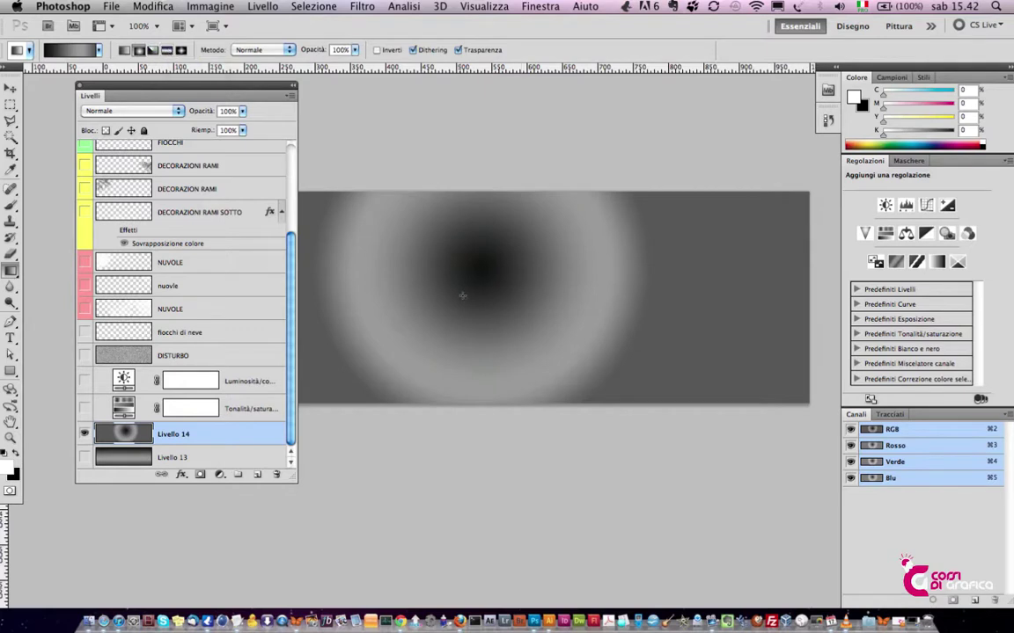
drag(461, 290, 467, 448)
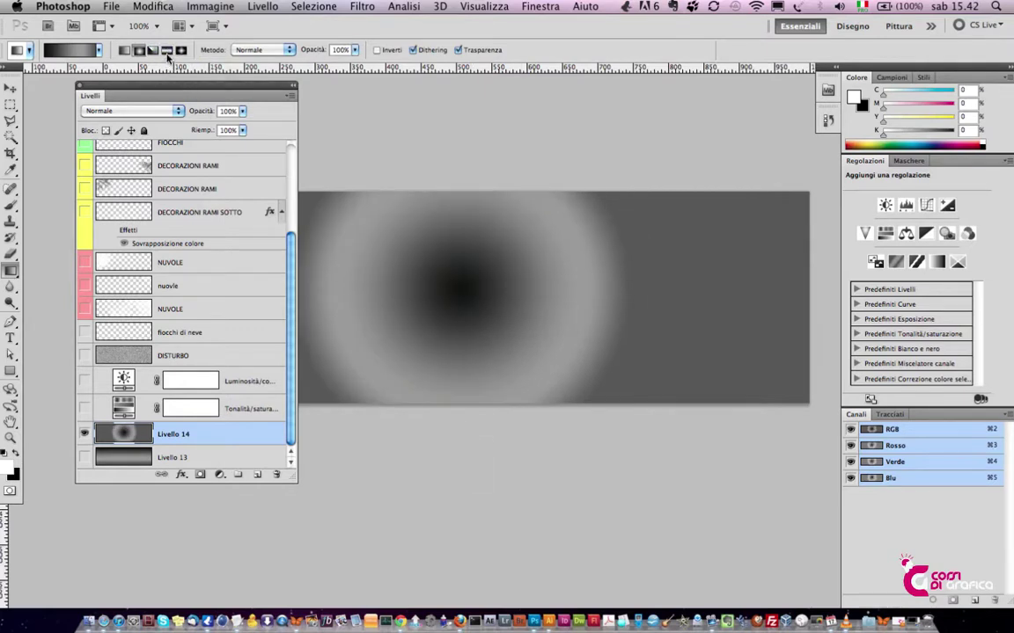
click(166, 51)
drag(496, 443, 494, 448)
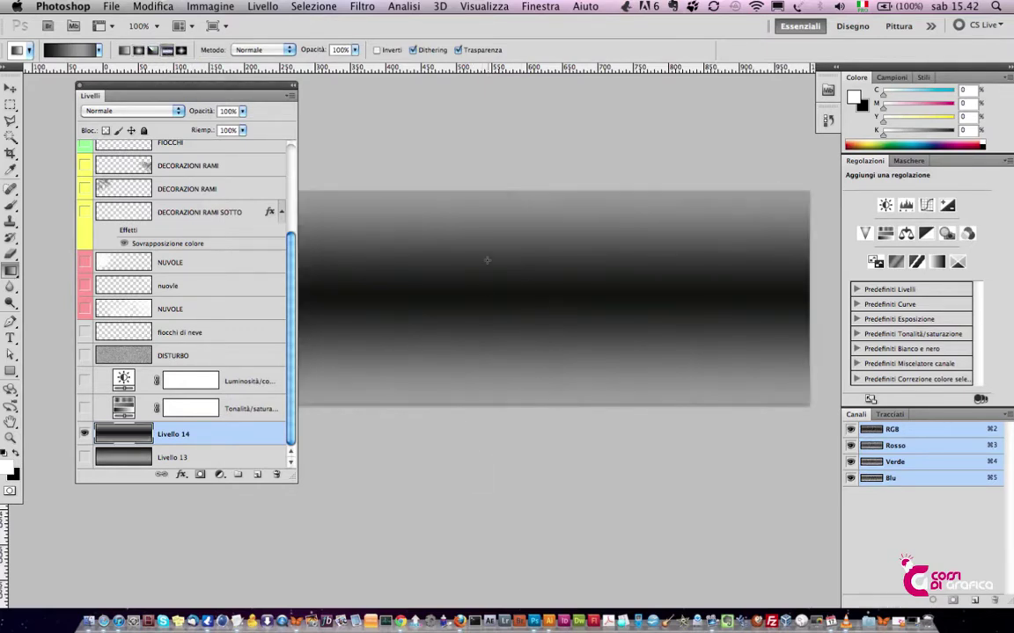
drag(192, 433, 275, 475)
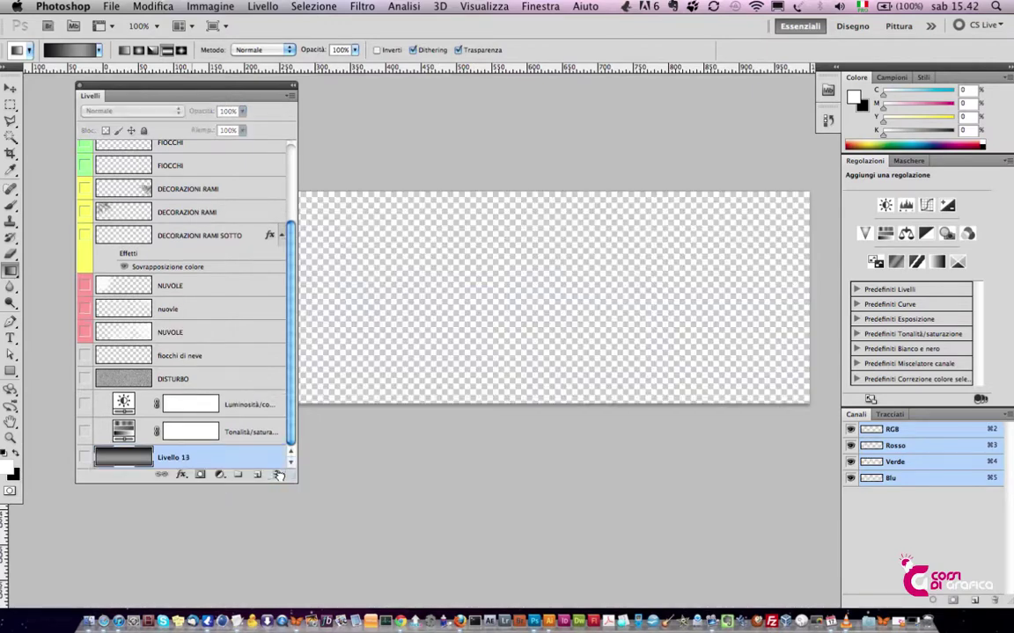
Show Livello 13 again, test a red-to-green gradient on it, and undo it.
click(85, 457)
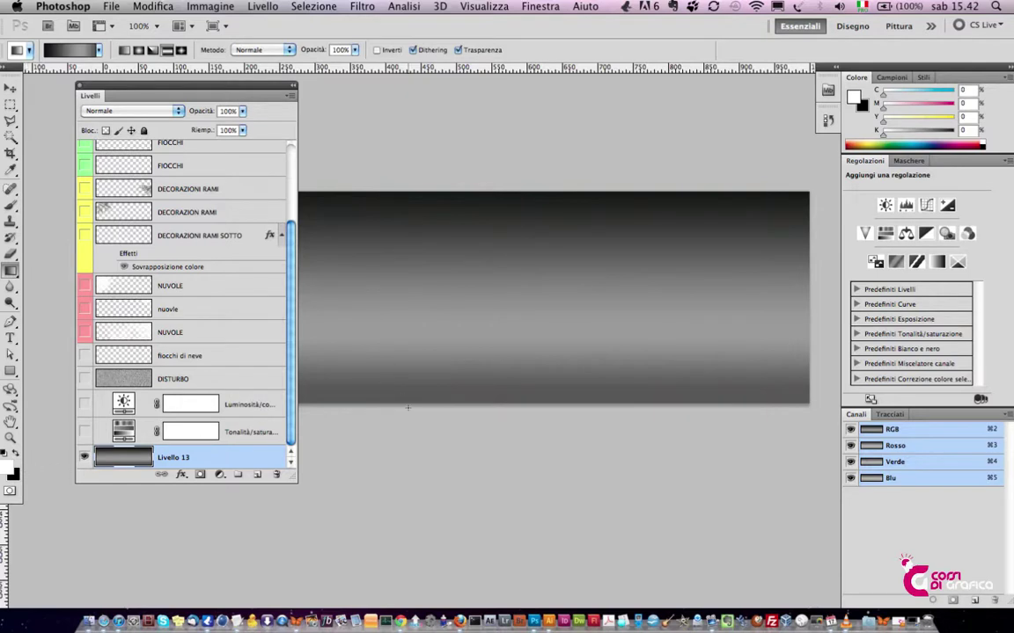
click(70, 49)
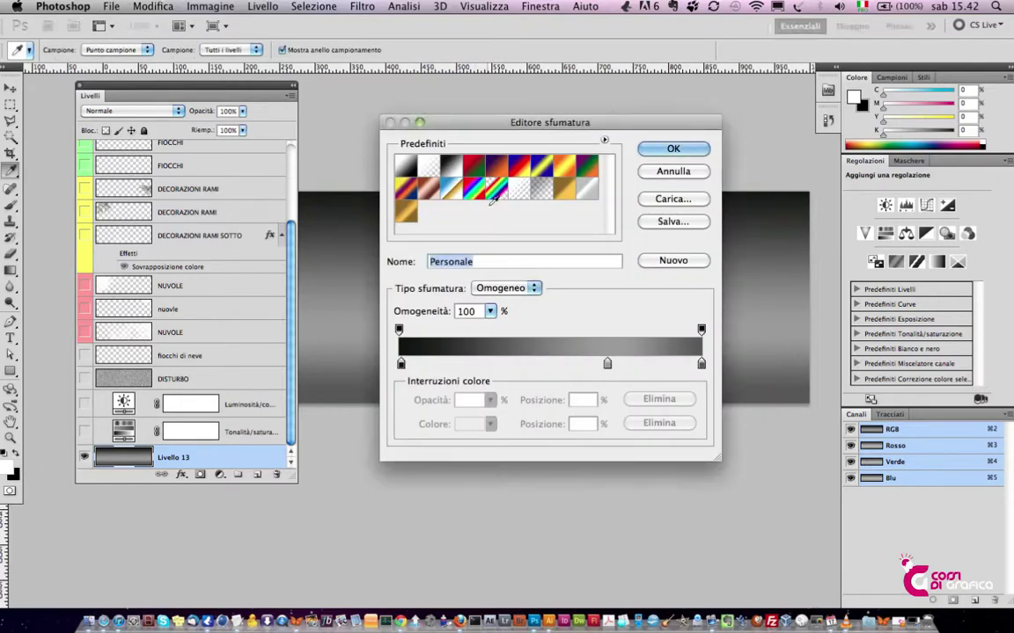
click(587, 166)
click(673, 149)
drag(487, 180, 471, 434)
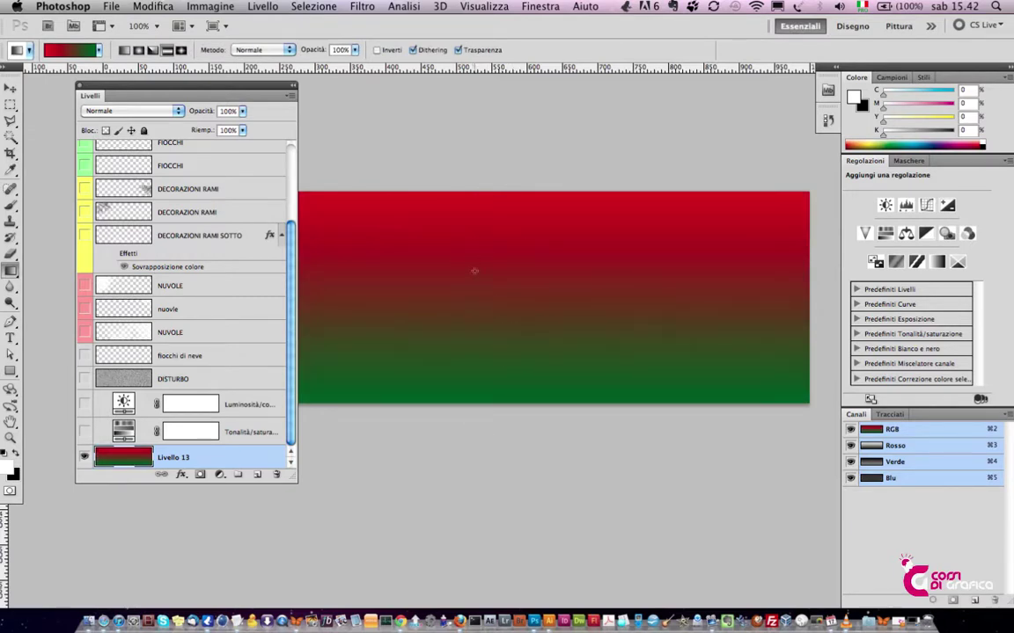
key(ctrl+z)
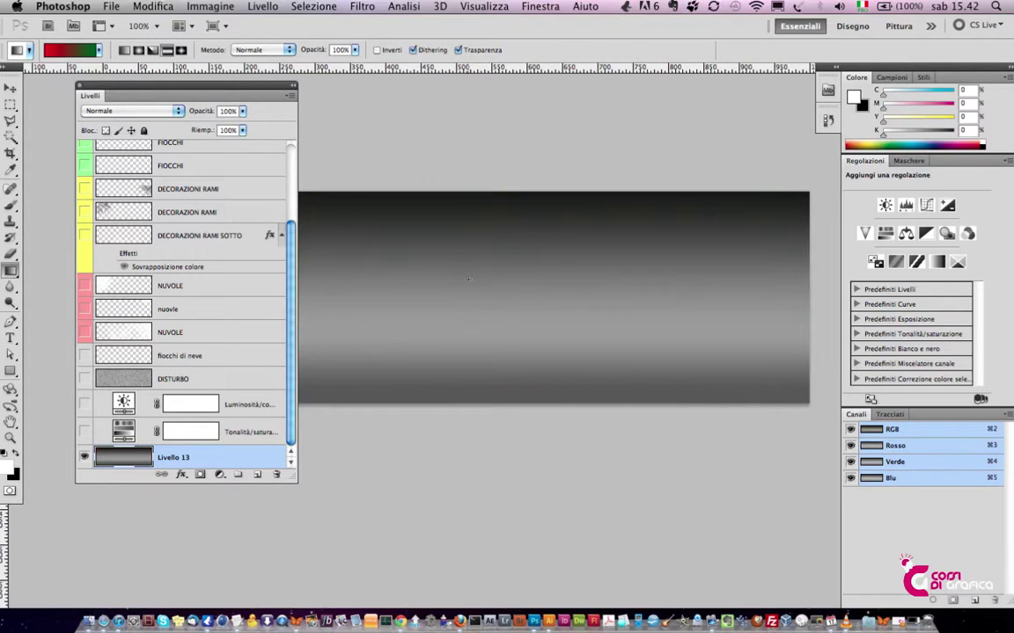
Select the Tonalità/saturazione layer and browse the adjustment list without adding one.
click(220, 430)
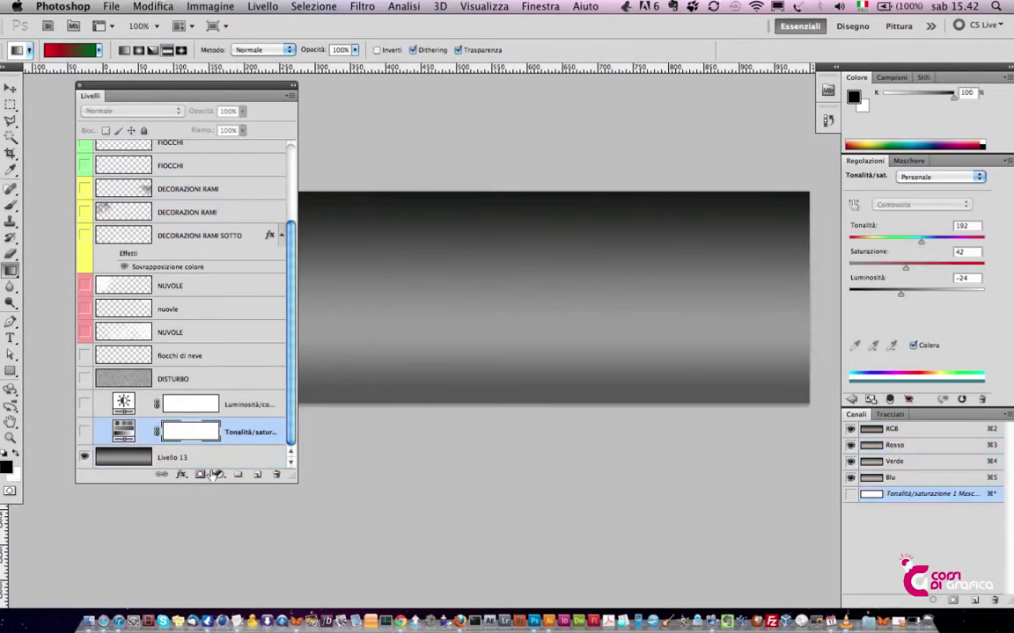
click(219, 475)
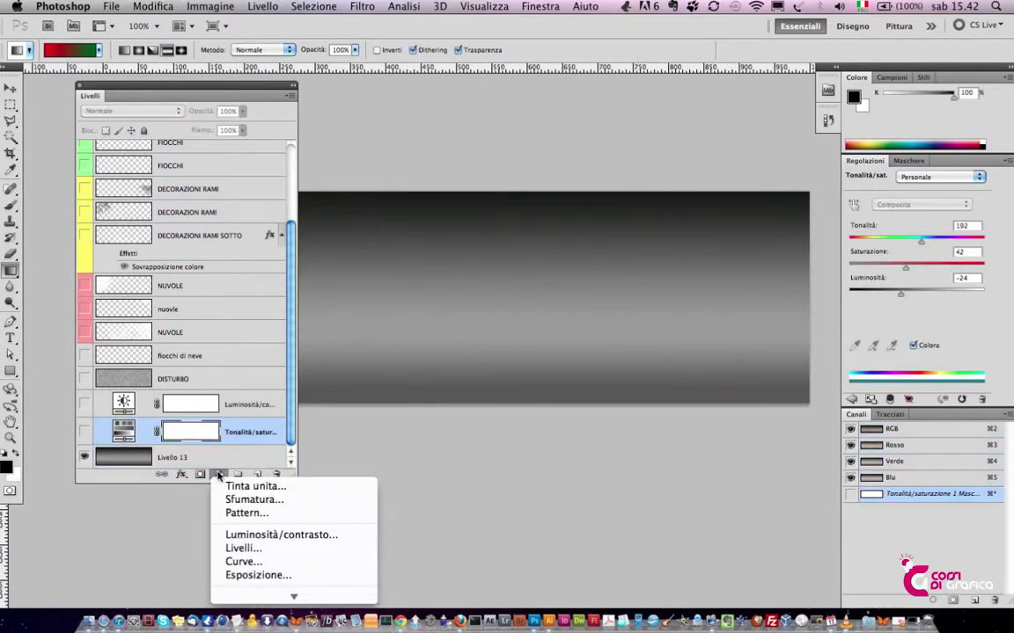
scroll(264, 528, down, 5)
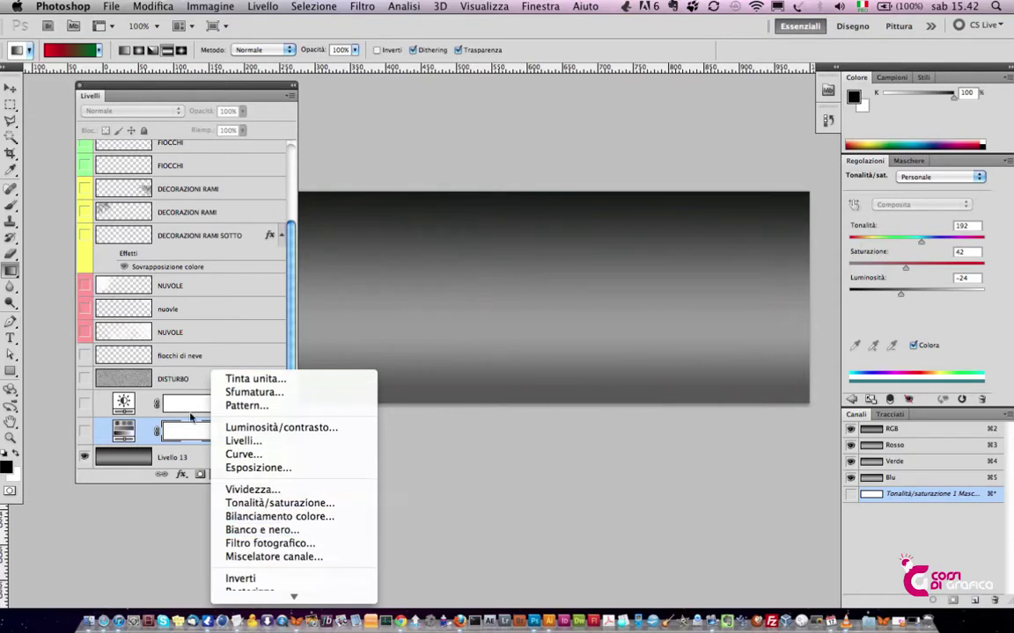
key(Escape)
Enable the Hue/Saturation adjustment, bring hue back to 190, and show all layers above.
click(83, 430)
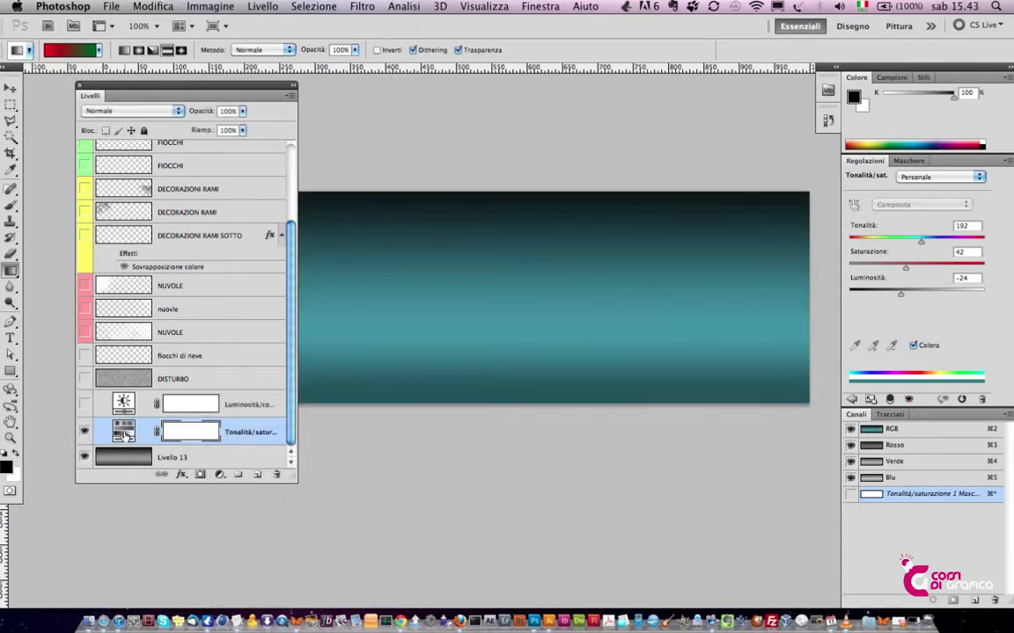
click(124, 431)
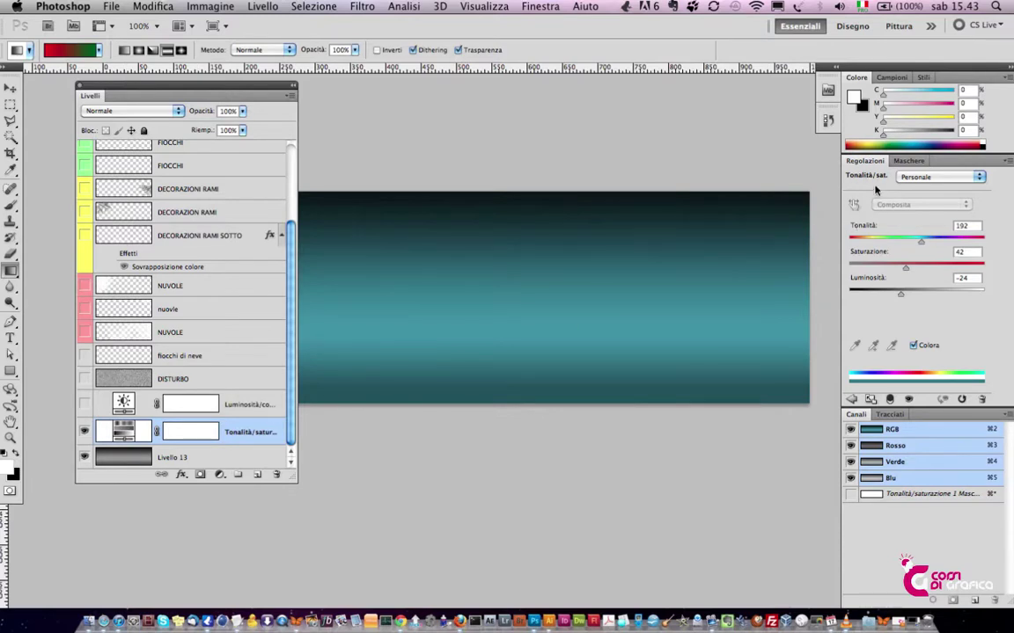
mouse_move(921, 239)
mouse_down()
mouse_move(892, 246)
mouse_move(951, 249)
mouse_up()
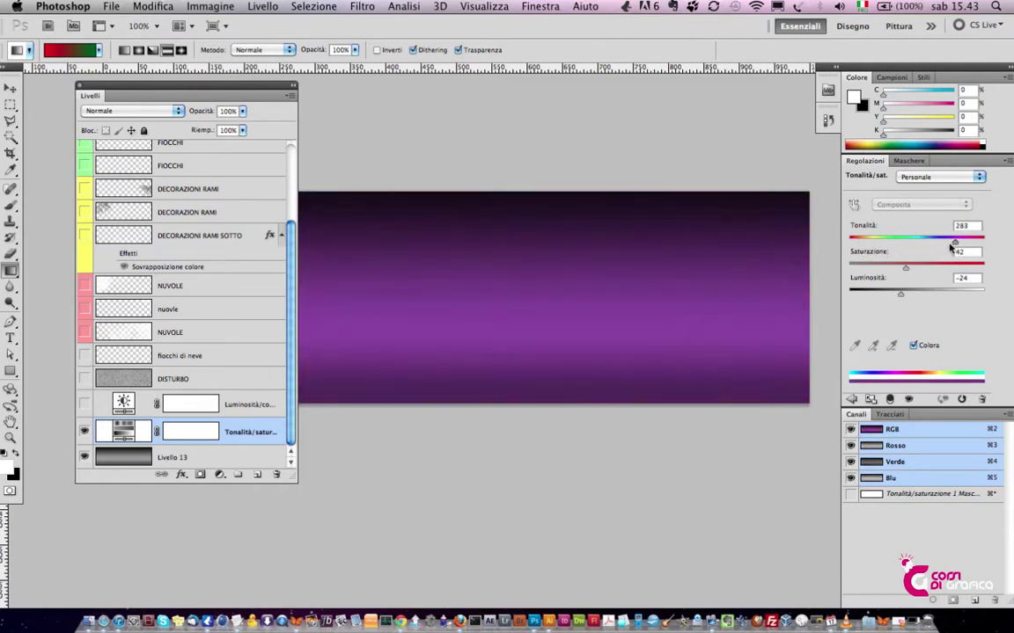
mouse_move(950, 249)
mouse_down()
mouse_move(909, 251)
mouse_move(920, 239)
mouse_up()
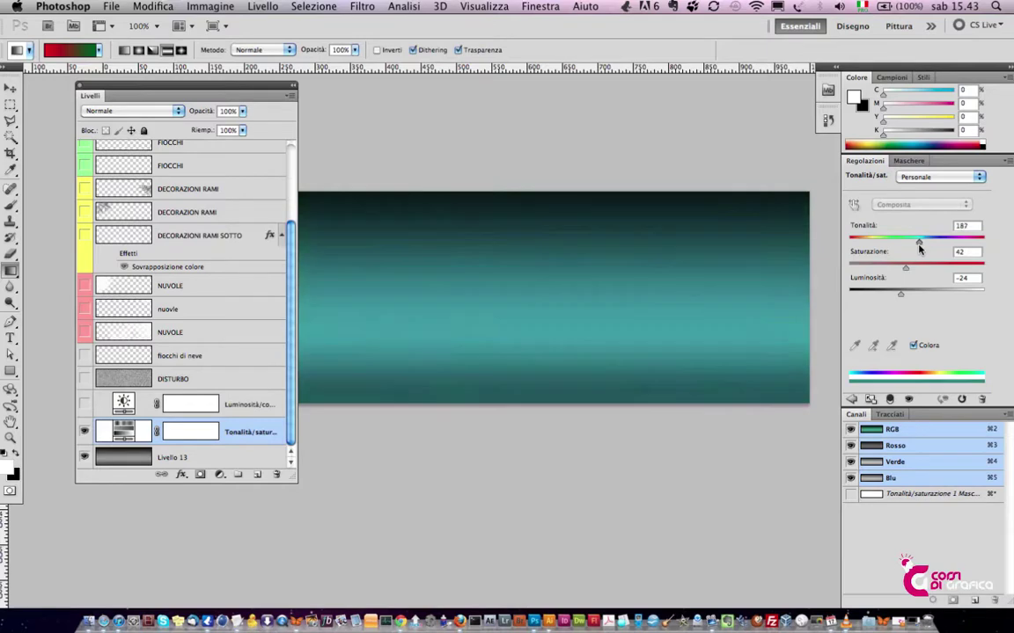
right_click(84, 431)
drag(83, 404, 83, 143)
Sweep the Hue/Saturation hue through blue, red and yellow, and raise saturation to preview colours.
scroll(221, 355, down, 5)
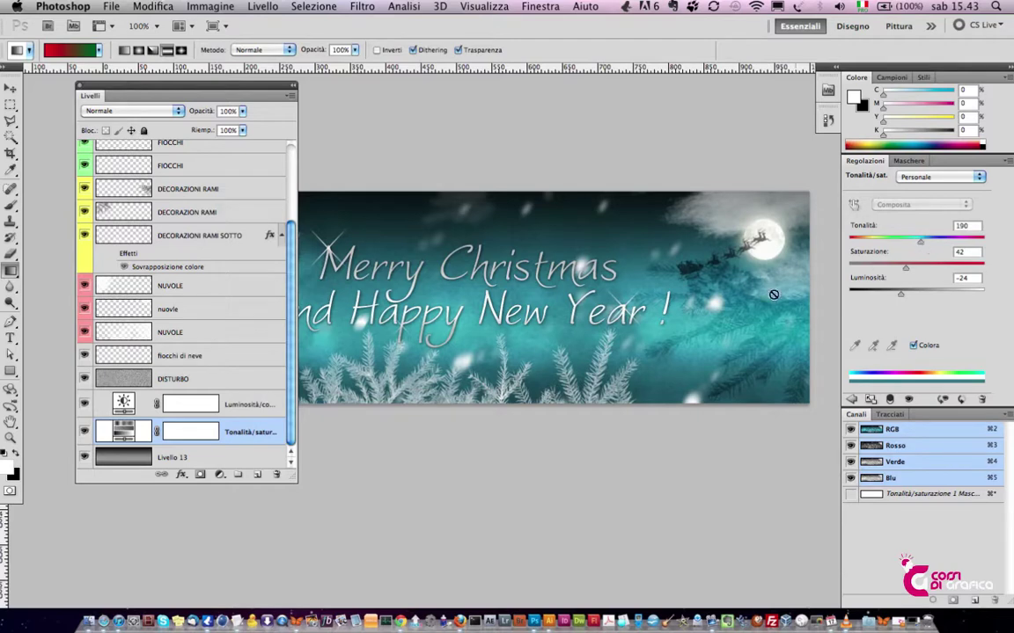
drag(918, 246, 984, 247)
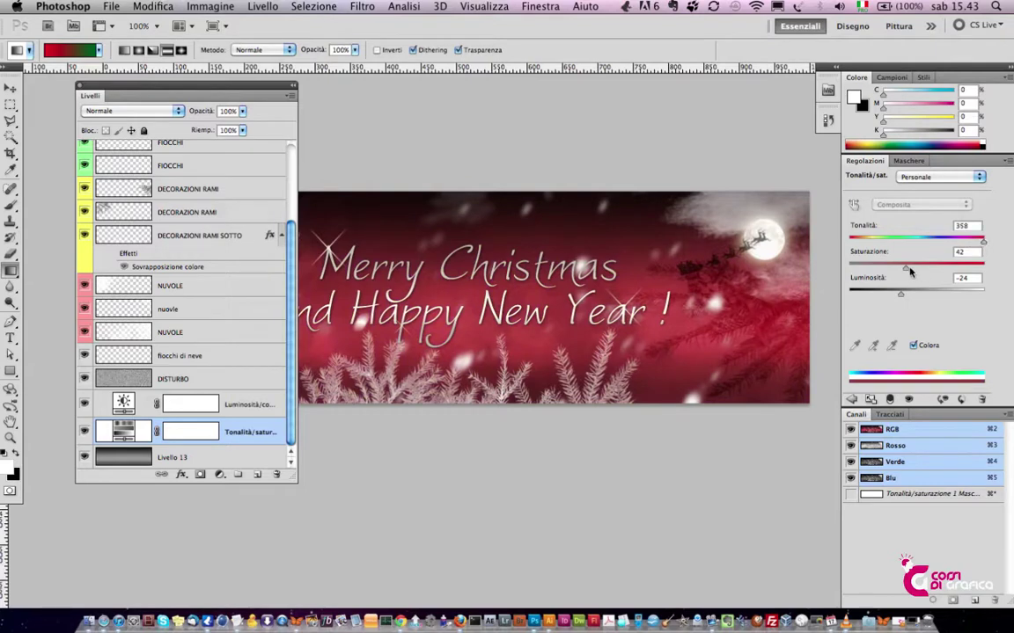
drag(973, 243, 901, 244)
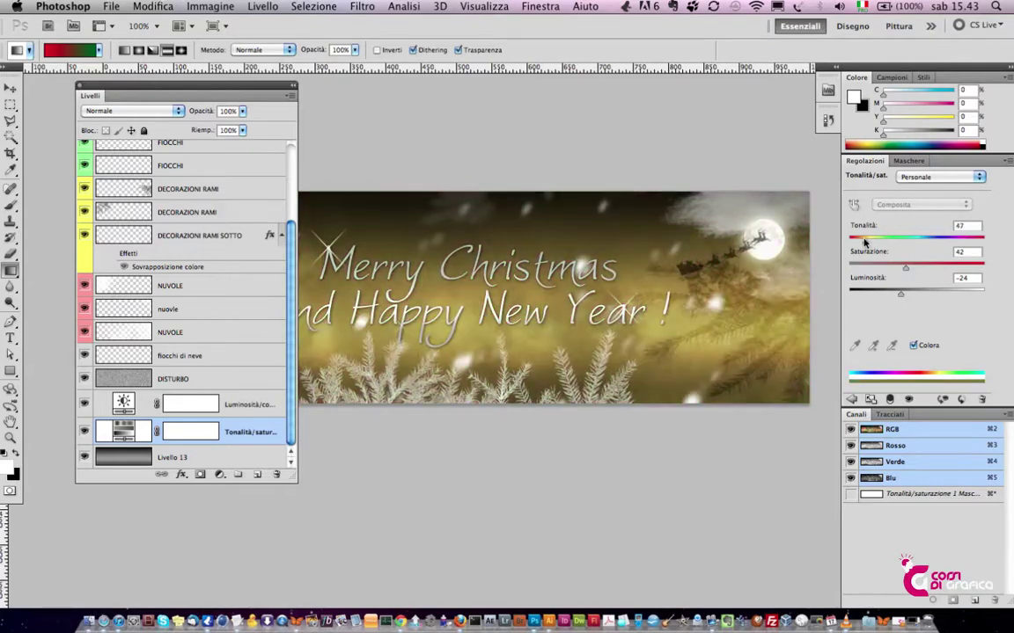
key(super+z)
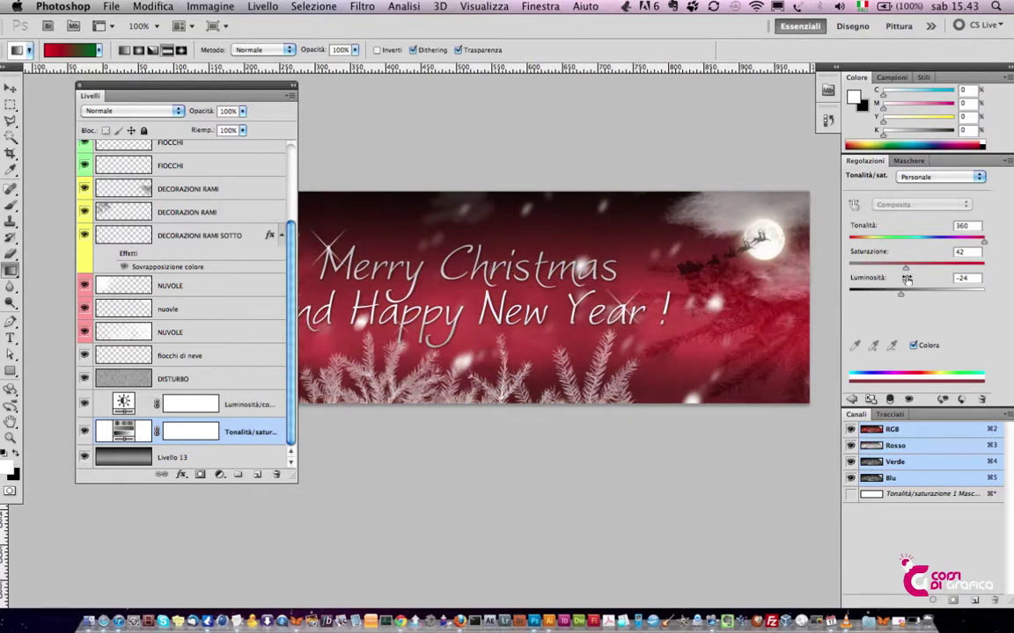
mouse_move(911, 271)
mouse_down()
mouse_move(927, 271)
mouse_move(871, 278)
mouse_move(912, 276)
mouse_move(897, 297)
mouse_up()
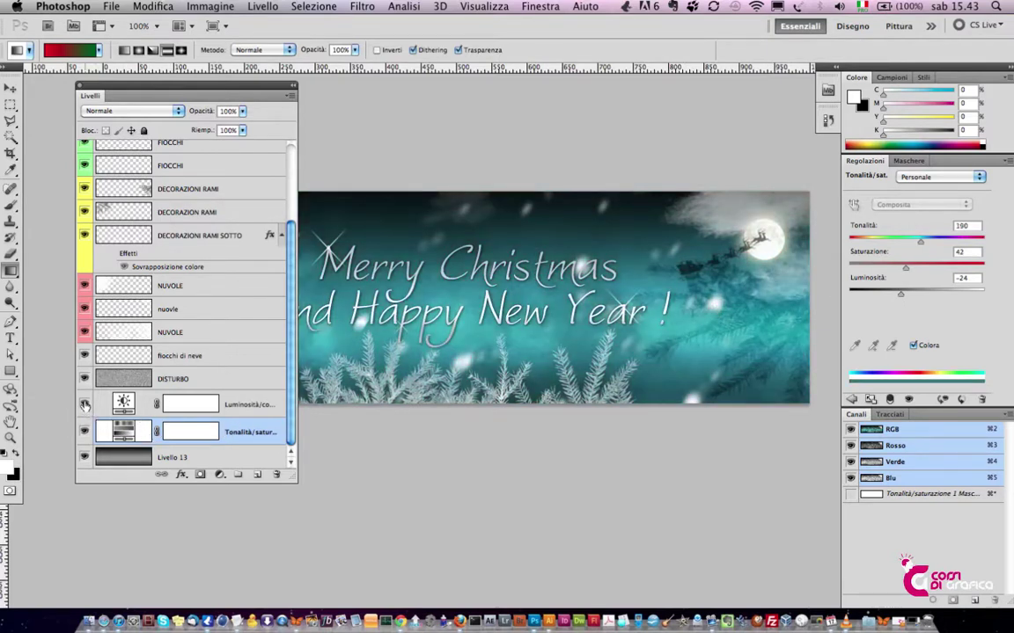
Toggle and select the Brightness/Contrast adjustment, opening and closing the adjustment list.
click(84, 404)
click(84, 405)
click(191, 405)
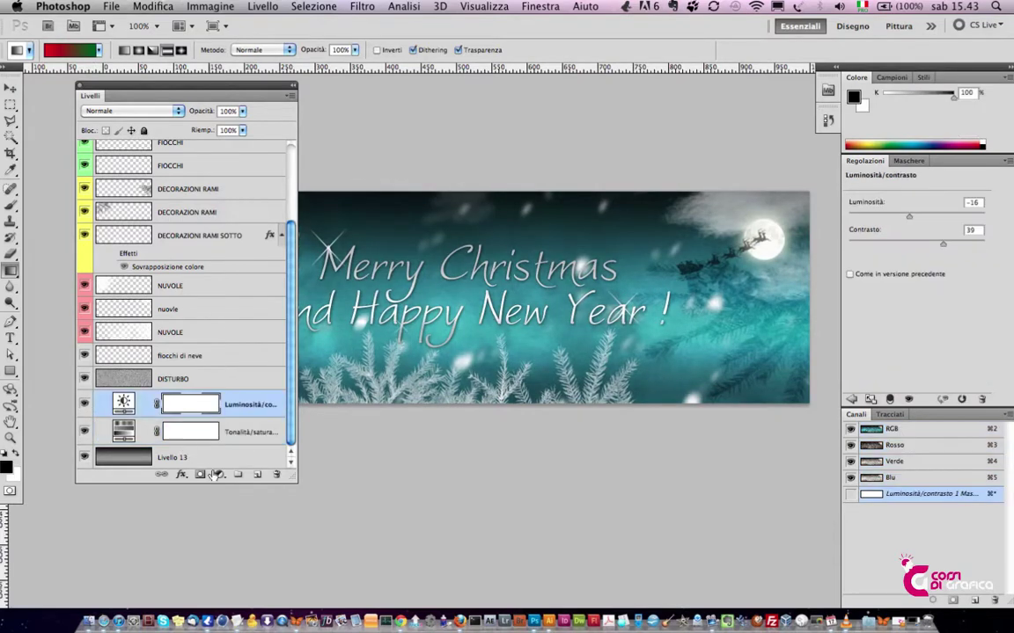
click(220, 474)
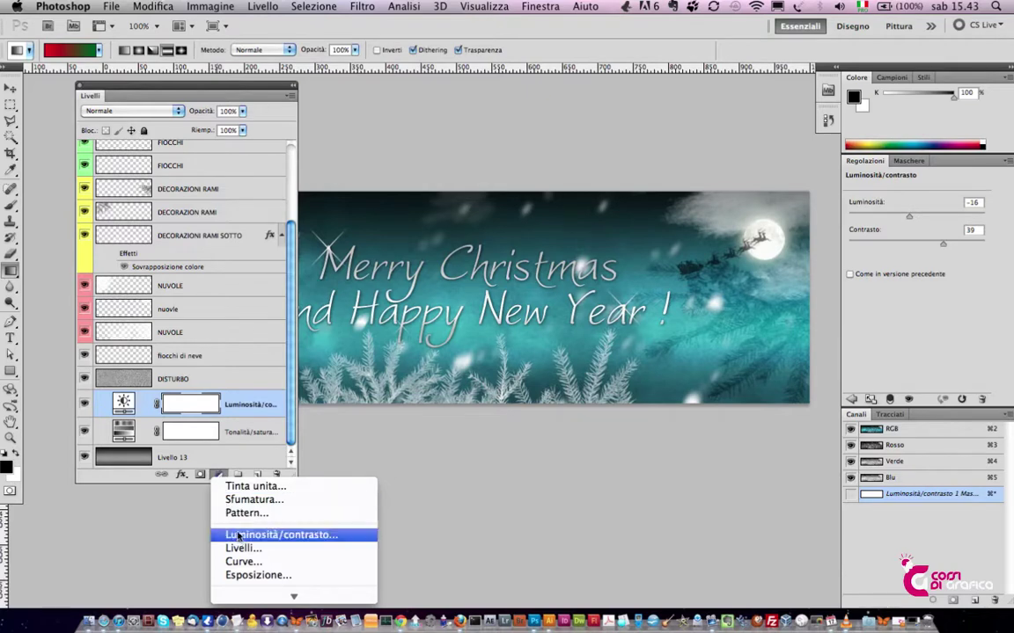
click(106, 365)
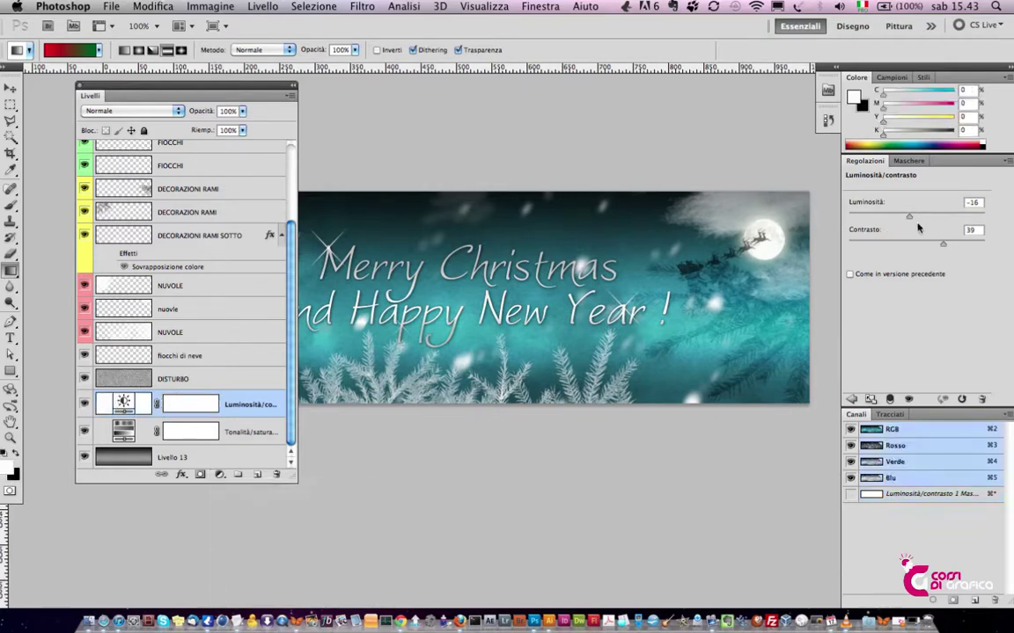
Set brightness to -43 and contrast to 31, then toggle the DISTURBO layer.
mouse_move(909, 216)
mouse_down()
mouse_move(889, 218)
mouse_move(916, 219)
mouse_move(950, 253)
mouse_up()
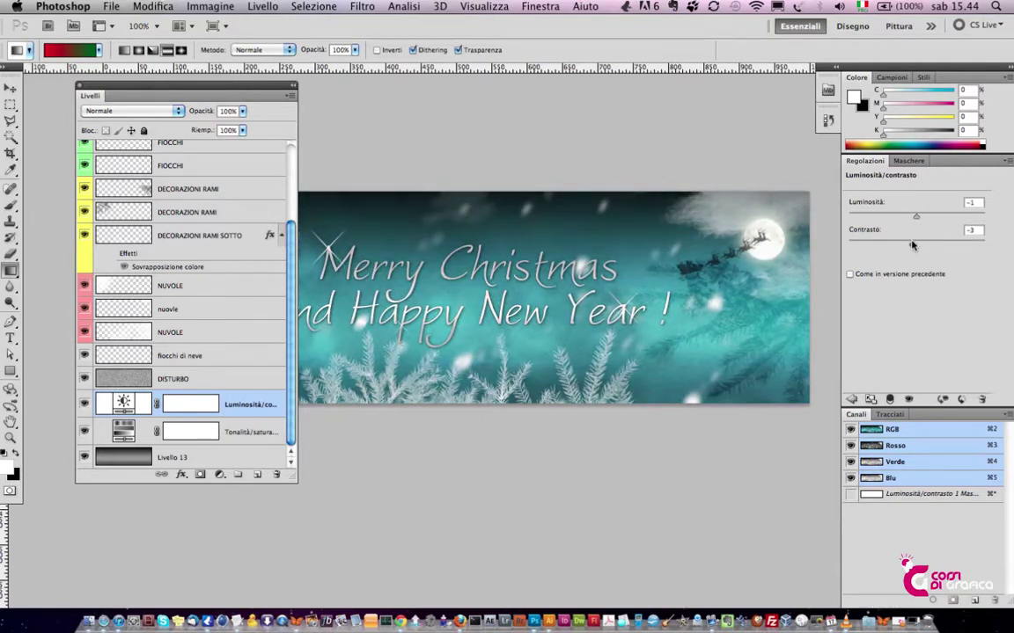
drag(915, 218, 892, 219)
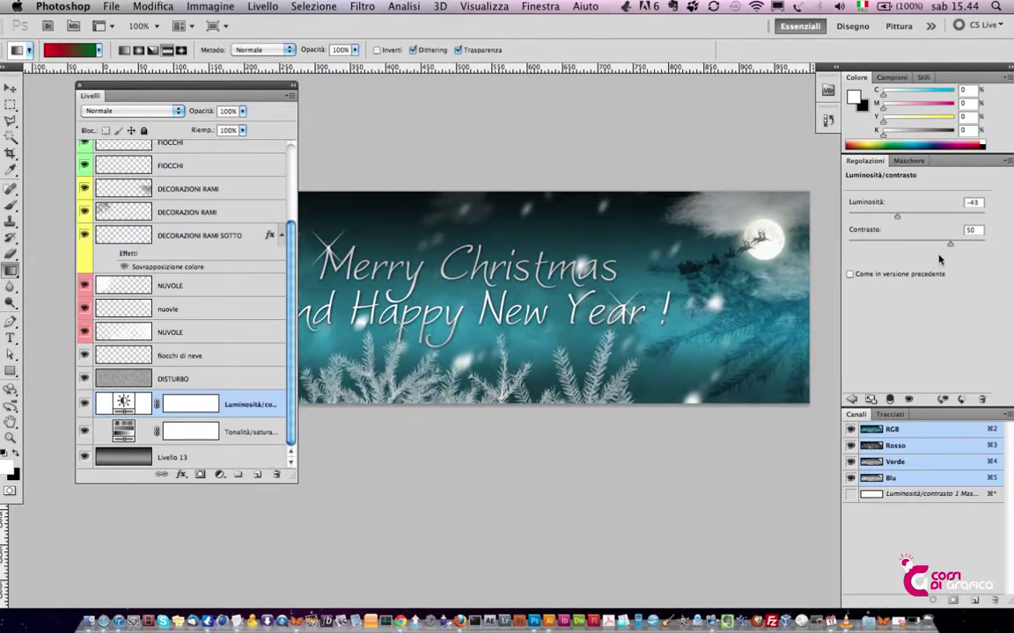
drag(950, 246, 937, 245)
key(v)
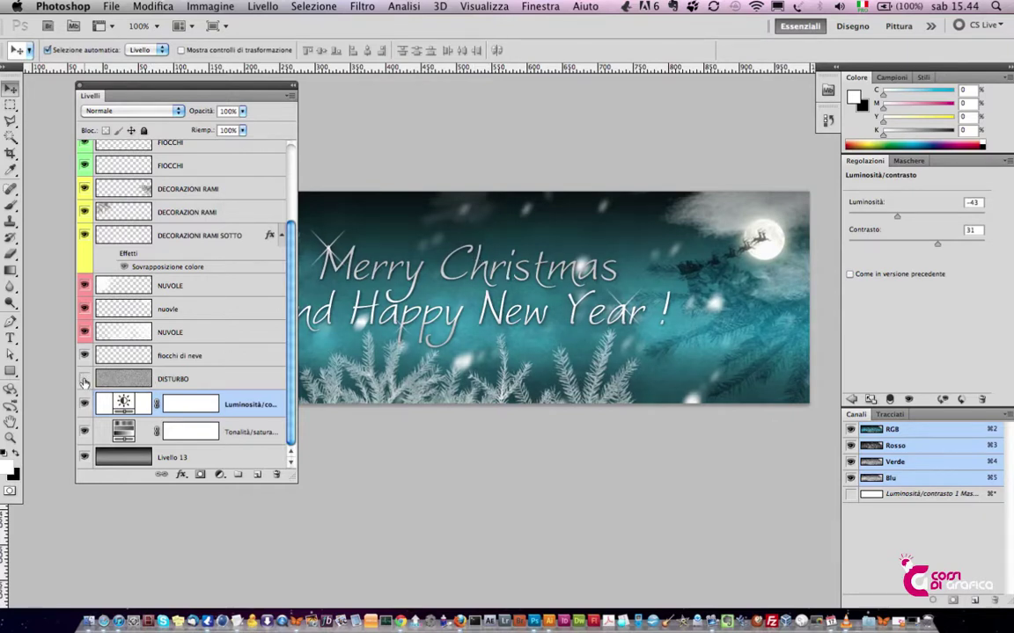
click(84, 379)
Select DISTURBO, preview the banner full-screen, then hide the DISTURBO layer.
click(114, 381)
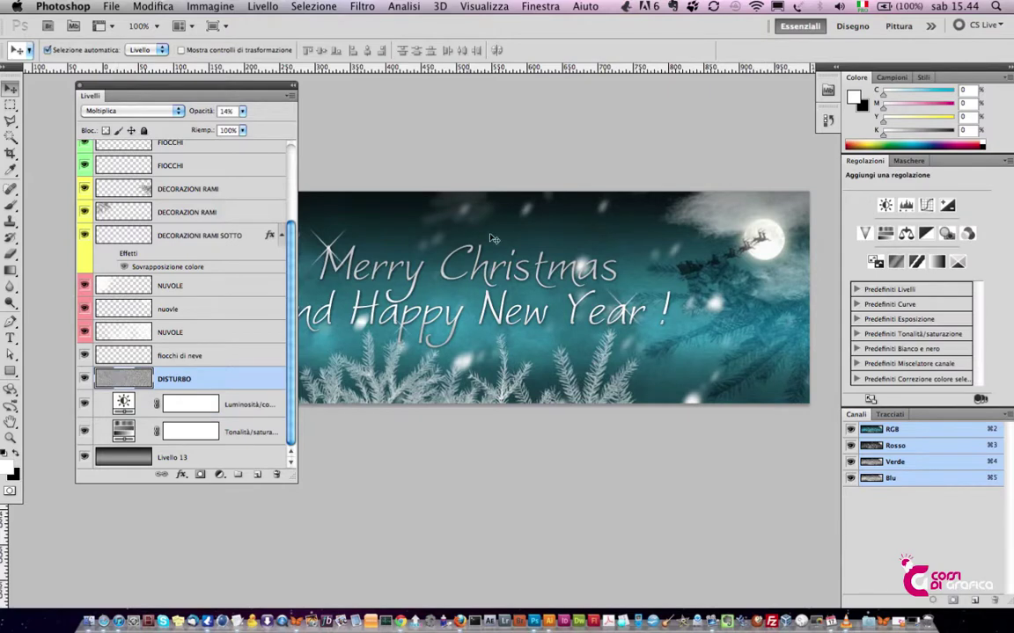
key(Tab)
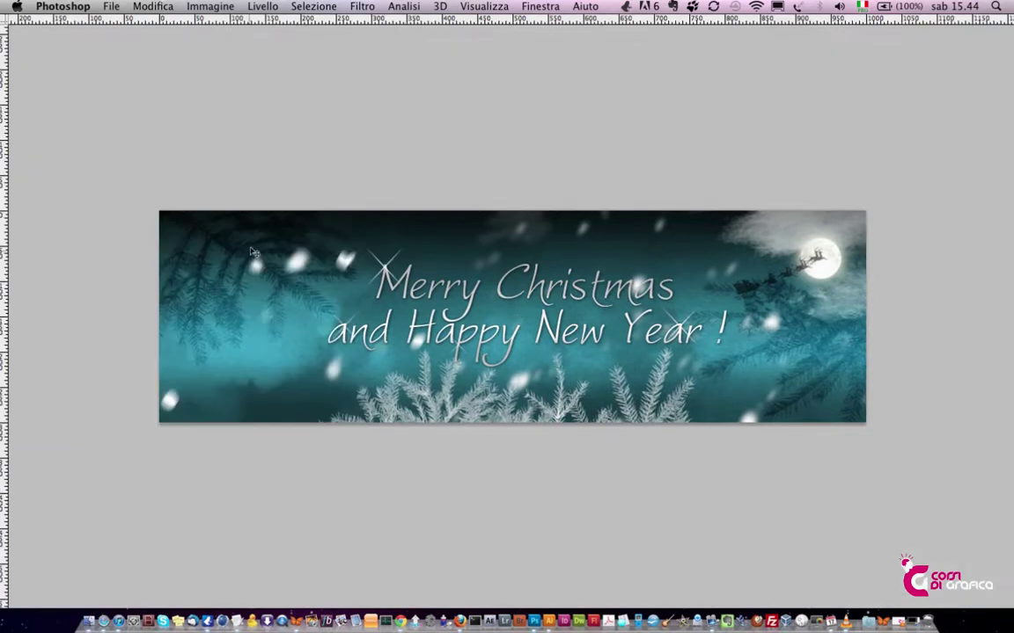
key(Tab)
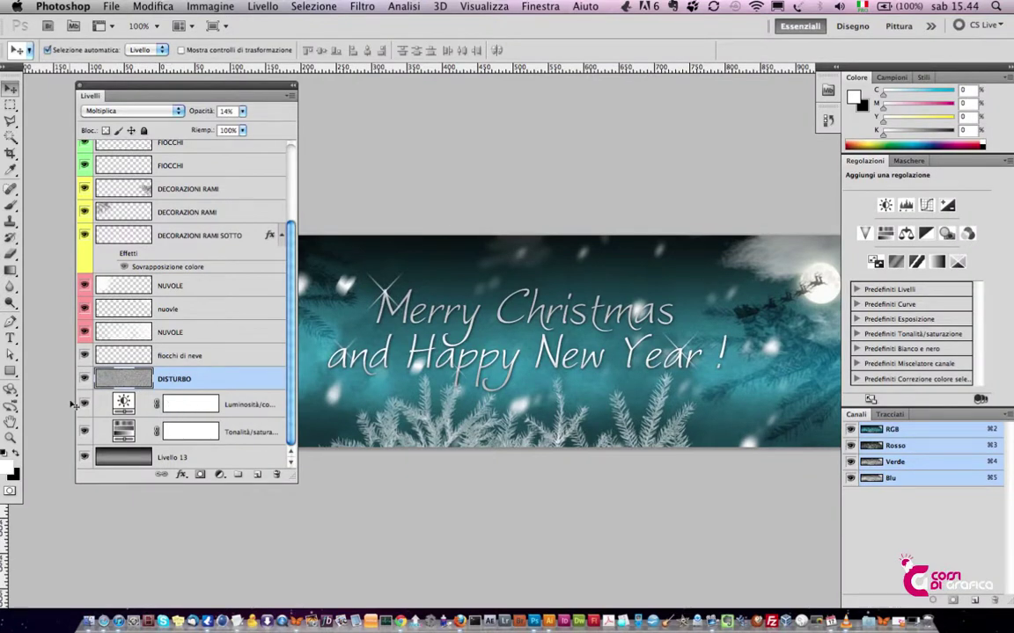
click(83, 380)
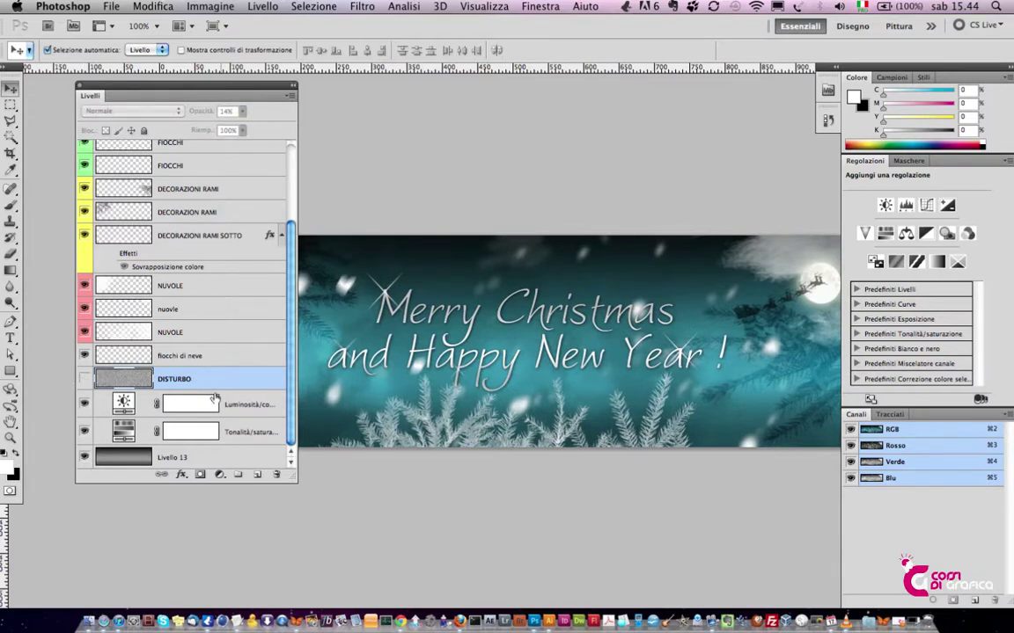
Create Livello 14 above DISTURBO and fill it solid black with the Paint Bucket.
click(364, 7)
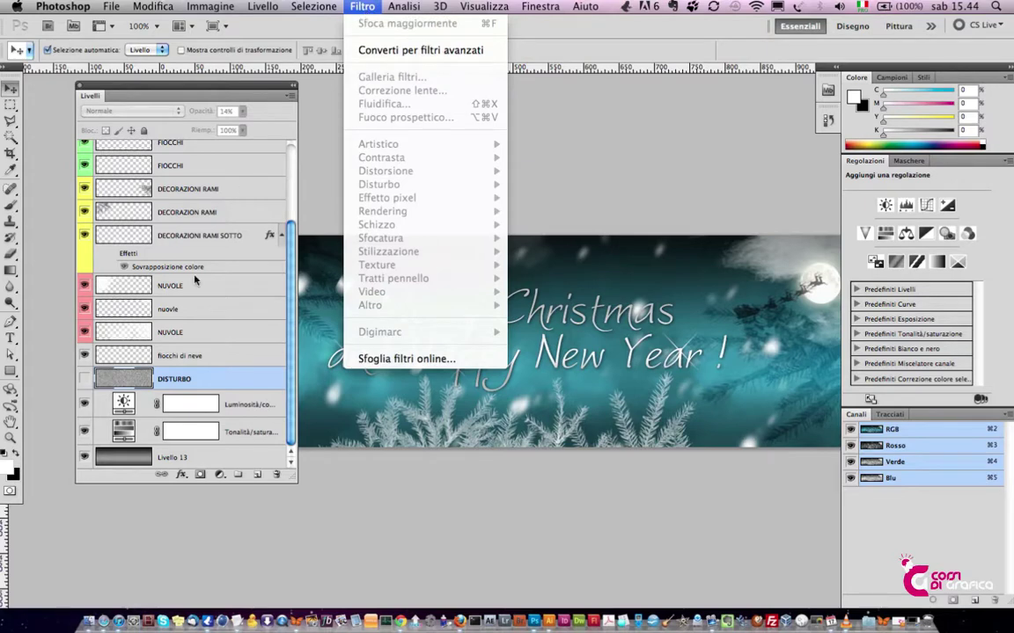
click(184, 379)
key(ctrl+shift+alt+n)
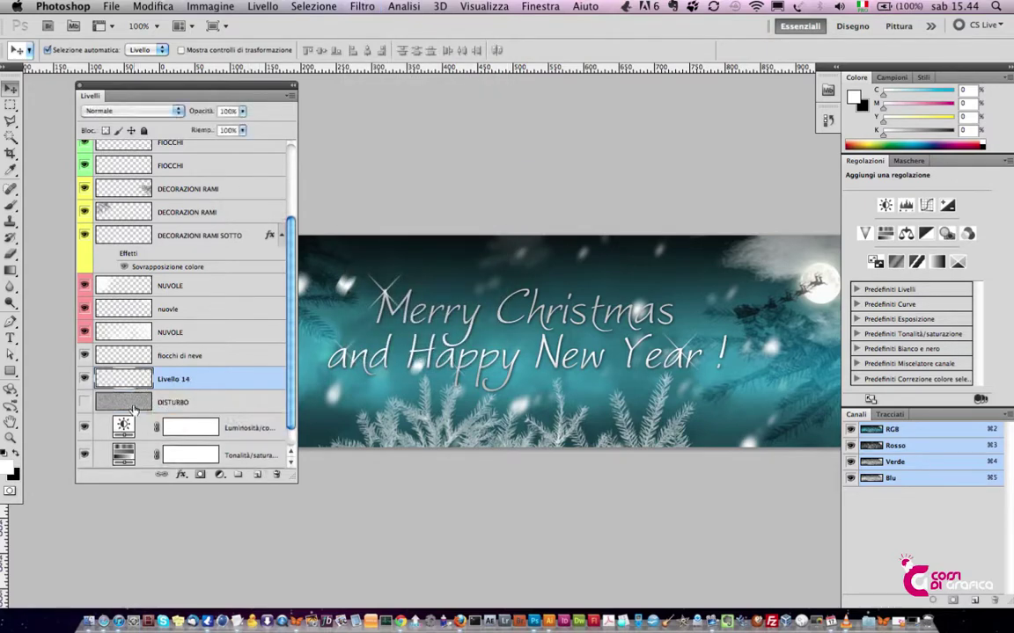
key(d)
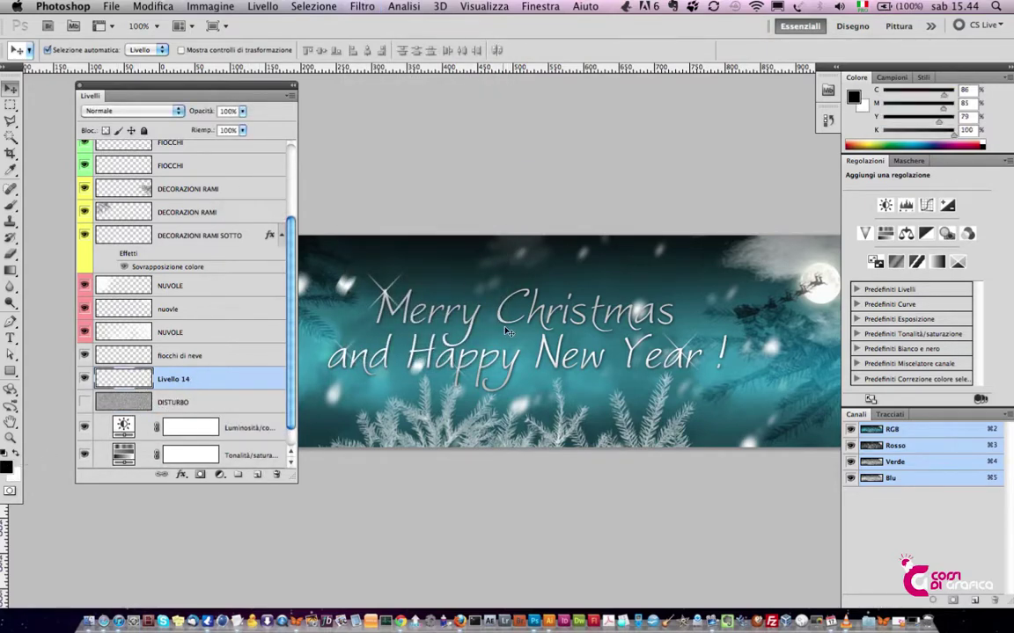
key(g)
key(shift+g)
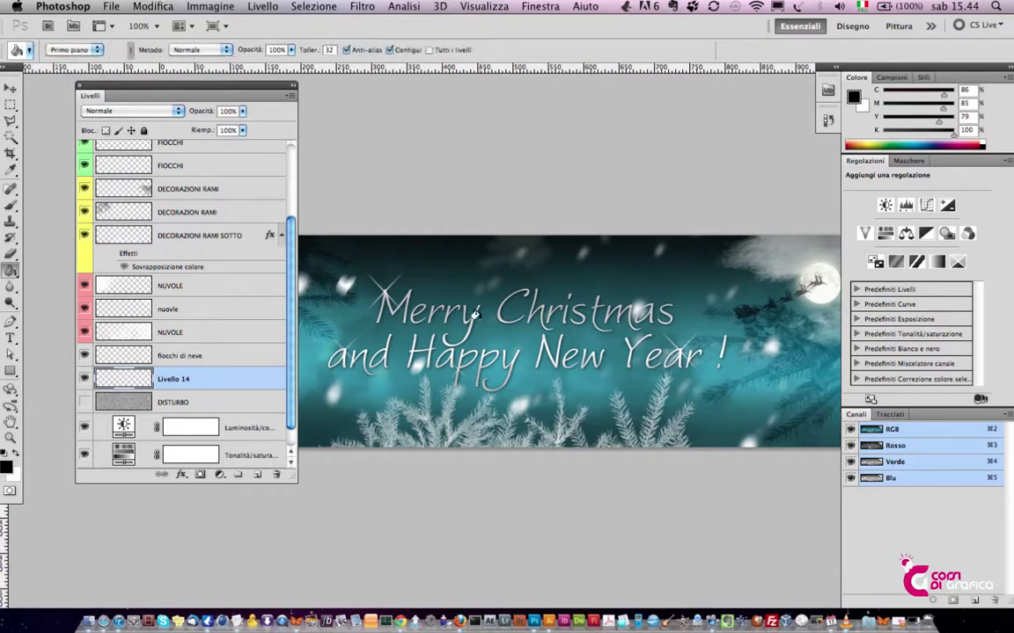
click(474, 314)
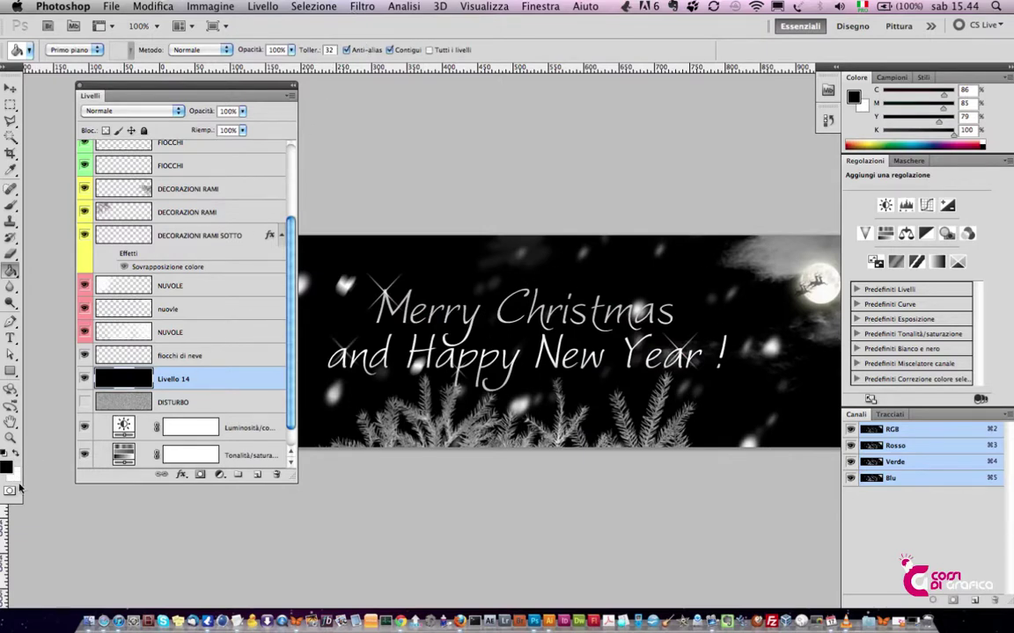
click(362, 6)
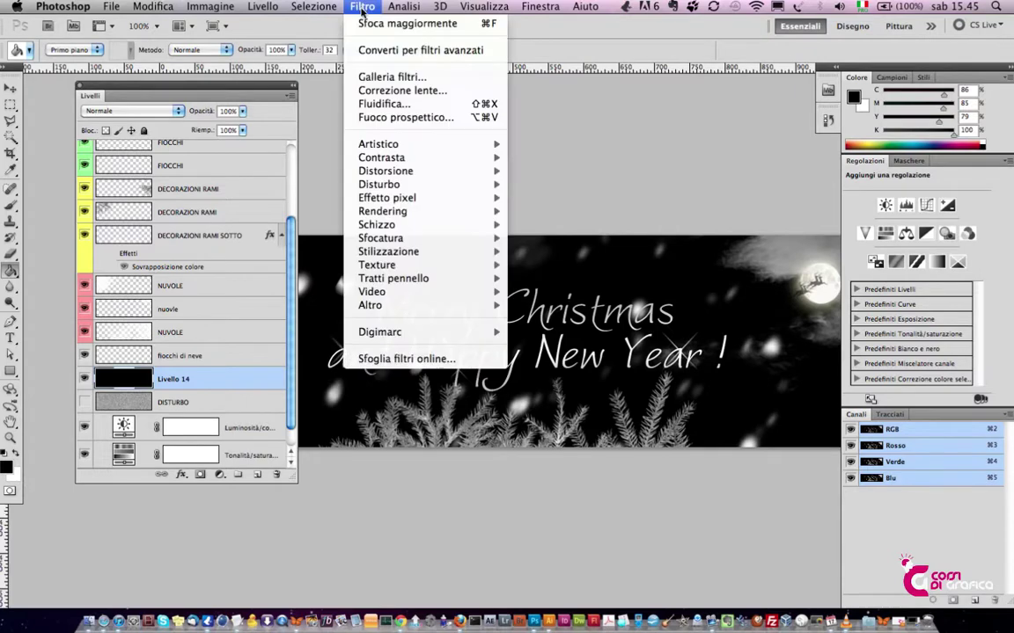
mouse_move(379, 184)
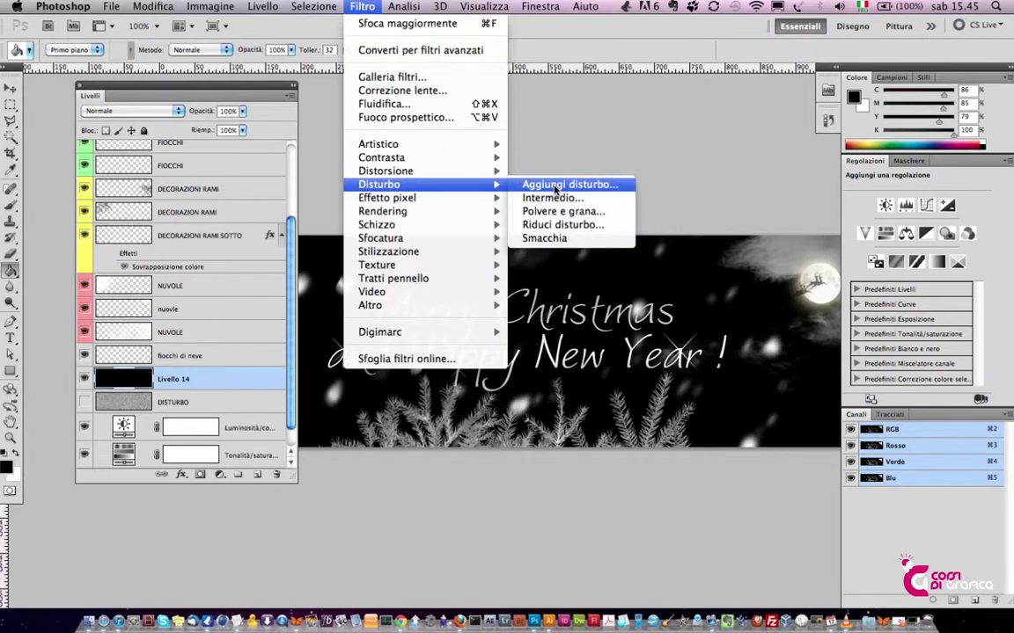
Add 136.54% monochromatic Gaussian noise to Livello 14.
click(554, 186)
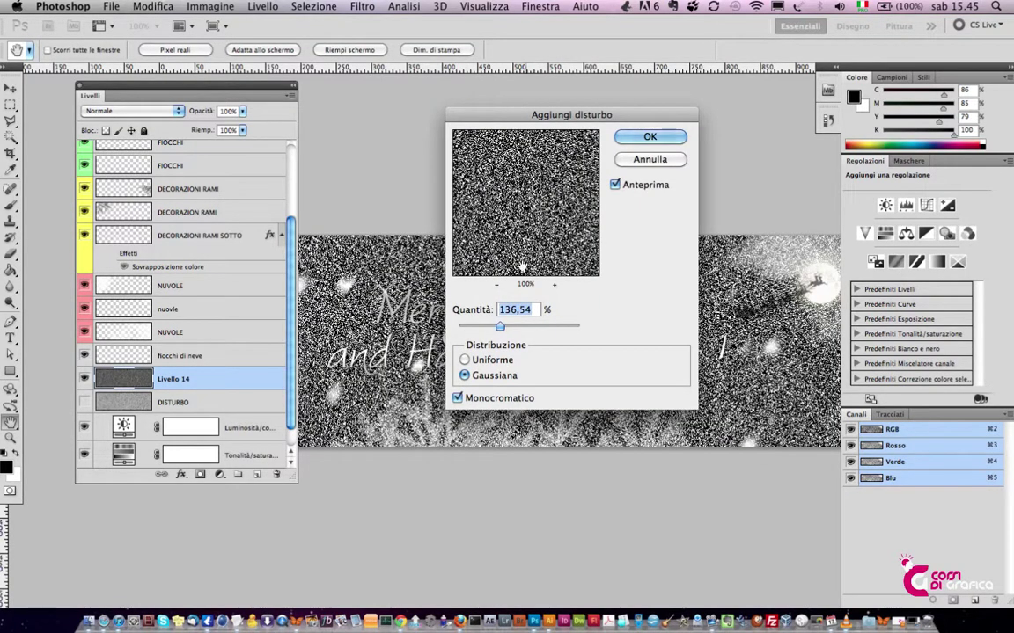
click(458, 398)
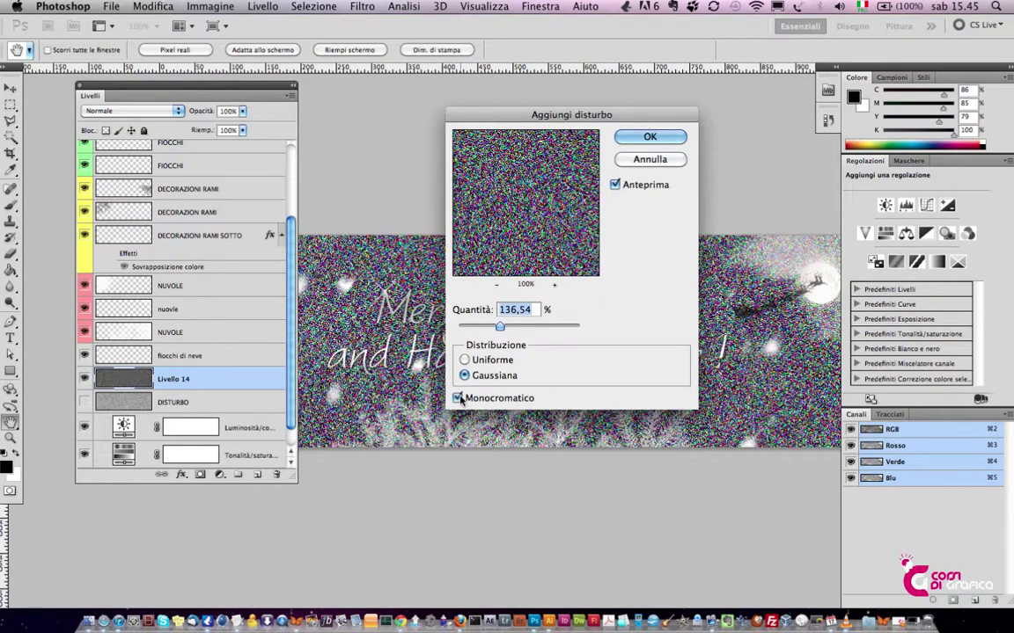
click(458, 398)
click(458, 399)
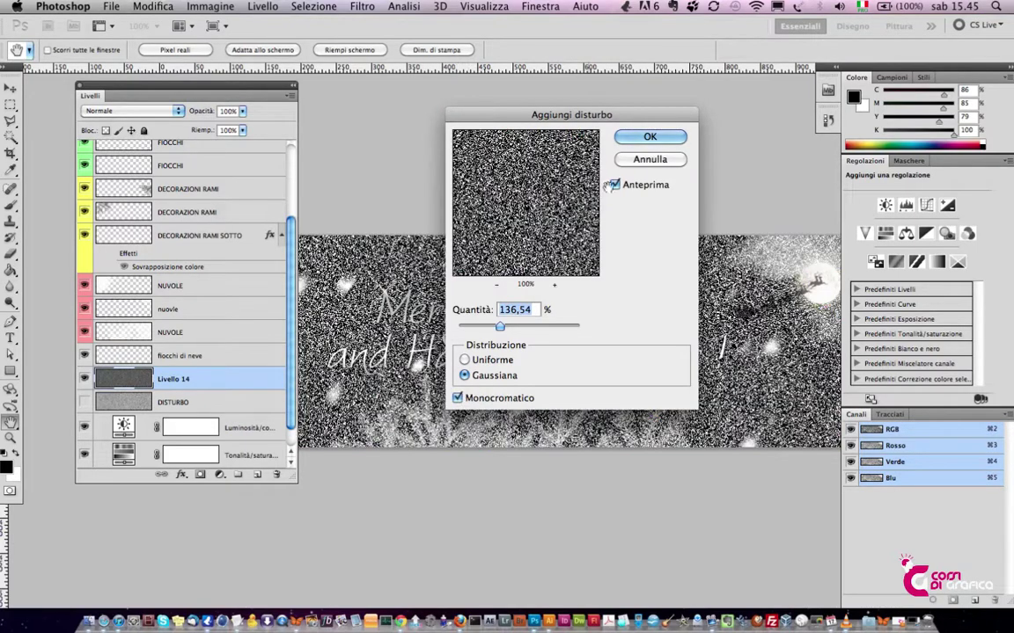
click(648, 136)
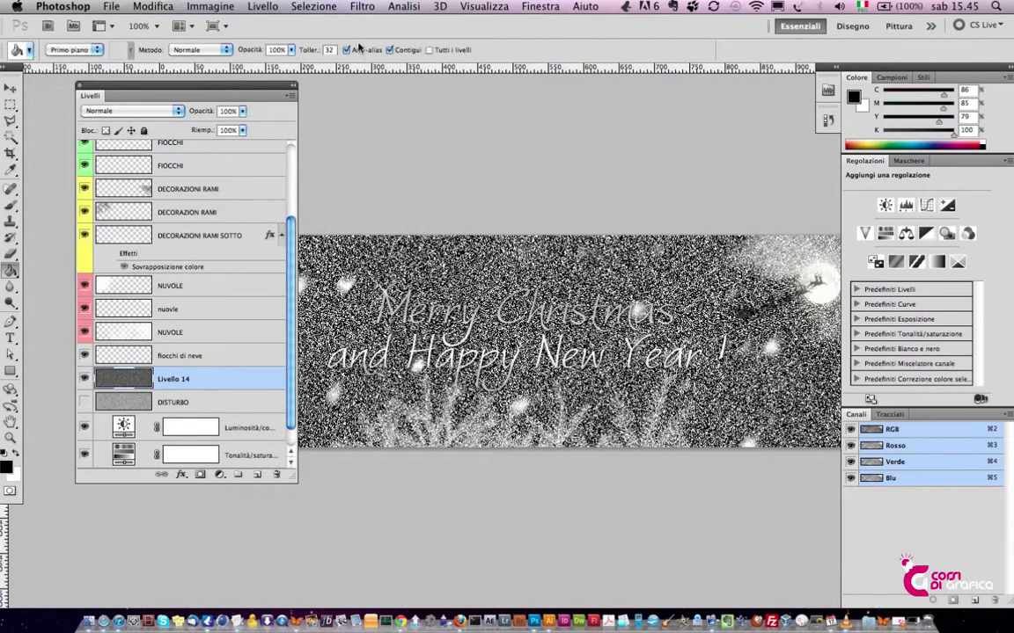
Blur the noise, then hide Livello 14 and show DISTURBO again.
click(361, 7)
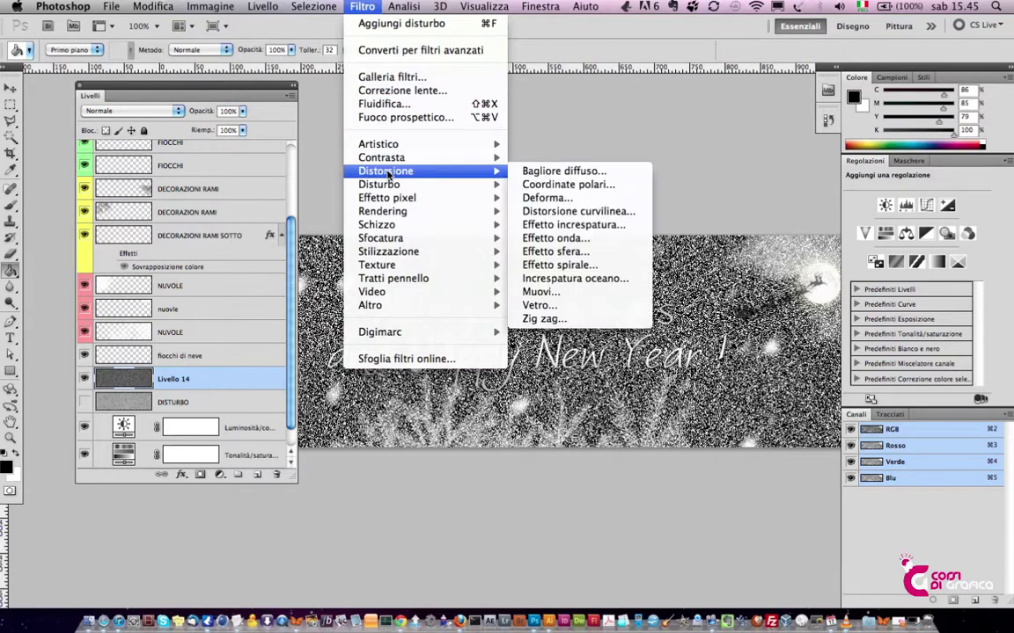
mouse_move(381, 237)
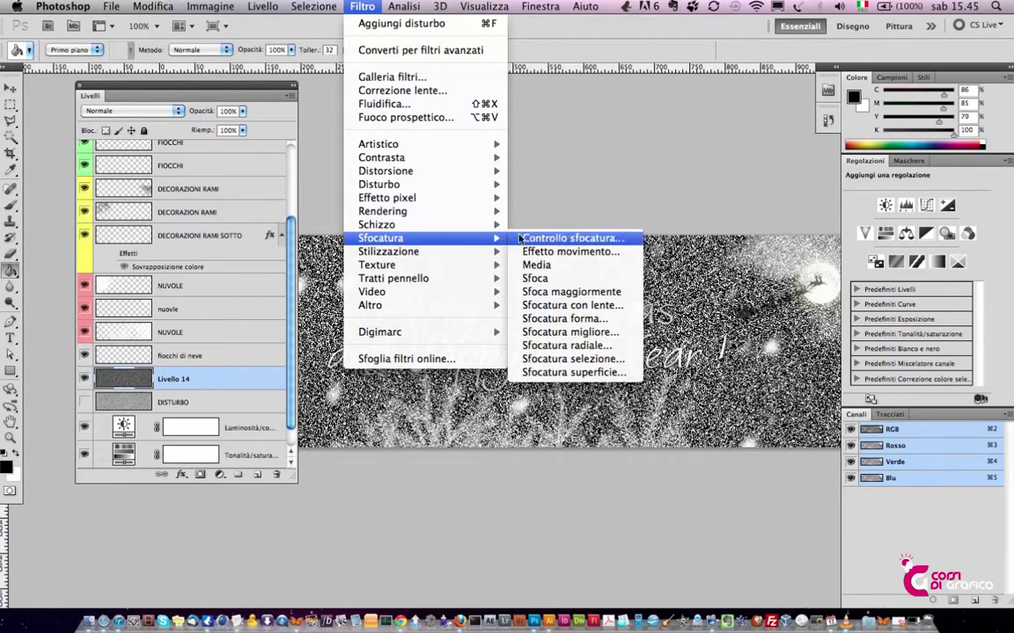
click(554, 291)
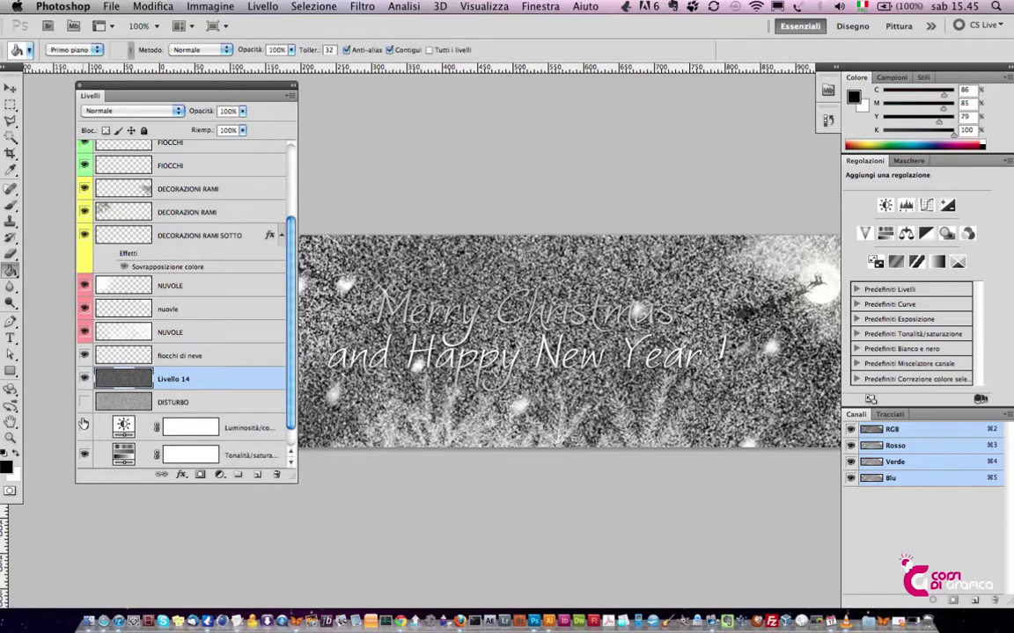
click(84, 379)
click(84, 402)
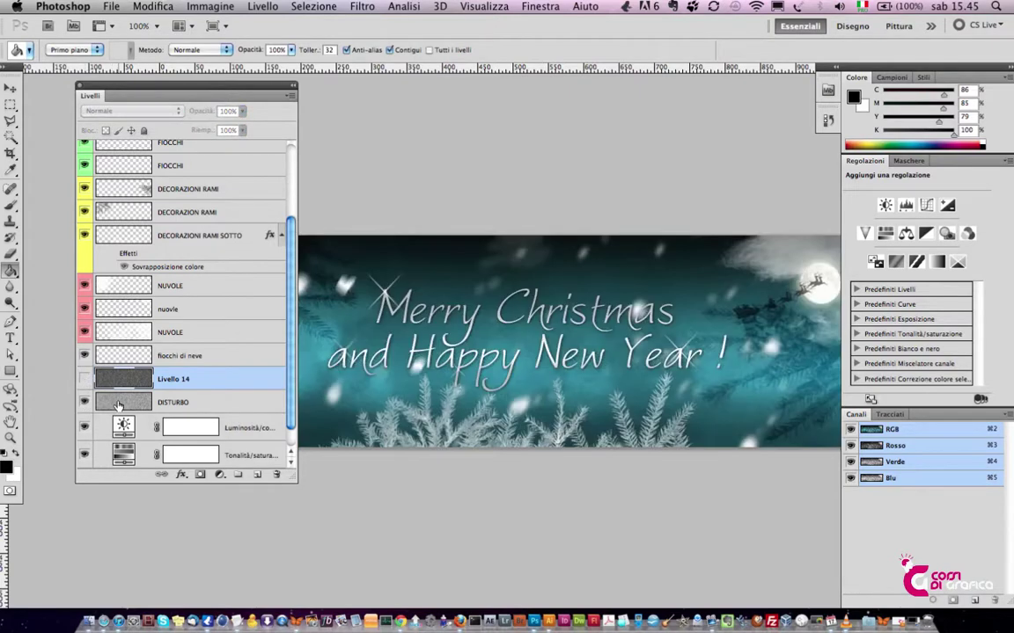
Compare Livello 14 with DISTURBO, keeping DISTURBO in Moltiplica, then show only Livello 14.
click(119, 403)
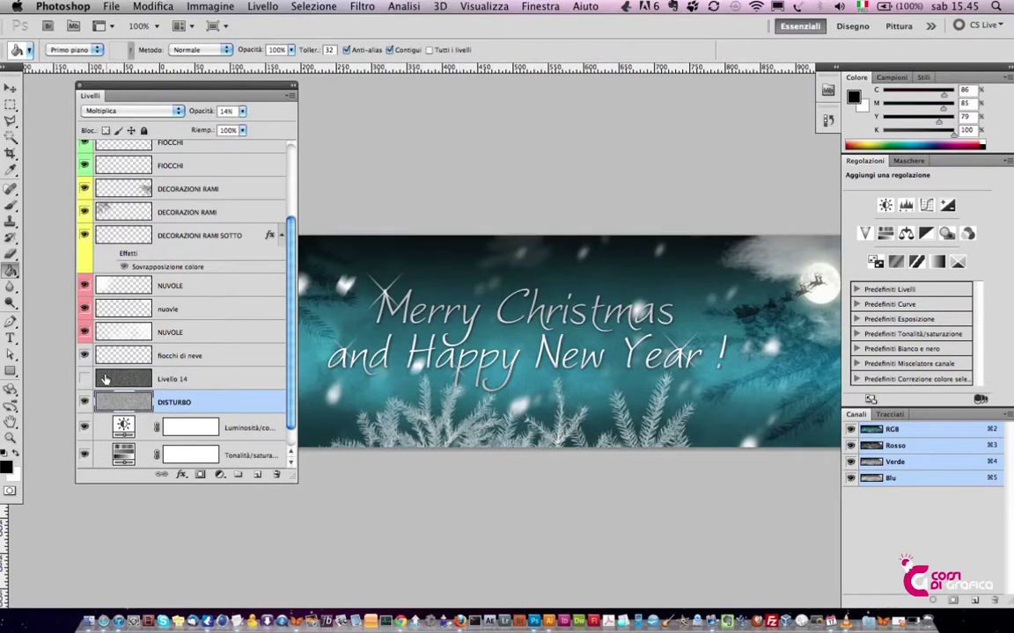
click(85, 378)
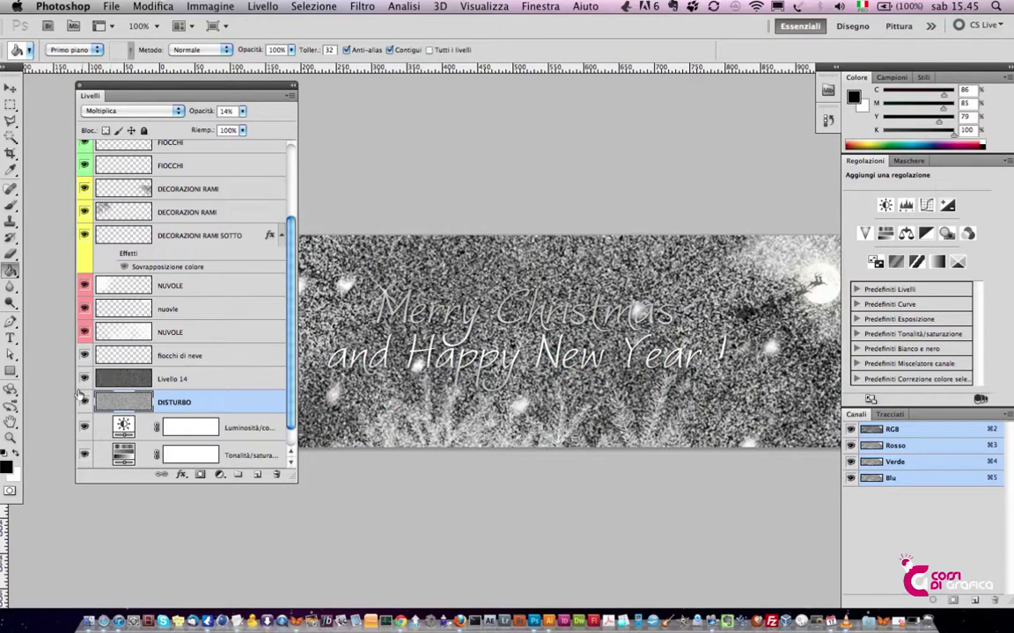
click(85, 379)
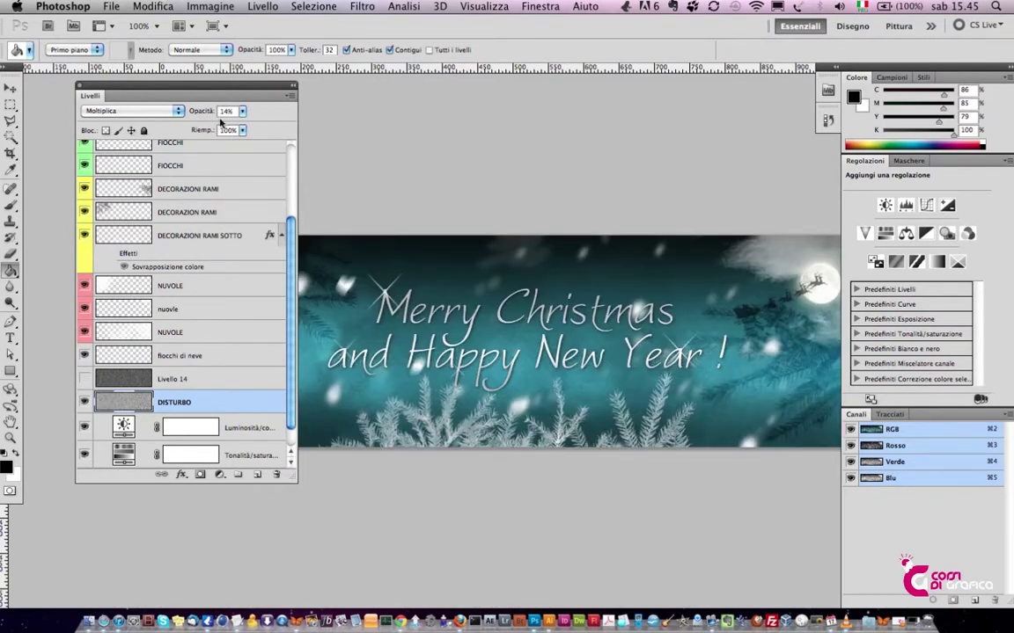
click(161, 116)
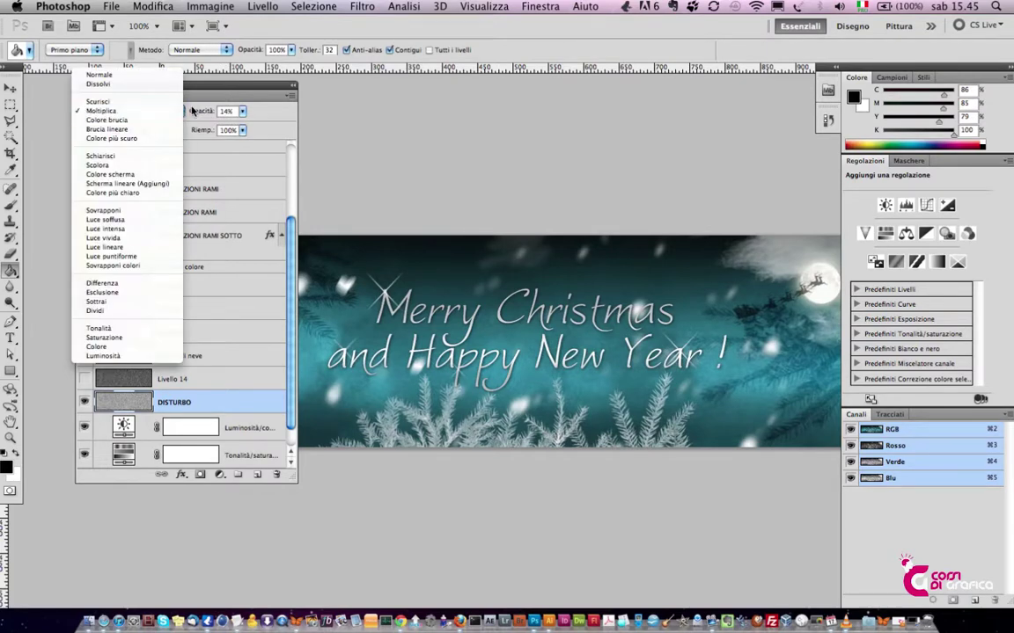
click(168, 110)
click(84, 402)
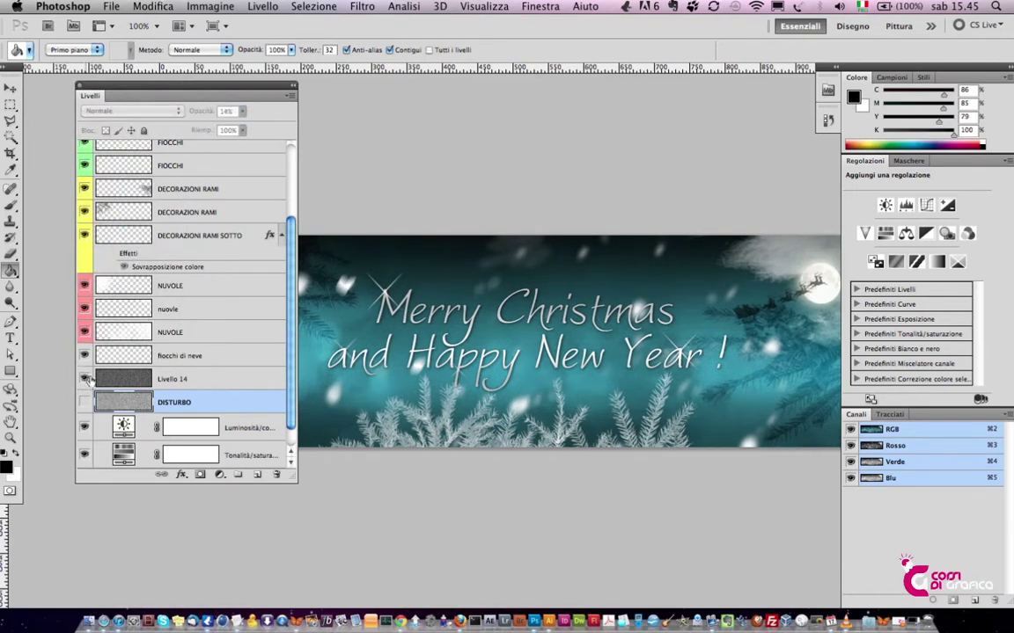
click(84, 379)
Try Livello 14 in Moltiplica at 37% opacity, then delete it and select fiocchi di neve.
click(123, 380)
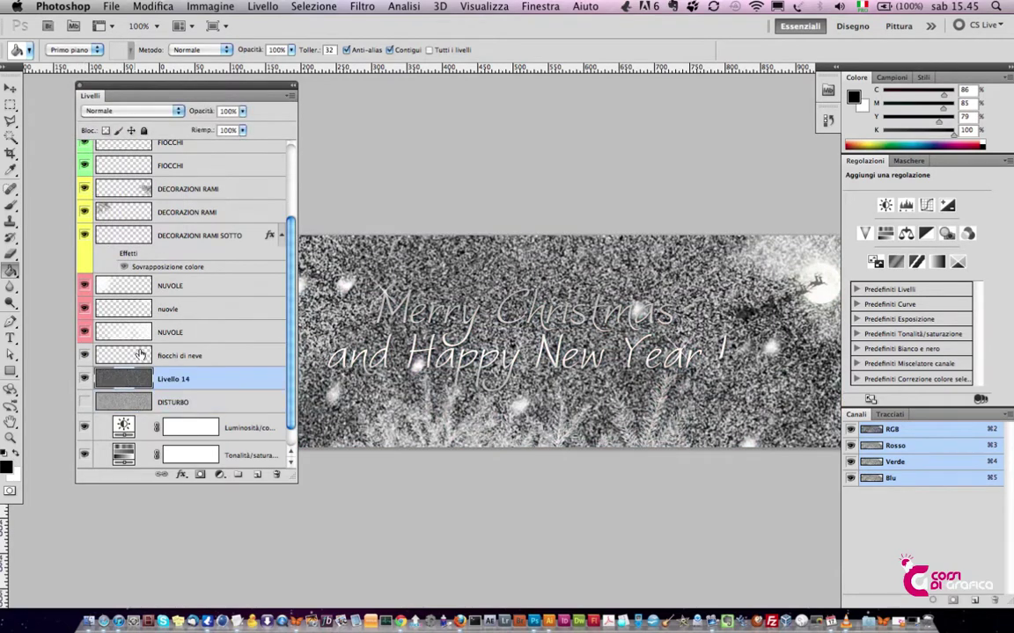
click(167, 111)
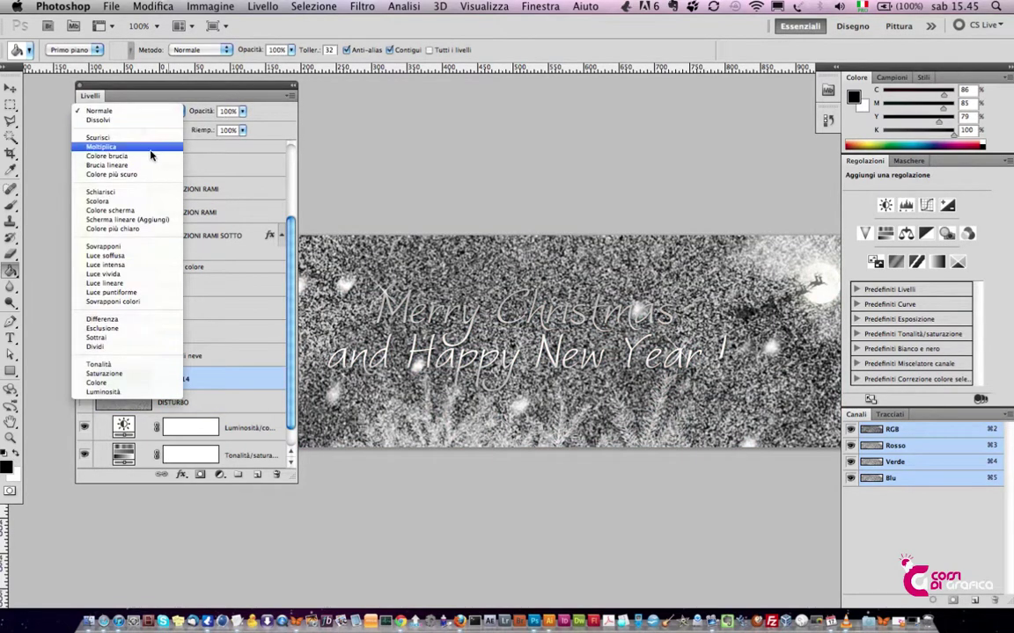
click(154, 147)
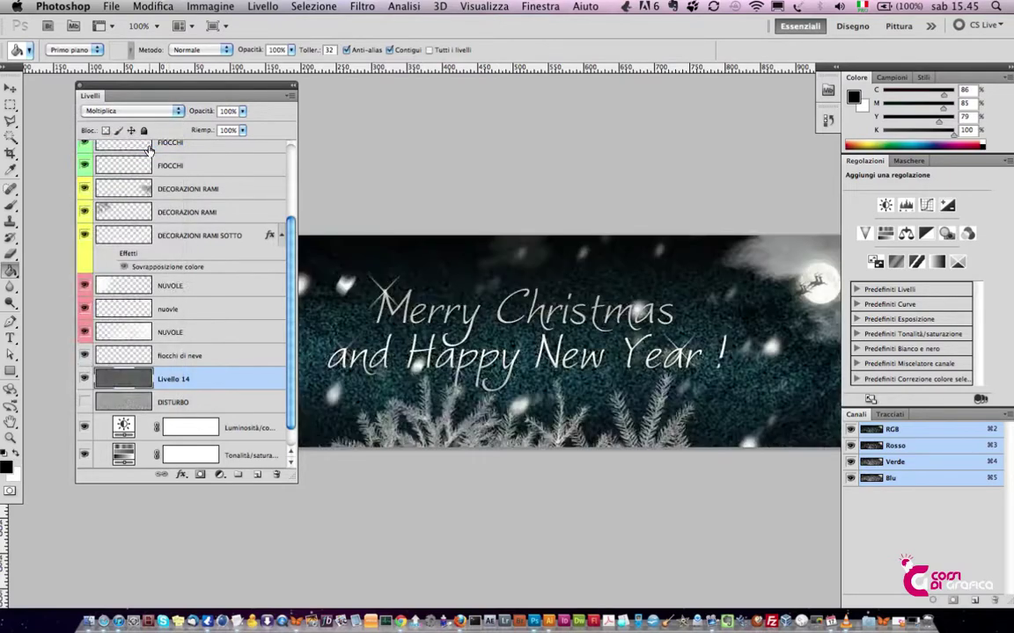
click(84, 378)
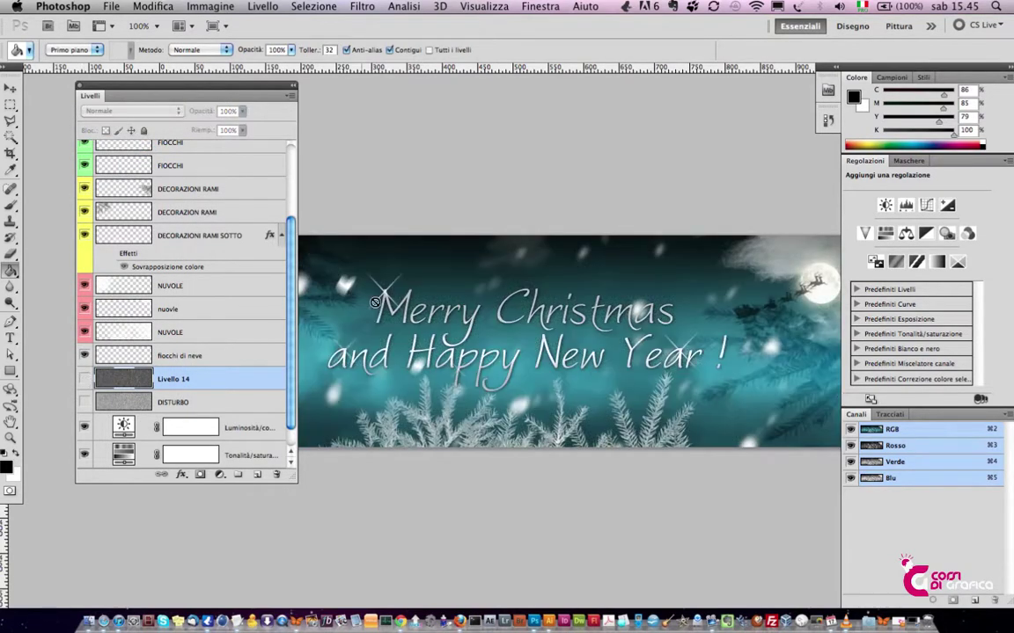
click(83, 379)
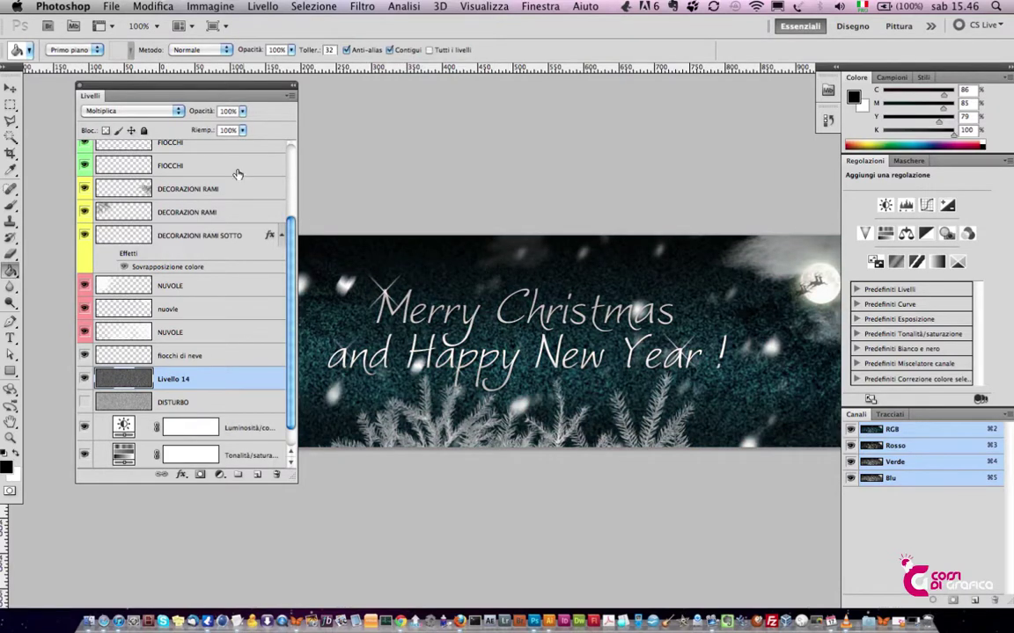
click(242, 111)
drag(247, 127, 201, 127)
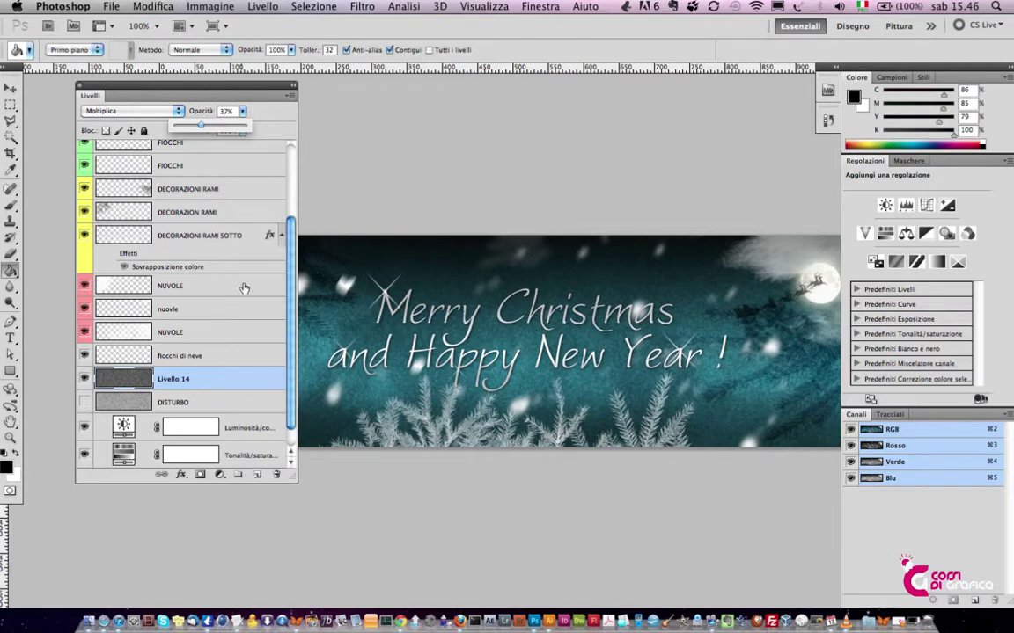
click(165, 112)
click(165, 112)
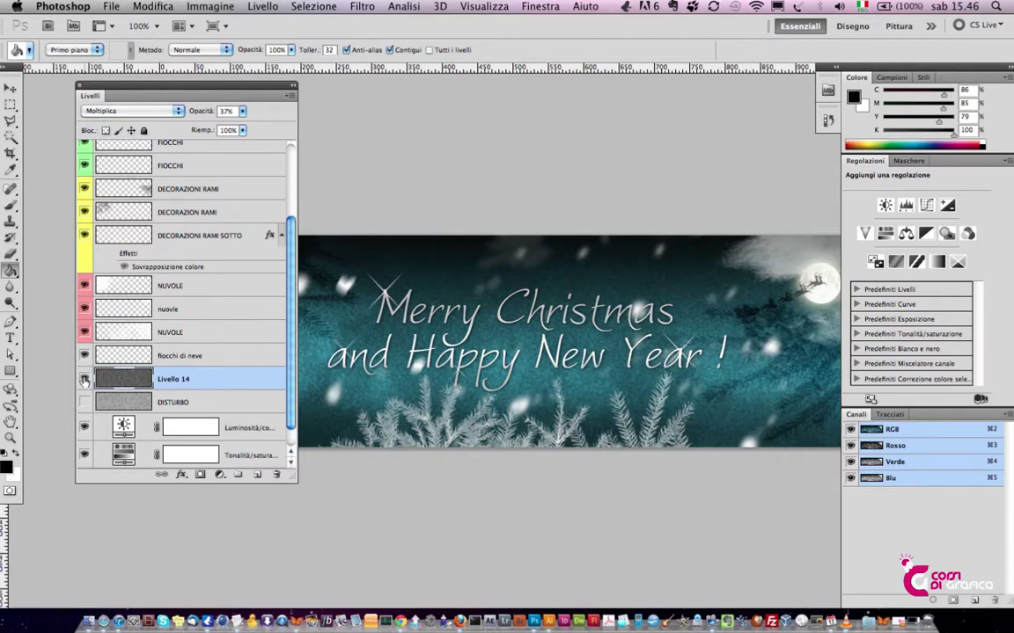
drag(117, 381, 276, 475)
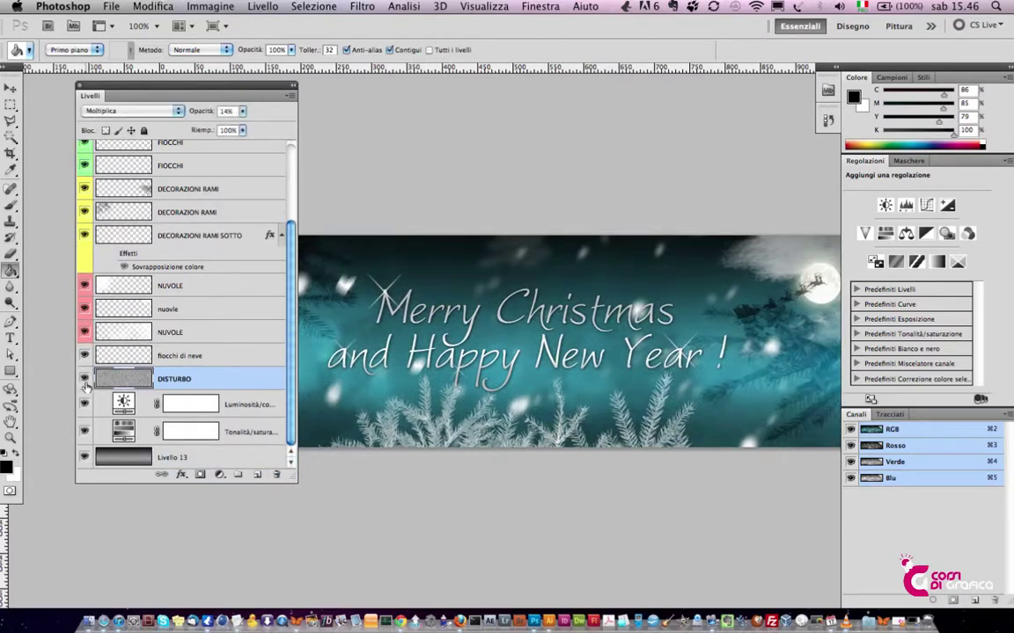
click(101, 357)
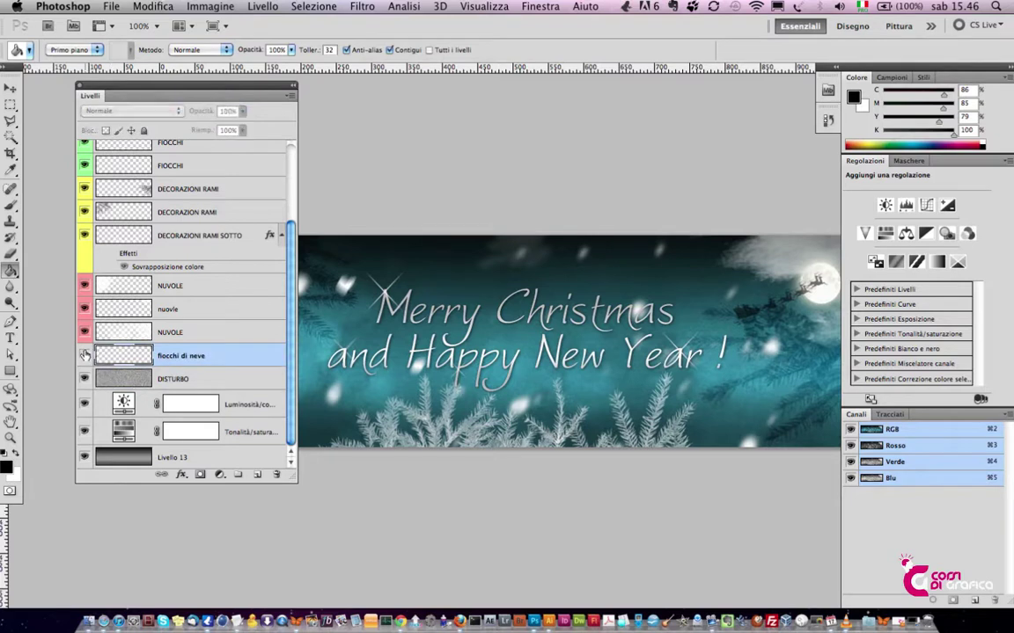
Toggle the NUVOLE clouds to compare, then take the Brush tool and open the Pennello panel with F5.
click(84, 333)
click(84, 334)
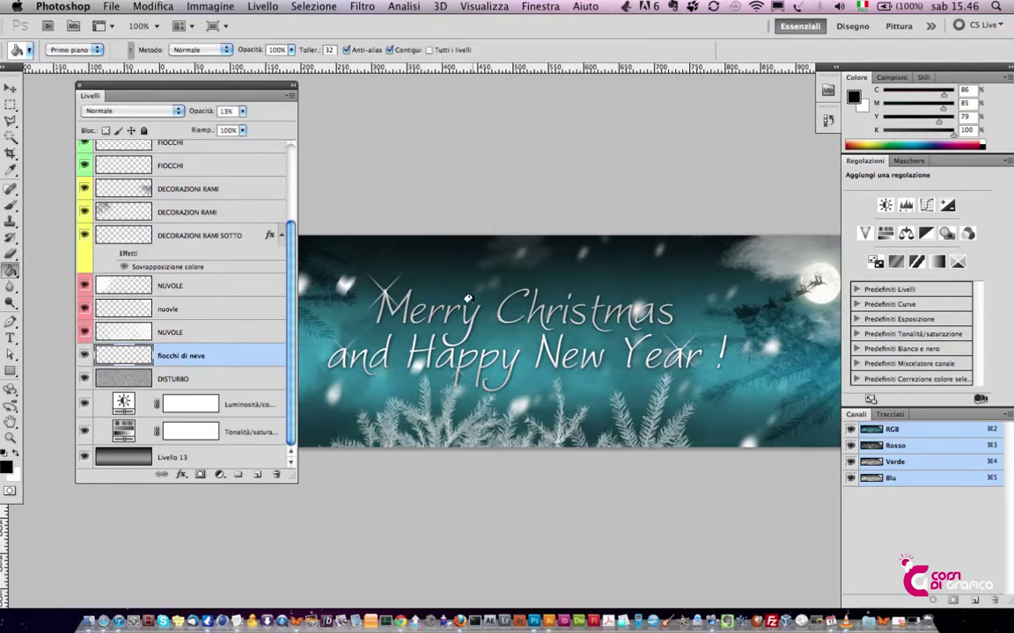
key(b)
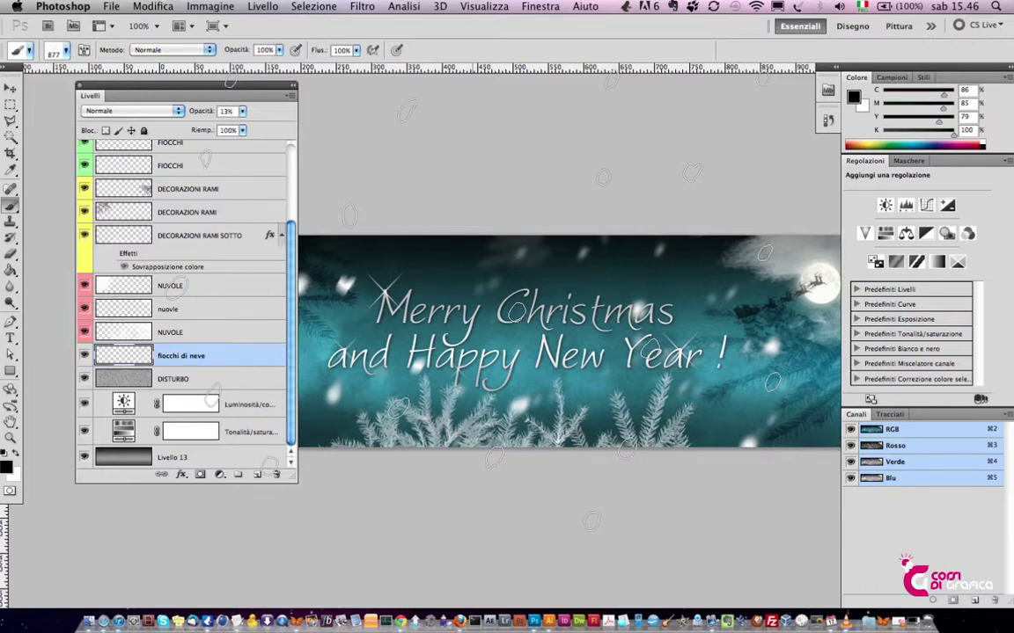
key(F5)
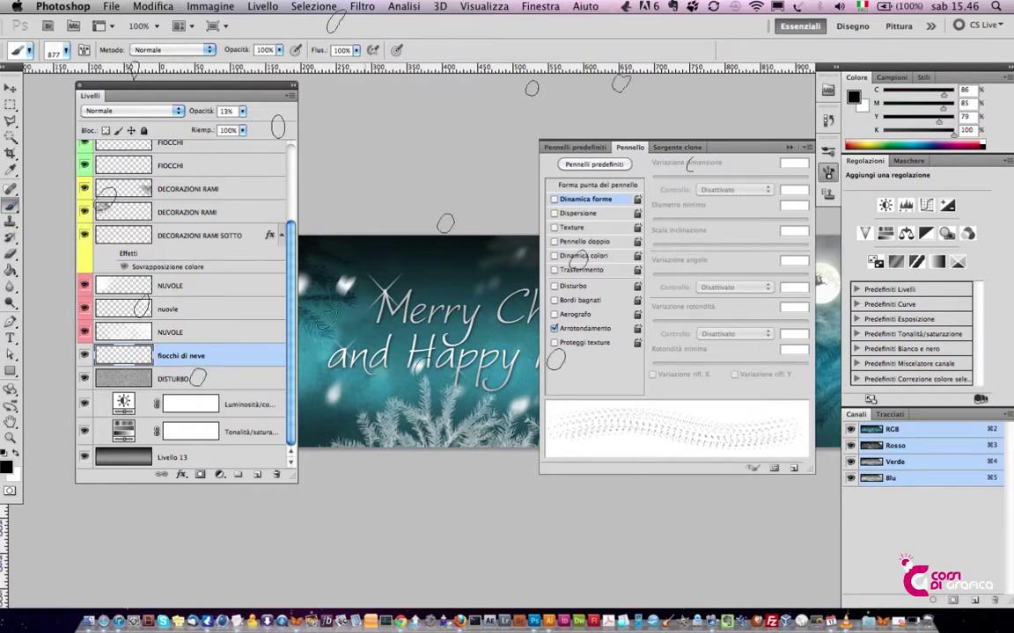
click(582, 147)
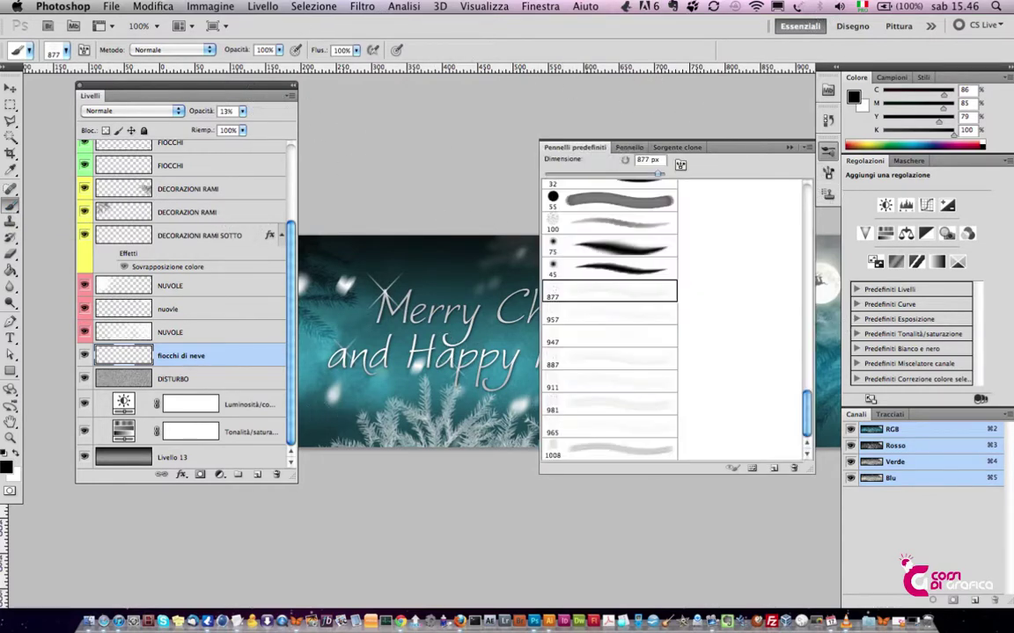
click(636, 147)
click(651, 147)
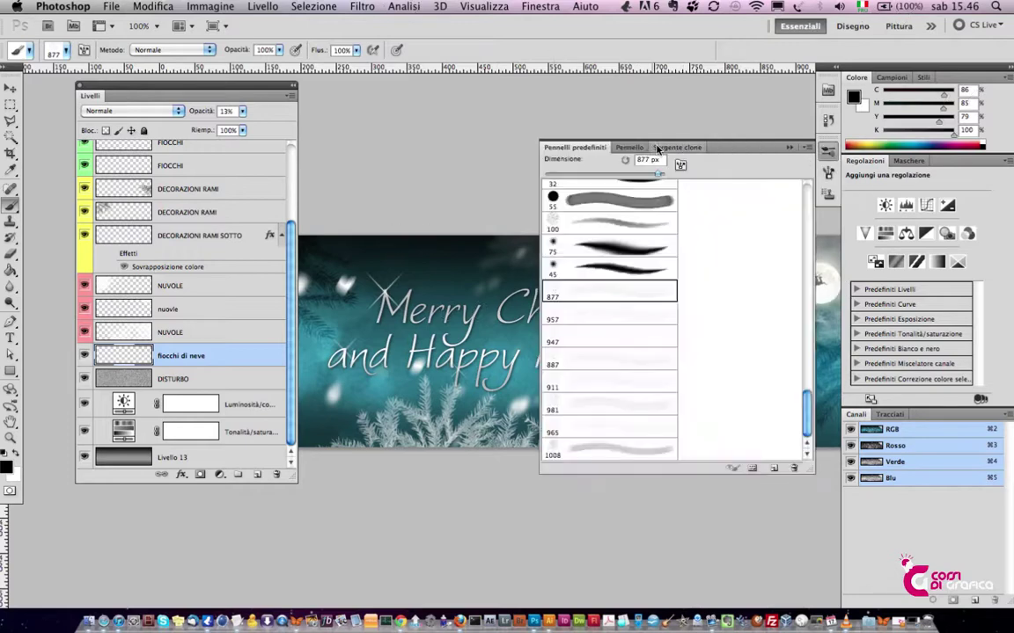
click(632, 147)
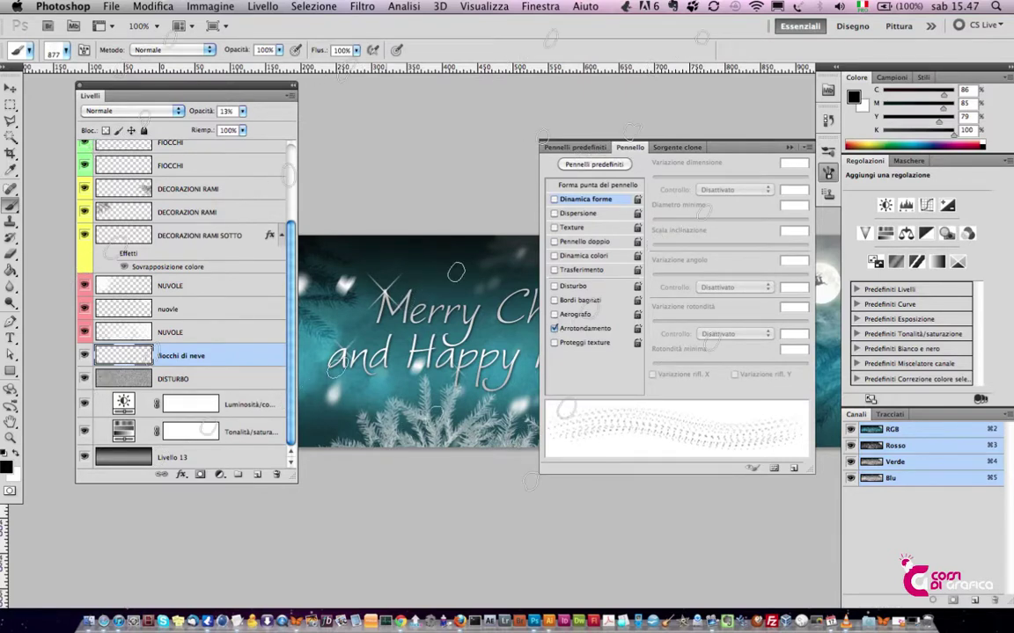
right_click(521, 179)
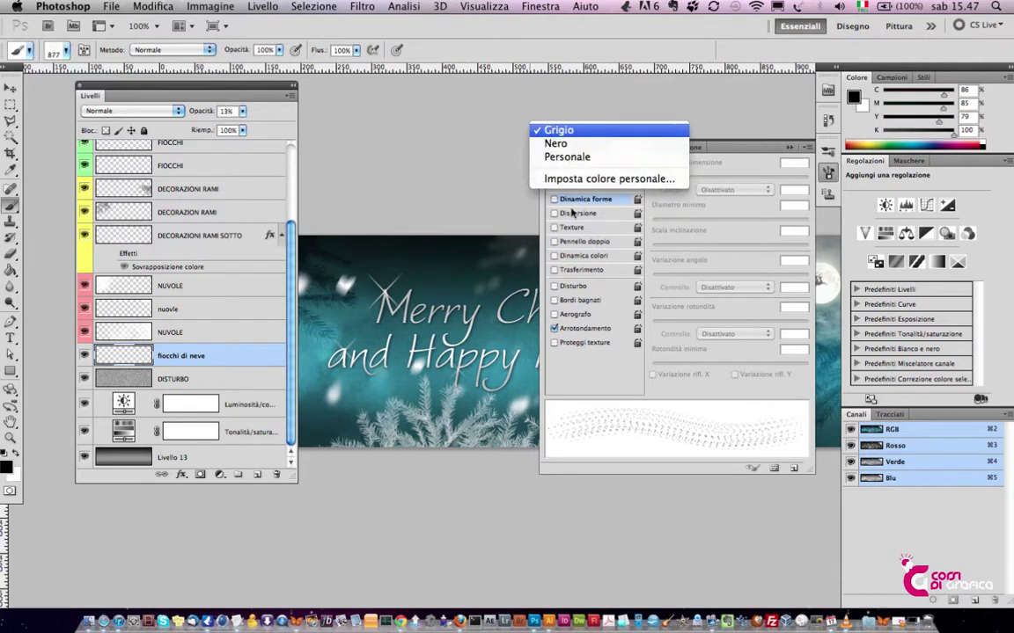
click(617, 317)
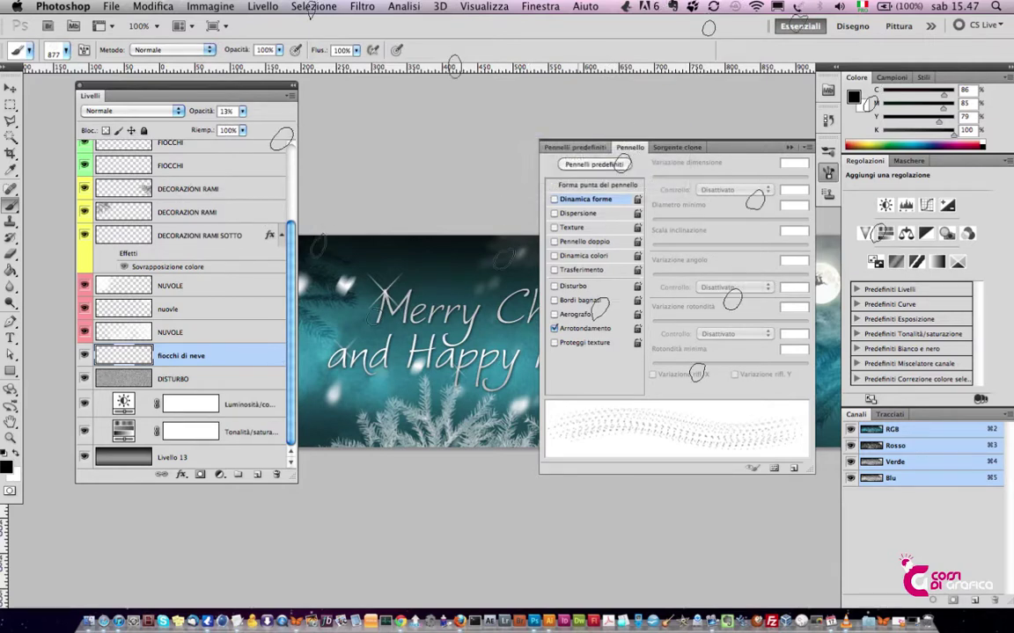
click(576, 149)
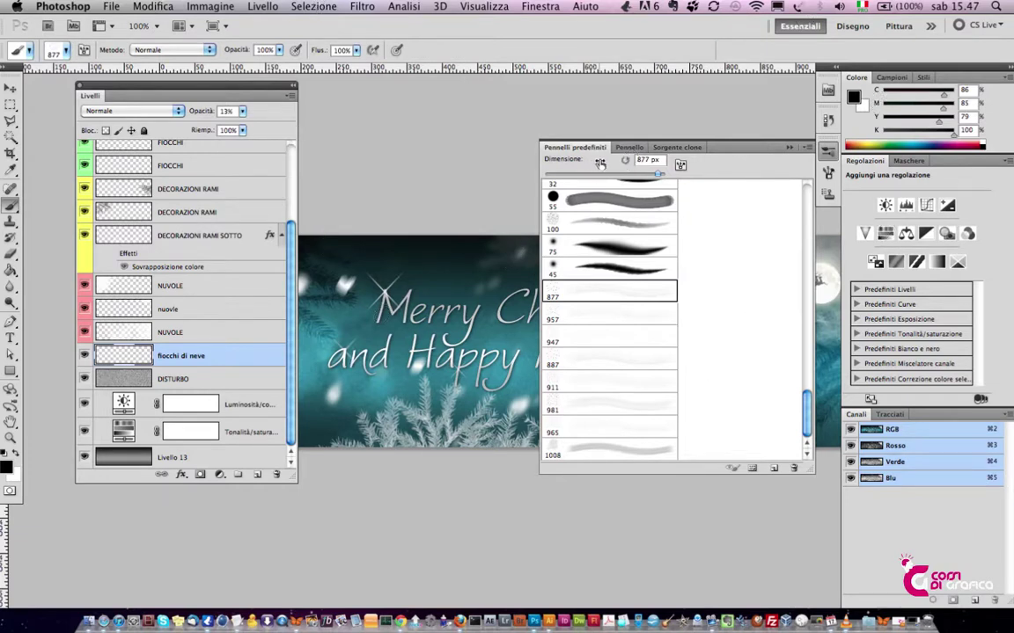
click(806, 150)
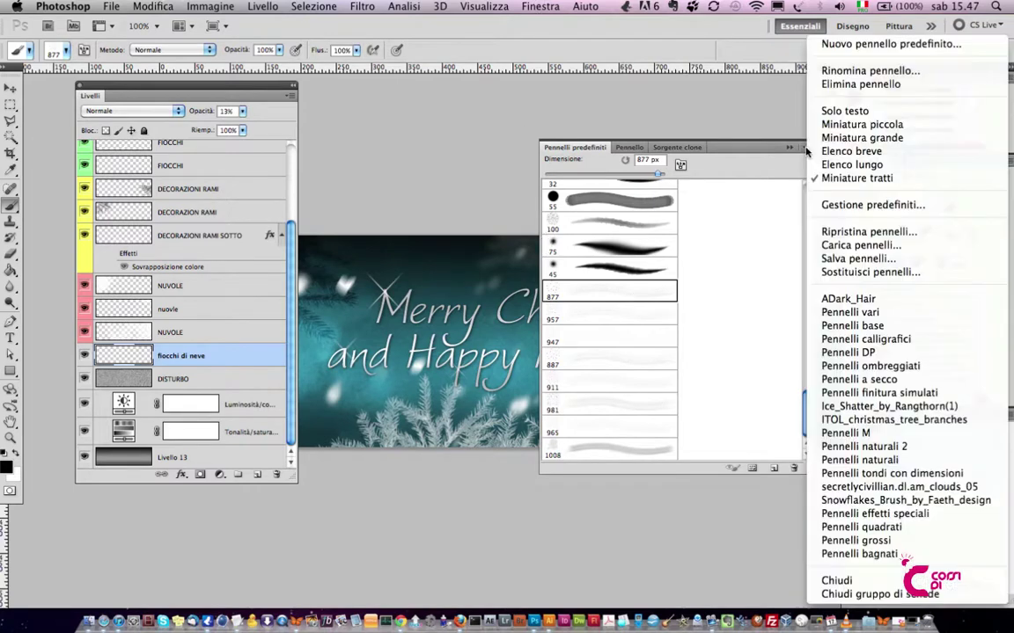
click(760, 148)
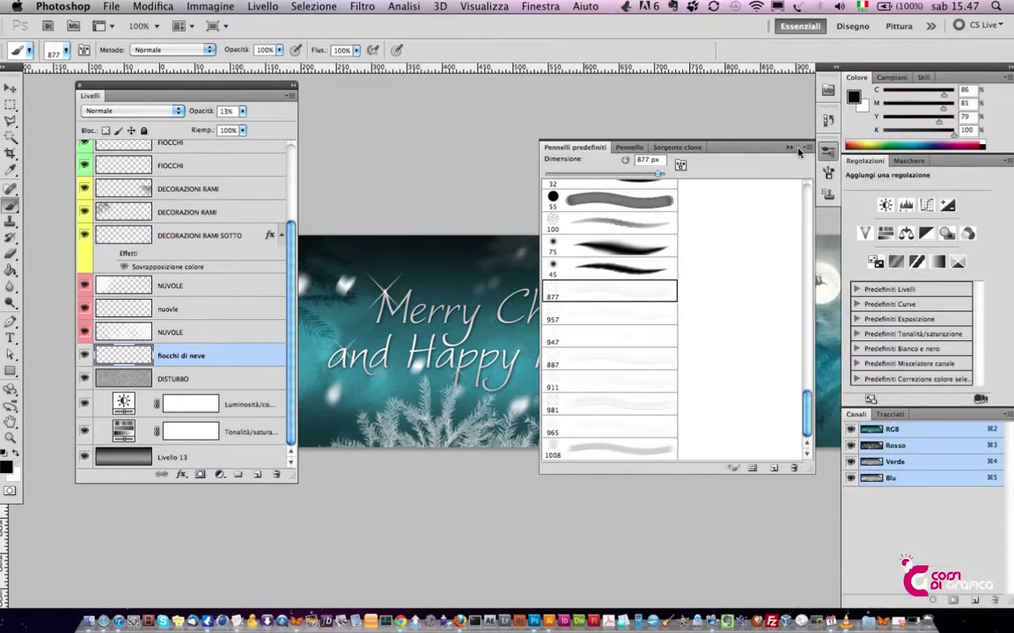
click(496, 134)
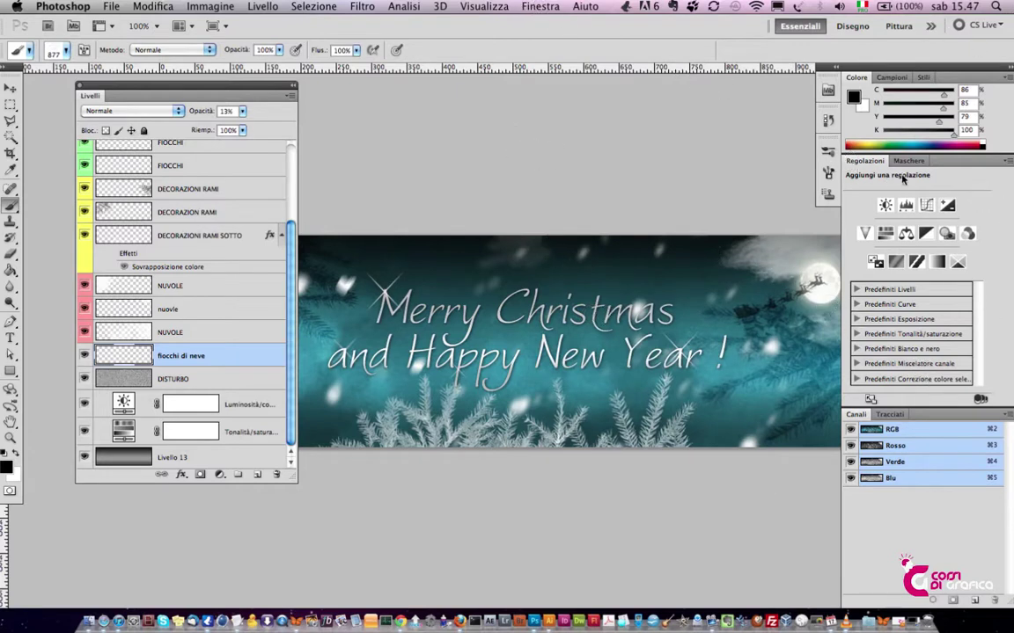
click(827, 154)
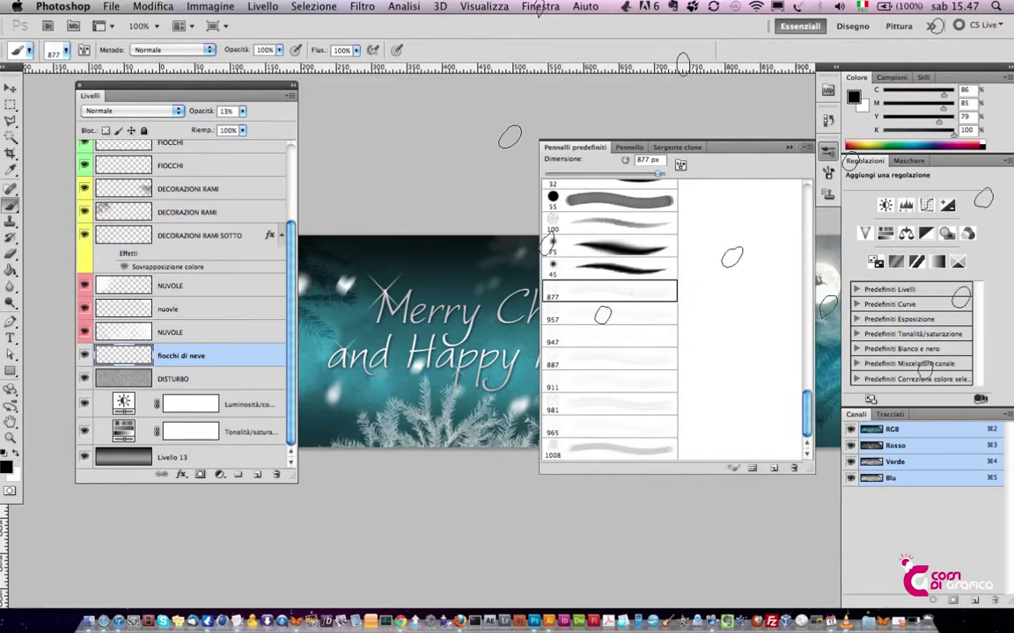
click(806, 152)
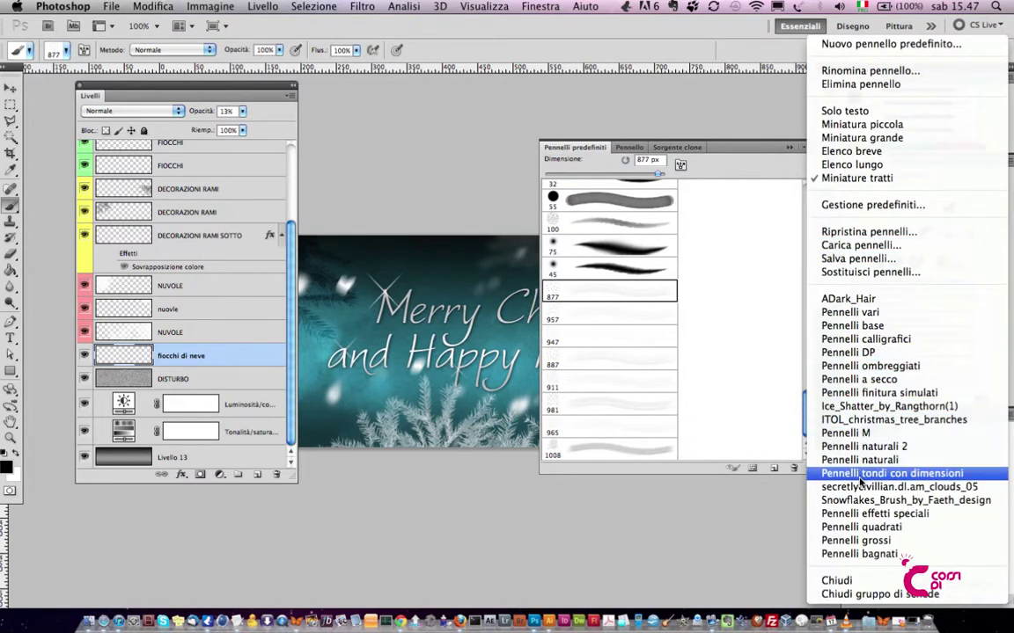
click(860, 245)
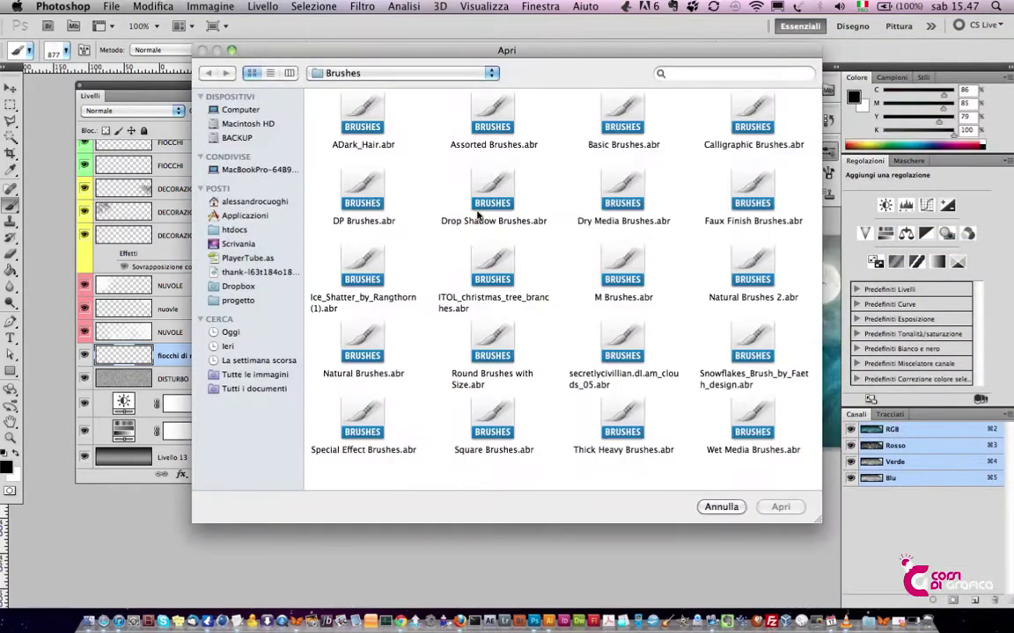
click(321, 73)
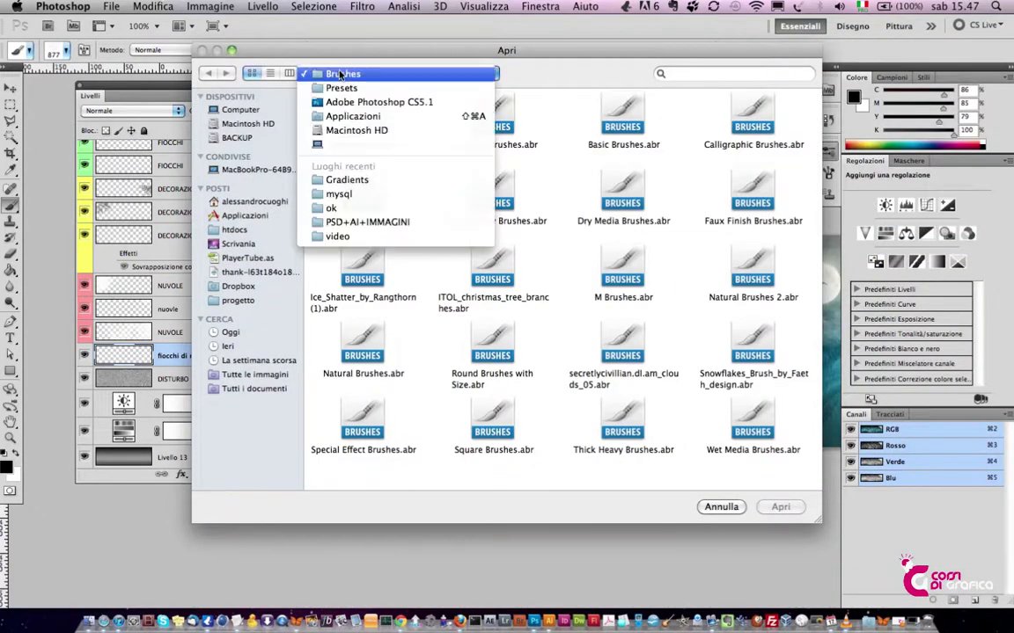
click(714, 506)
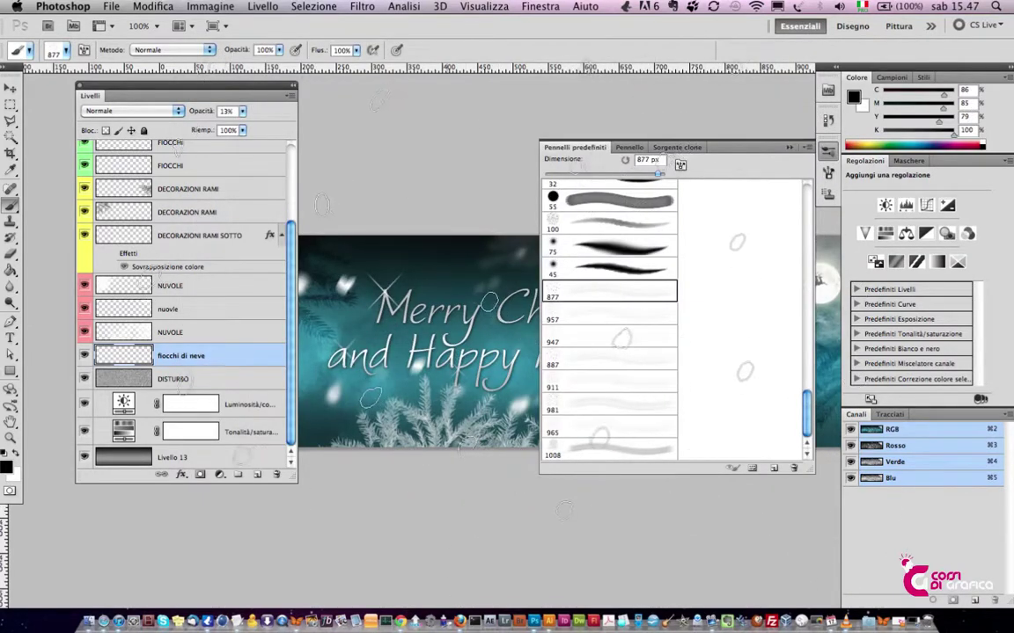
Add and then delete an empty layer, and select the fiocchi di neve layer.
key(ctrl+alt+shift+n)
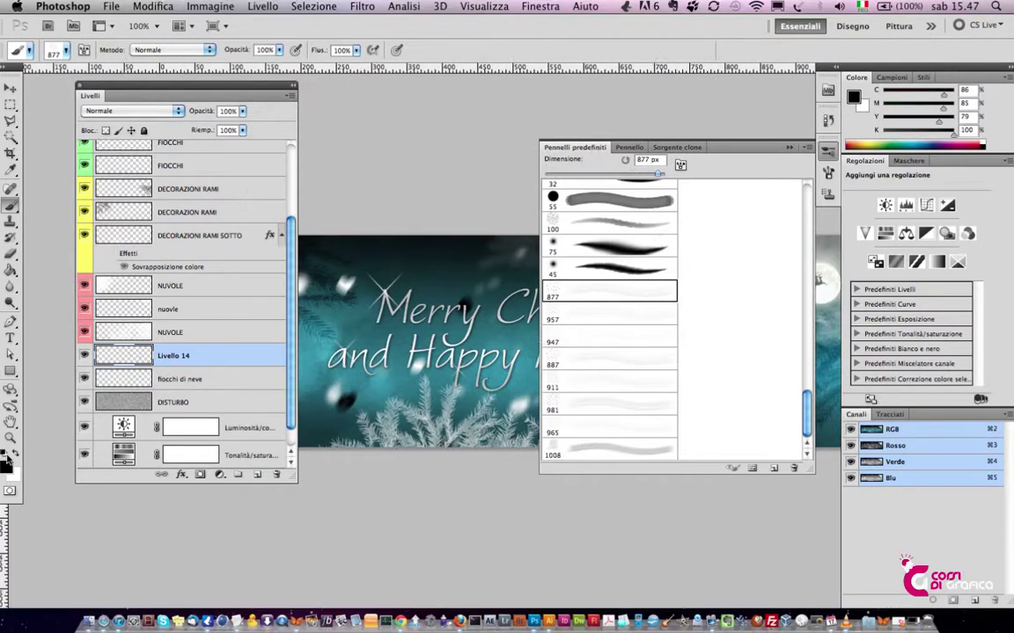
key(Tab)
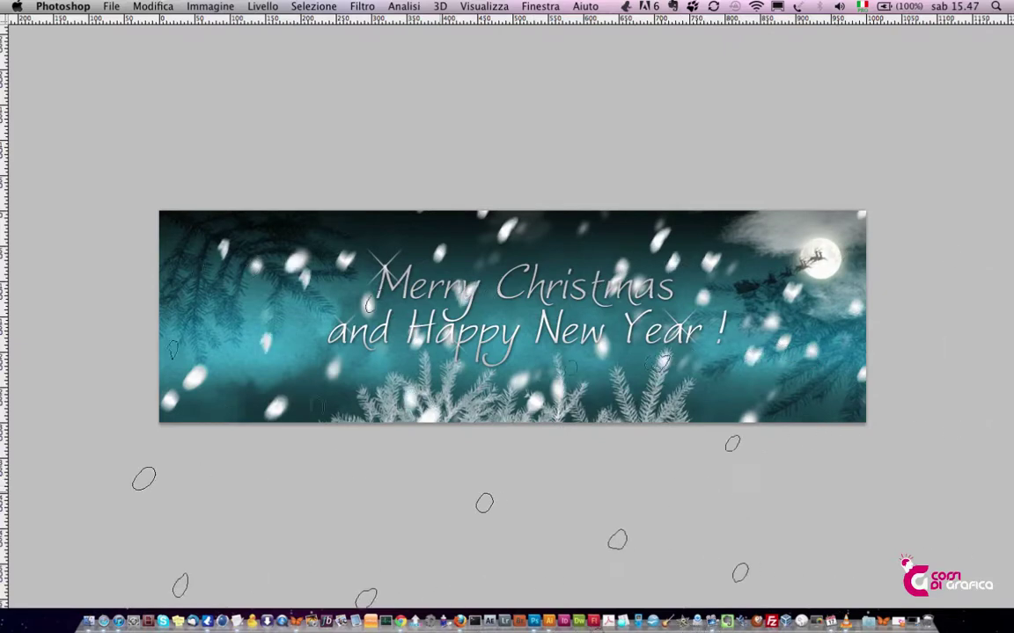
key(Tab)
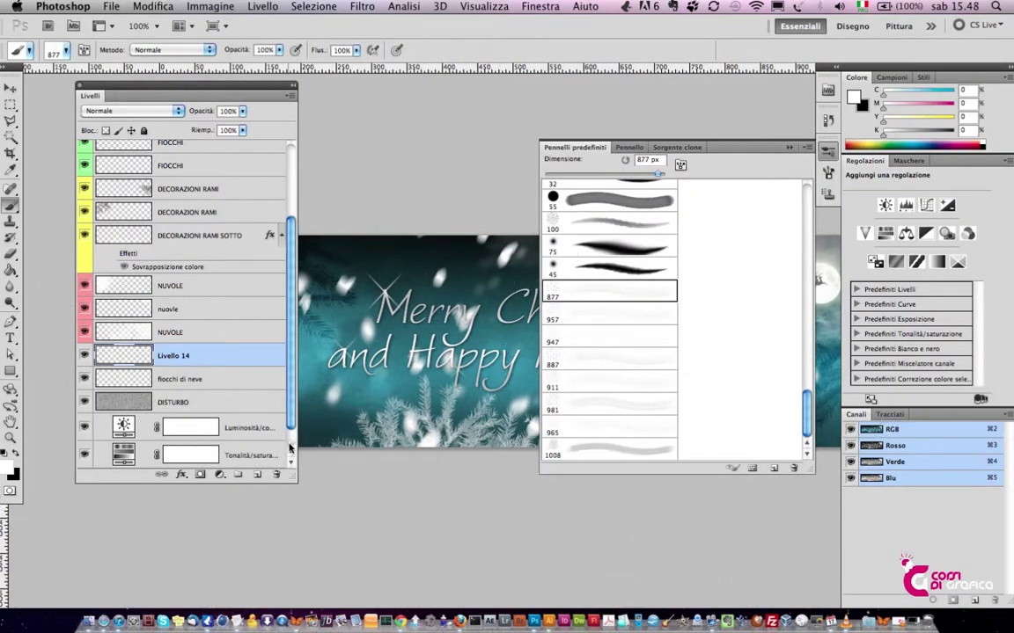
drag(252, 366, 276, 474)
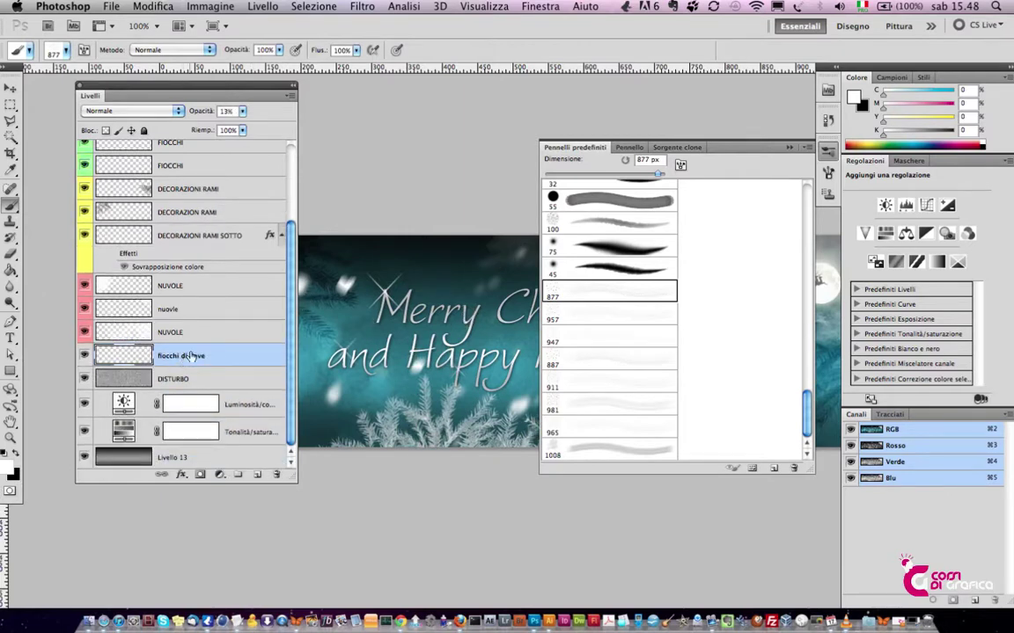
click(121, 332)
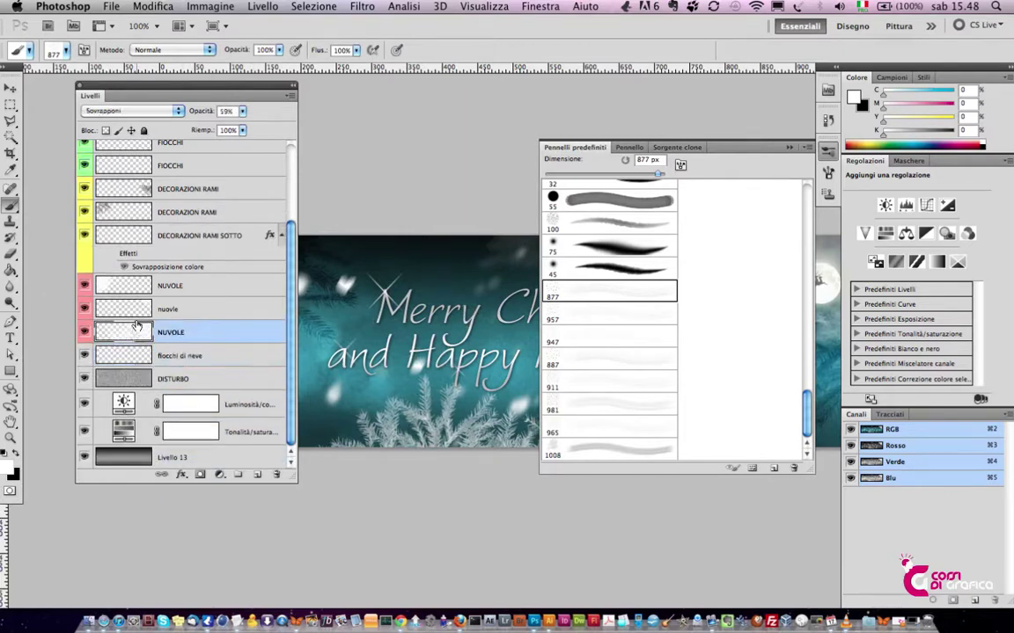
click(173, 356)
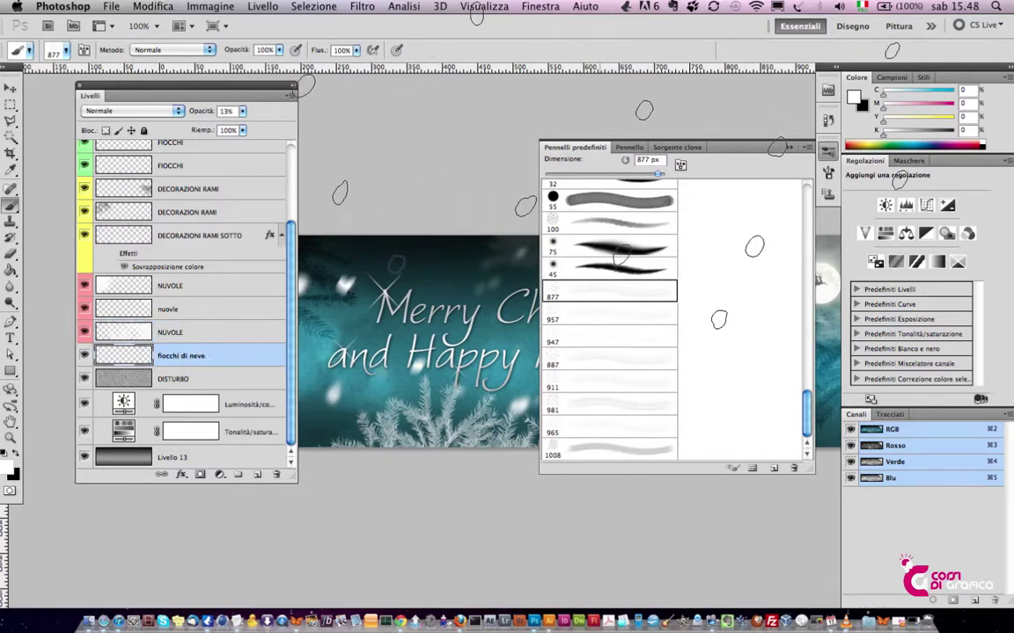
Close the brush presets and raise the fiocchi di neve layer's opacity to 17%.
key(v)
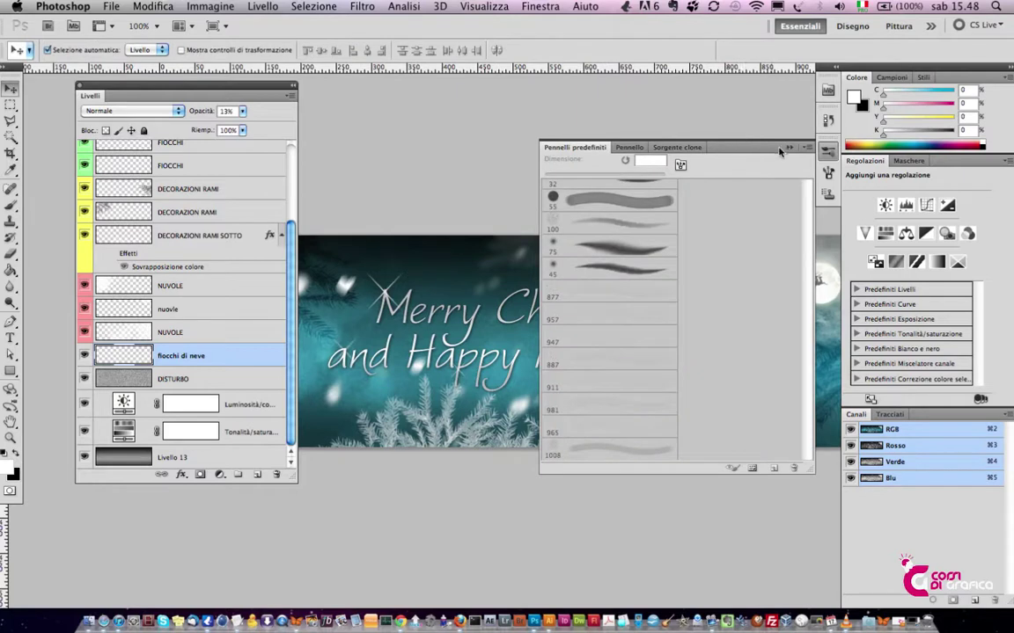
click(788, 148)
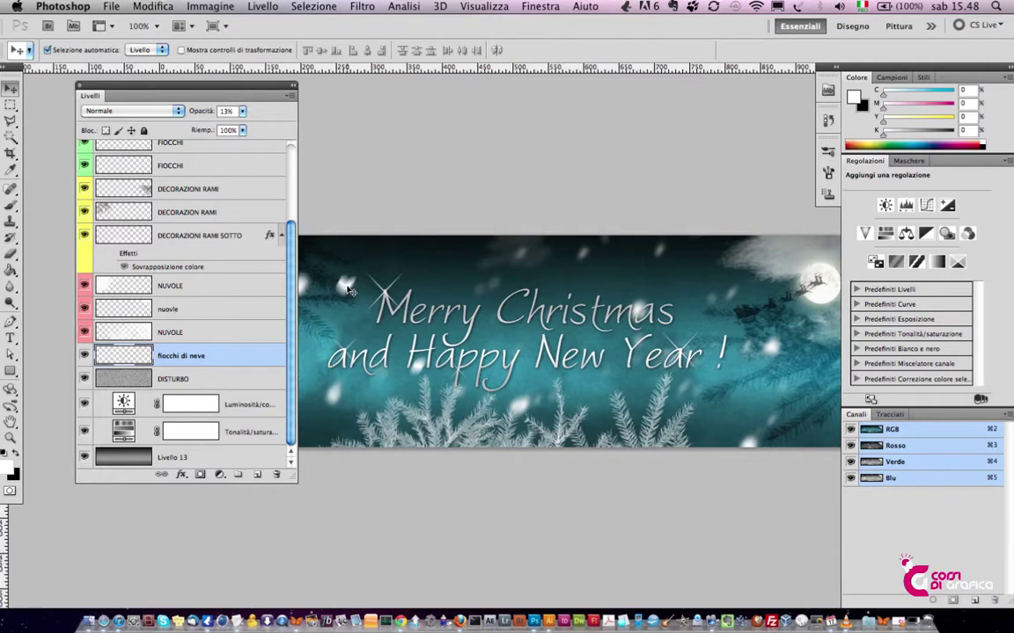
click(83, 356)
click(84, 356)
click(242, 111)
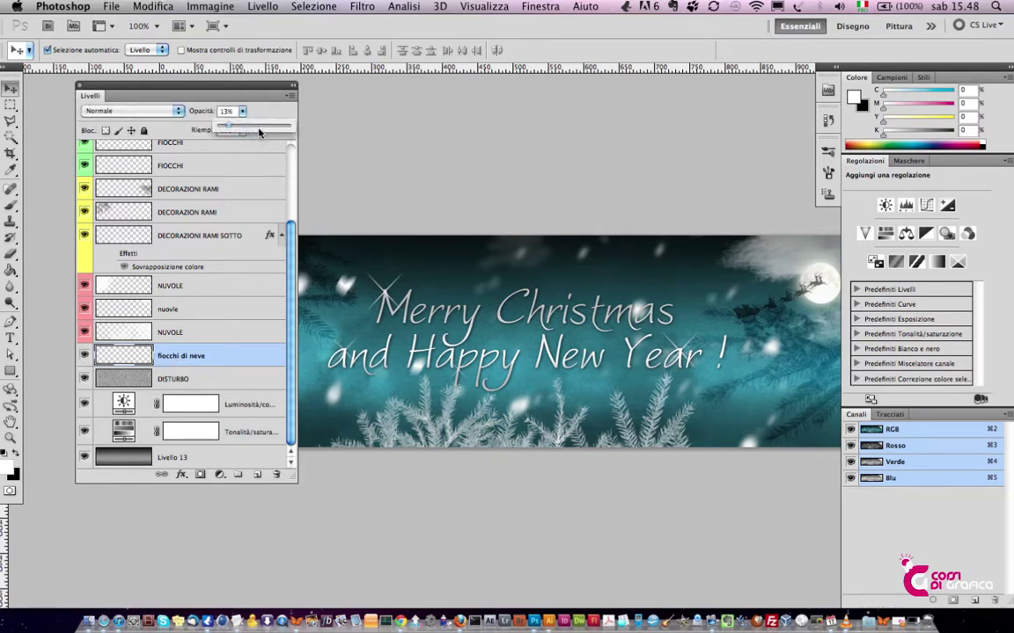
mouse_move(259, 132)
mouse_down()
mouse_move(308, 132)
mouse_move(230, 129)
mouse_up()
click(241, 111)
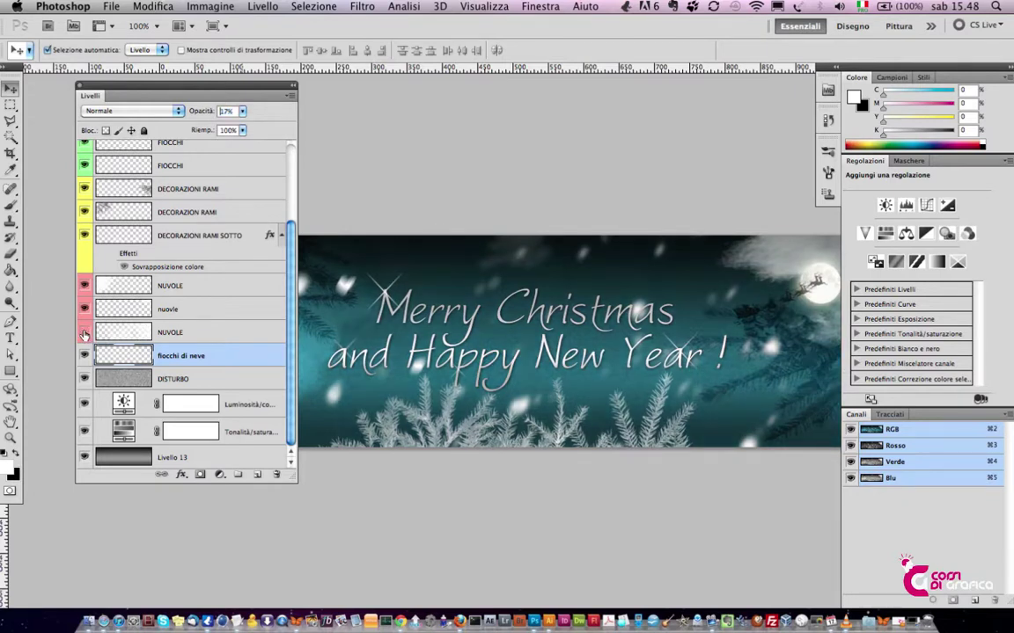
click(121, 339)
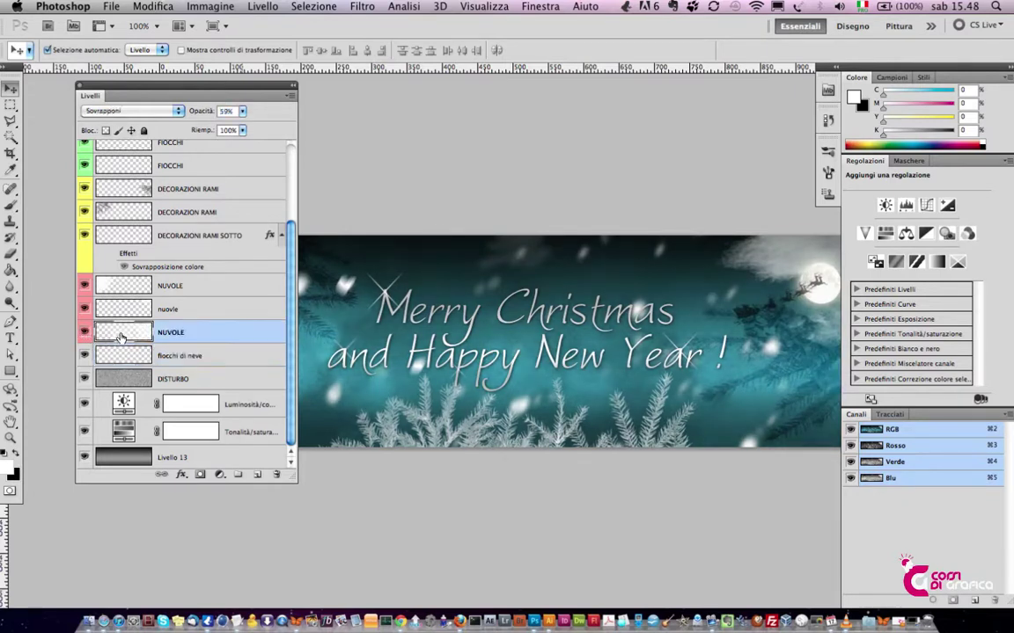
Append the clouds_05 brush set and choose its 2048 px cloud brush.
key(b)
click(827, 172)
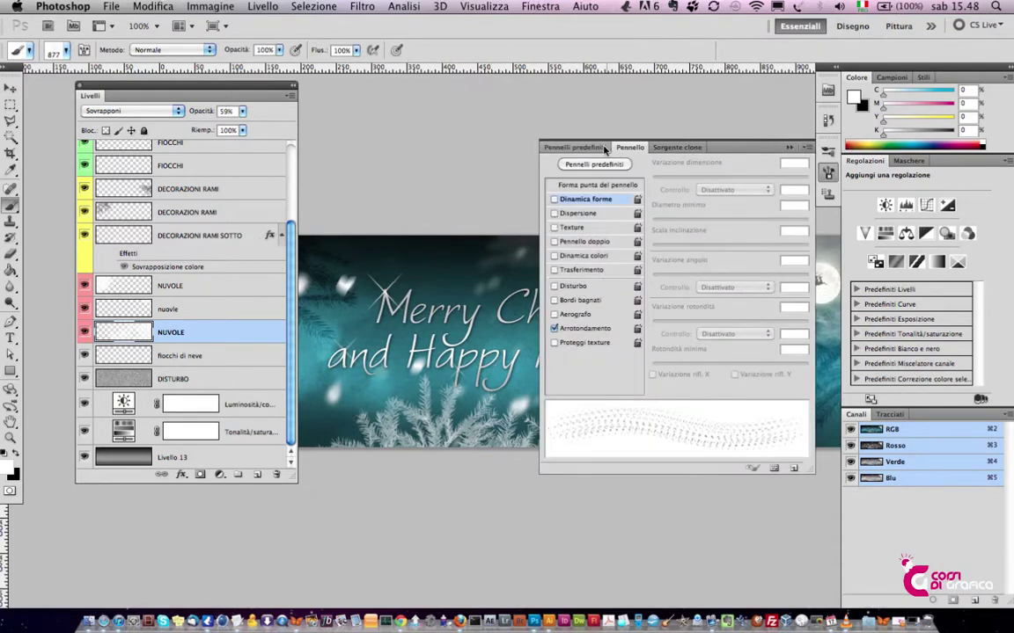
click(574, 148)
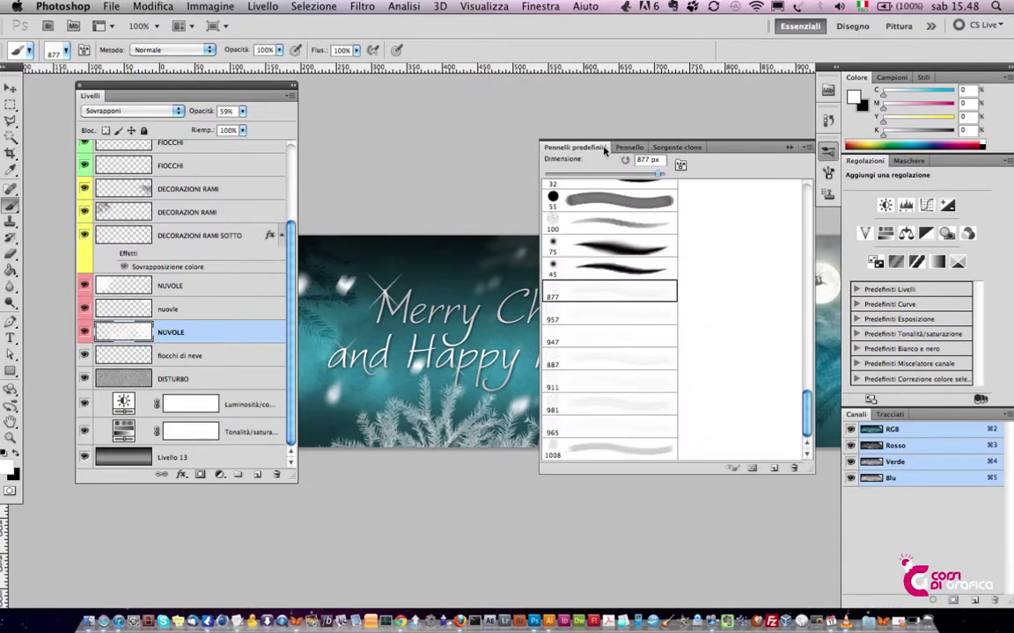
click(807, 148)
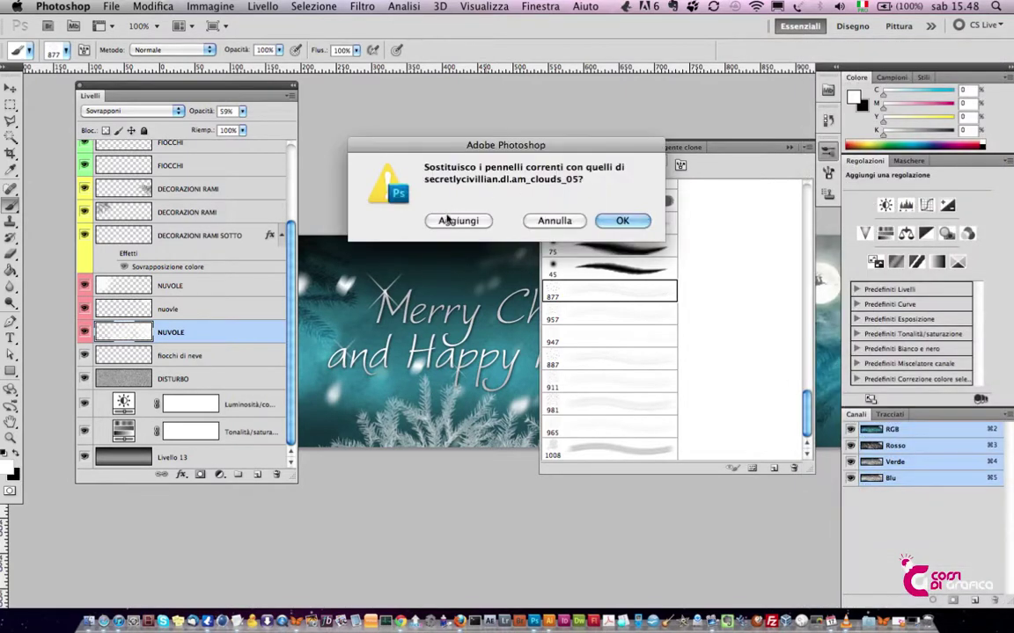
click(448, 221)
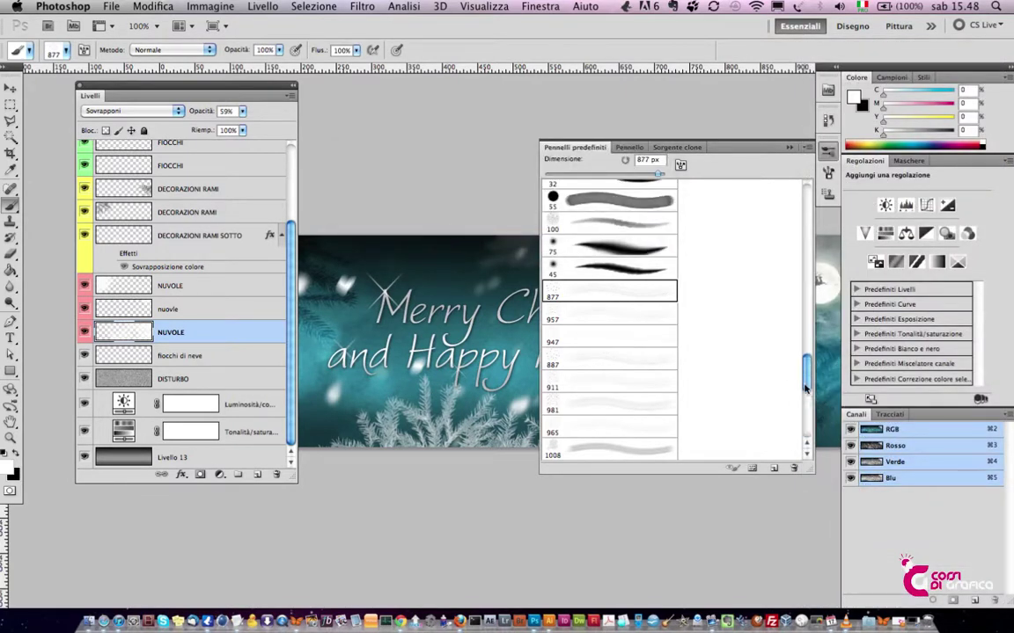
click(602, 386)
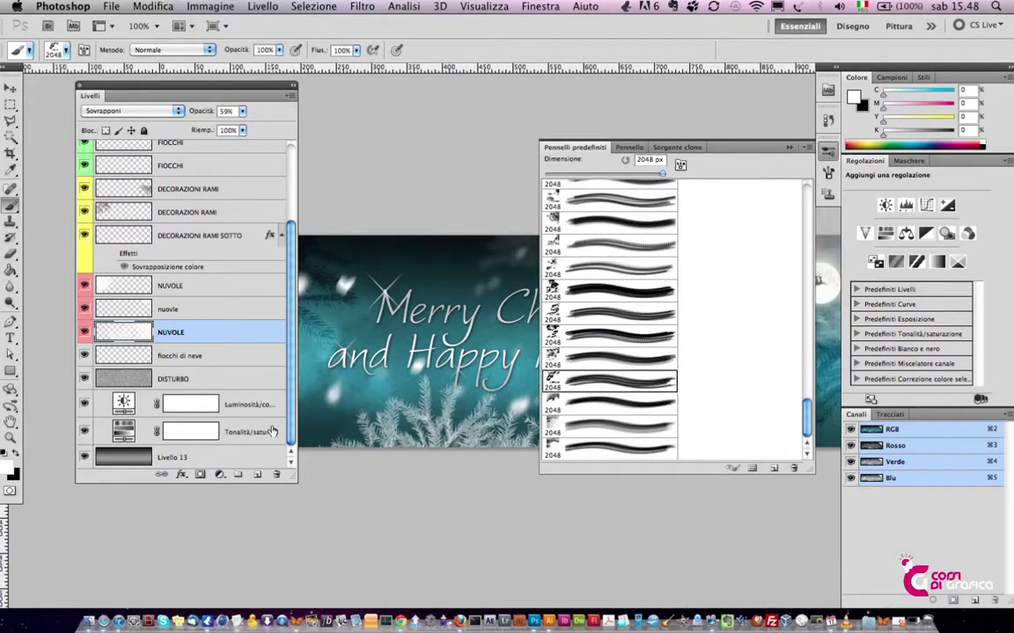
Stamp a white cloud on the banner's left side on a new layer and preview it.
key(ctrl+shift+alt+n)
click(443, 274)
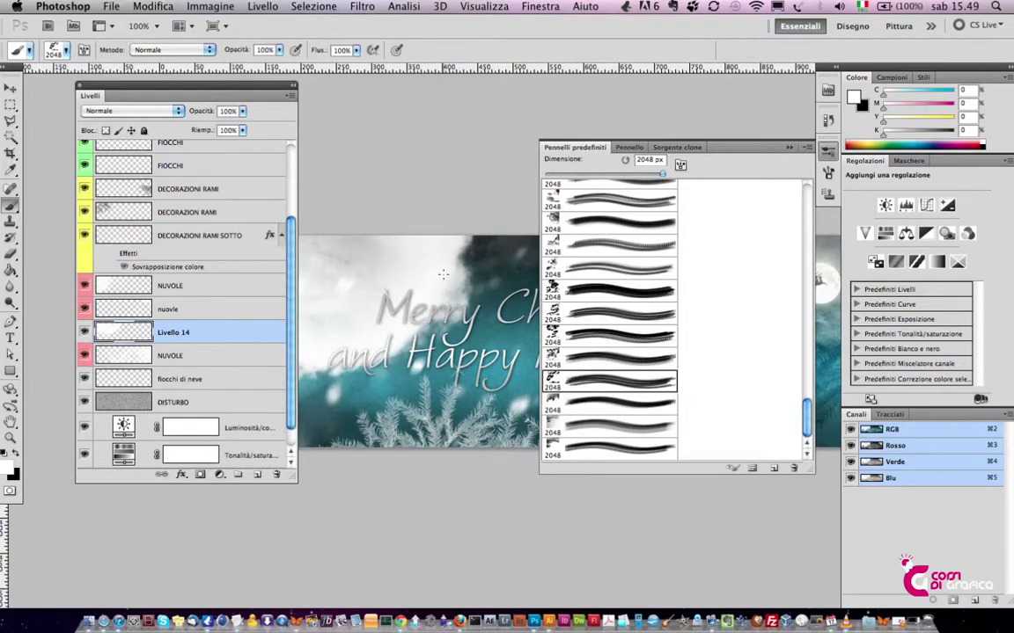
key(F5)
key(Tab)
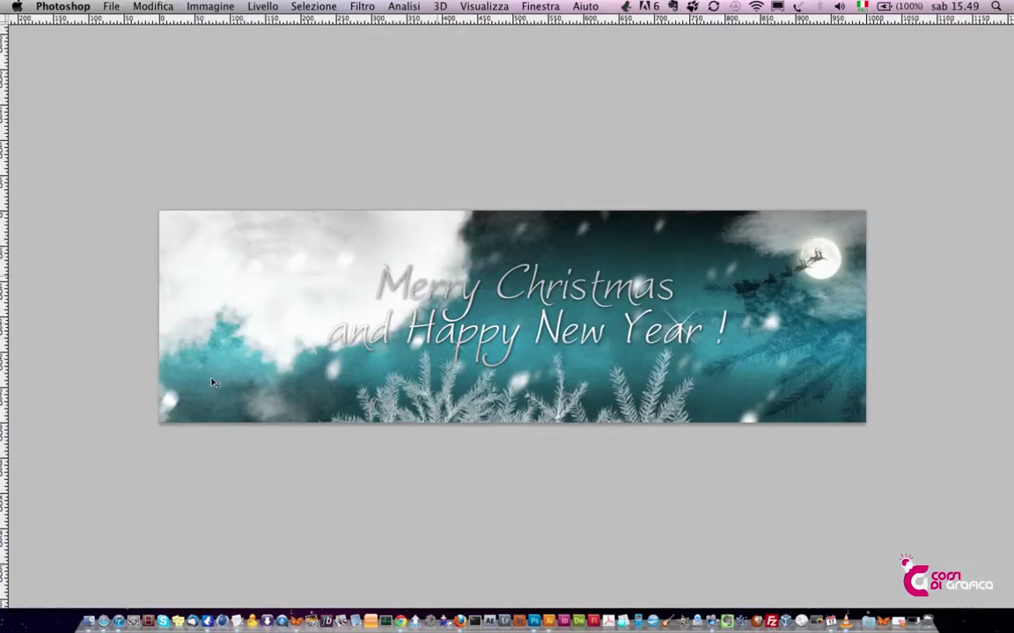
Compare the cloud layers, then lower Livello 14's opacity and hide it.
key(Tab)
click(85, 285)
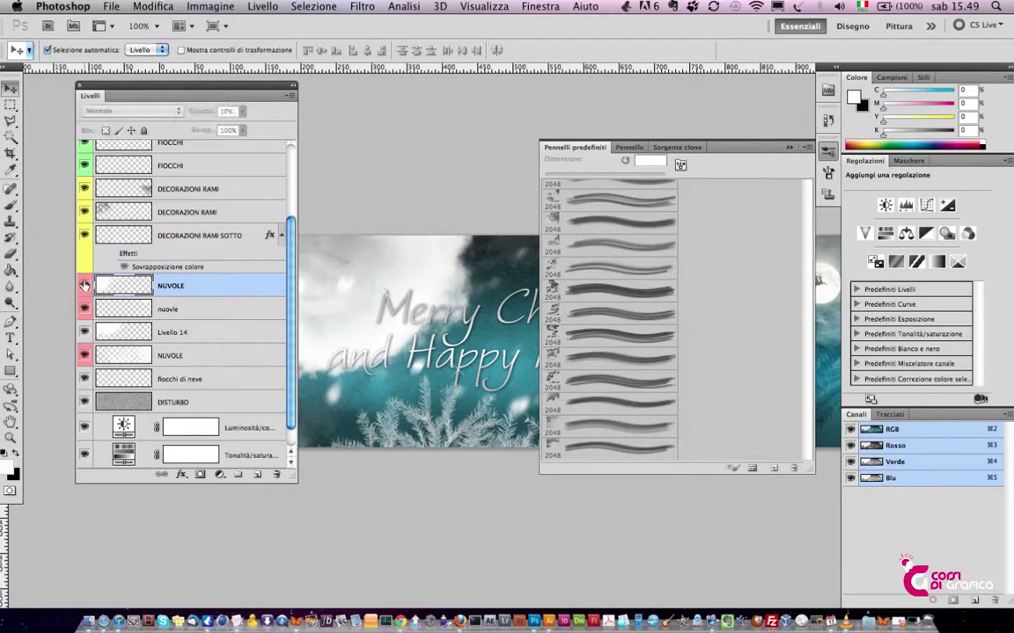
click(84, 285)
click(85, 333)
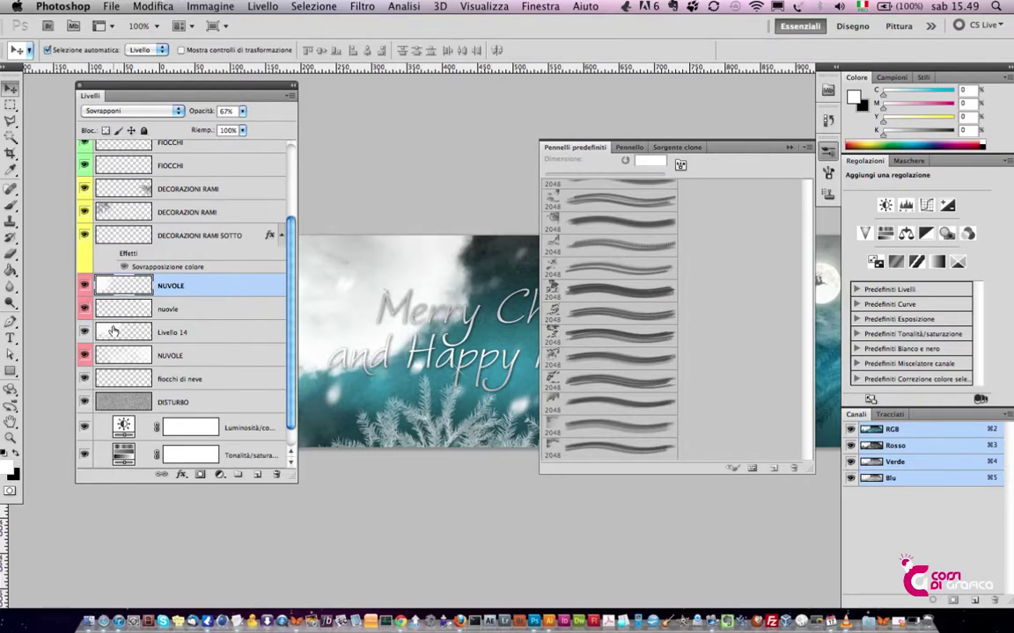
click(114, 331)
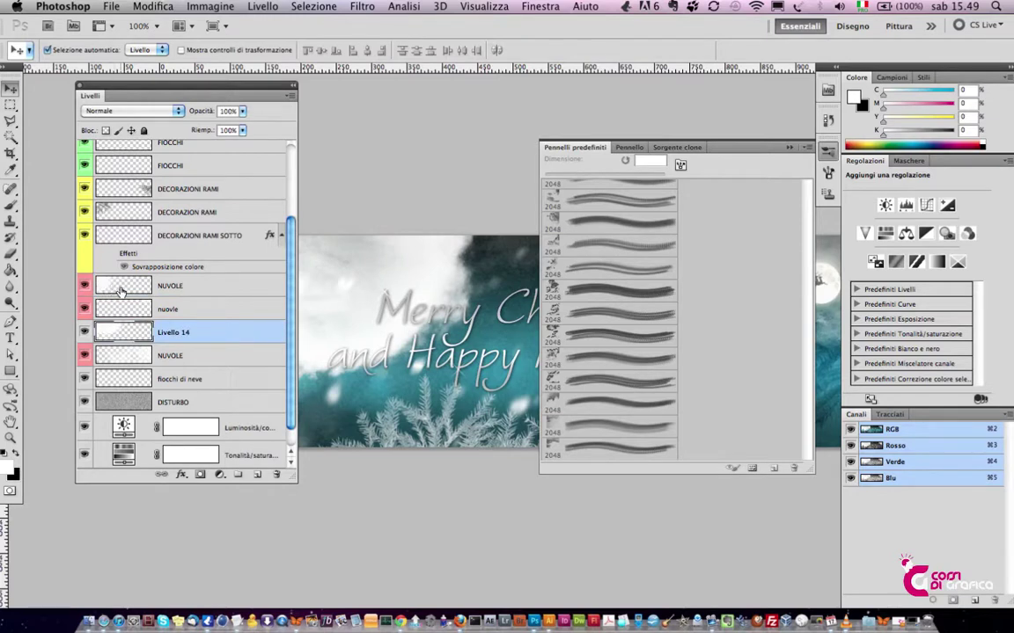
mouse_move(243, 112)
mouse_down()
mouse_move(226, 130)
mouse_move(194, 128)
mouse_up()
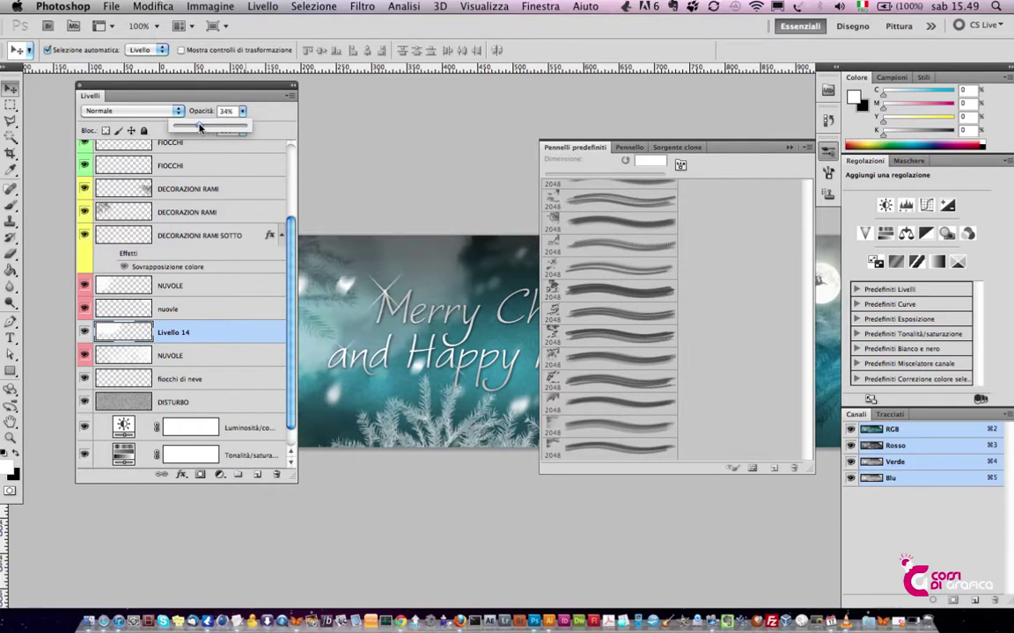
click(84, 332)
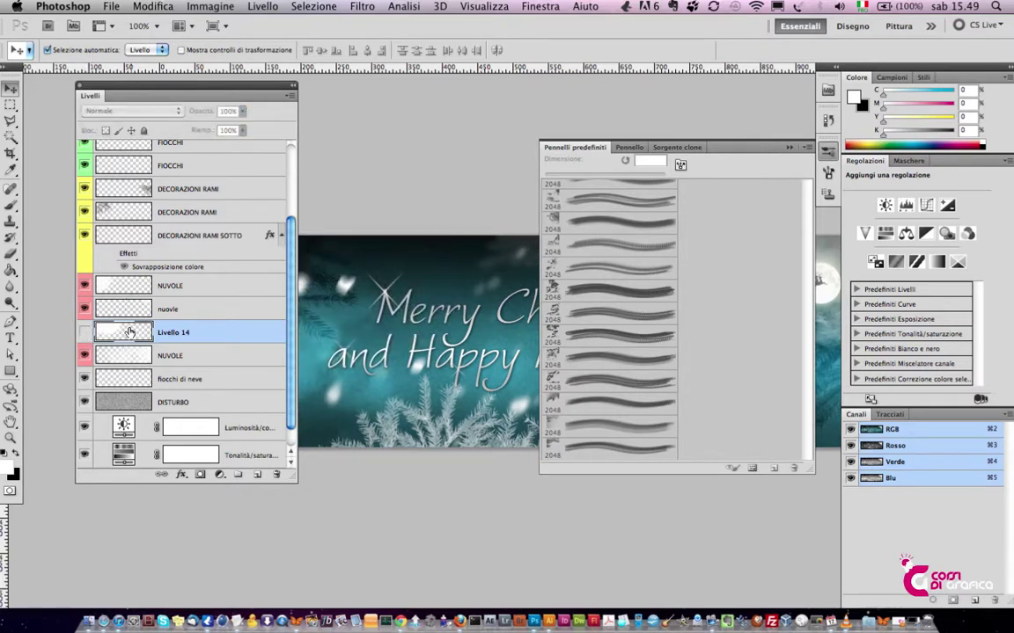
Switch NUVOLE to Normale and back to Sovrapponi, moving the Layers panel off the banner.
click(110, 286)
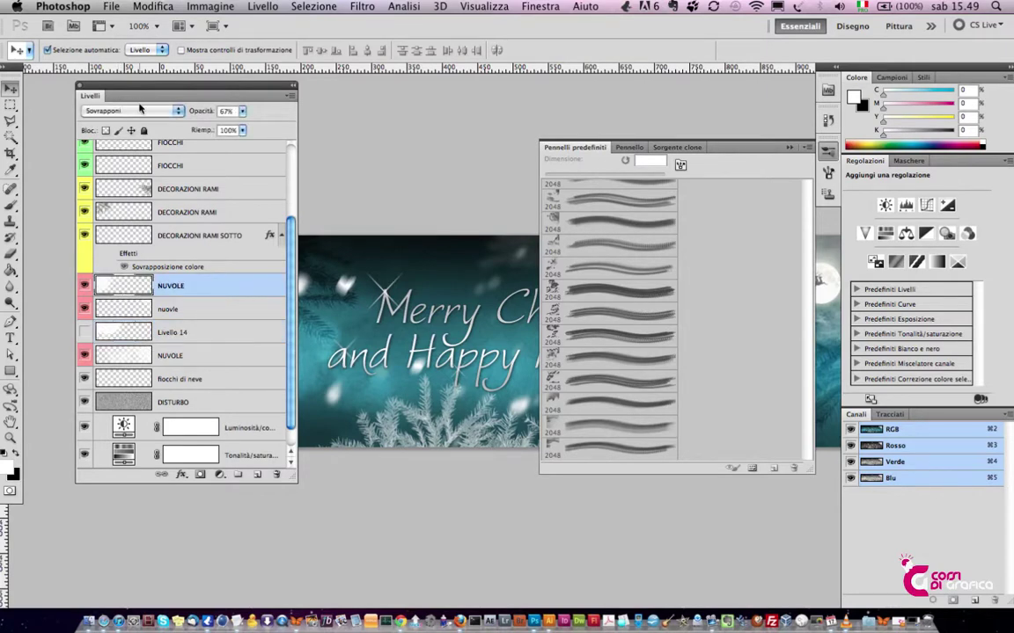
click(139, 112)
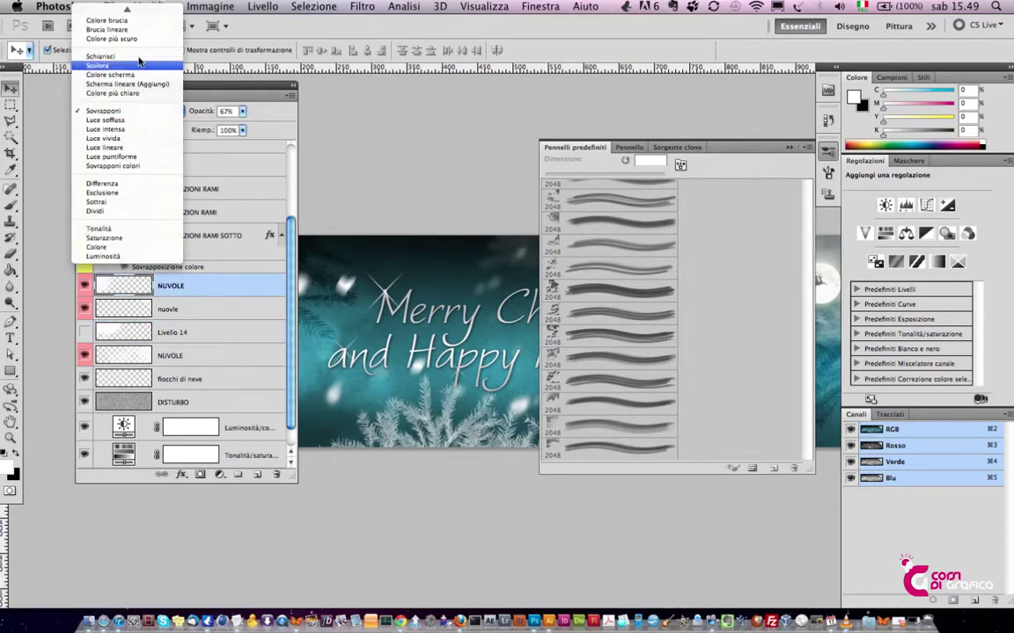
click(135, 11)
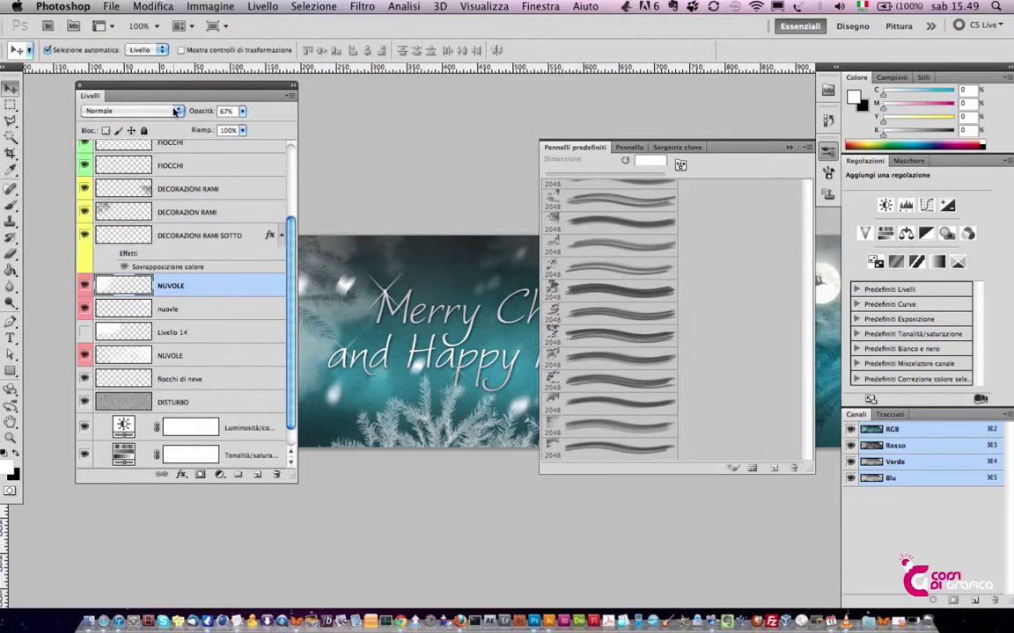
drag(176, 108, 607, 89)
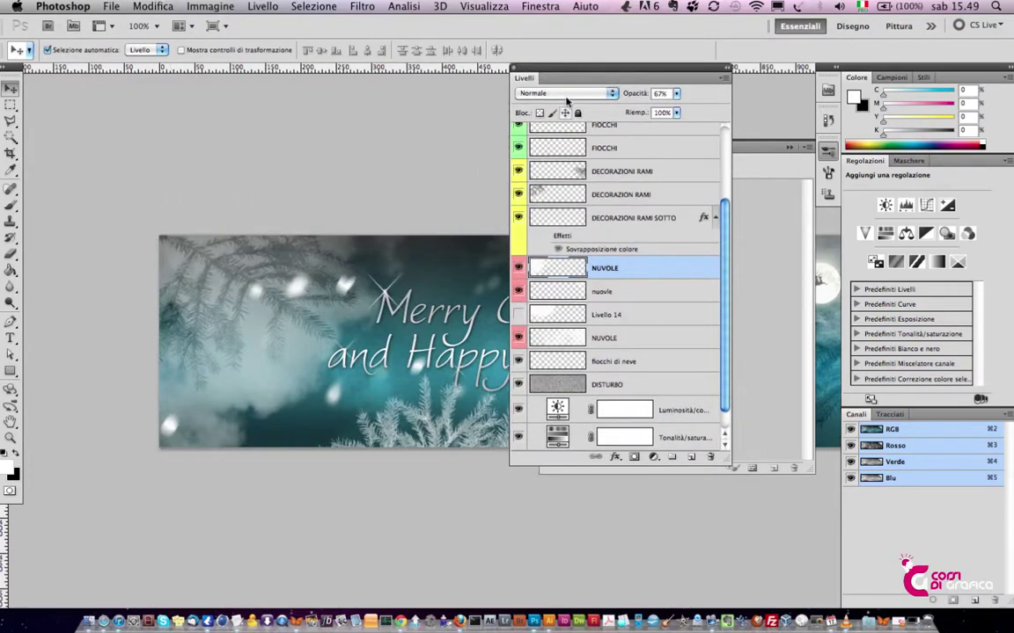
click(567, 93)
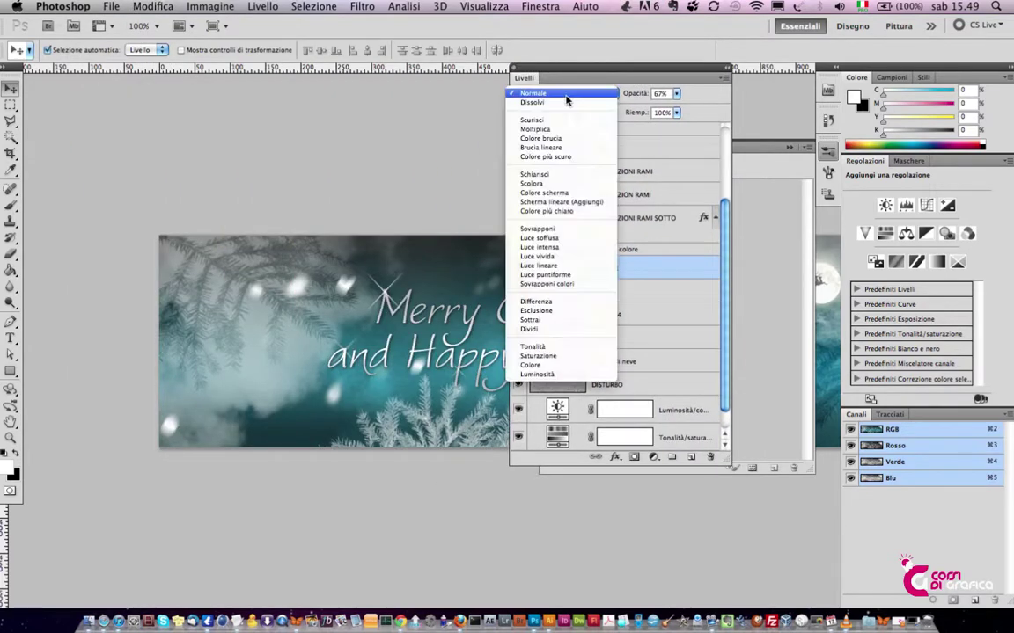
click(561, 229)
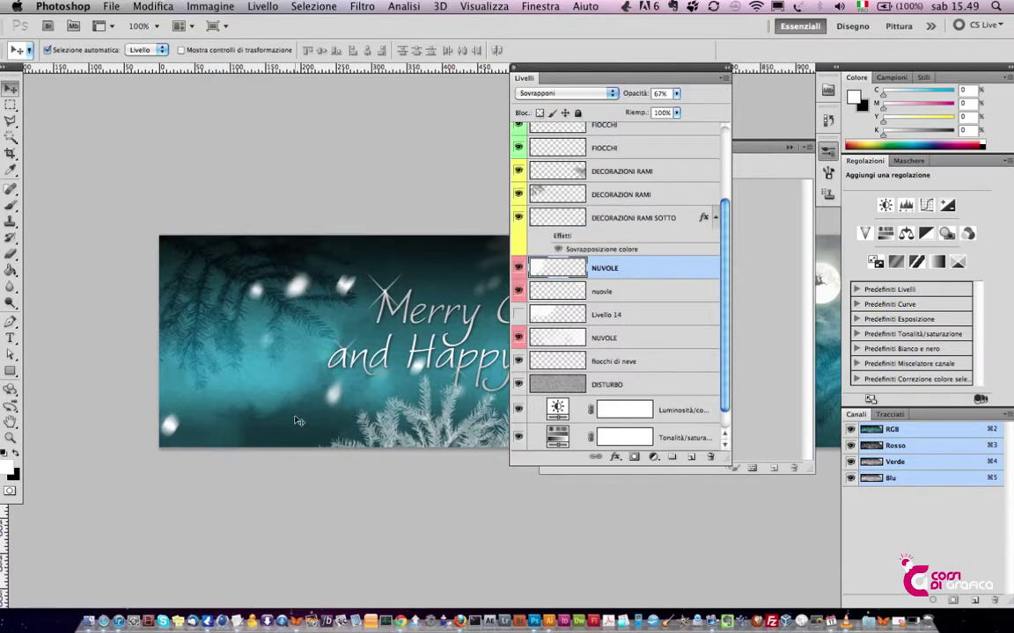
scroll(555, 365, down, 2)
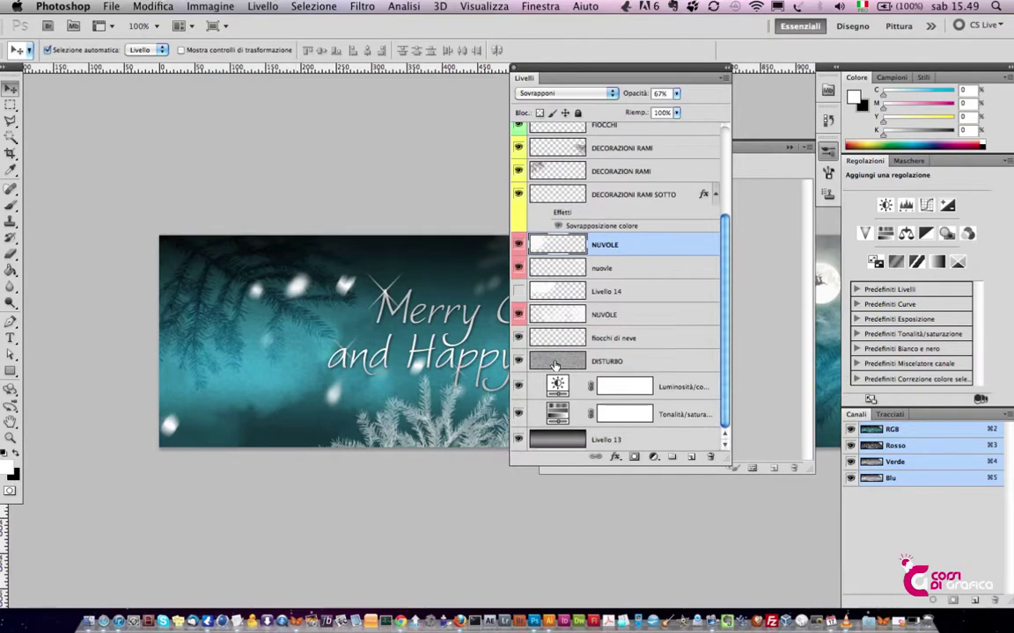
click(518, 439)
Try Luce vivida on NUVOLE, then return it to Sovrapponi.
click(561, 93)
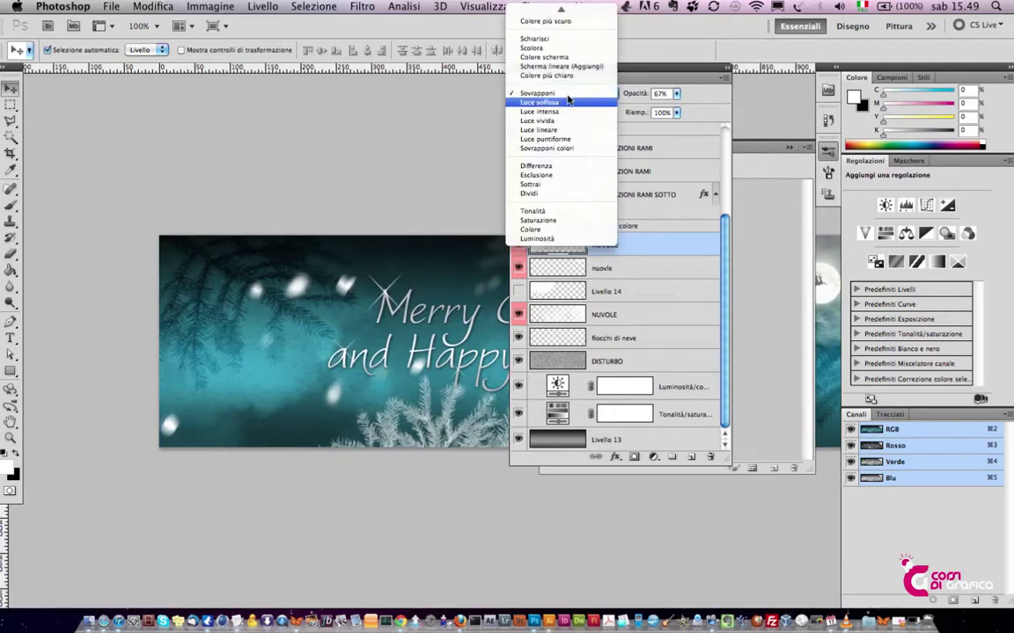
click(570, 93)
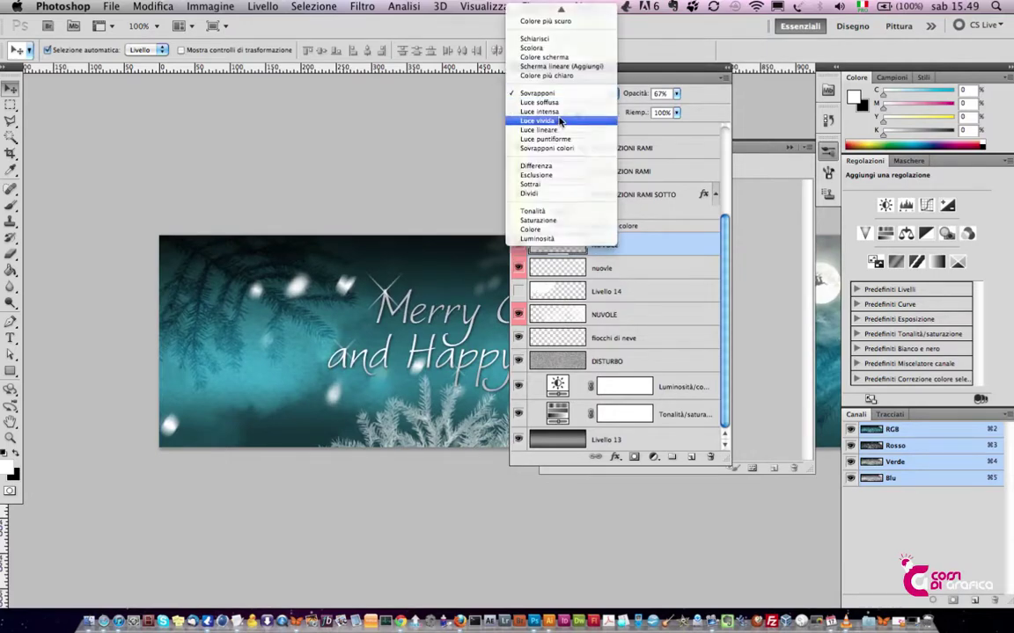
click(570, 121)
click(568, 94)
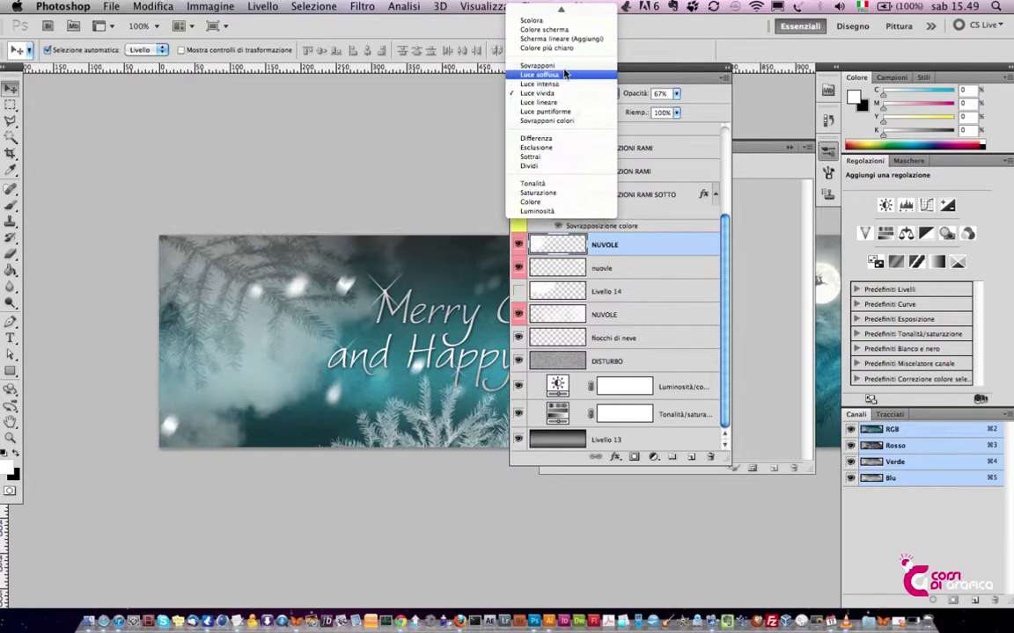
click(566, 77)
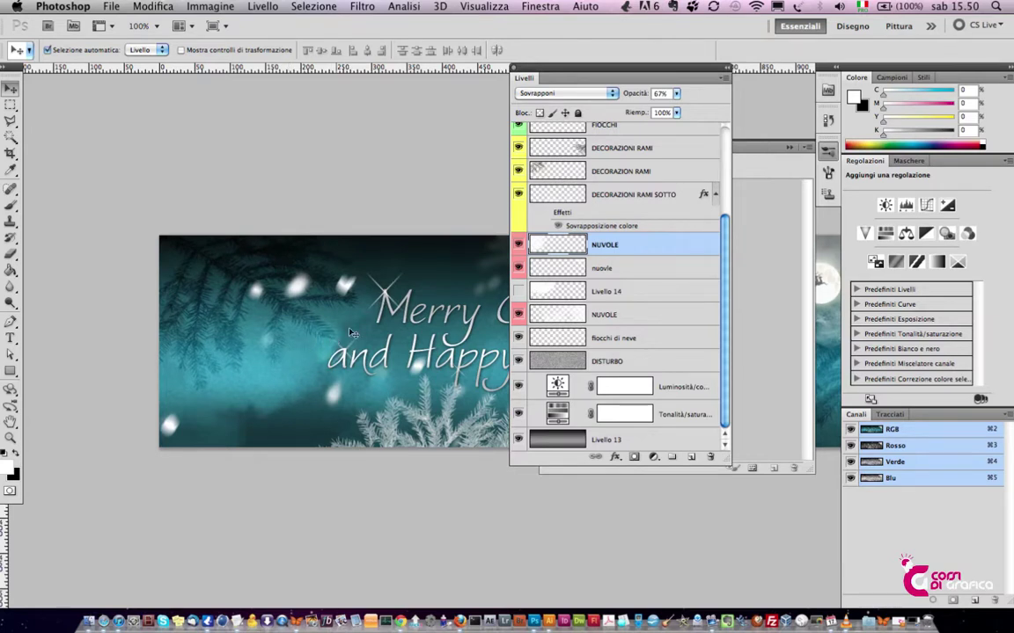
click(563, 94)
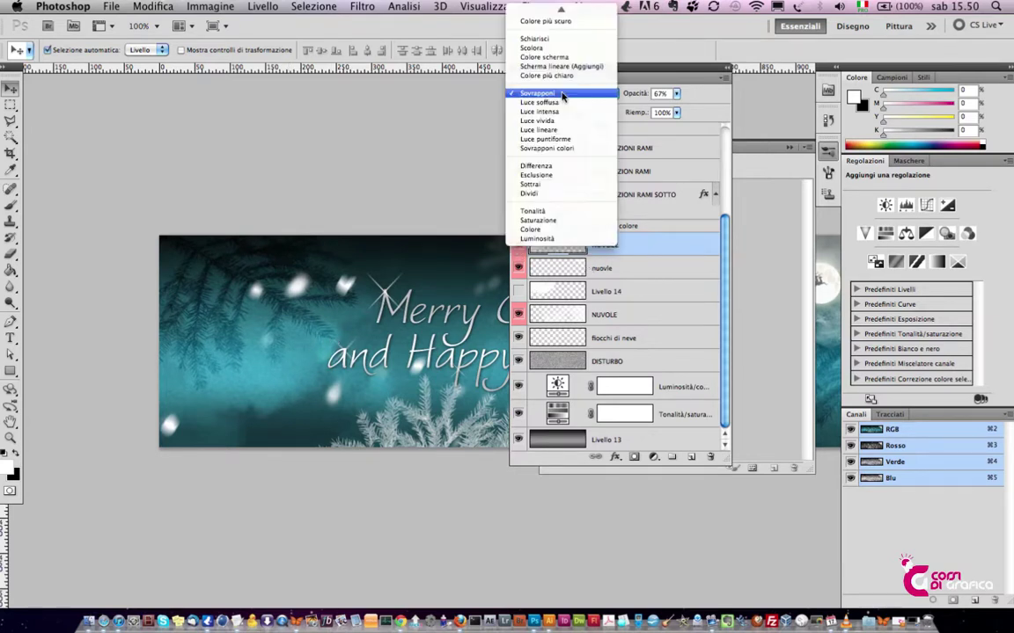
click(564, 94)
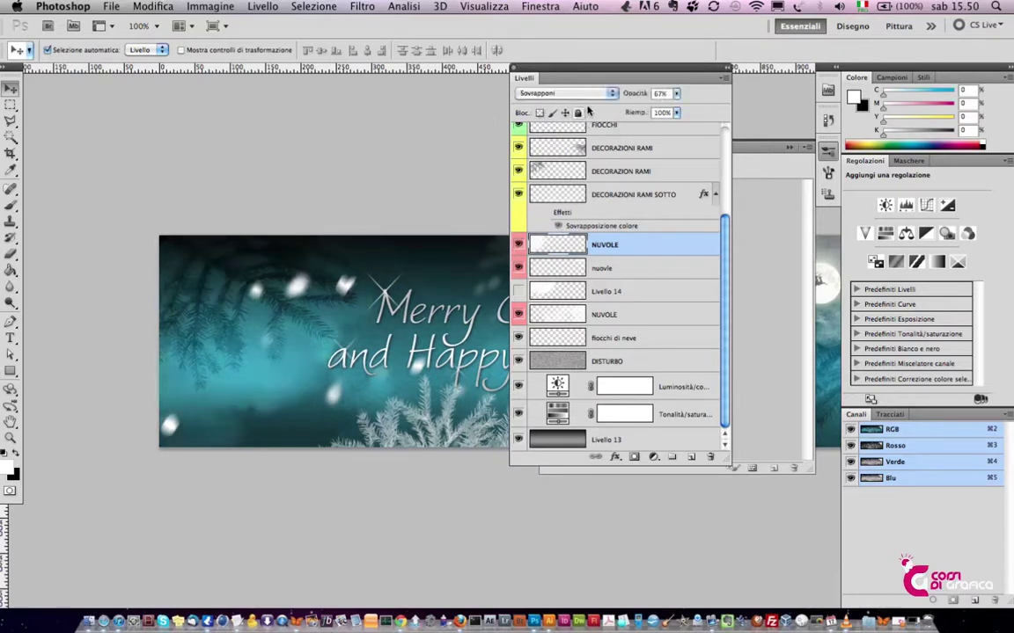
Try Luce soffusa, Luce puntiforme and Esclusione on NUVOLE, settling back on Sovrapponi.
click(590, 95)
click(588, 103)
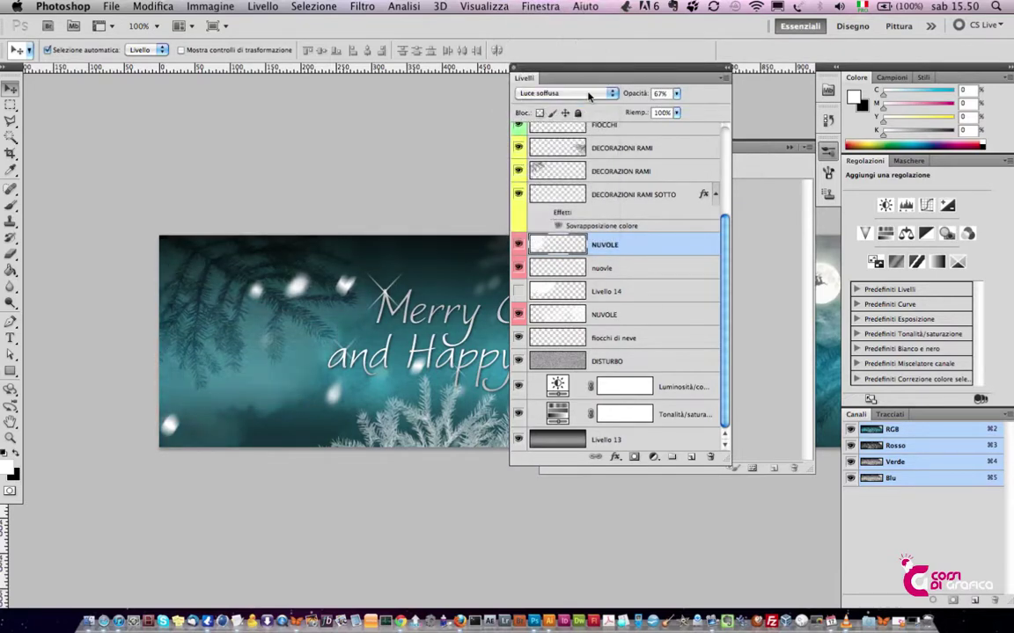
click(581, 103)
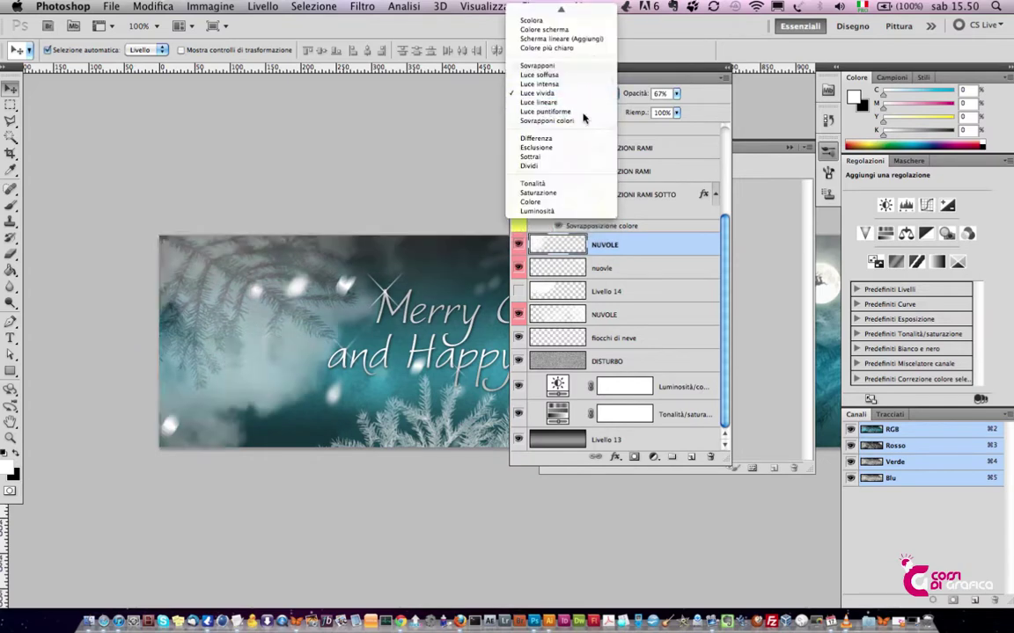
click(583, 112)
click(570, 128)
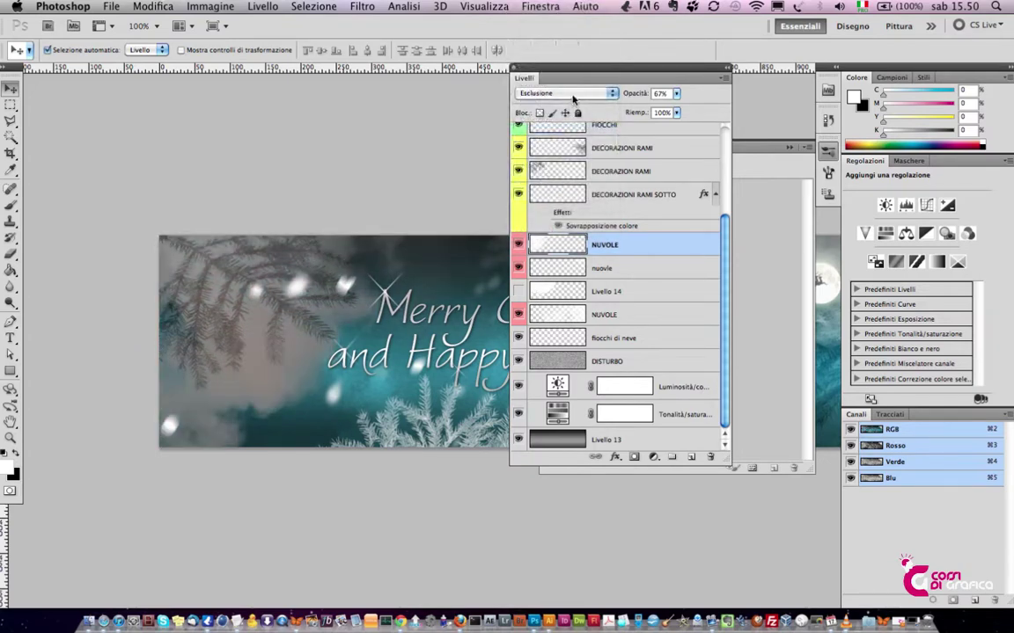
click(577, 95)
click(541, 56)
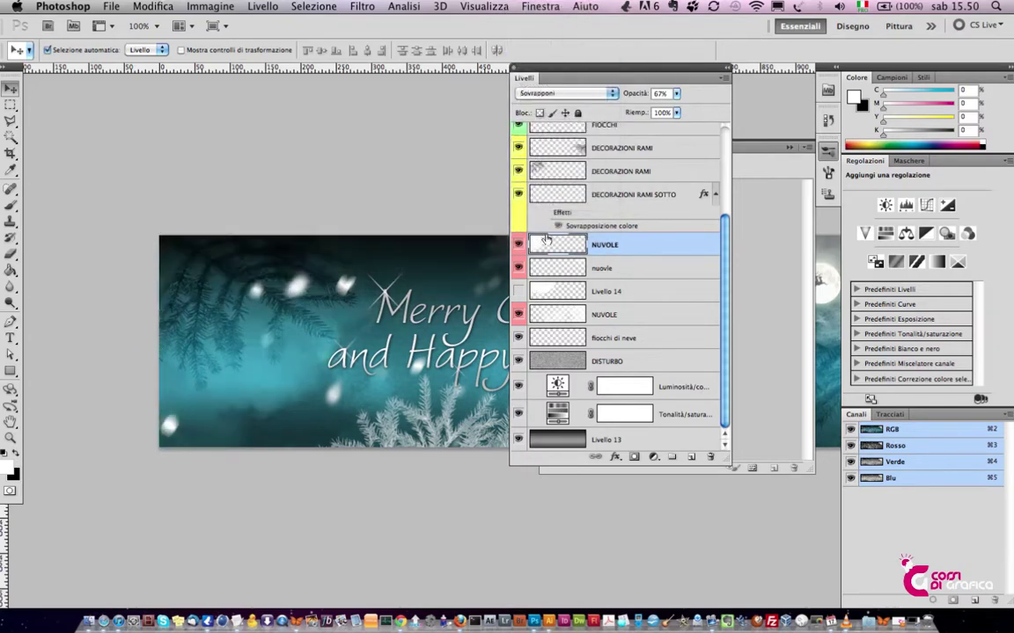
Delete the hidden Livello 14 cloud layer.
click(517, 293)
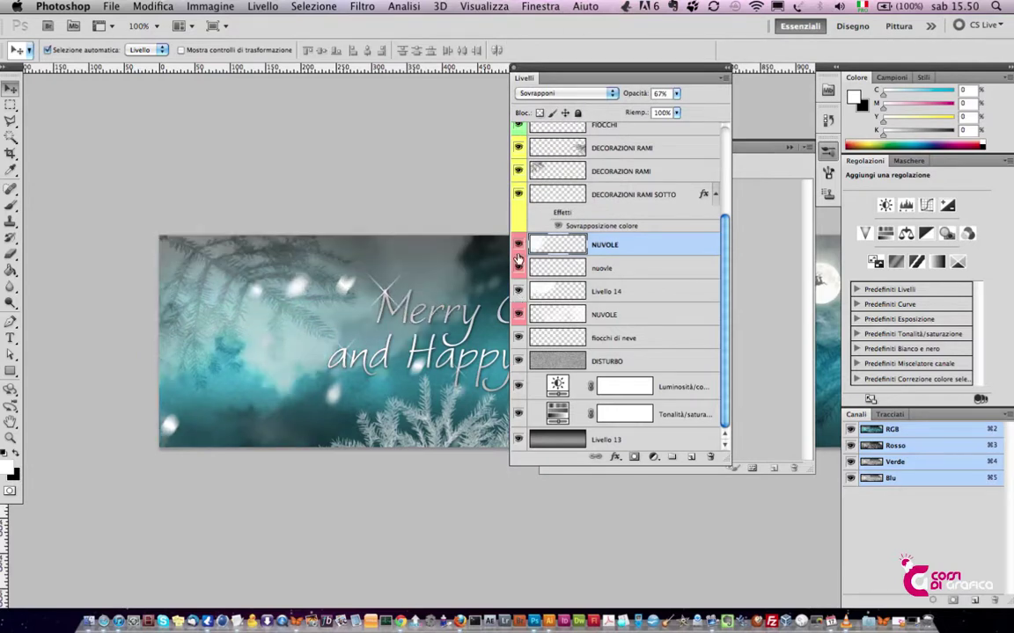
click(518, 291)
drag(607, 291, 710, 456)
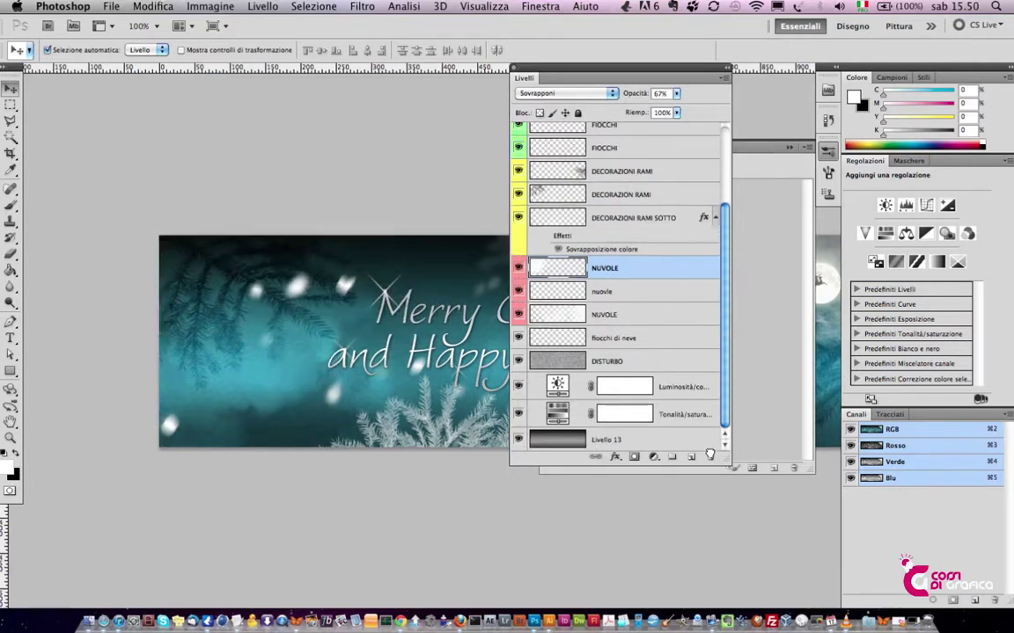
Toggle the NUVOLE and nuvole clouds, move the Layers panel back and collapse brush presets.
click(519, 270)
click(568, 291)
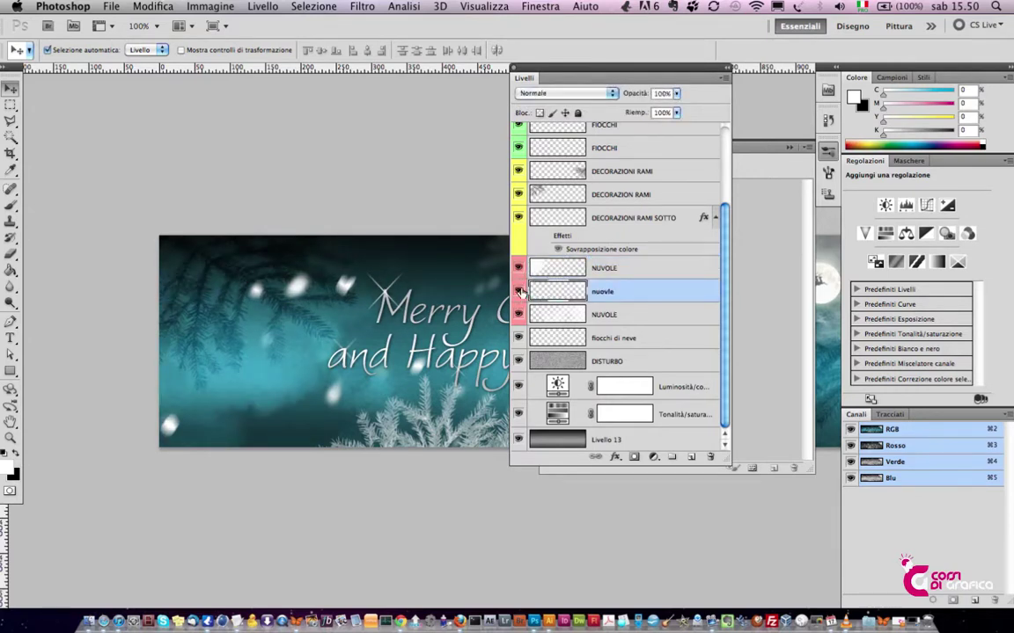
click(518, 291)
drag(618, 78, 345, 93)
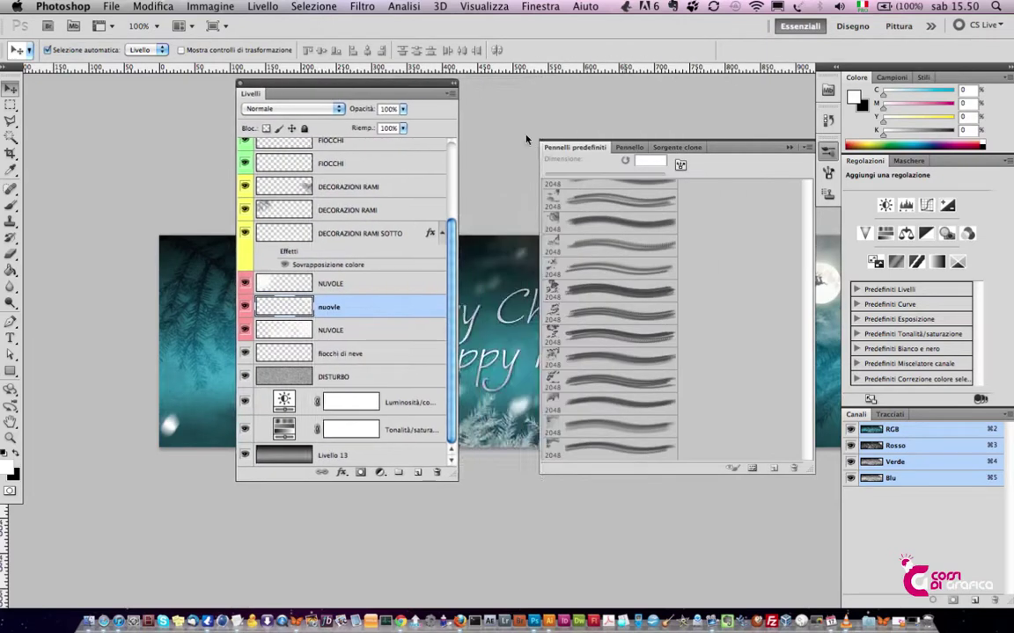
click(789, 147)
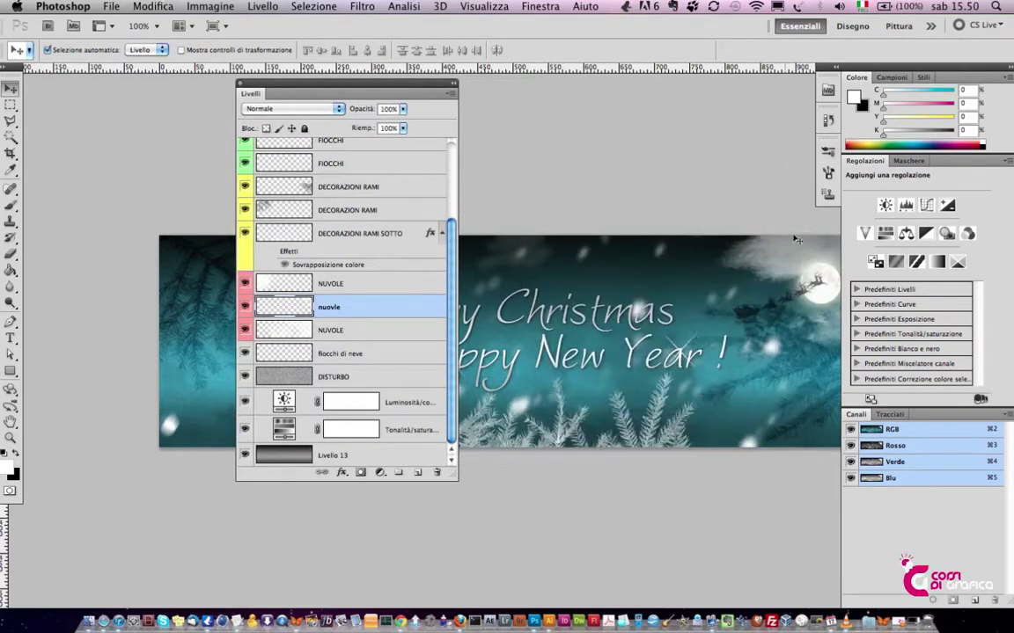
Try Sovrapponi on the nuvole clouds, revert to Normale, then hide that layer.
click(245, 308)
click(292, 110)
click(294, 225)
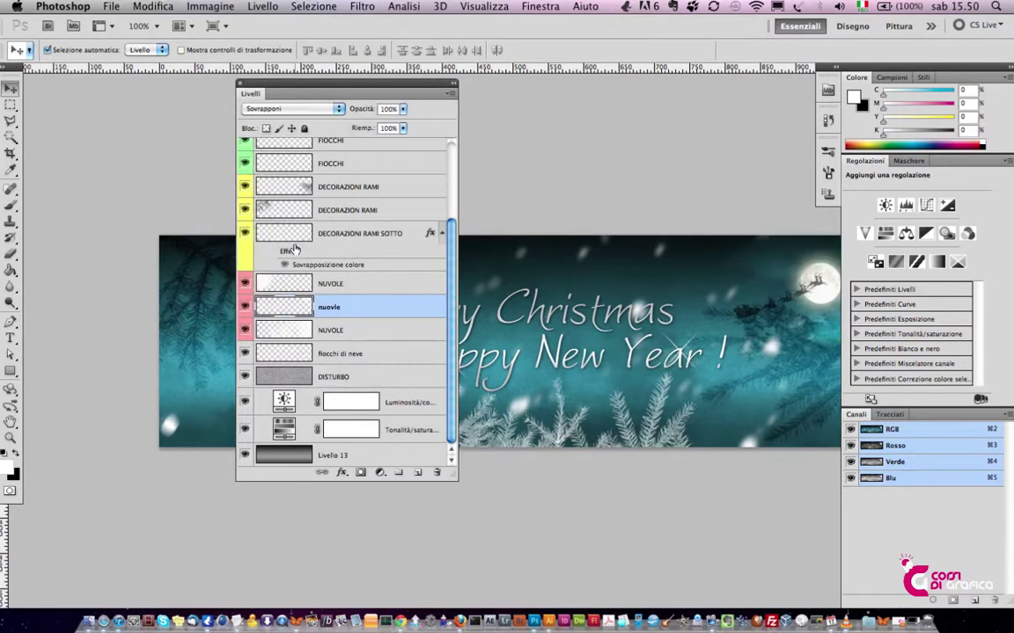
click(282, 108)
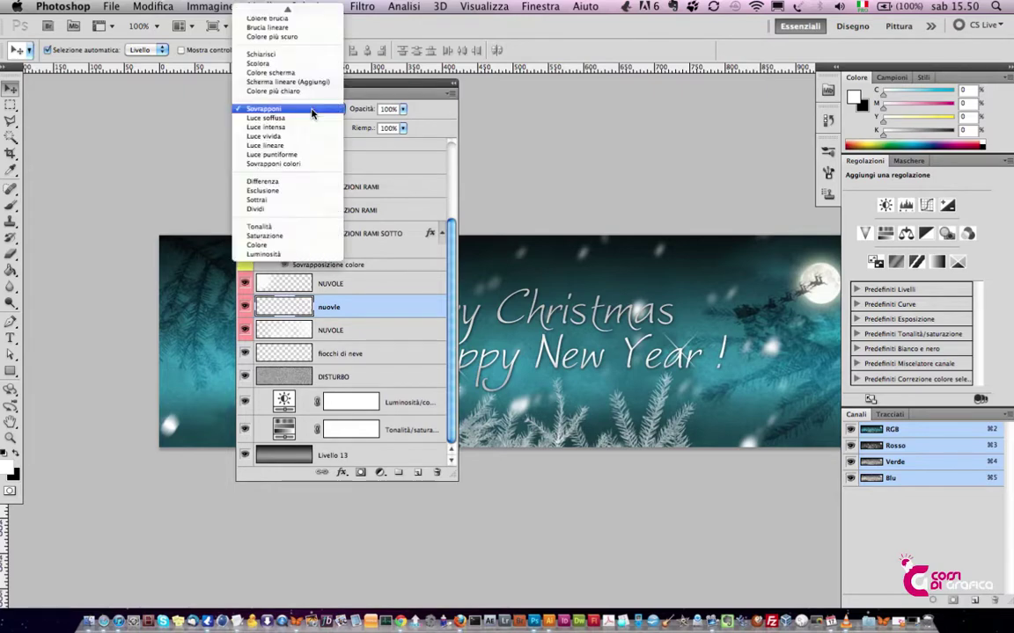
click(292, 12)
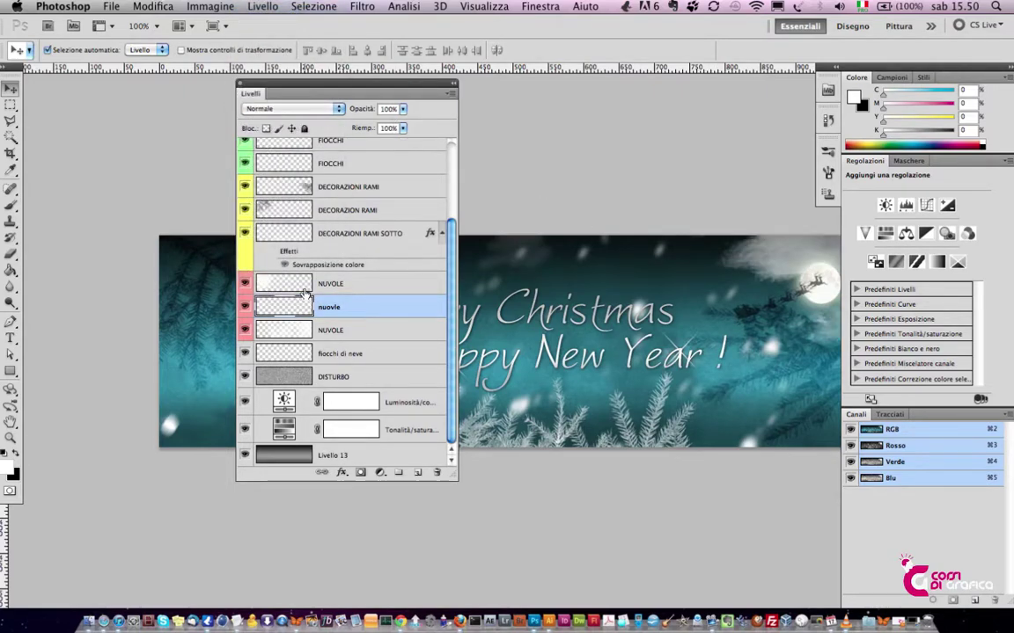
click(245, 307)
Preview the banner, toggle cloud and branch layers, then select DECORAZION RAMI.
key(Tab)
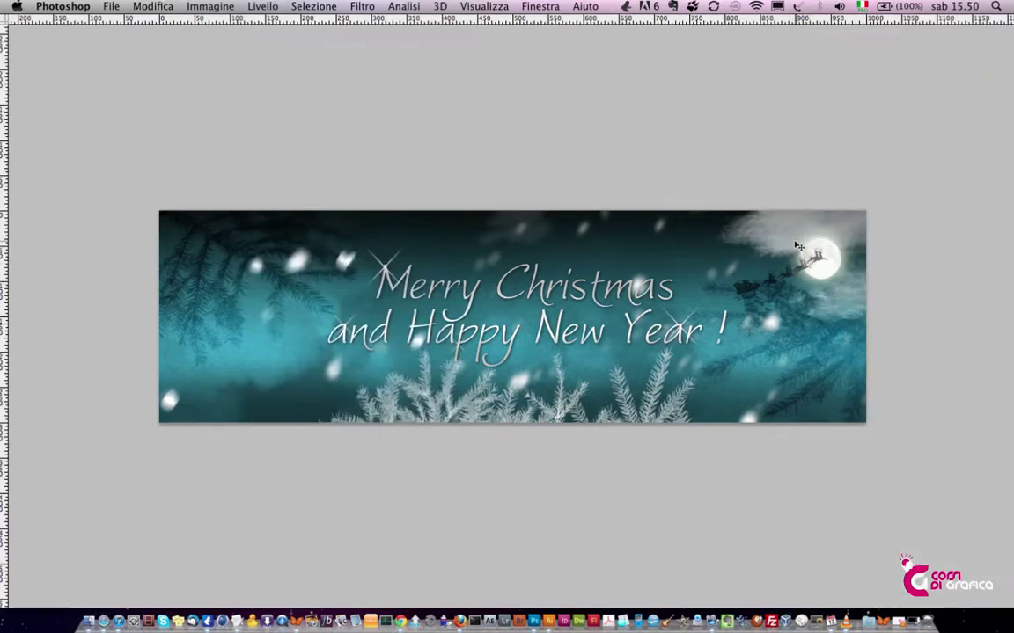
key(Tab)
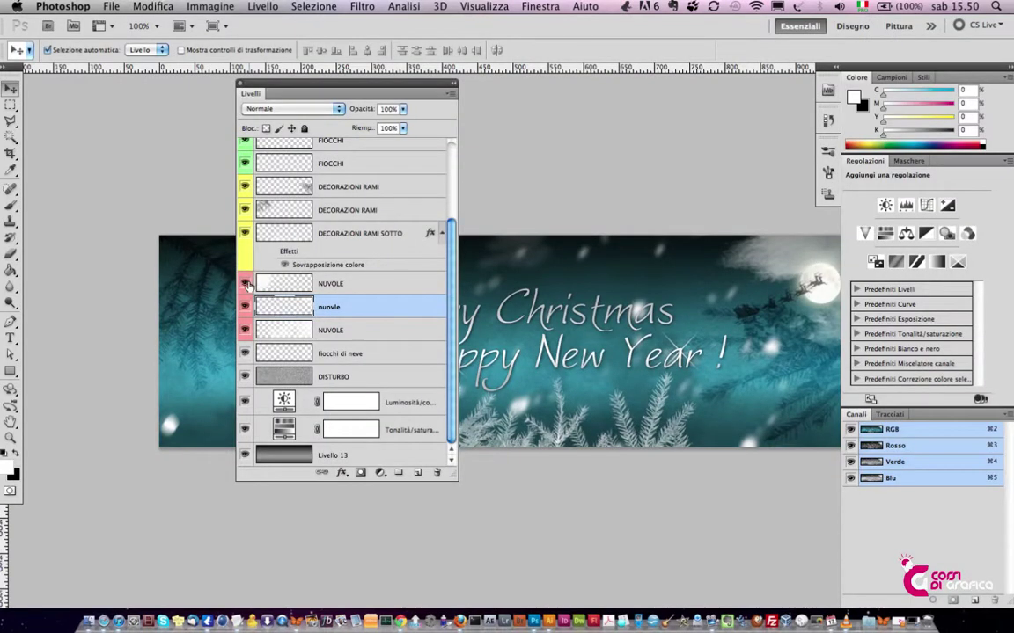
click(245, 284)
click(246, 284)
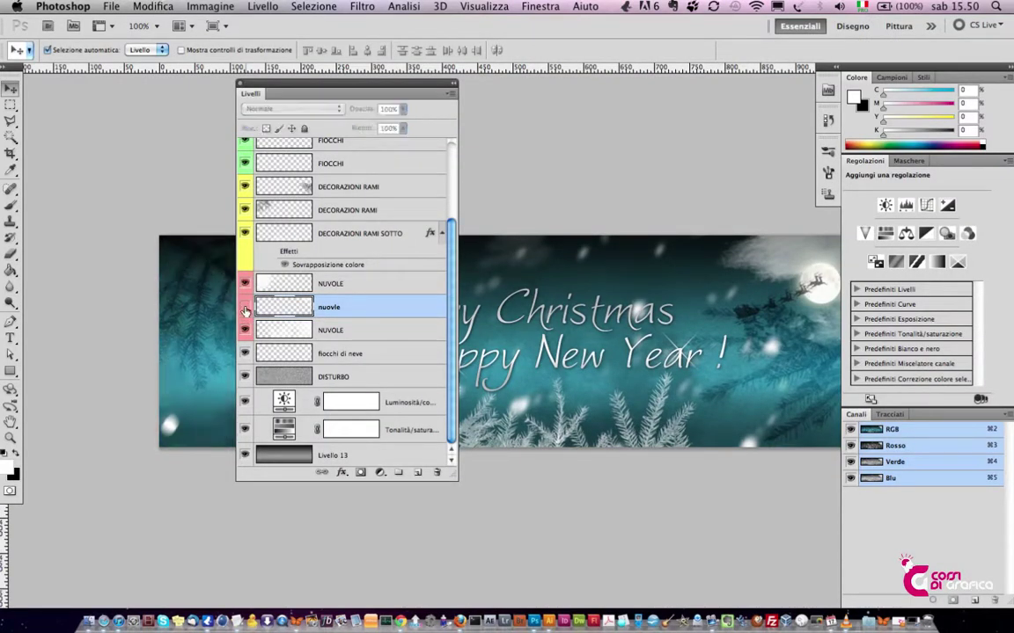
click(245, 287)
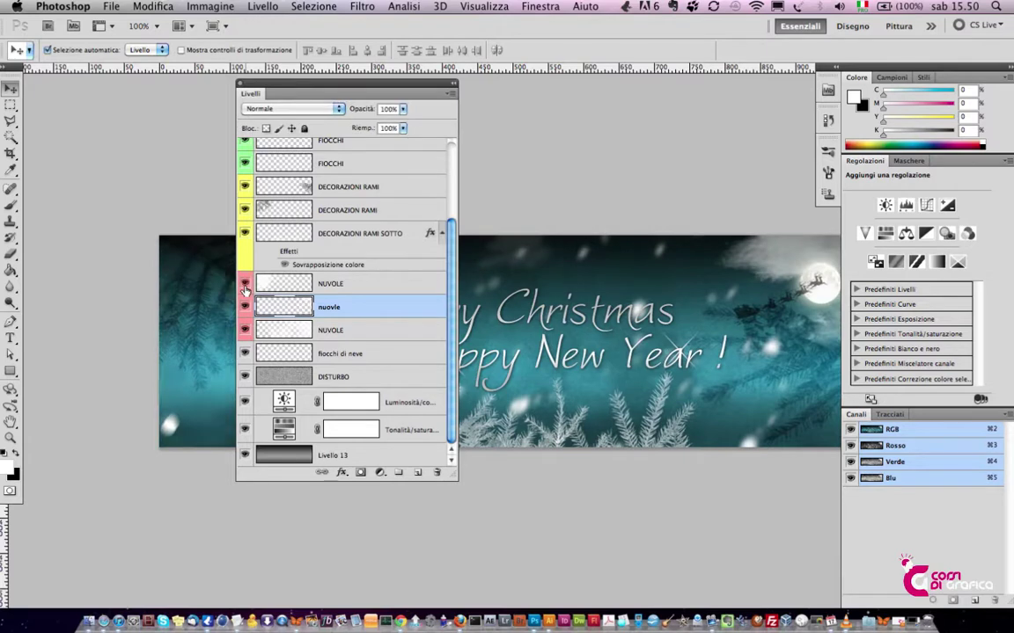
click(246, 233)
click(281, 213)
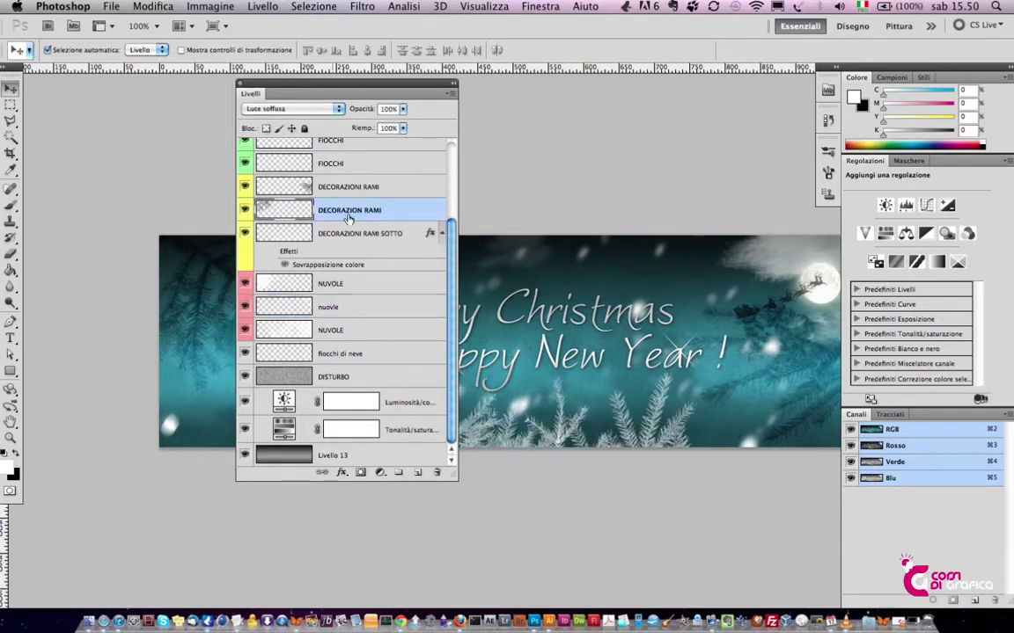
Take the Brush tool and bring up the brush settings and presets list.
key(b)
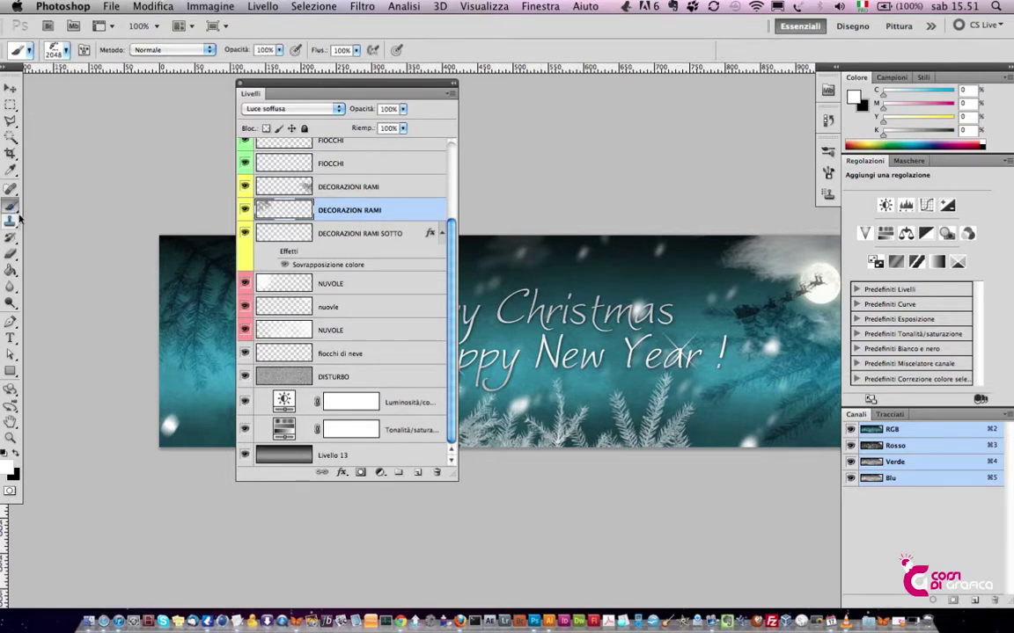
key(F5)
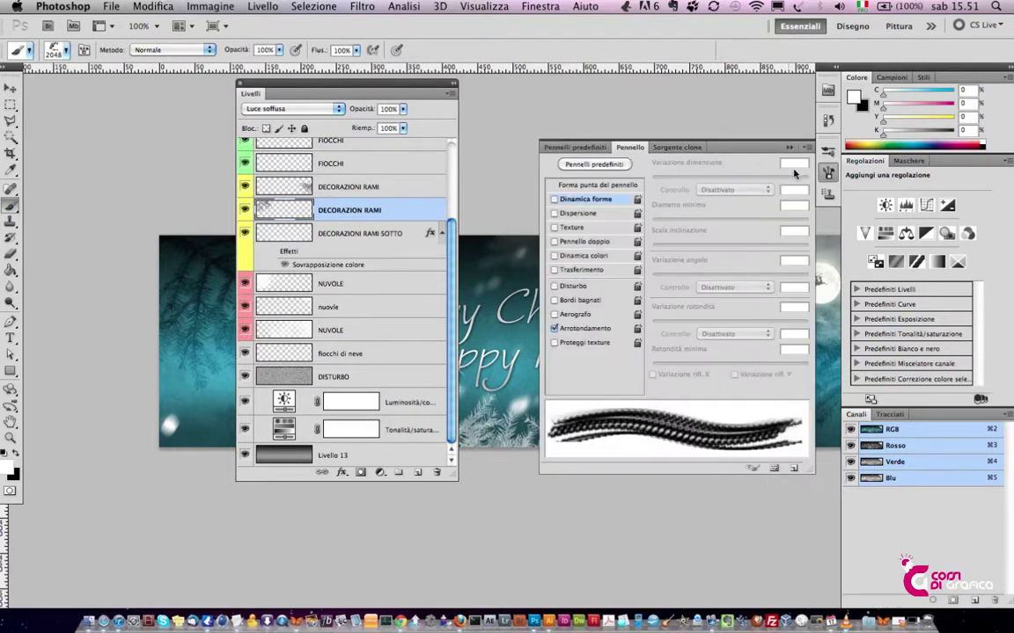
click(807, 148)
click(704, 134)
click(563, 147)
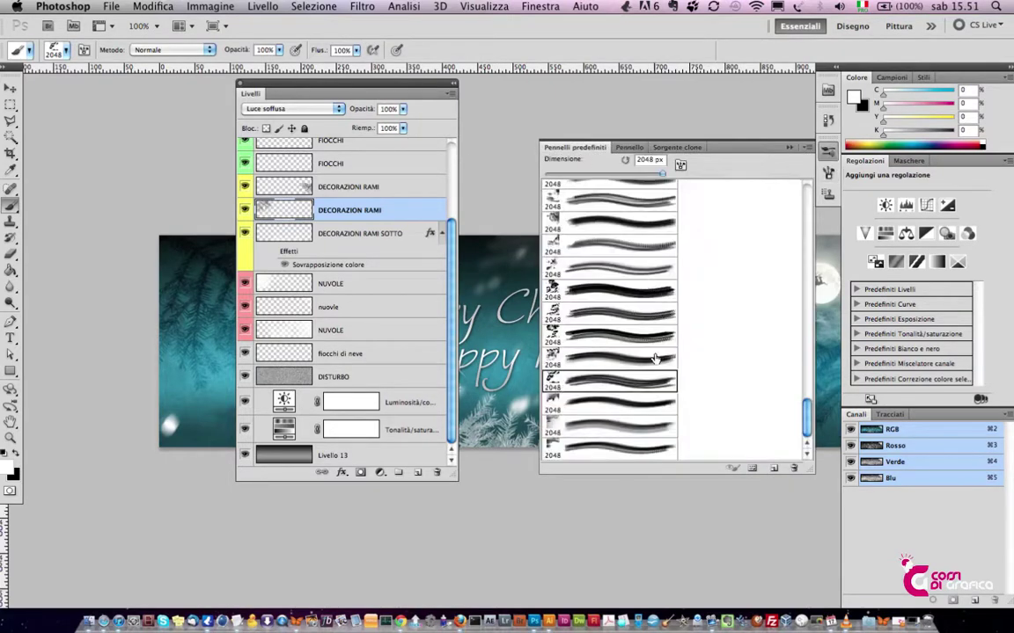
scroll(651, 317, up, 3)
Append the ITOL_christmas_tree_branches set and choose its 1368 px fir-branch brush.
click(807, 149)
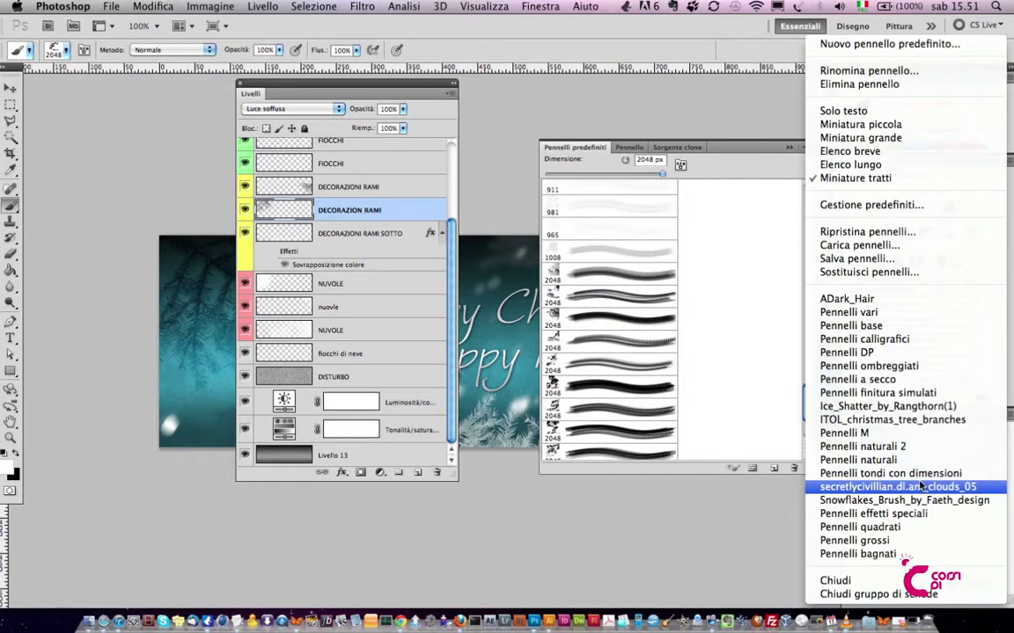
click(877, 422)
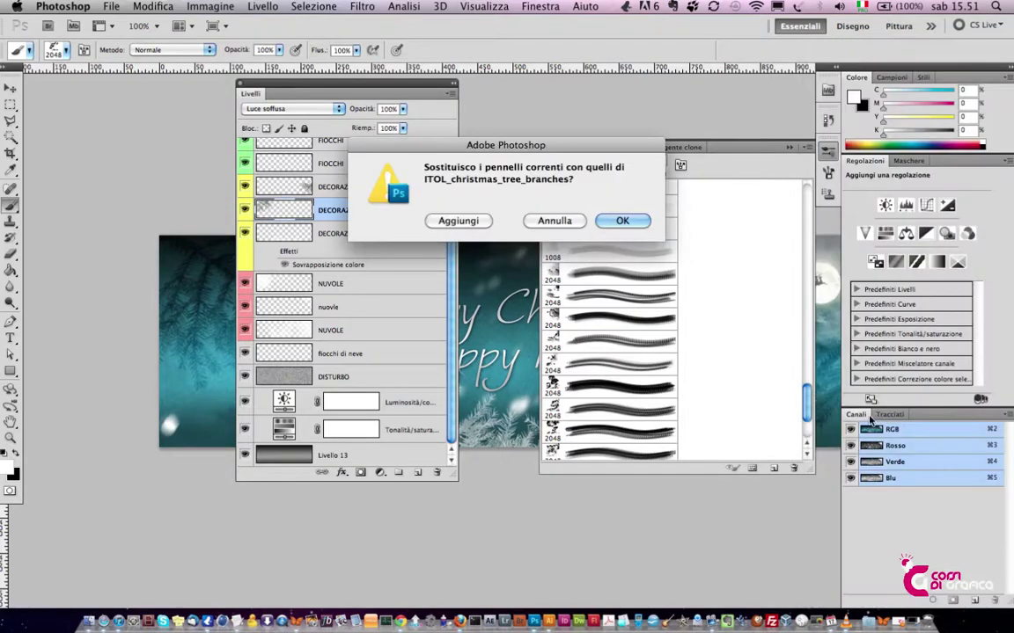
click(480, 222)
scroll(803, 422, down, 3)
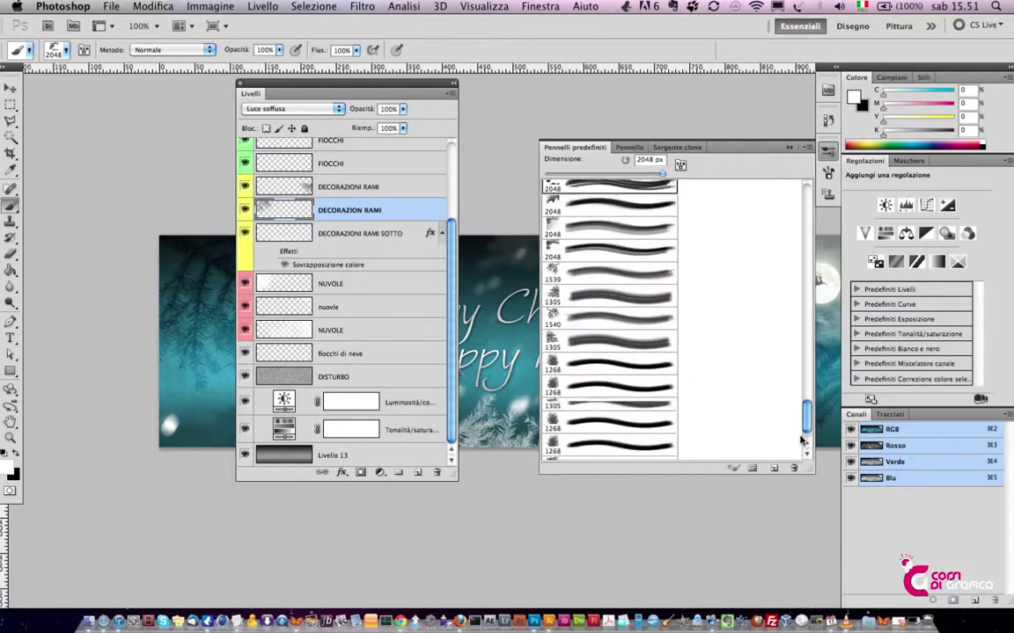
scroll(803, 422, down, 1)
click(607, 403)
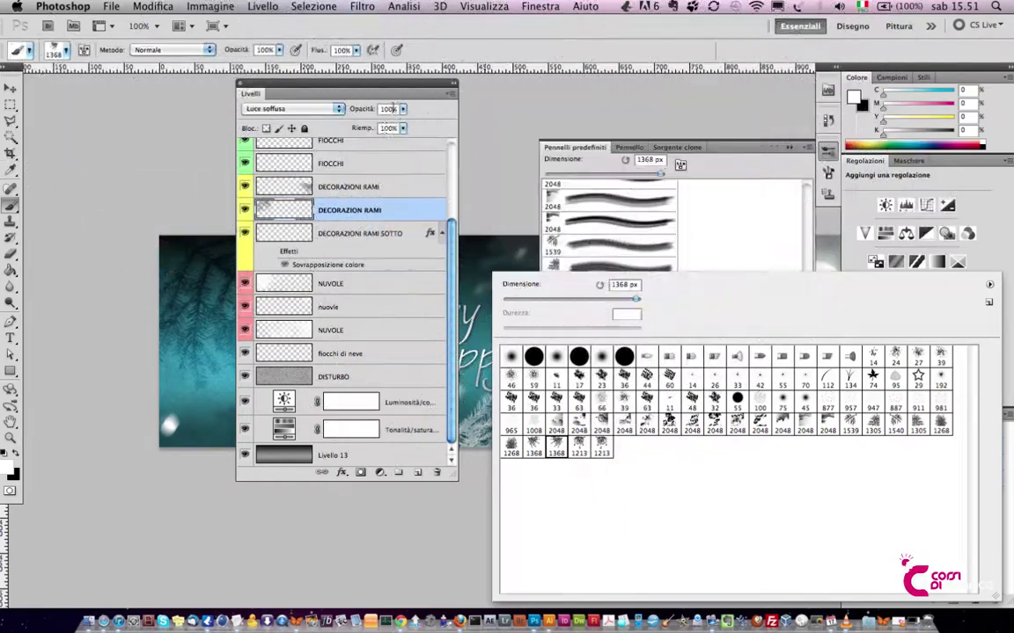
Resize the fir-branch brush to 339 px.
click(588, 145)
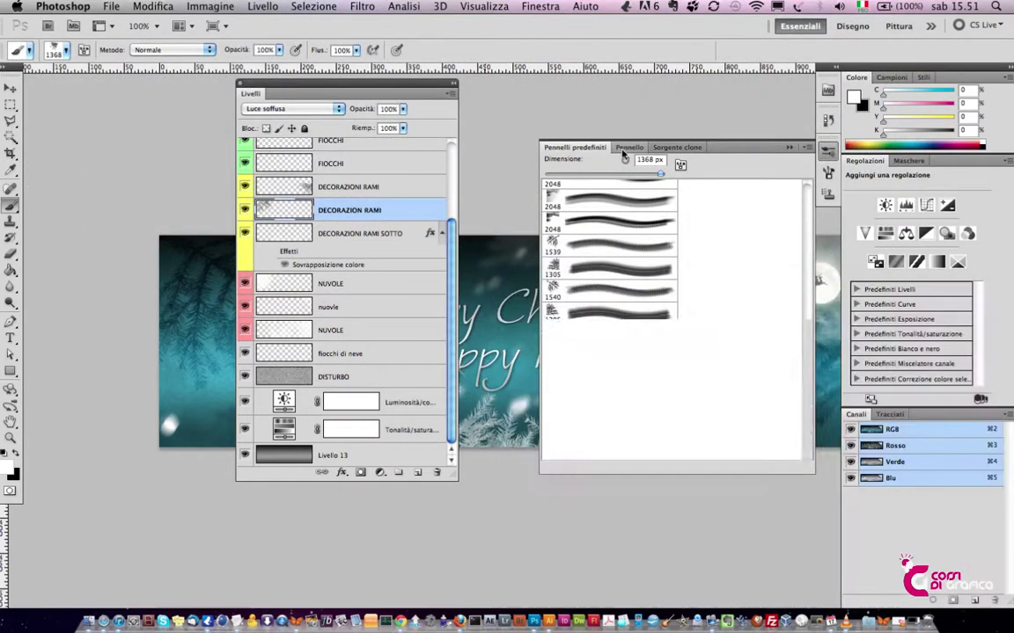
click(628, 147)
click(576, 147)
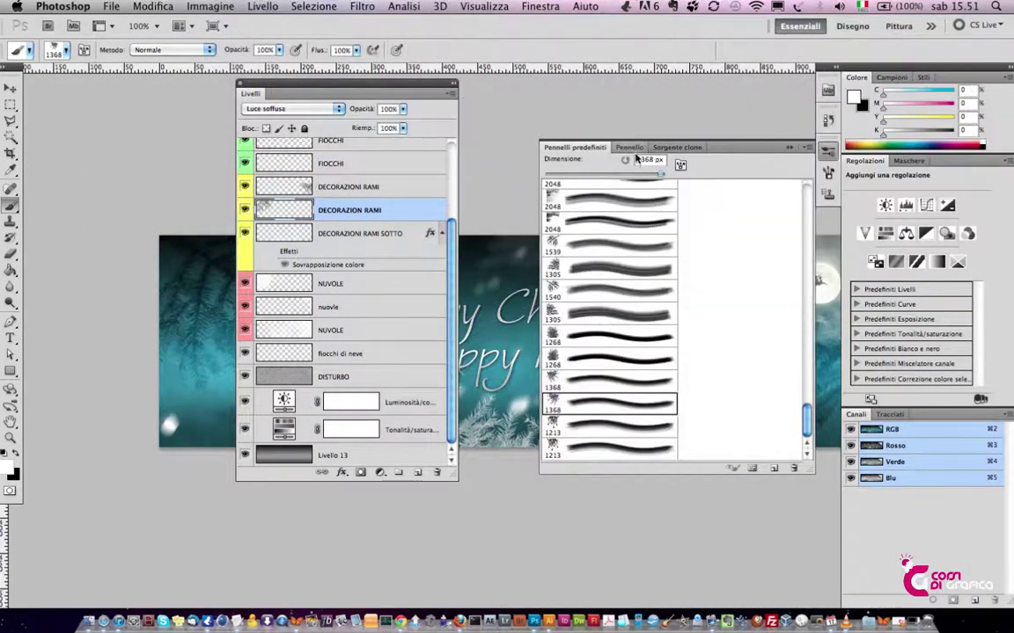
mouse_move(638, 174)
mouse_down()
mouse_move(607, 176)
mouse_move(642, 174)
mouse_up()
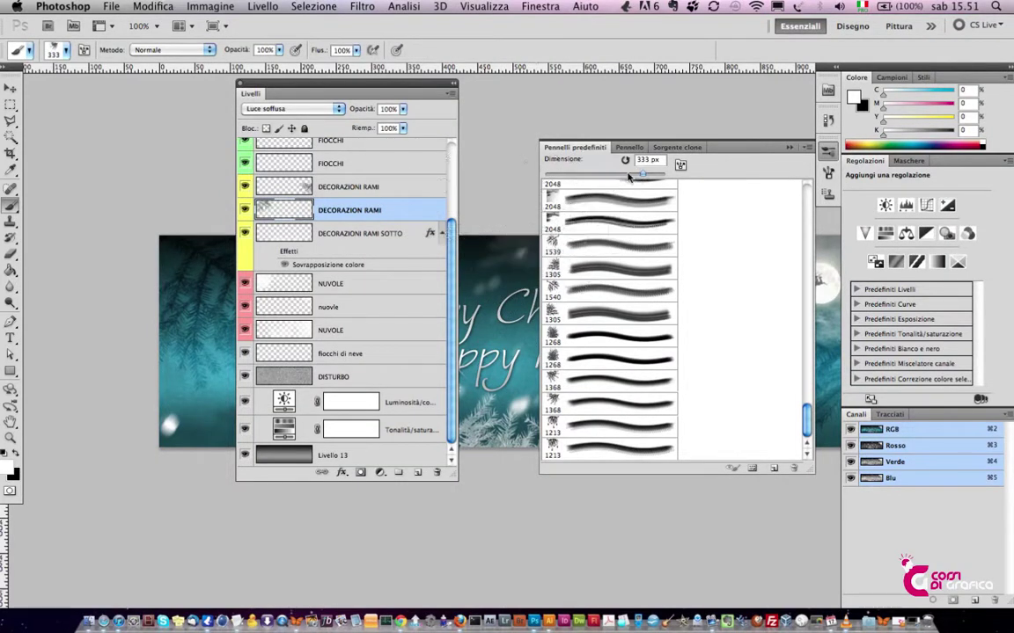
right_click(449, 253)
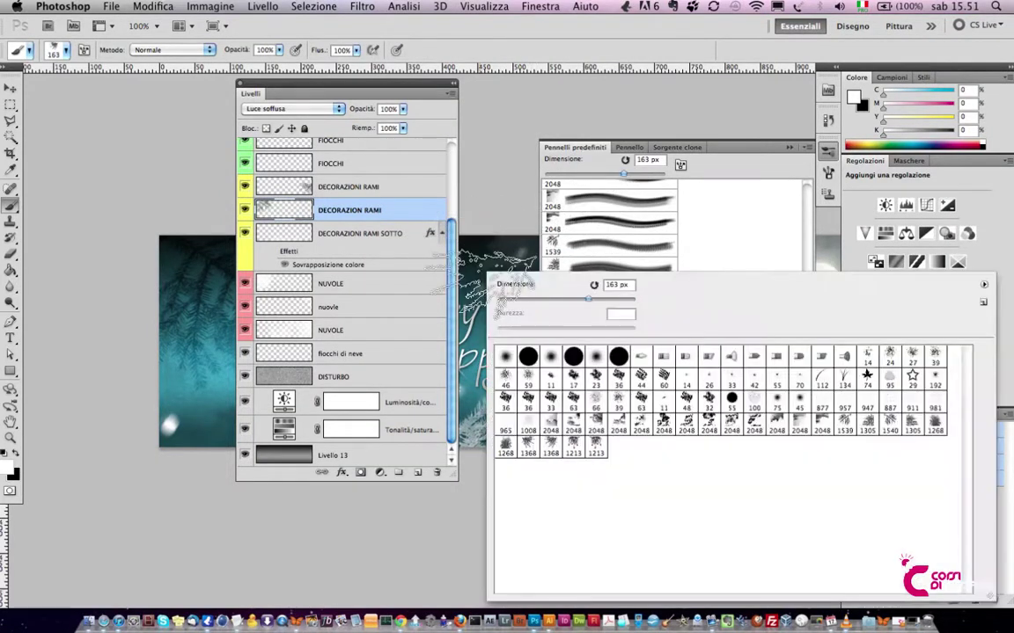
right_click(109, 297)
click(144, 255)
right_click(180, 256)
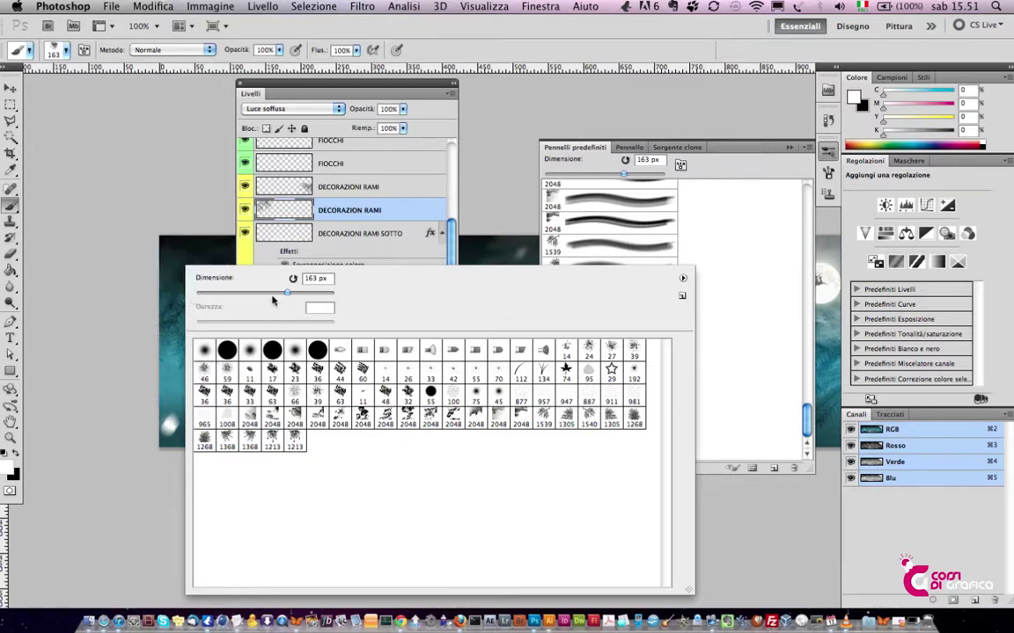
mouse_move(282, 298)
mouse_down()
mouse_move(255, 297)
mouse_move(328, 297)
mouse_move(308, 293)
mouse_up()
key(Return)
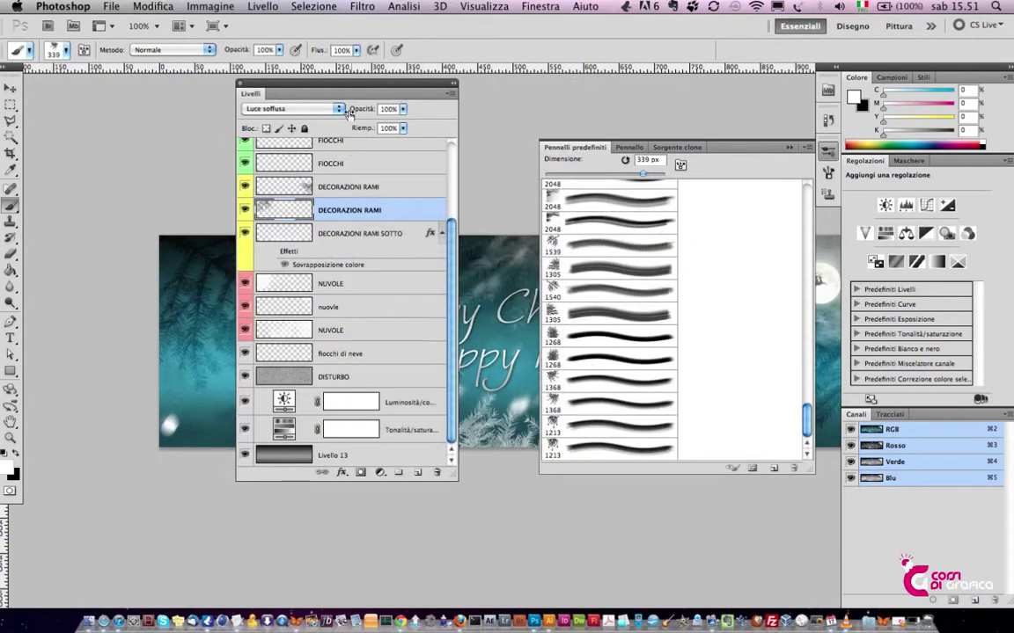
Move the Layers panel aside, close brush presets and add a new empty layer.
drag(313, 90, 157, 102)
click(791, 148)
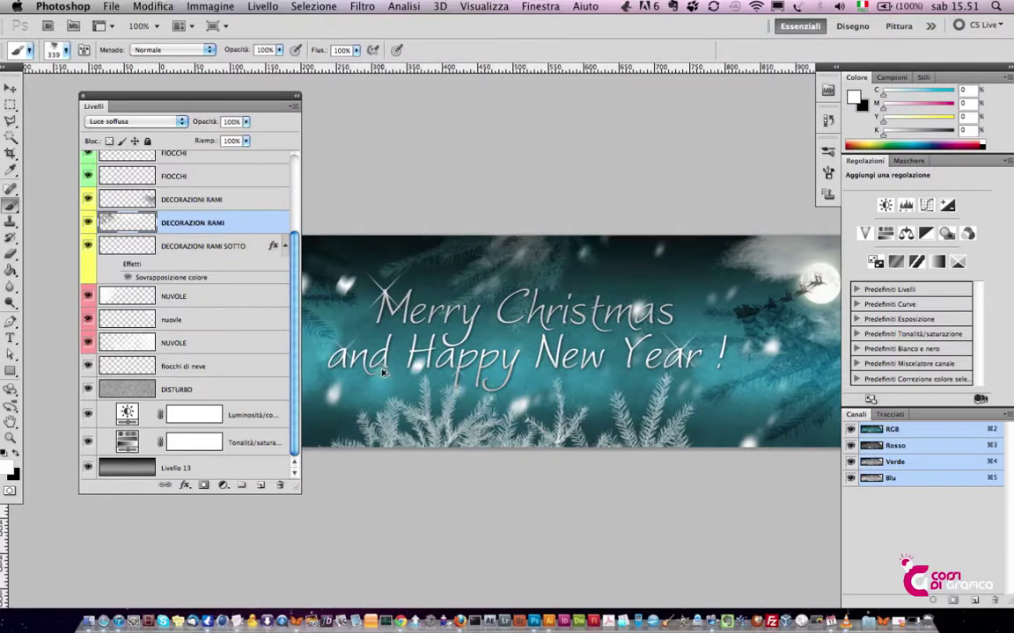
click(176, 320)
Paint test white fir branches across the banner's top on Livello 14, then delete that layer.
click(261, 484)
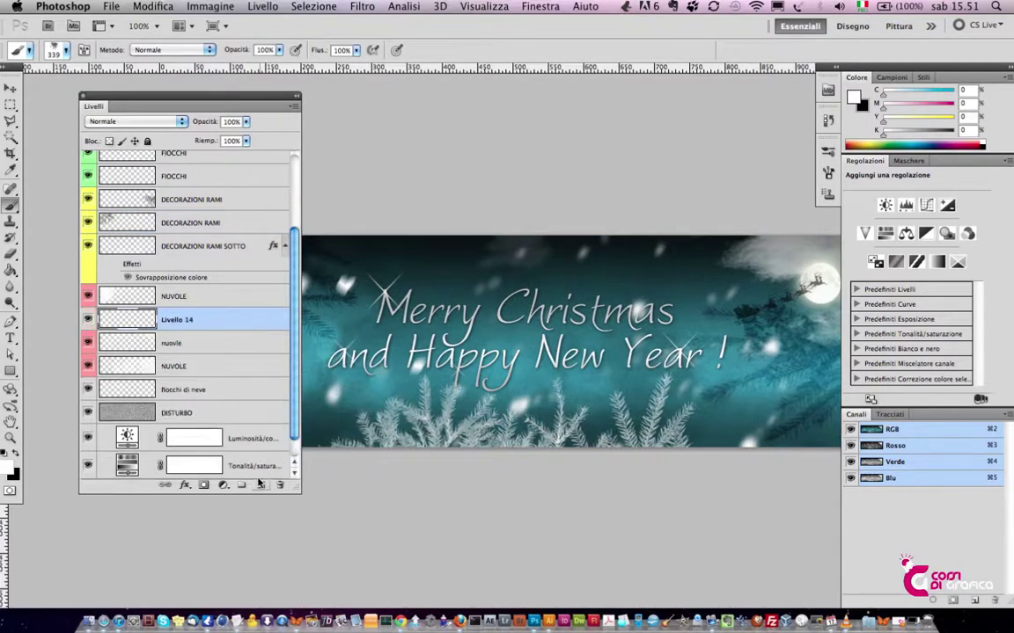
click(453, 256)
drag(453, 203, 510, 343)
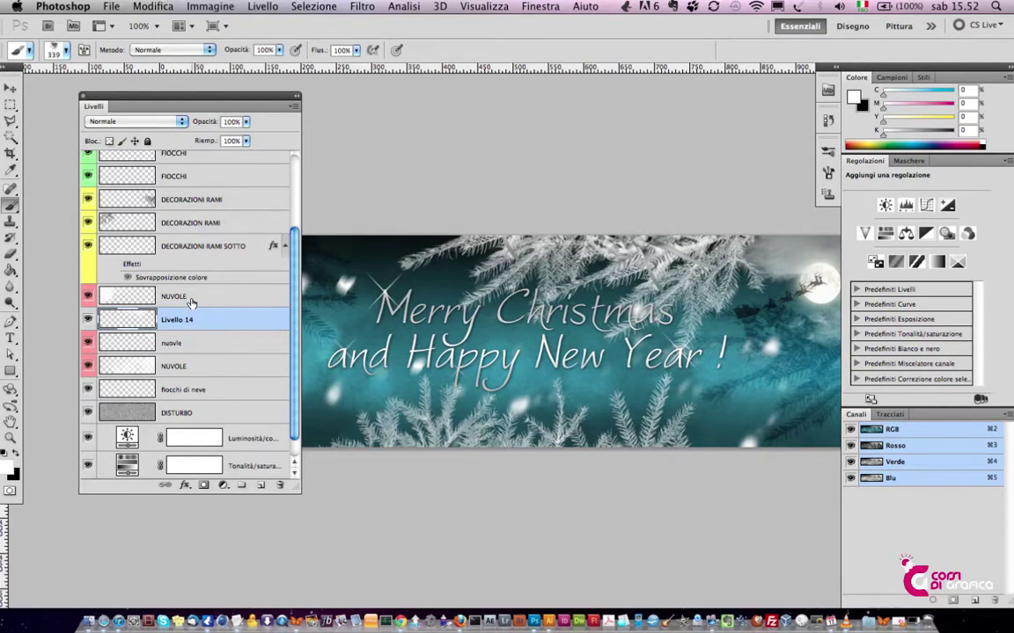
drag(219, 322, 283, 491)
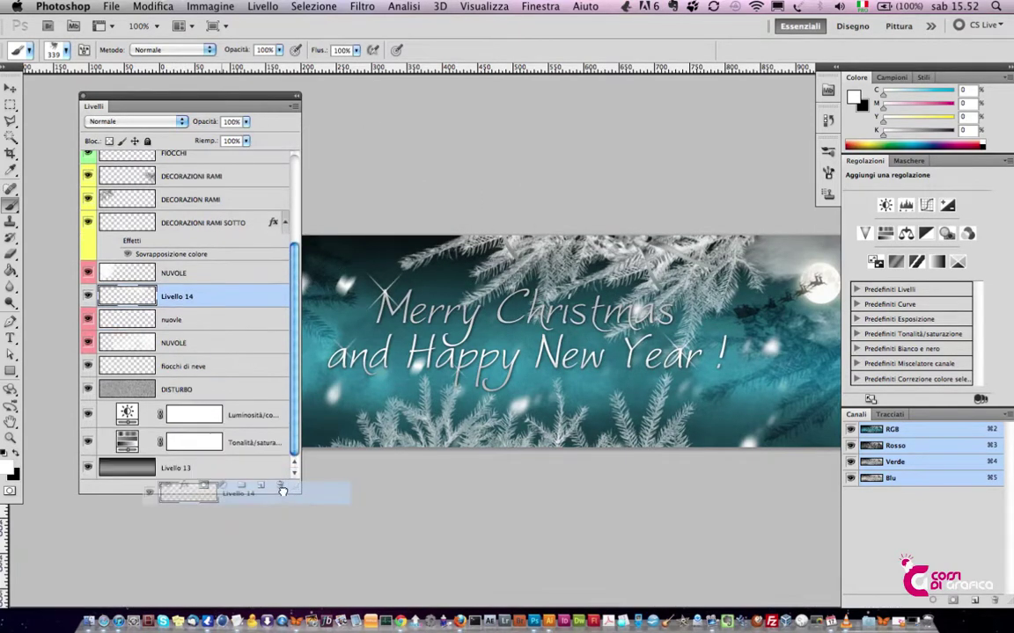
drag(232, 99, 520, 140)
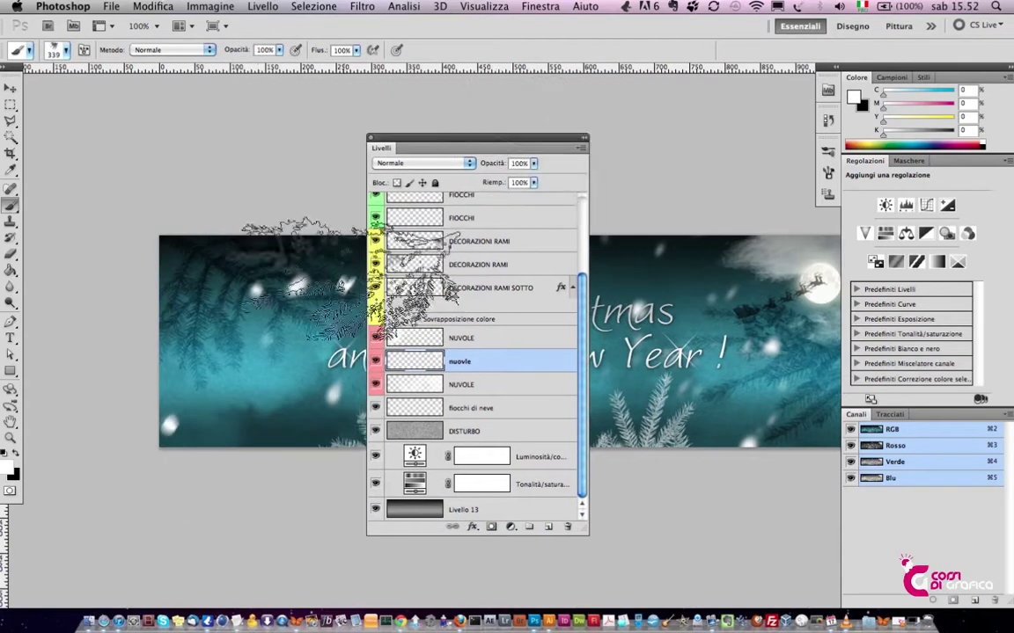
Select the DECORAZION RAMI layer, set it to Normale, and reset colours to black foreground.
key(v)
click(244, 281)
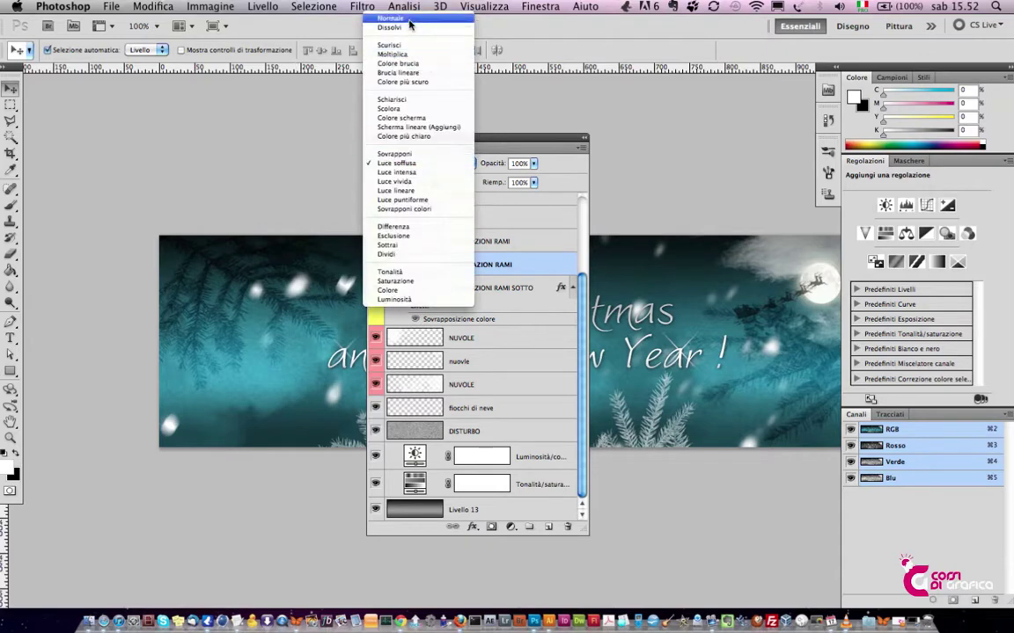
click(391, 17)
drag(460, 146, 548, 130)
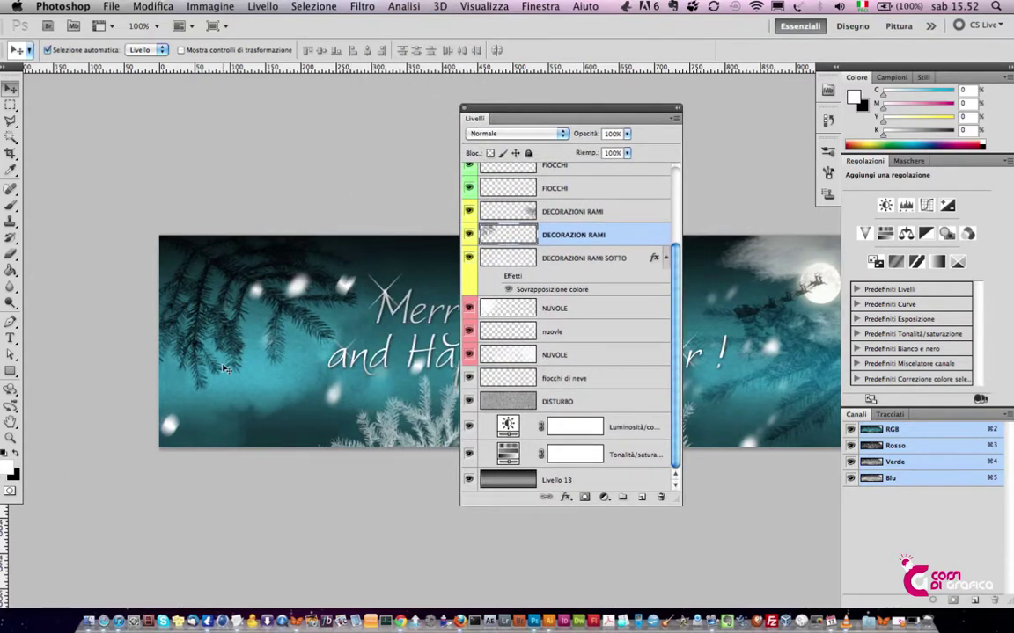
click(16, 458)
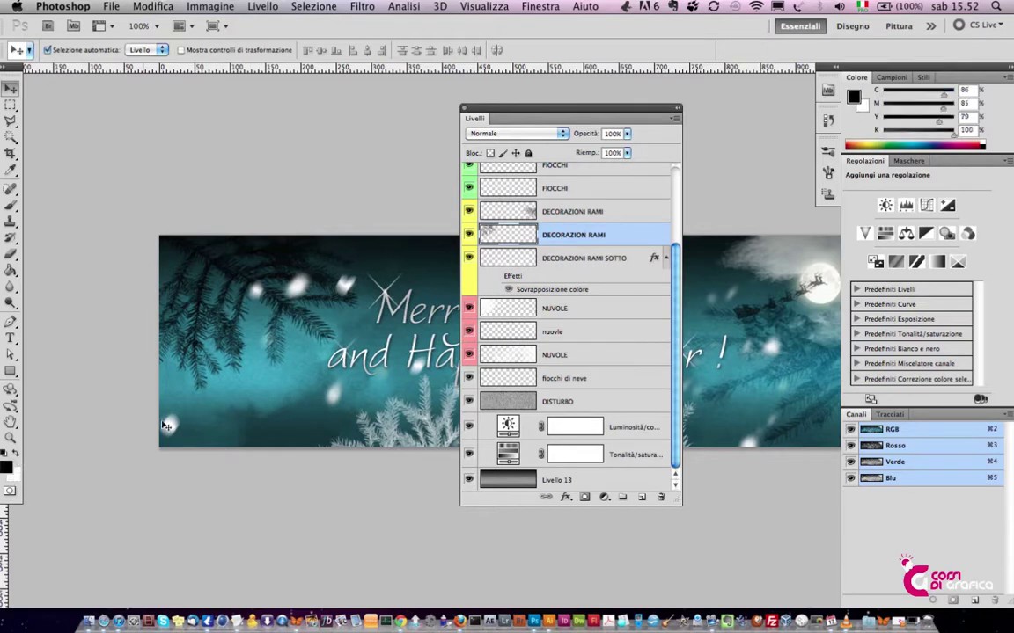
key(b)
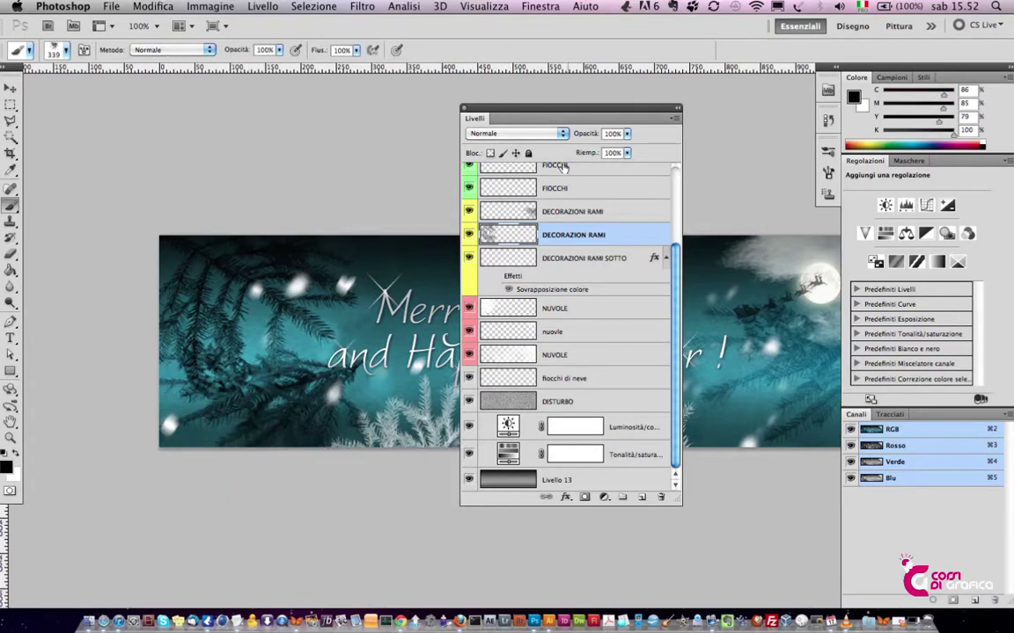
Compare the branch layer in Luce soffusa and Luce intensa blend modes.
click(469, 235)
click(511, 134)
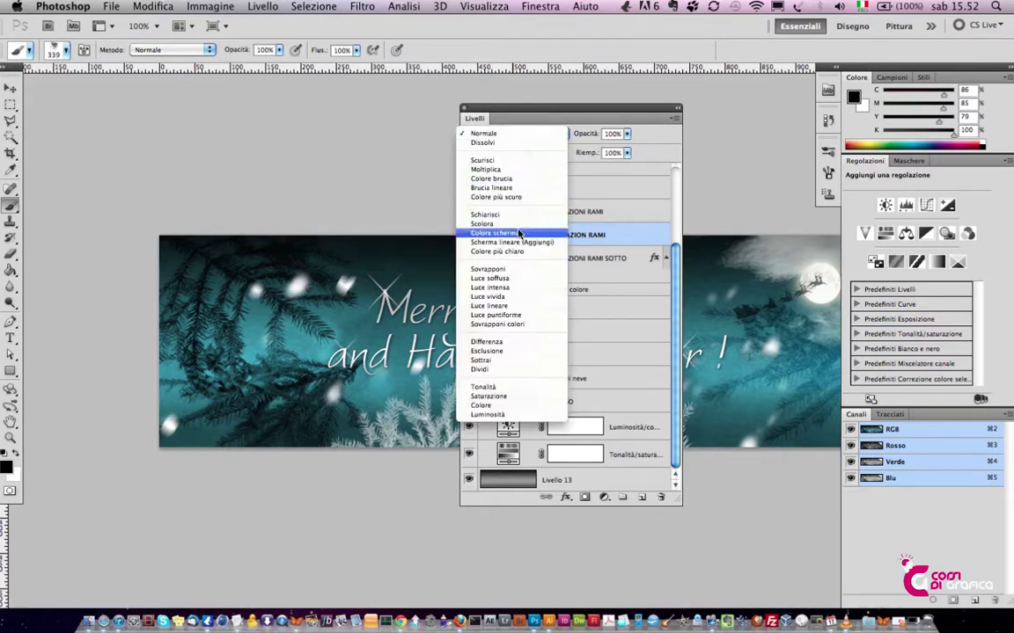
click(516, 278)
click(516, 134)
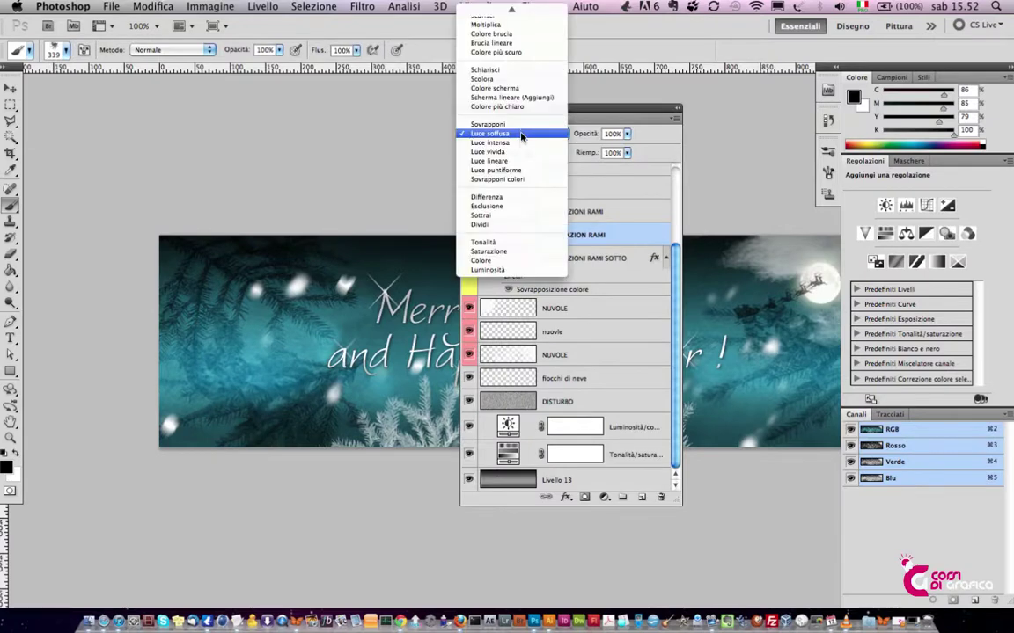
click(520, 143)
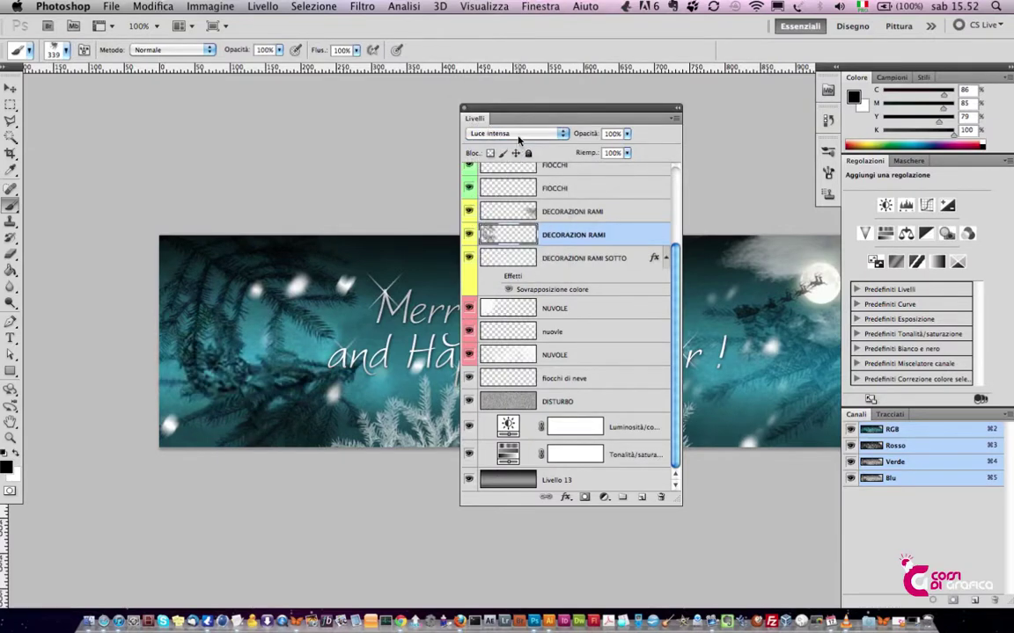
click(519, 139)
key(Escape)
Try Sovrapponi and Schiarisci blending on the branches, then revert to Normale.
click(506, 139)
click(506, 116)
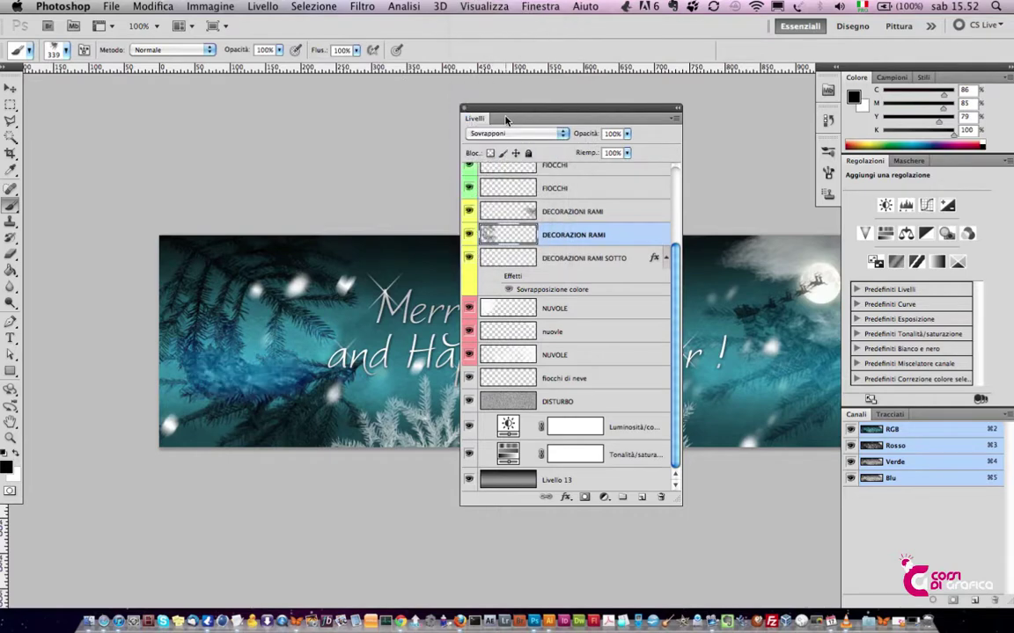
click(510, 133)
click(488, 75)
click(508, 132)
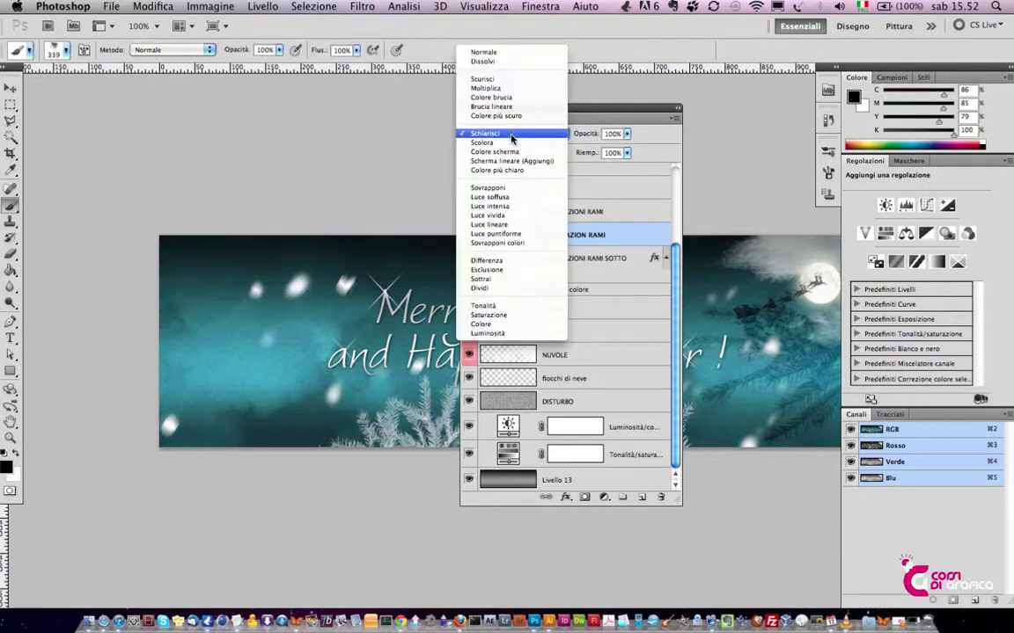
click(499, 197)
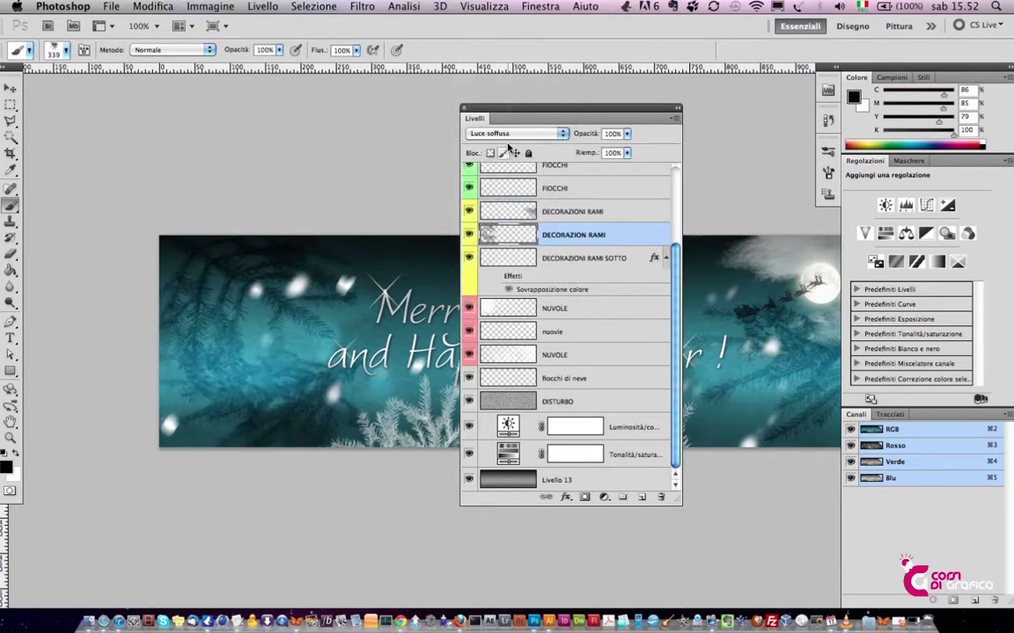
key(ctrl+z)
key(ctrl+z)
key(ctrl+z)
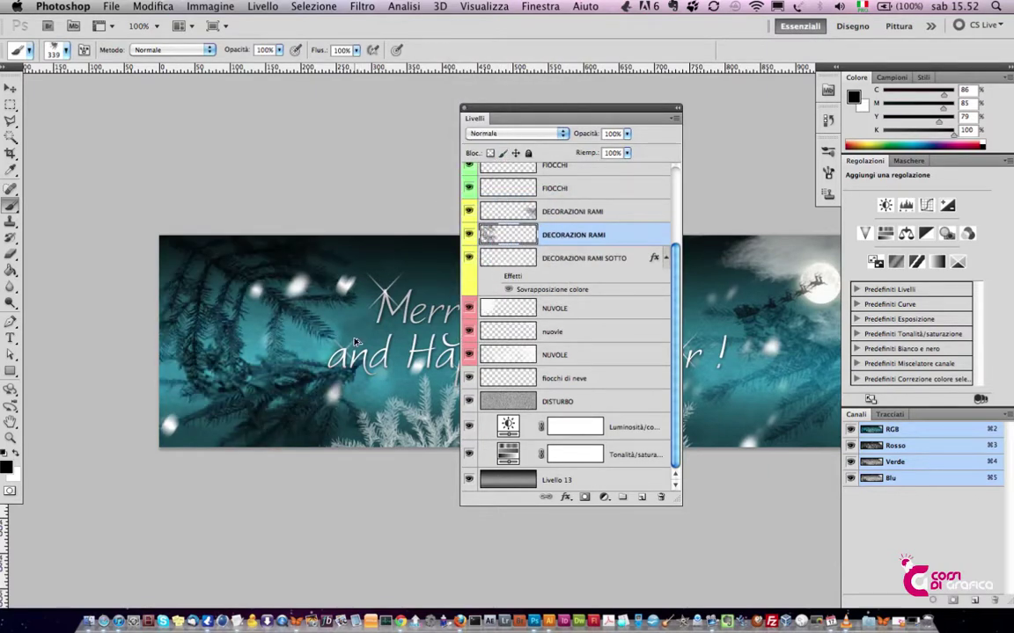
Set the branch layer to Normale at 100% opacity and select the DECORAZIONI RAMI layer above.
ctrl+click(308, 332)
key(v)
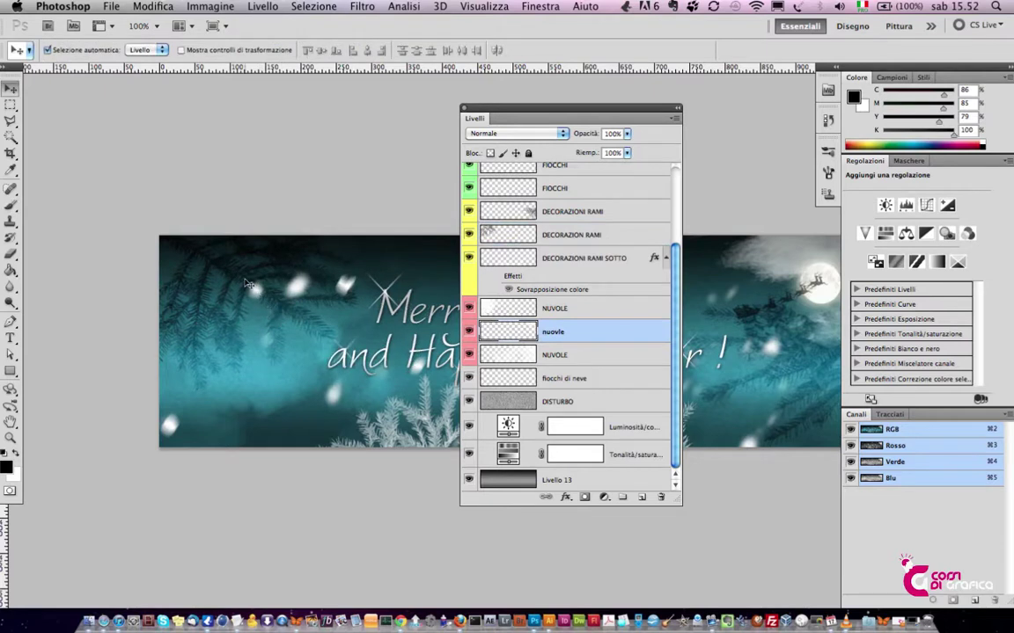
click(249, 284)
click(515, 132)
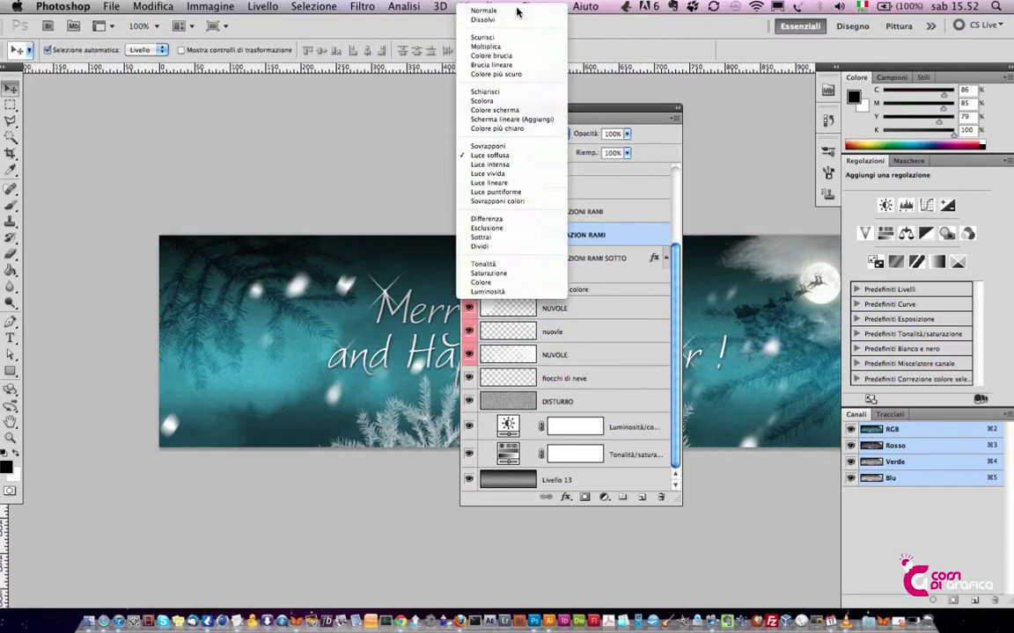
click(516, 10)
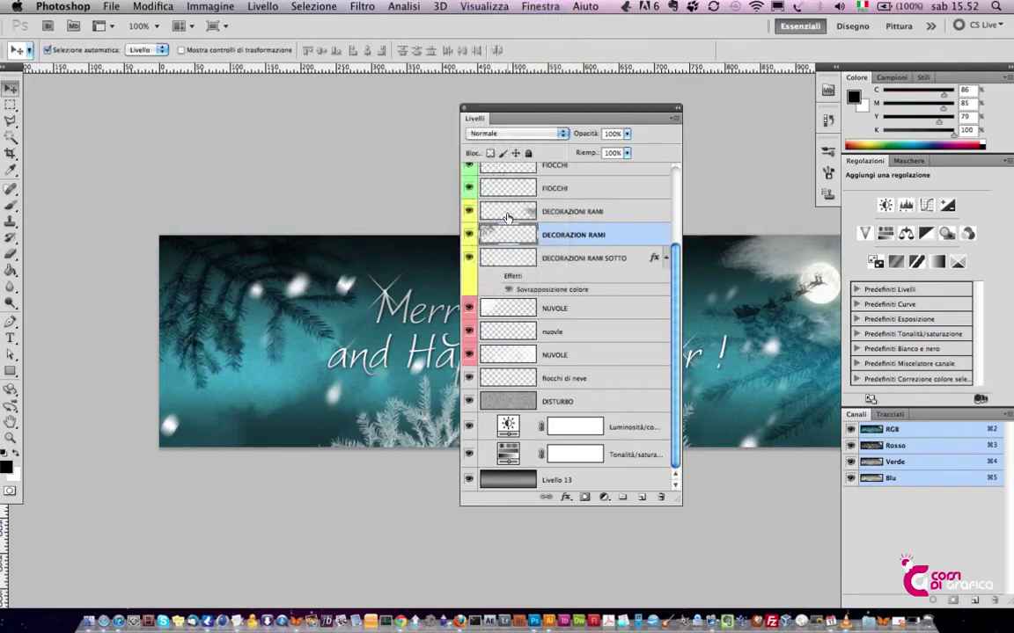
click(626, 135)
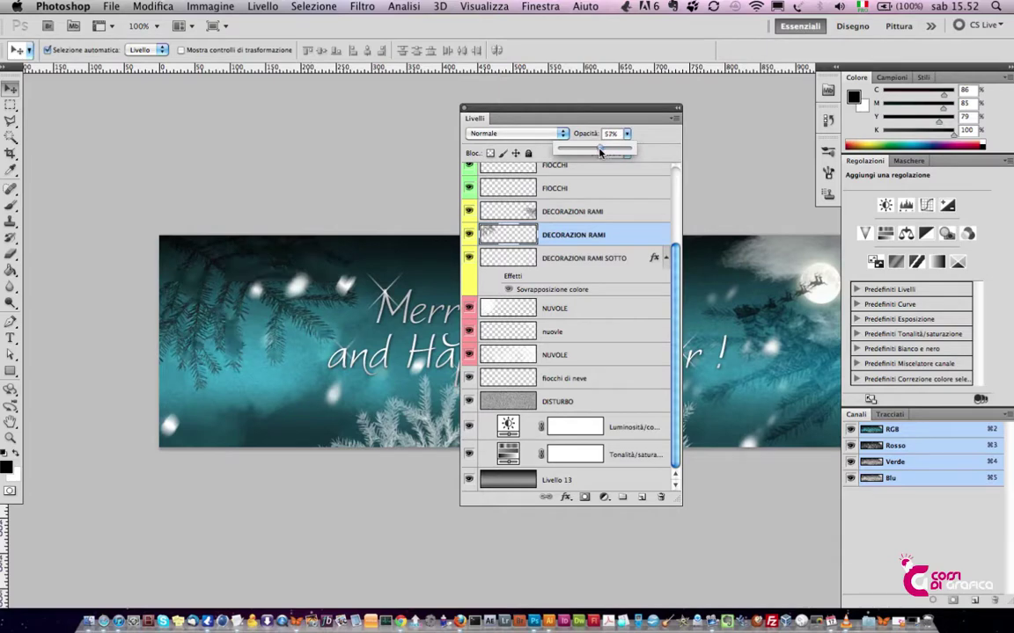
drag(599, 153, 644, 158)
mouse_move(573, 120)
mouse_down()
mouse_move(509, 131)
mouse_move(294, 245)
mouse_move(315, 204)
mouse_up()
key(alt+bracketright)
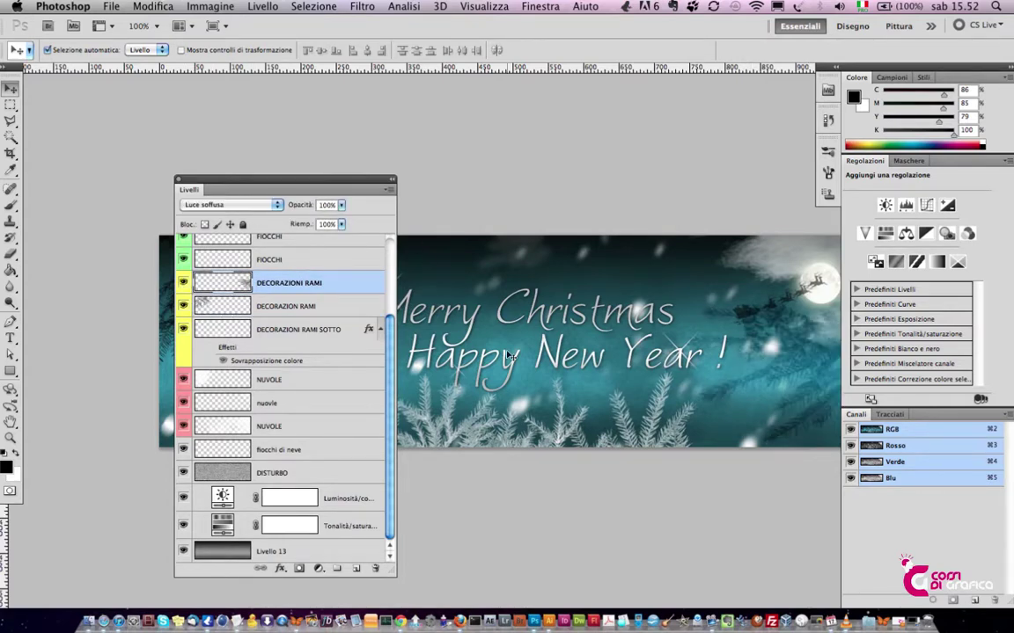
Rotate the branch brush tip angle to 119° in the Forma punta del pennello settings.
key(b)
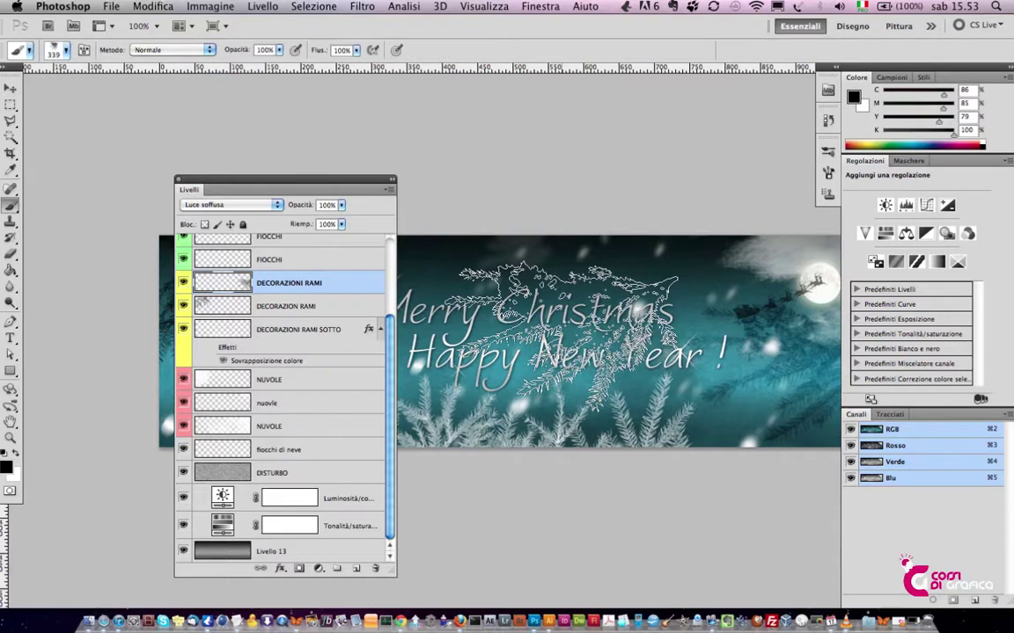
key(F5)
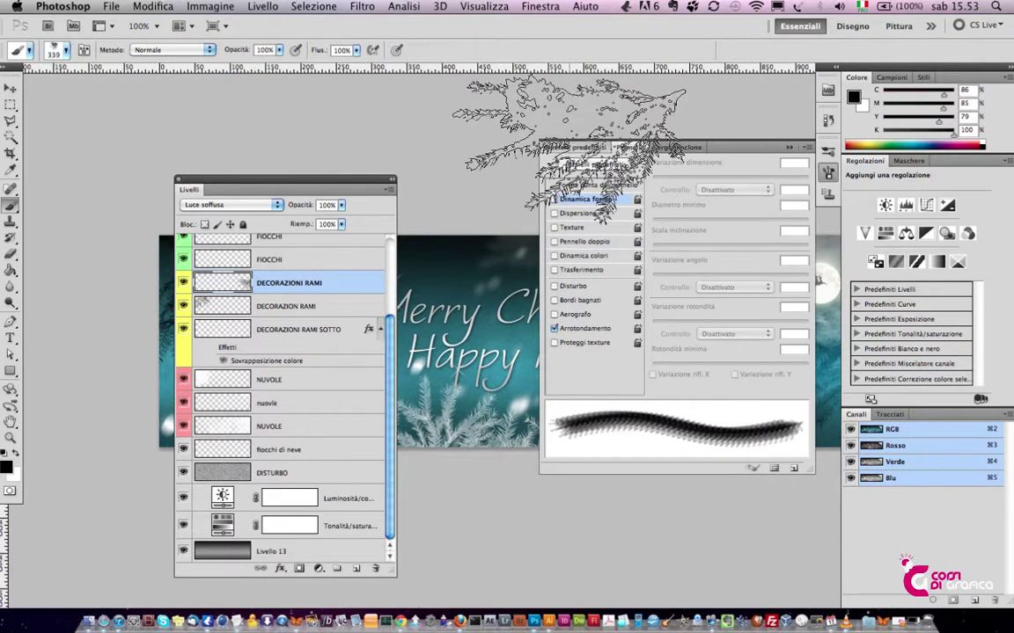
click(594, 164)
click(629, 147)
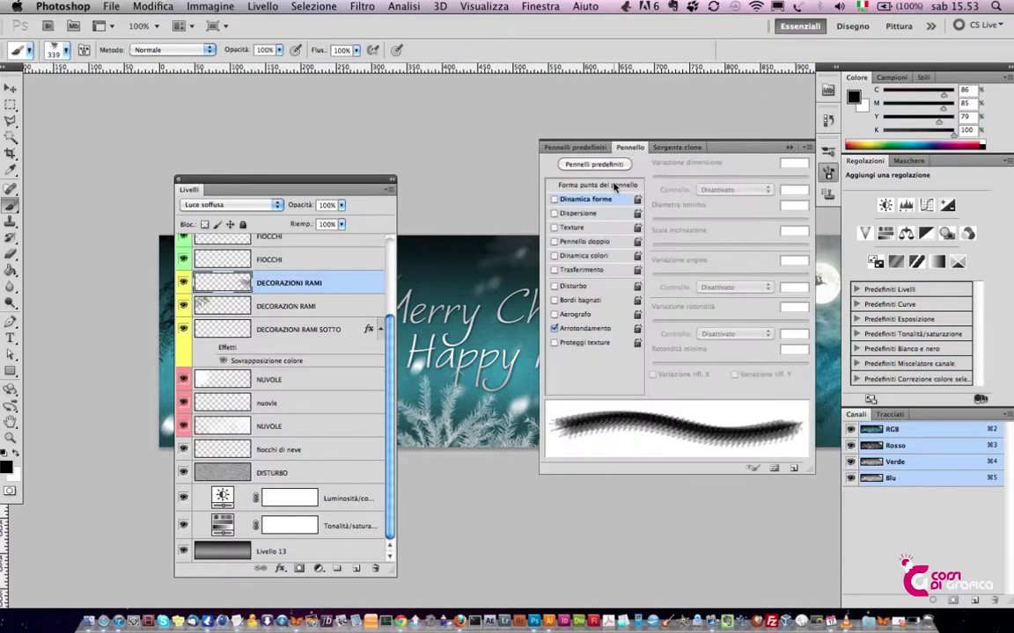
click(604, 186)
mouse_move(782, 299)
mouse_down()
mouse_move(754, 287)
mouse_move(754, 301)
mouse_move(771, 299)
mouse_up()
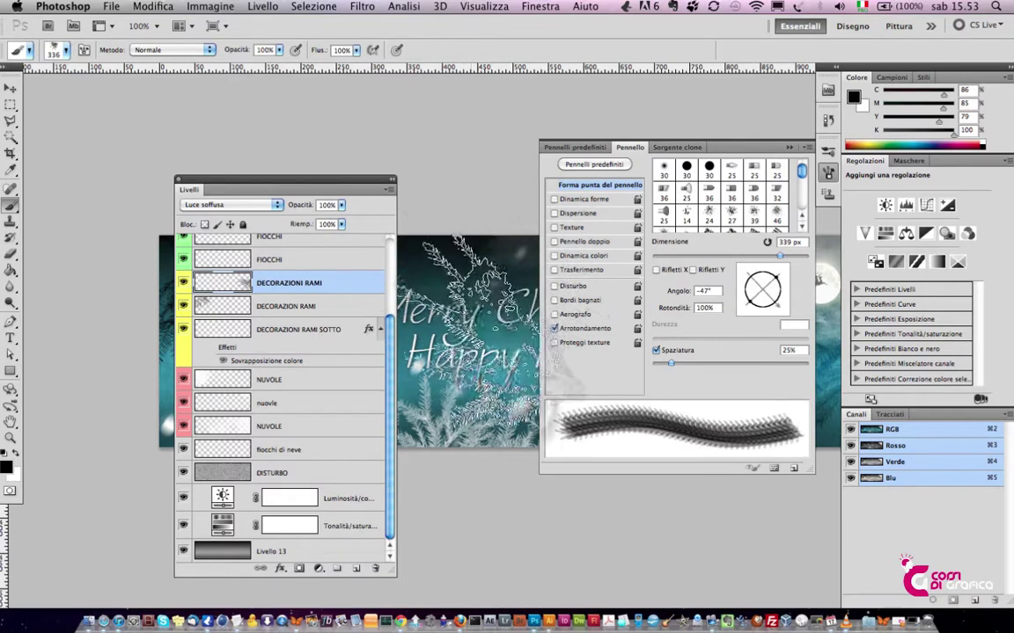
drag(780, 312, 744, 294)
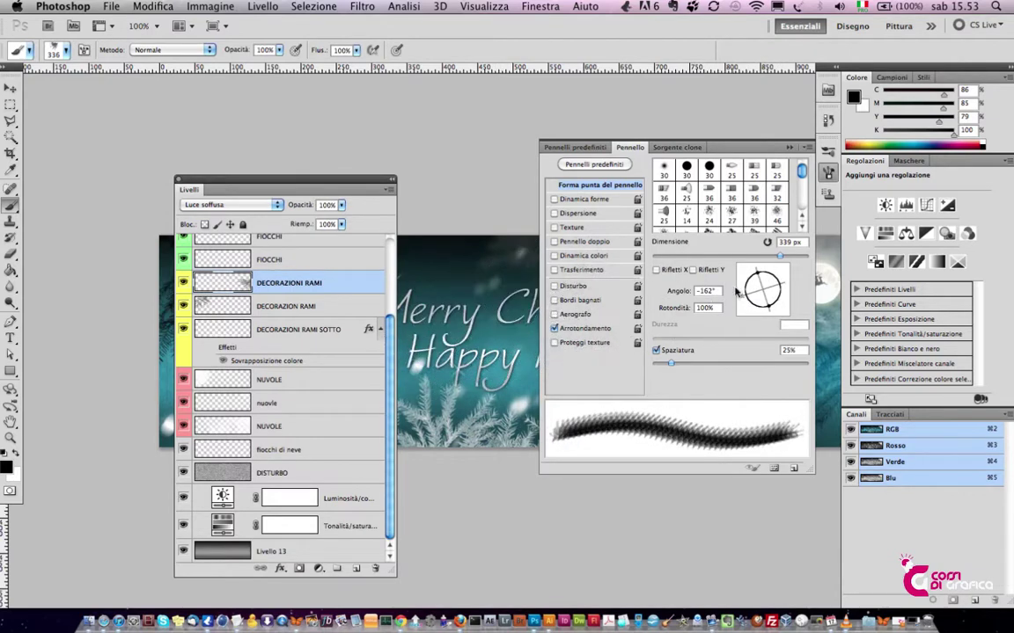
drag(749, 297, 750, 275)
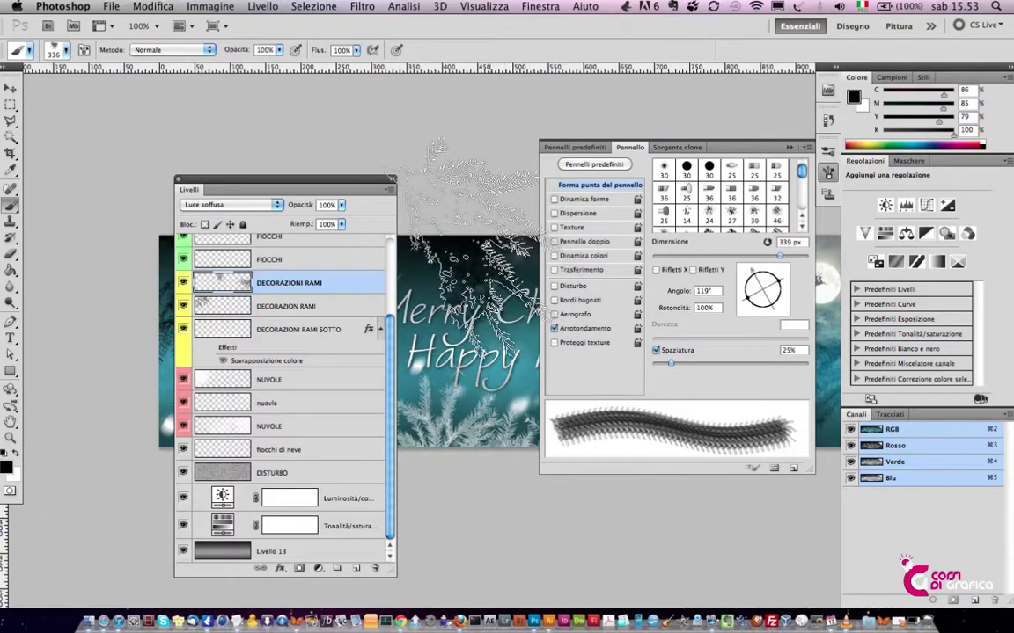
key(F5)
Select DECORAZIONI RAMI SOTTO and toggle its colour overlay effect to darken the bottom branches.
key(Tab)
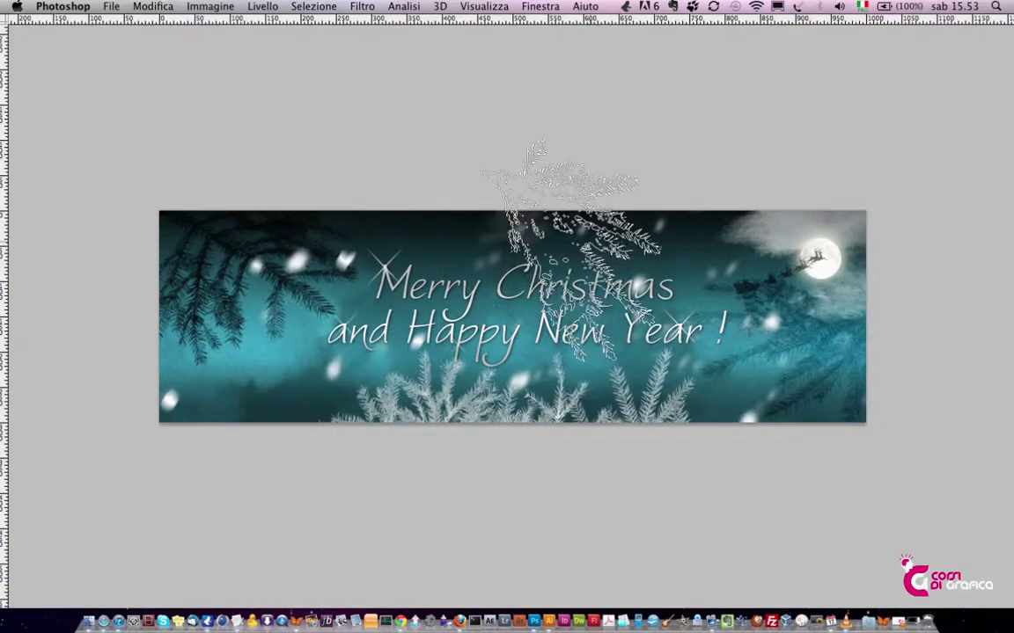
key(Tab)
drag(327, 179, 464, 124)
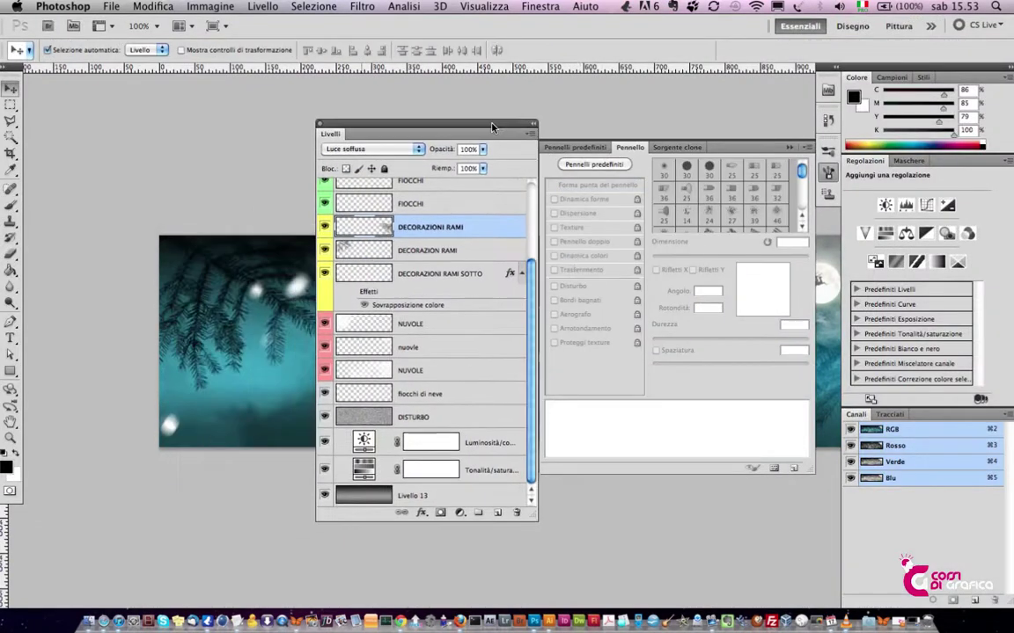
key(alt+bracketleft)
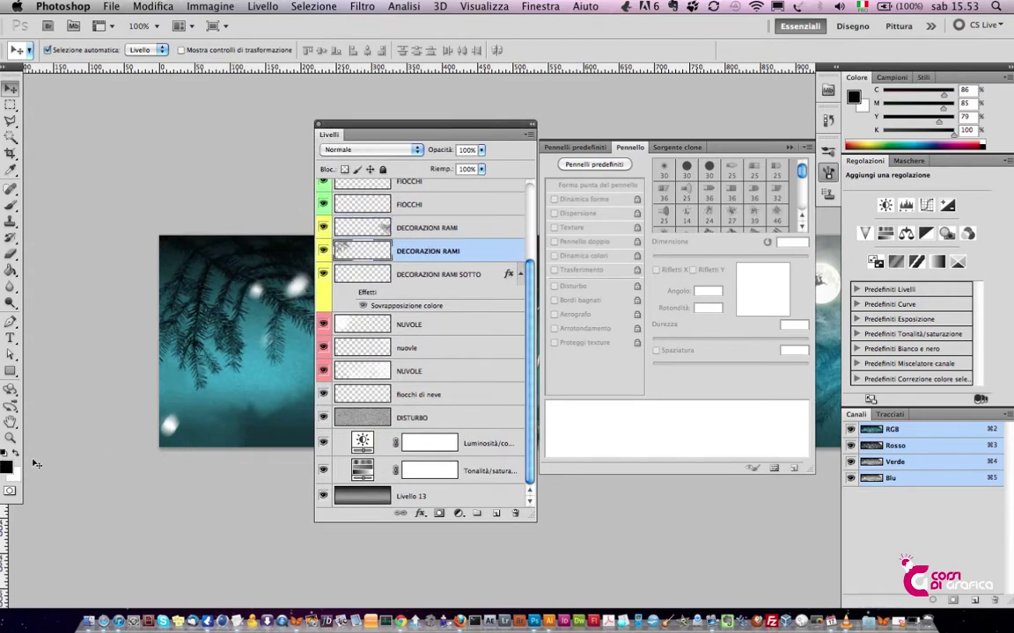
drag(388, 126, 196, 126)
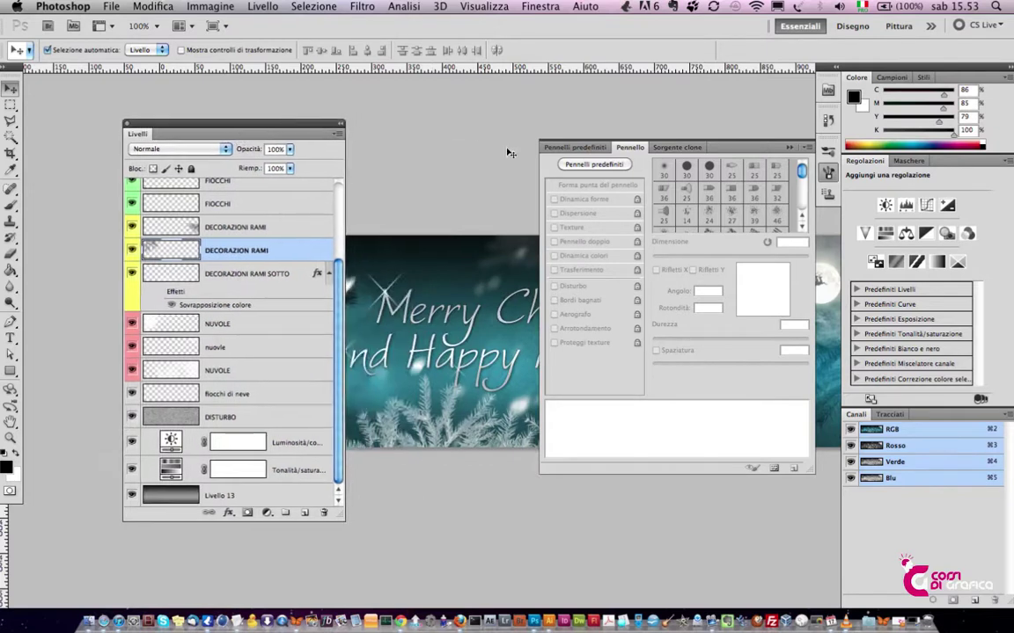
click(565, 136)
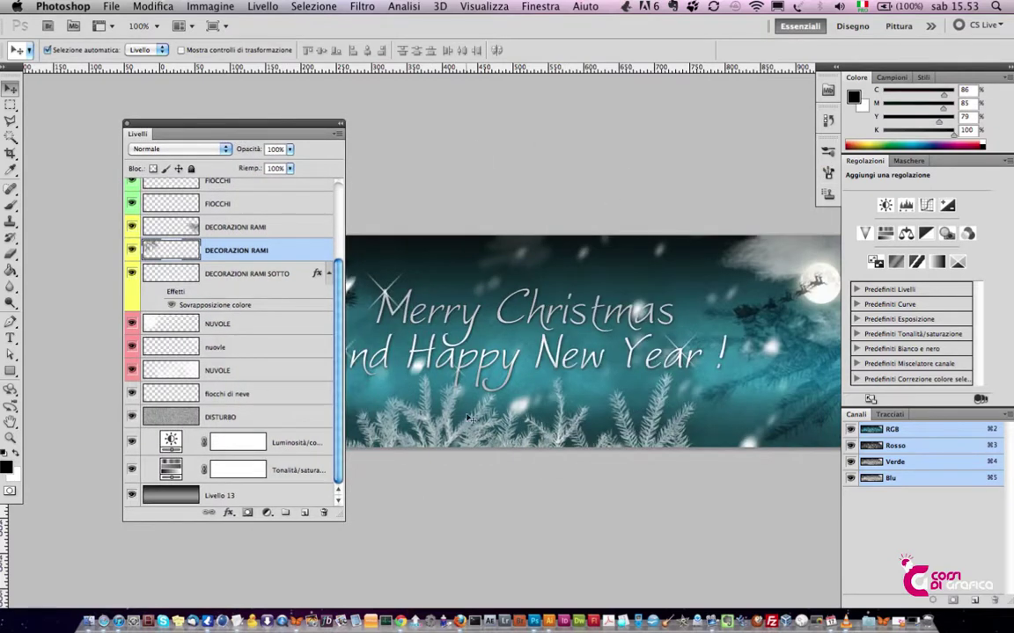
key(alt+bracketleft)
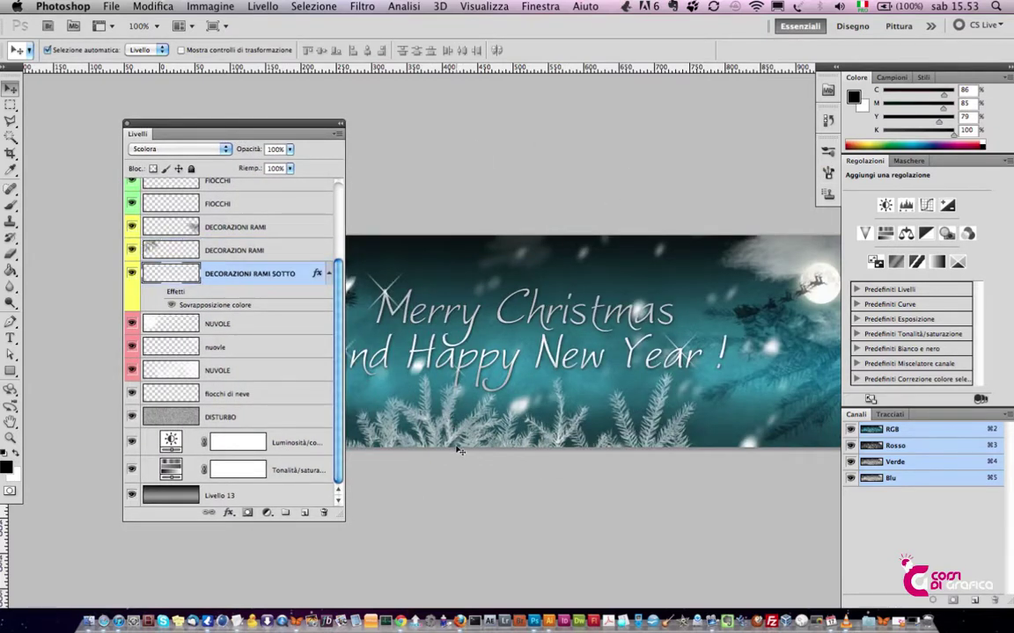
click(159, 293)
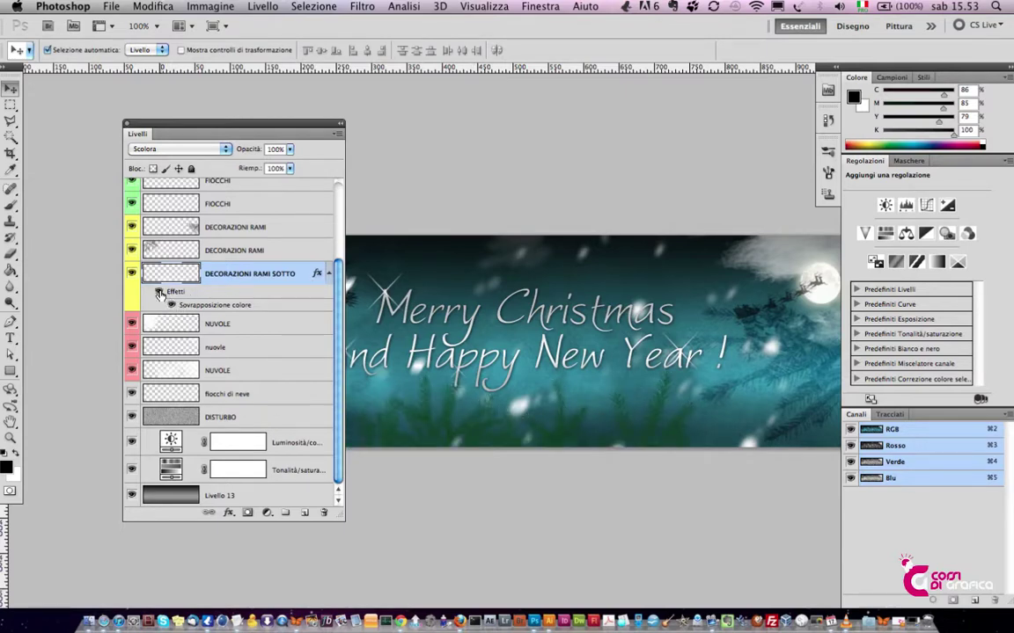
double_click(193, 296)
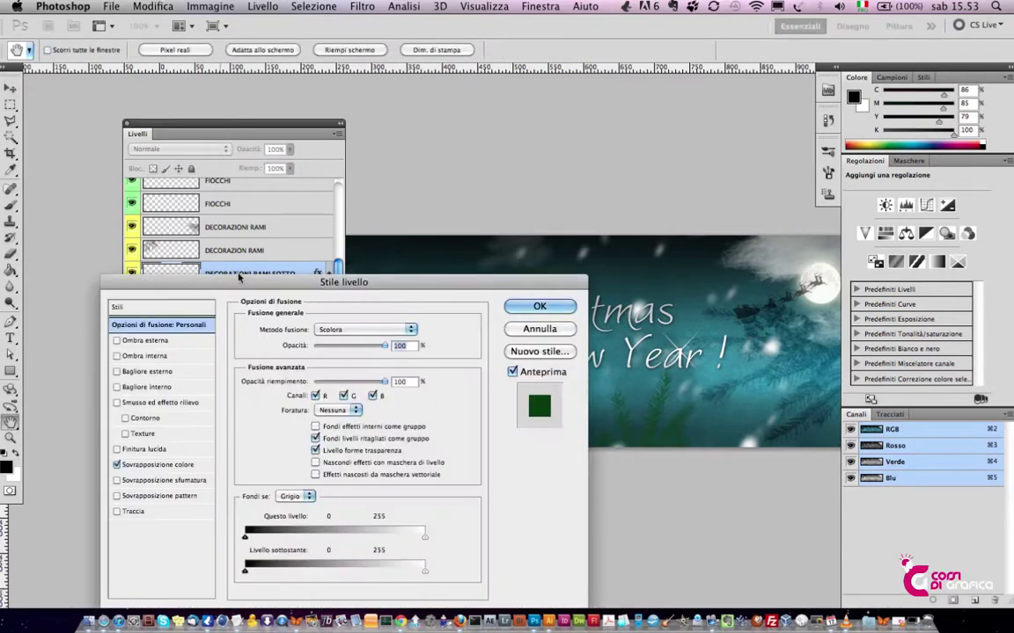
mouse_move(222, 272)
mouse_down()
mouse_move(586, 109)
mouse_move(540, 105)
mouse_move(620, 434)
mouse_move(599, 141)
mouse_up()
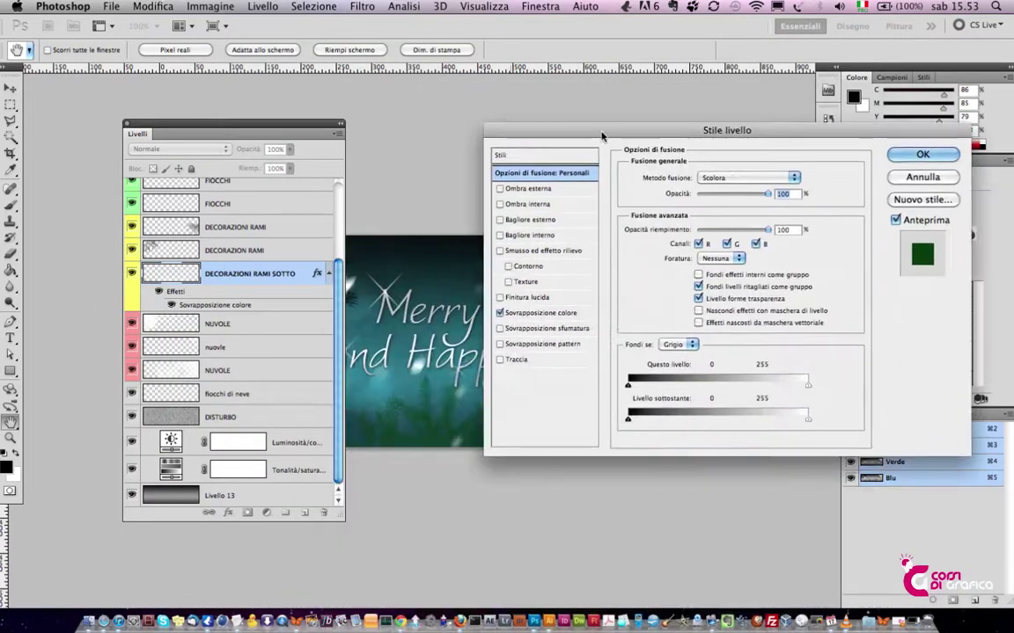
click(516, 318)
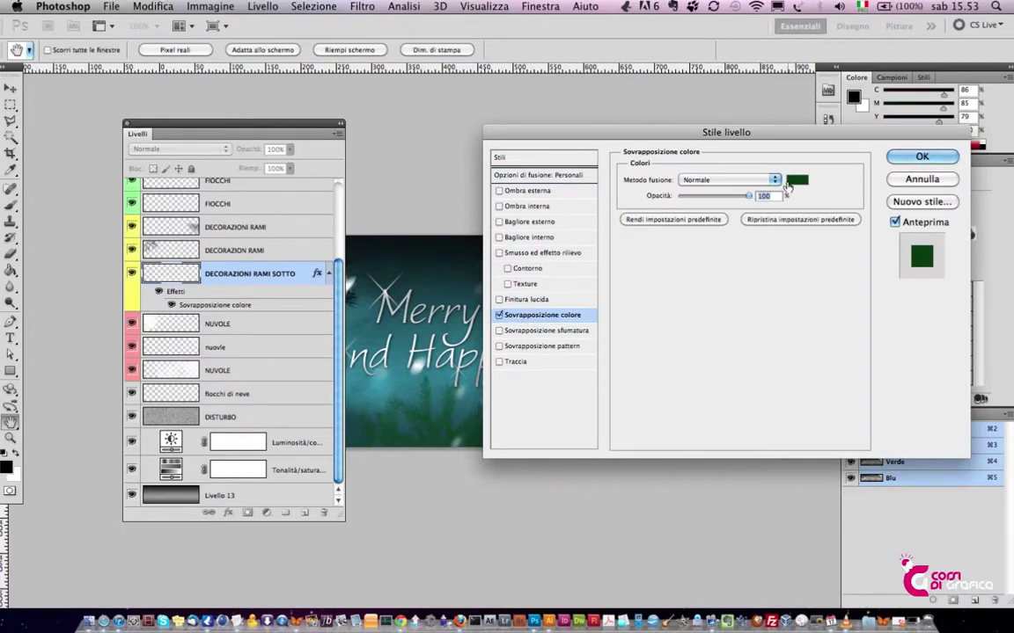
click(797, 179)
click(517, 411)
drag(516, 350, 741, 202)
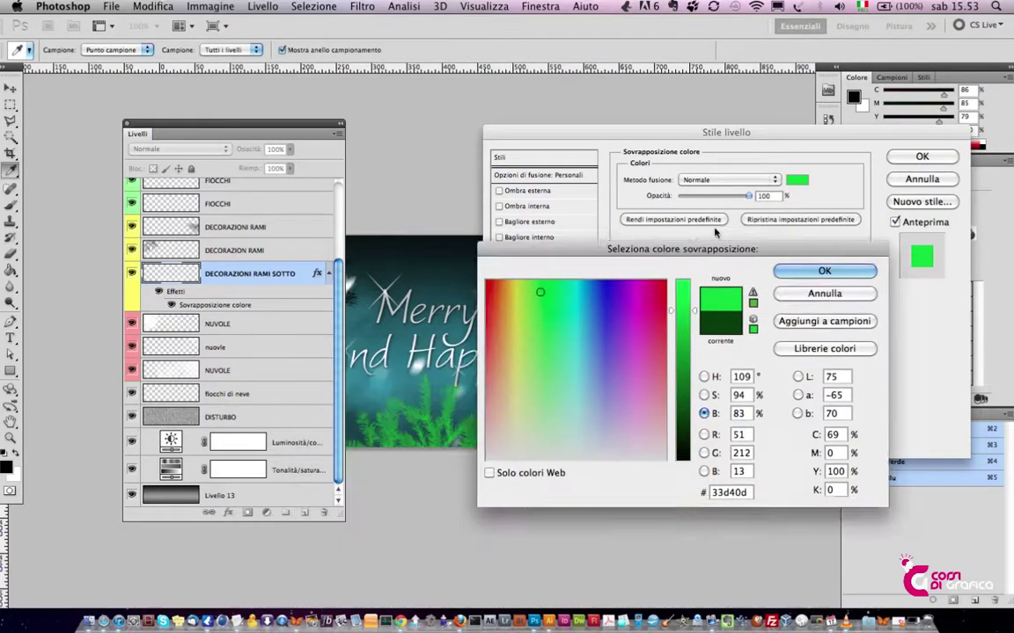
click(576, 304)
mouse_move(576, 304)
mouse_down()
mouse_move(554, 255)
mouse_move(648, 274)
mouse_move(690, 268)
mouse_up()
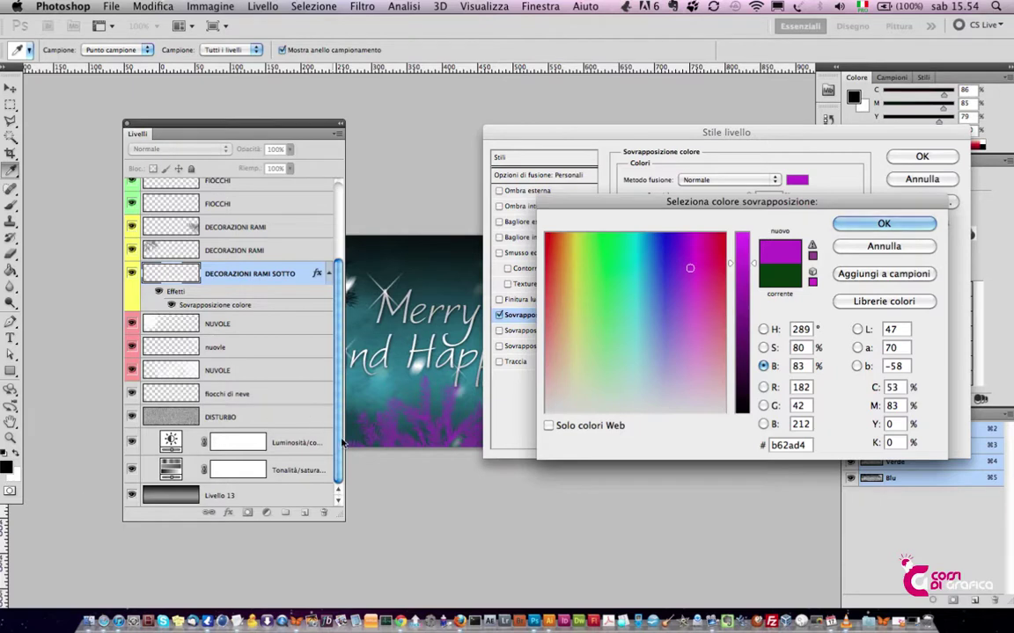
click(14, 413)
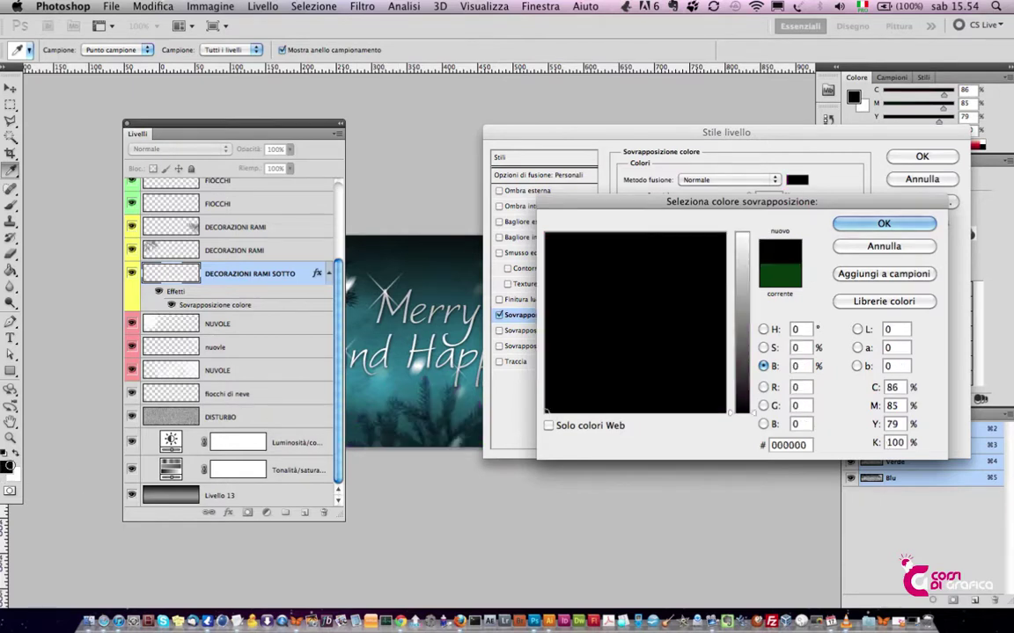
key(Escape)
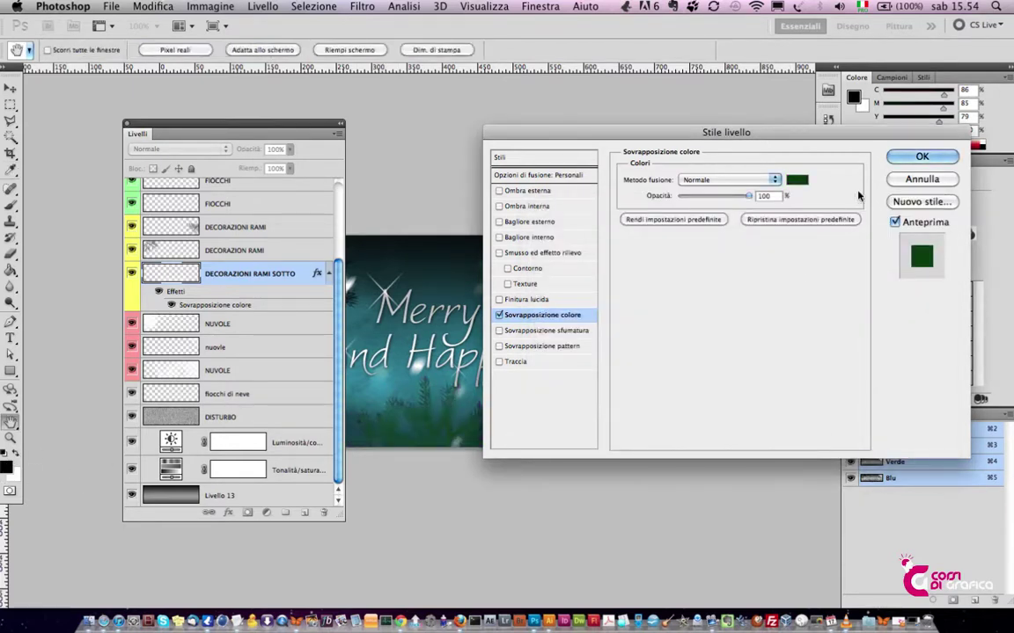
click(919, 157)
Add Livello 14 and paint a purple (b42ce7) fir branch across the banner's top.
key(b)
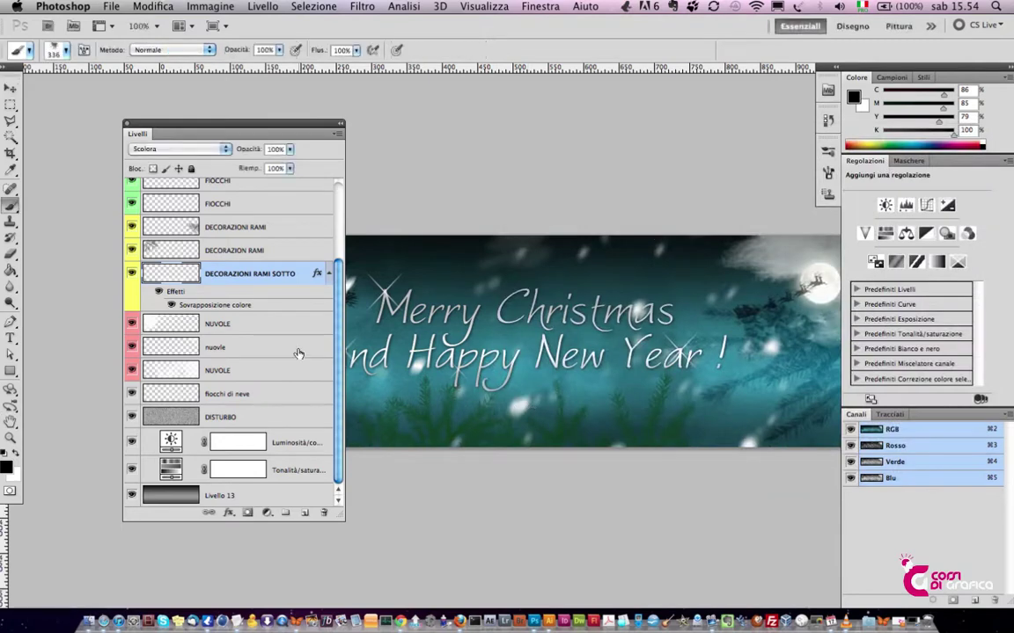
click(305, 512)
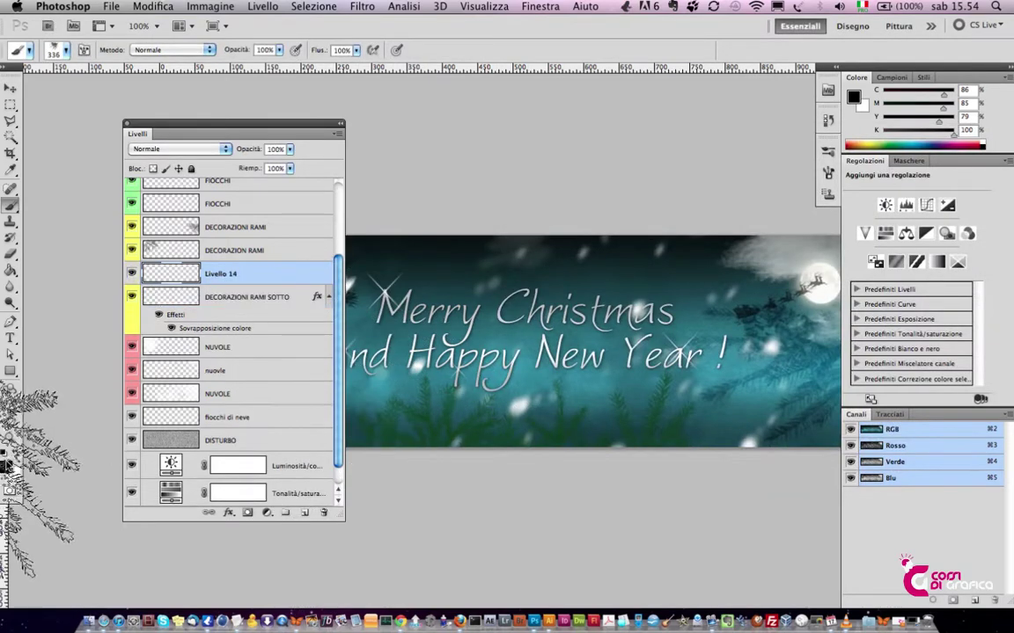
click(7, 467)
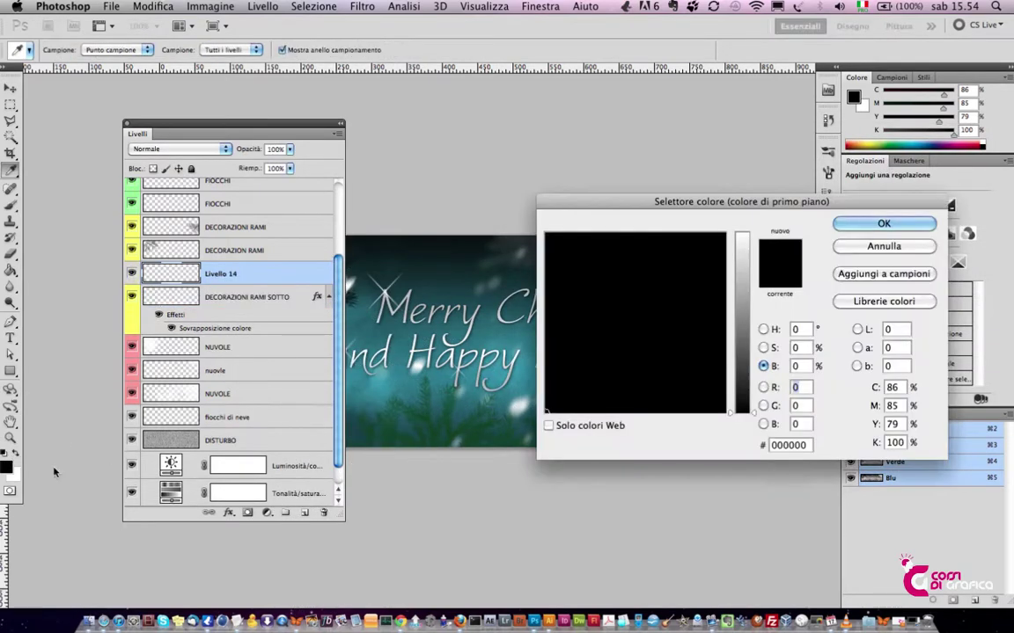
click(742, 249)
click(688, 266)
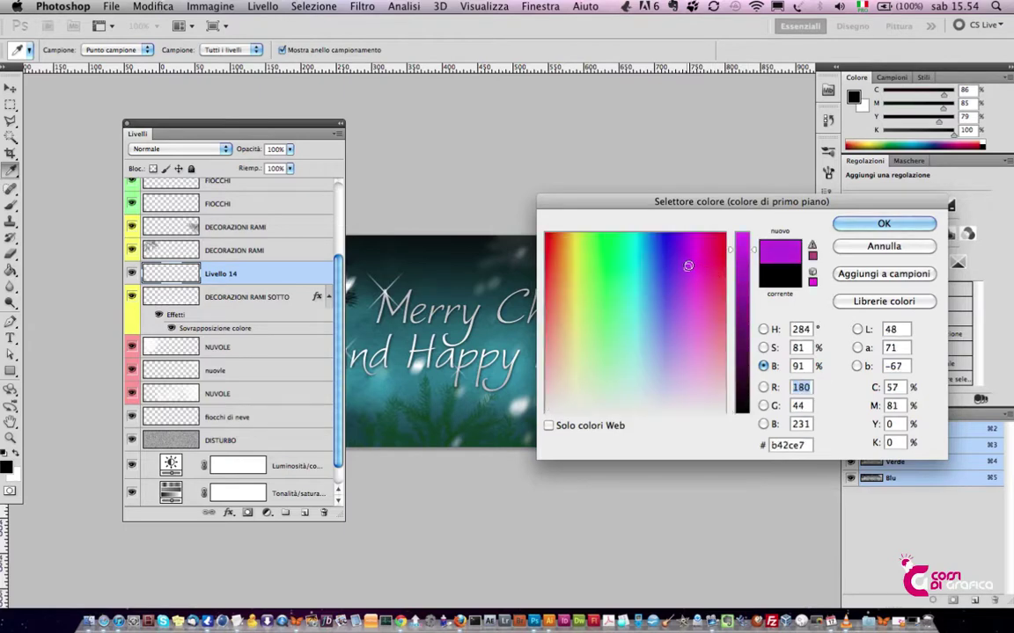
click(883, 224)
drag(493, 259, 581, 255)
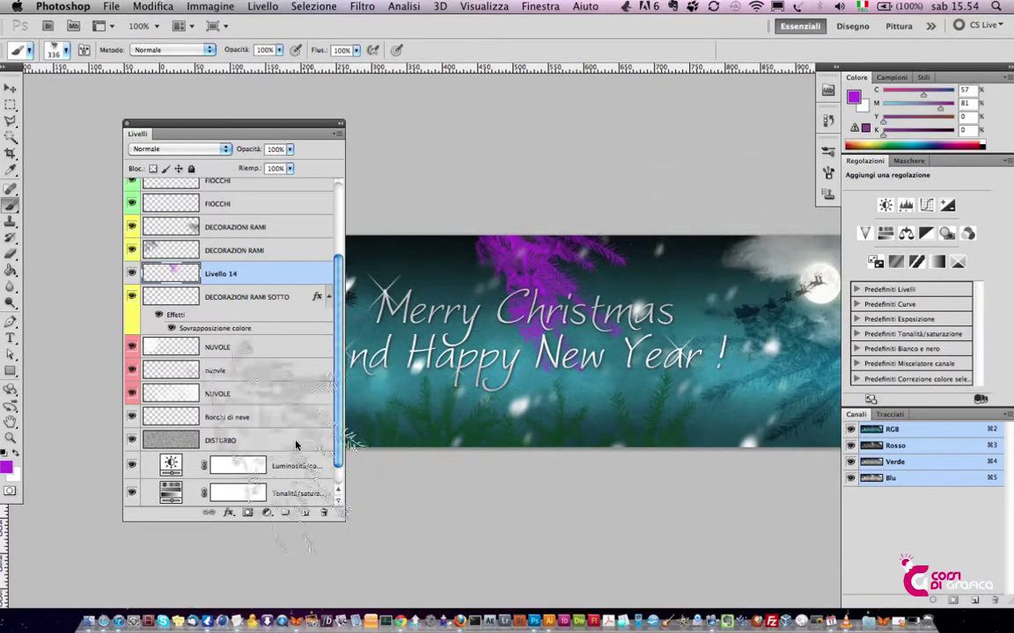
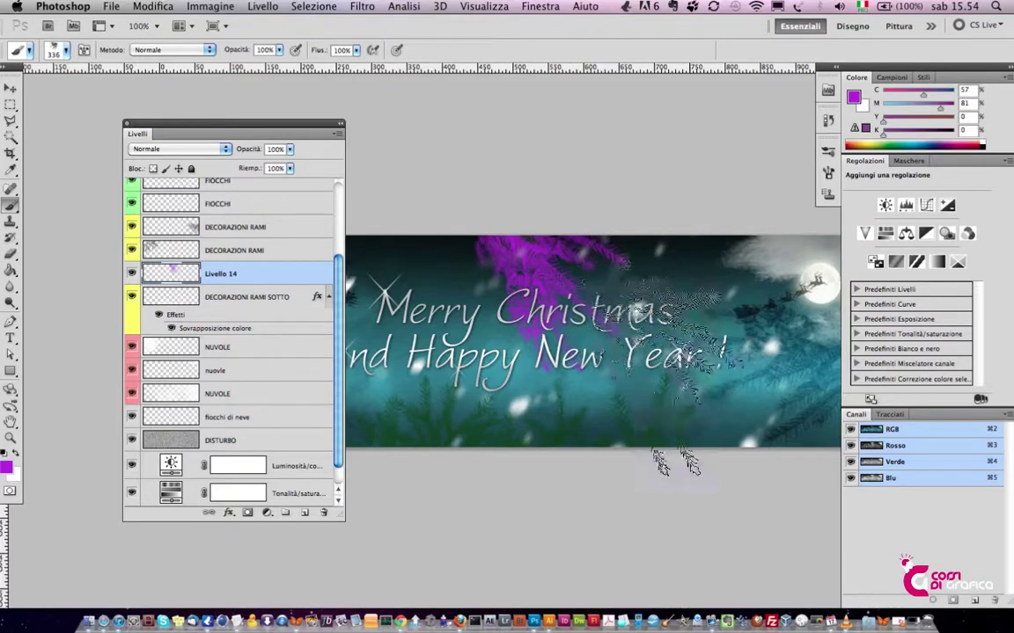
Set the foreground colour to orange.
click(6, 467)
click(567, 242)
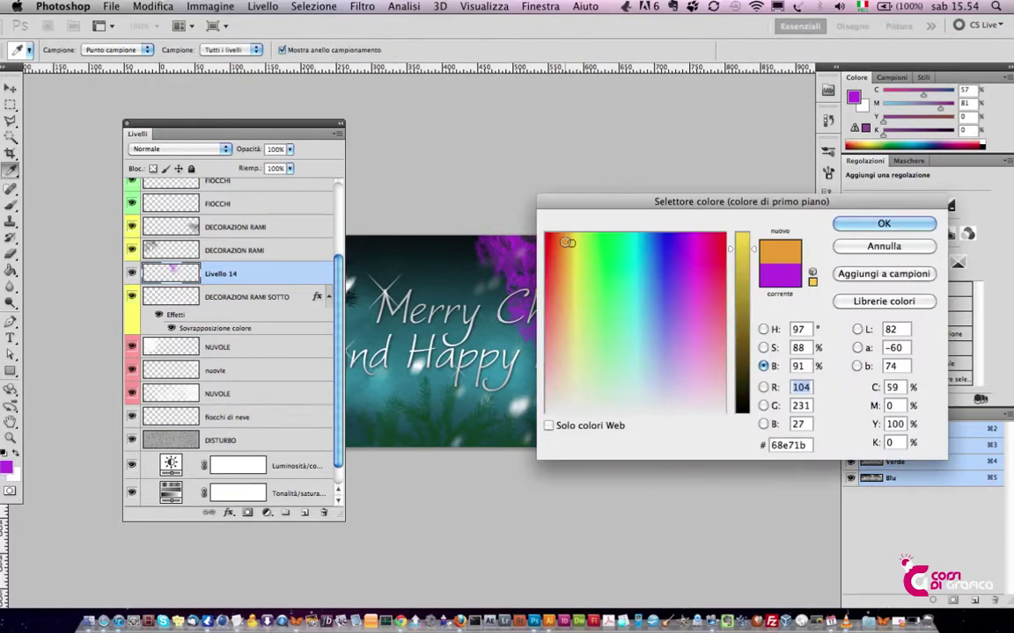
click(883, 224)
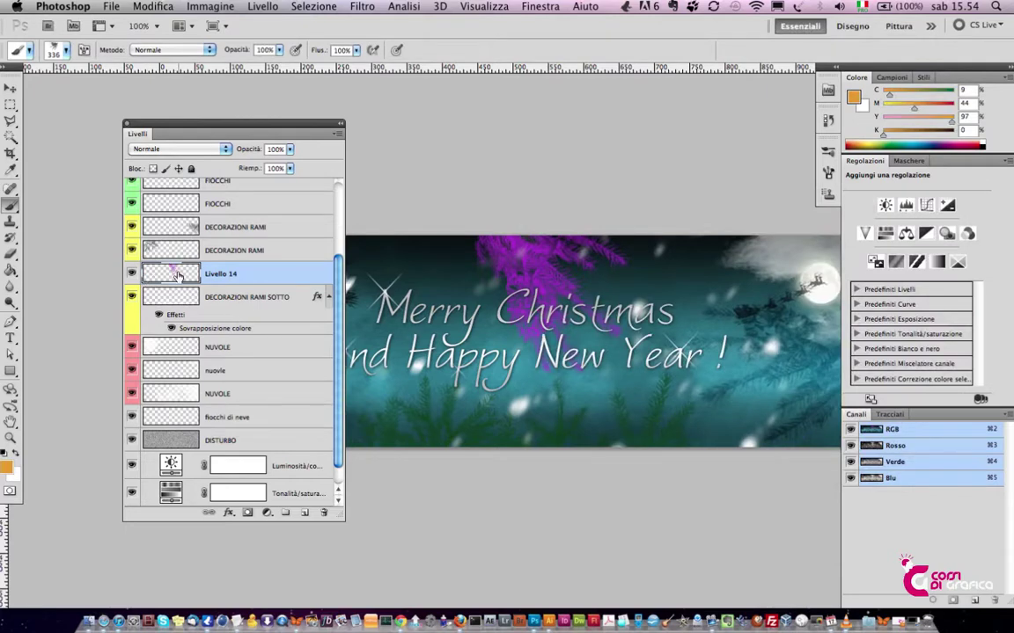
Delete the purple-painted Livello 14 layer, and also discard a new empty layer.
drag(178, 275, 324, 512)
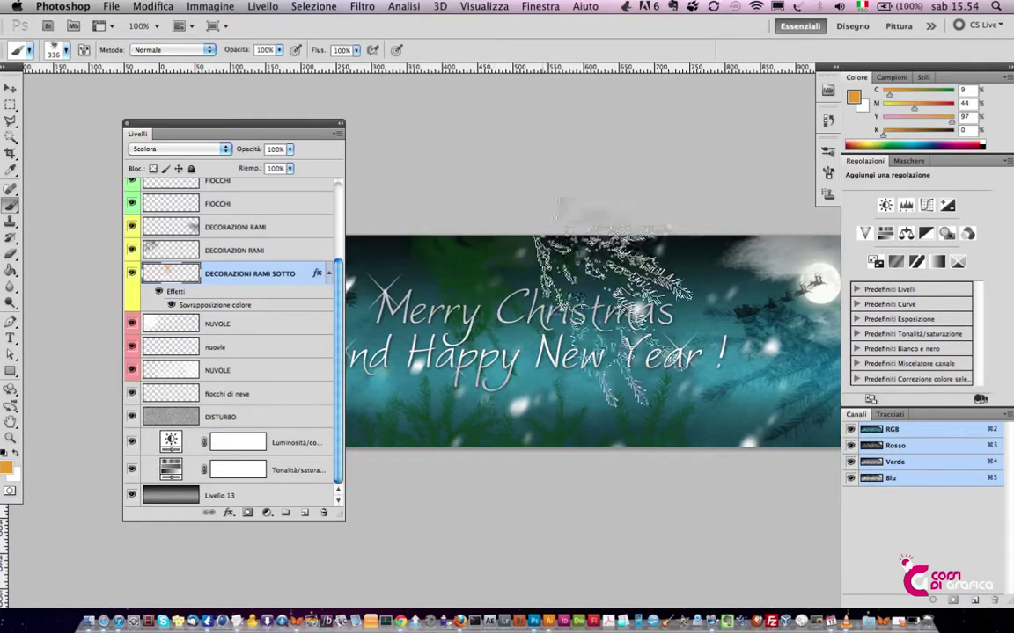
click(304, 512)
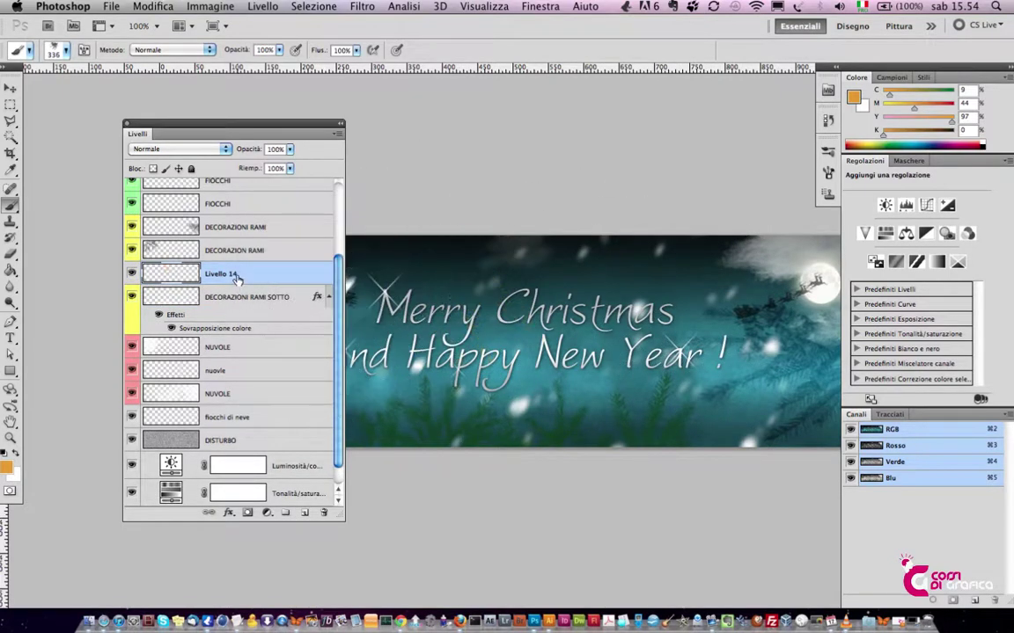
drag(153, 273, 324, 513)
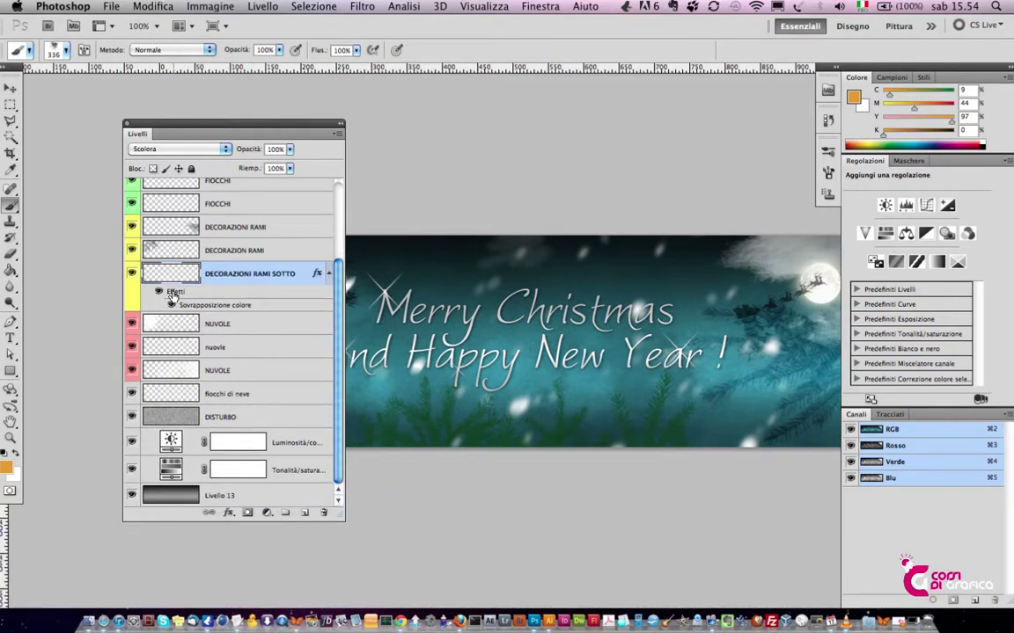
Open the Blending Options for DECORAZIONI RAMI SOTTO and turn off its Colour Overlay.
right_click(210, 281)
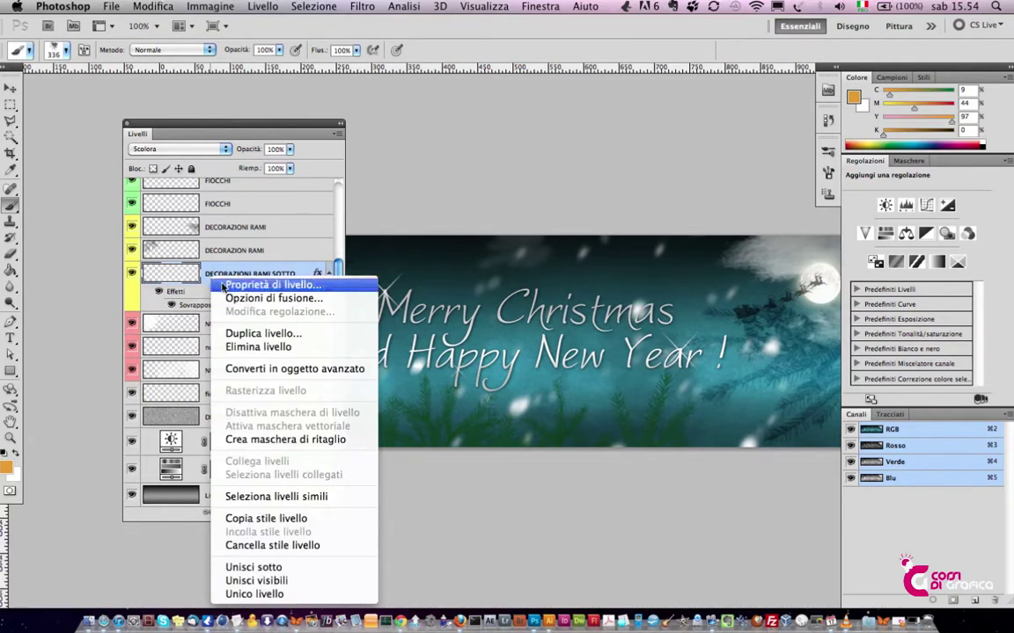
click(272, 298)
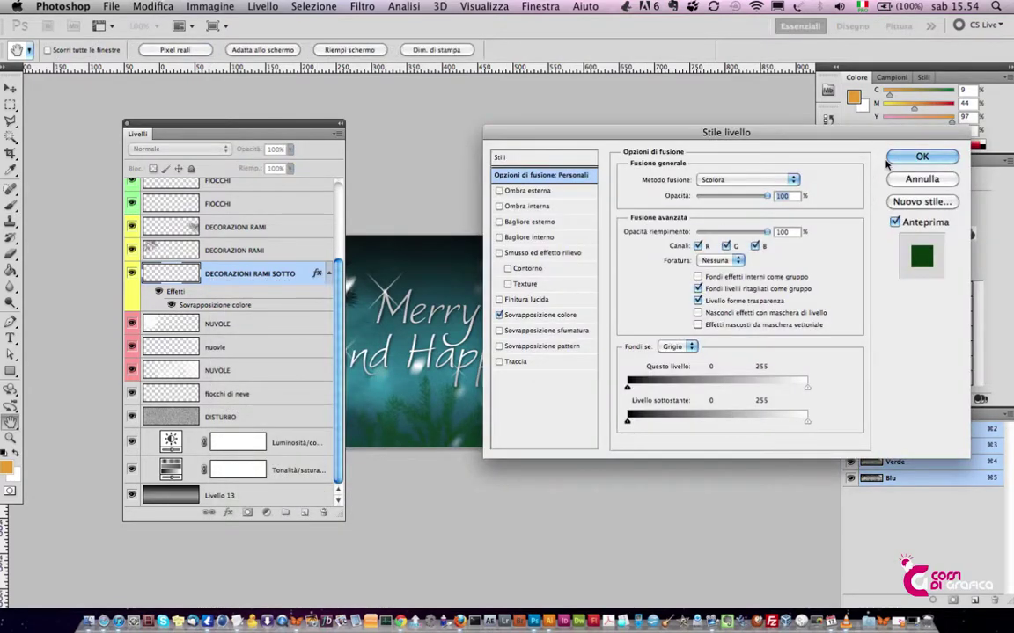
click(903, 181)
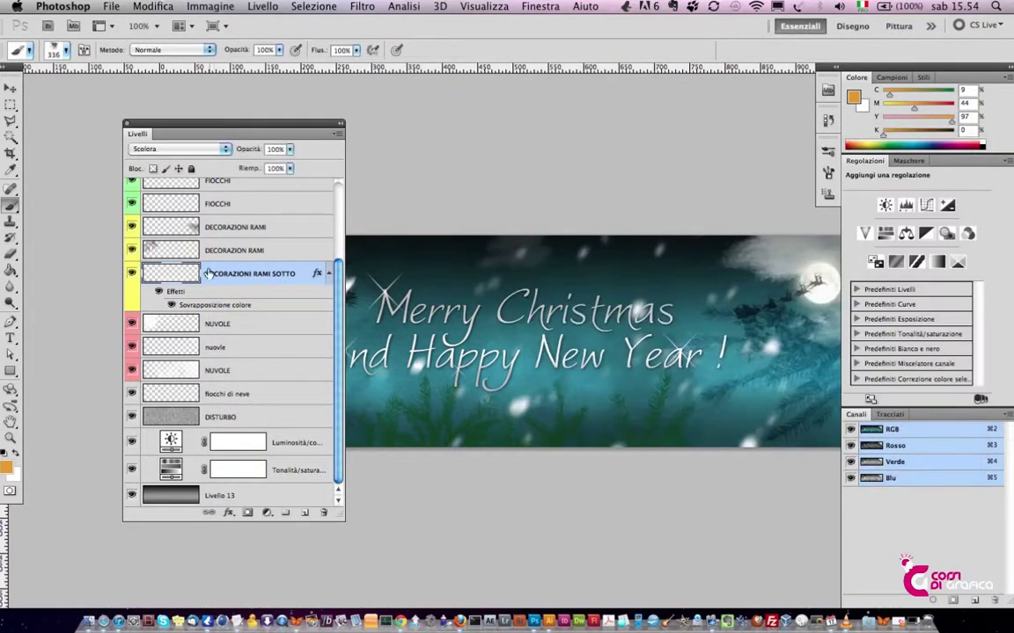
double_click(180, 274)
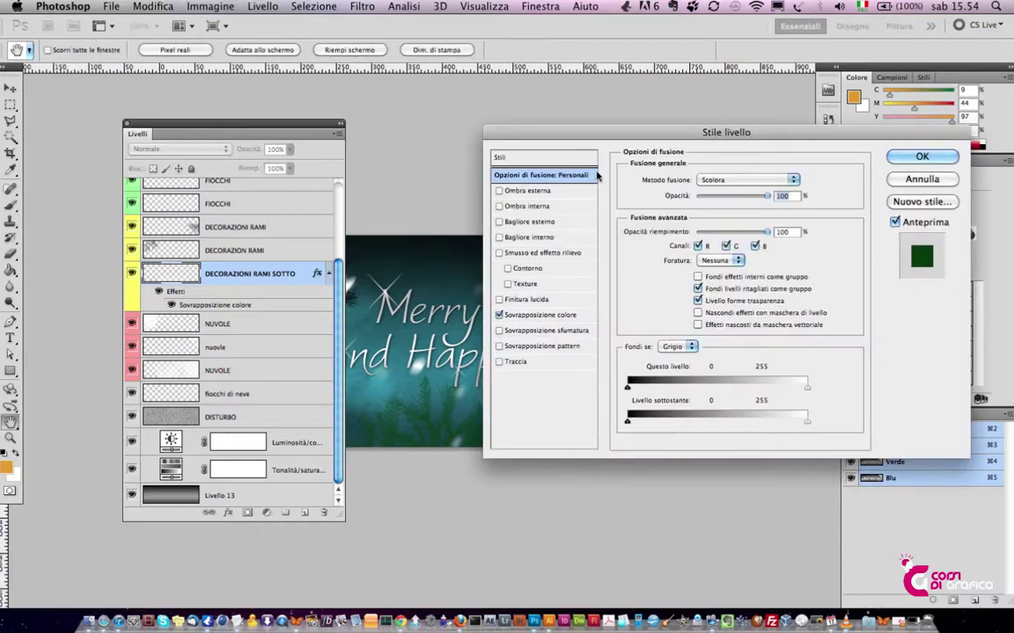
mouse_move(584, 110)
mouse_down()
mouse_move(762, 115)
mouse_move(714, 76)
mouse_up()
click(640, 252)
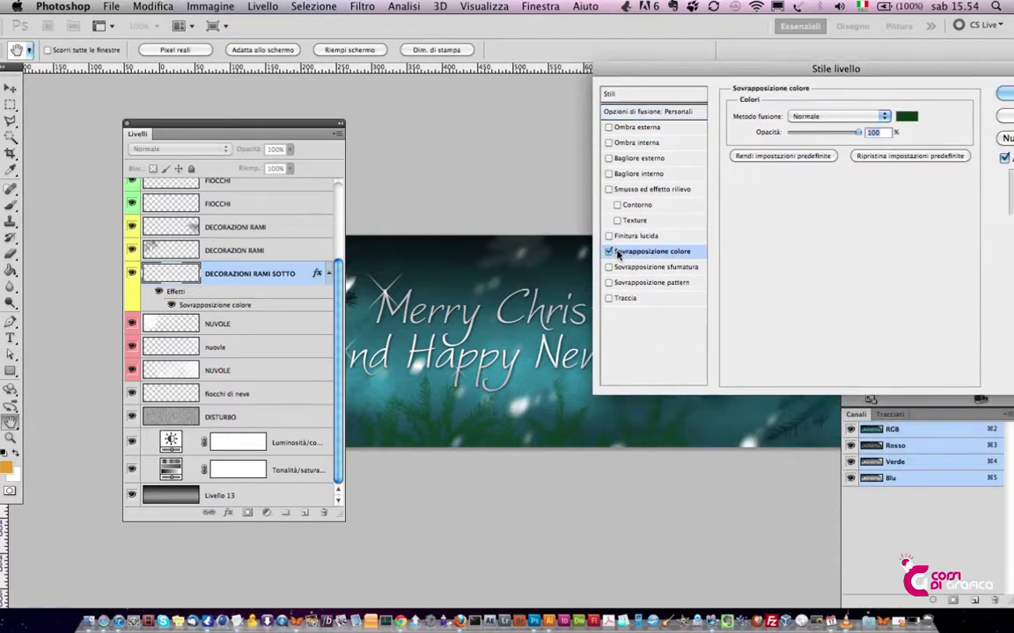
click(608, 252)
Add a Gradient Overlay with the orange-gold preset to the lower branches and confirm.
click(634, 268)
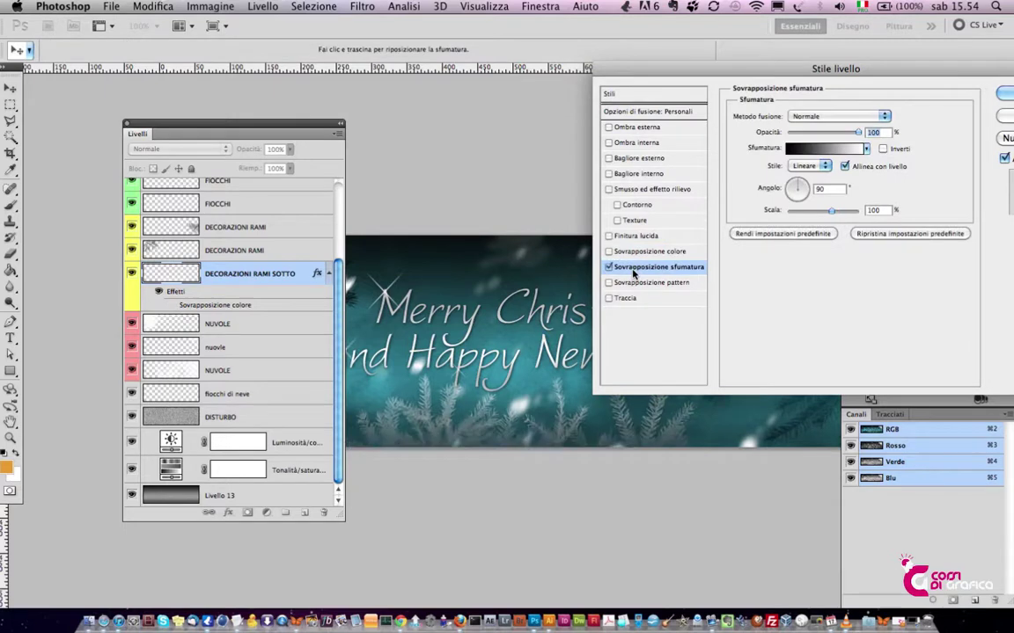
click(812, 167)
click(866, 149)
click(827, 176)
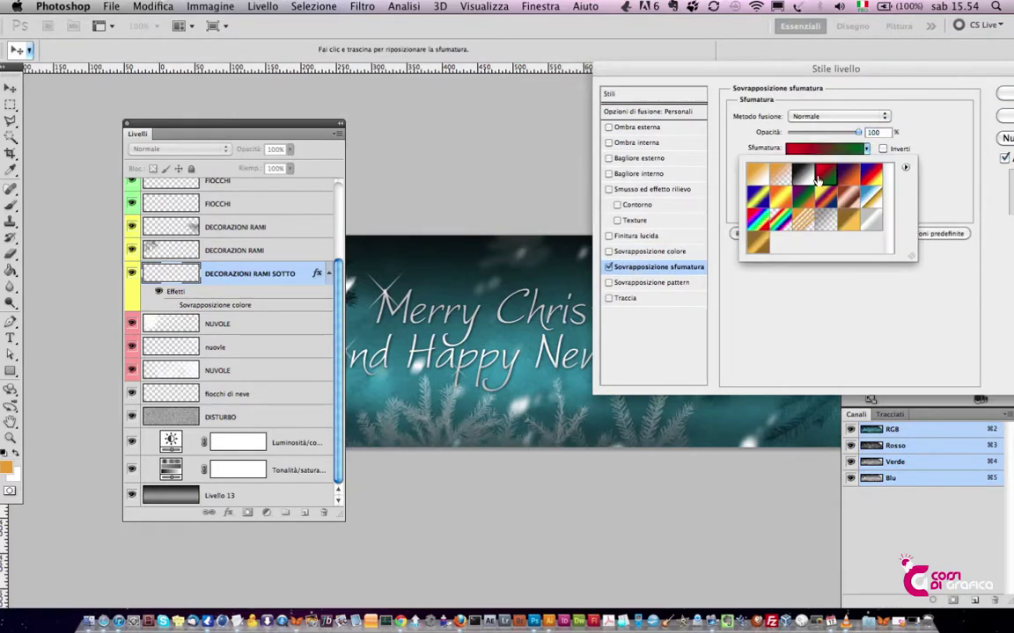
click(780, 181)
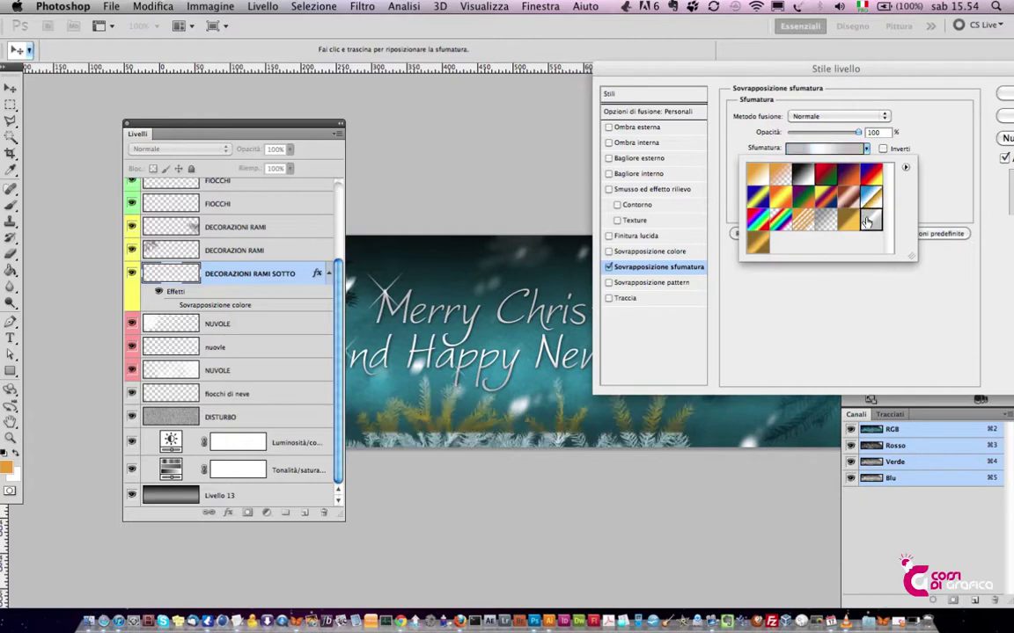
click(818, 226)
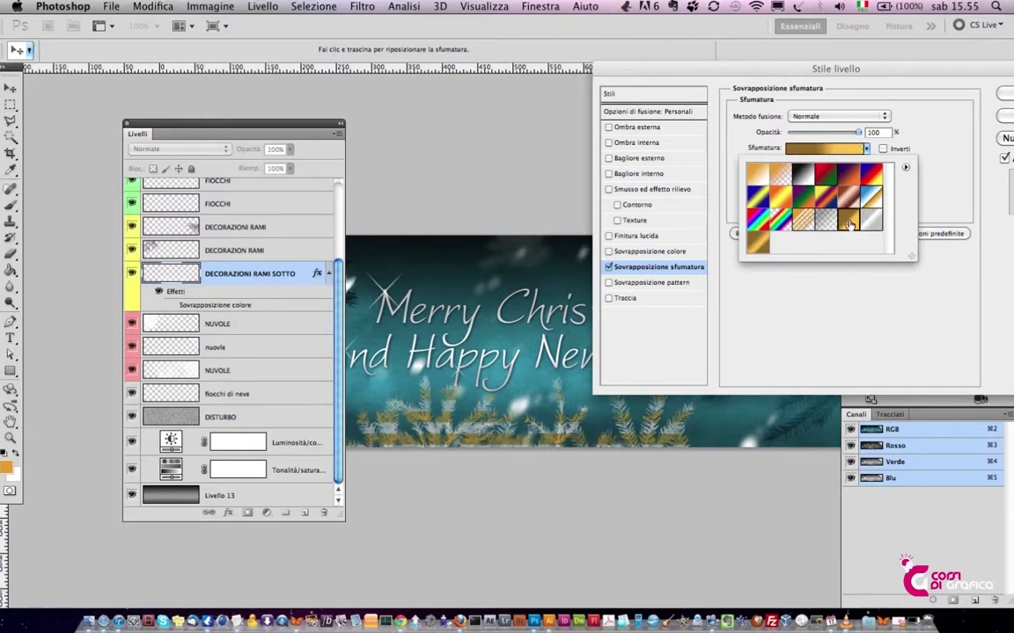
click(759, 227)
click(778, 195)
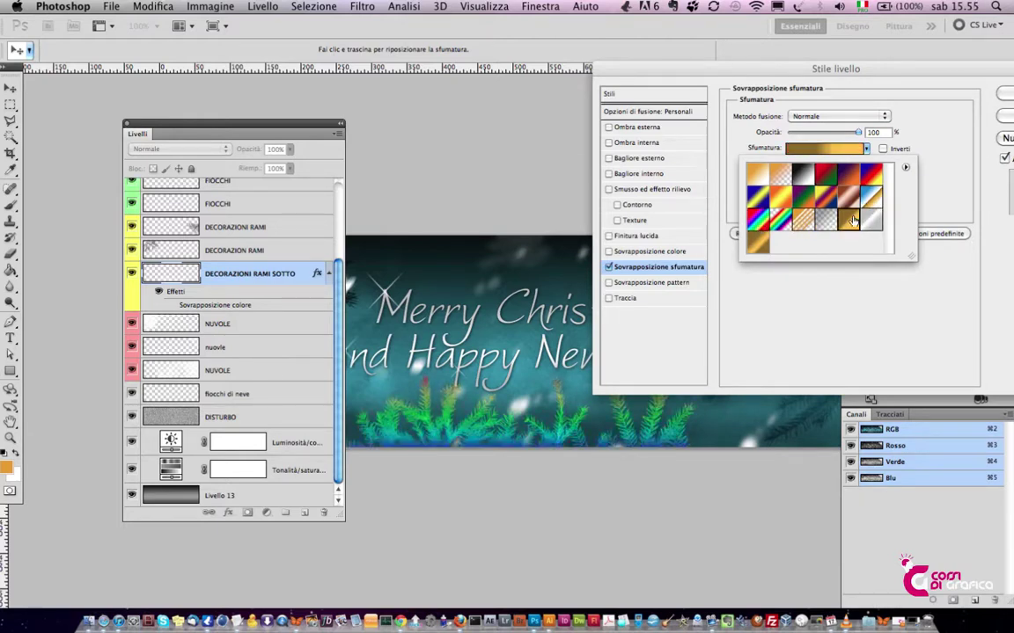
click(962, 125)
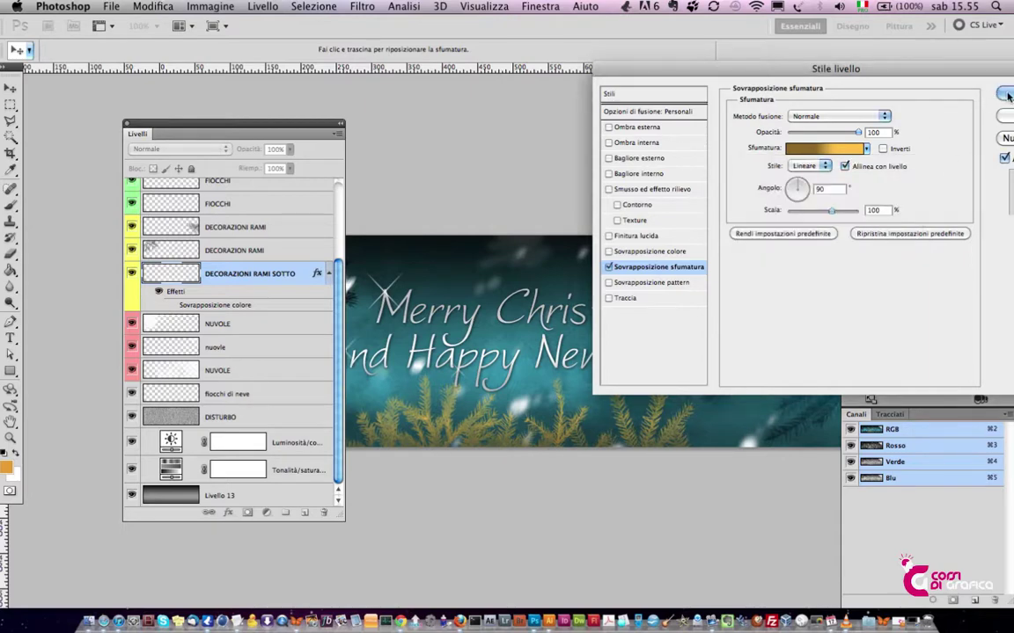
click(1008, 95)
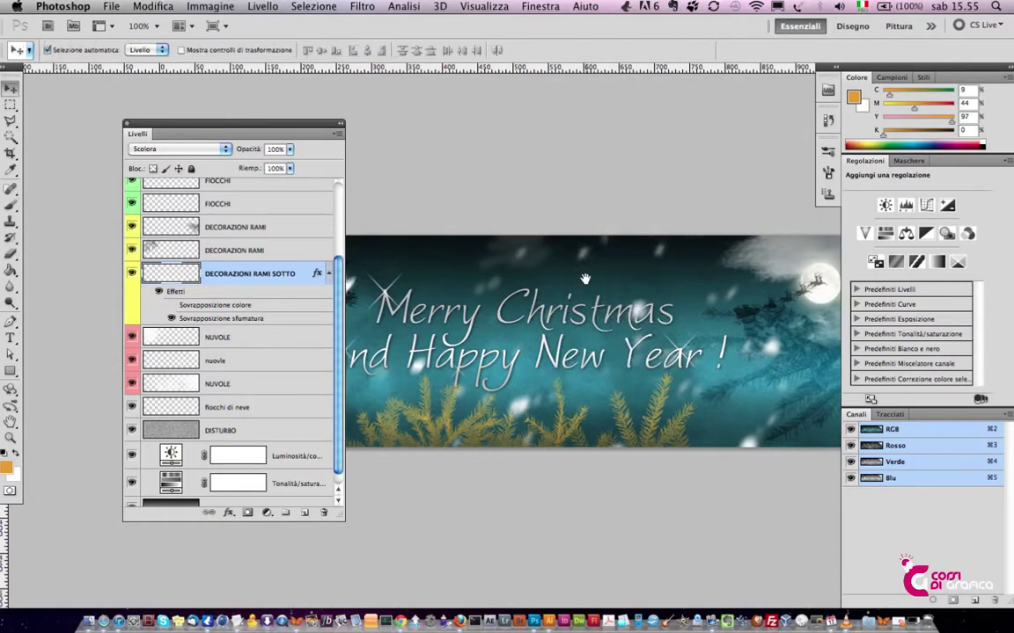
Reposition the Layers panel beside the banner and inspect the two FIOCCHI snowflake layers.
mouse_move(585, 279)
mouse_down()
mouse_move(570, 242)
mouse_move(552, 235)
mouse_up()
drag(313, 131, 244, 225)
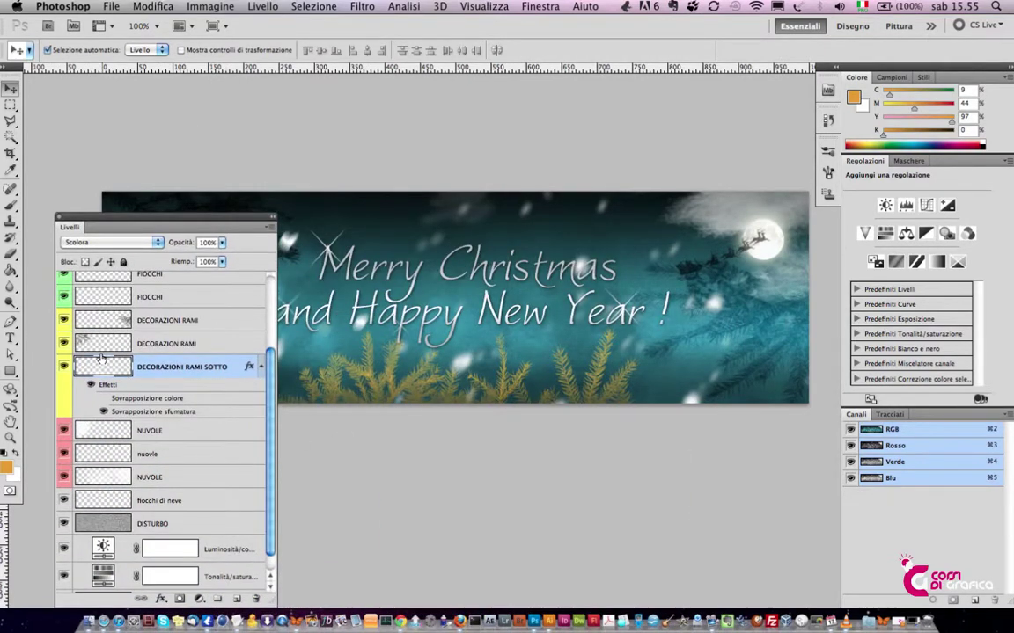
scroll(173, 354, up, 1)
scroll(176, 355, up, 2)
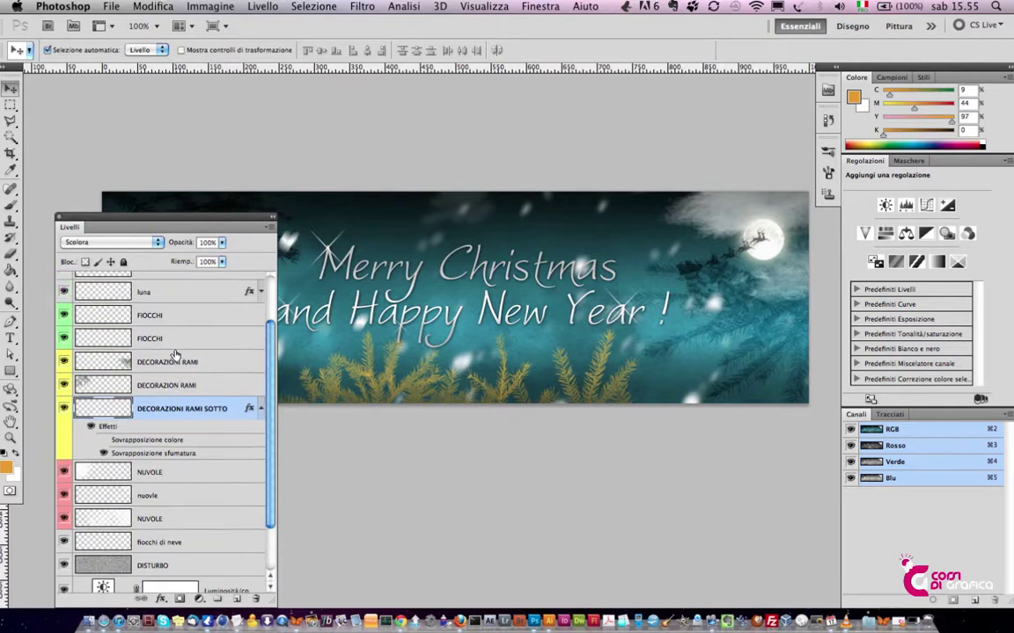
click(63, 339)
click(63, 319)
scroll(129, 349, up, 5)
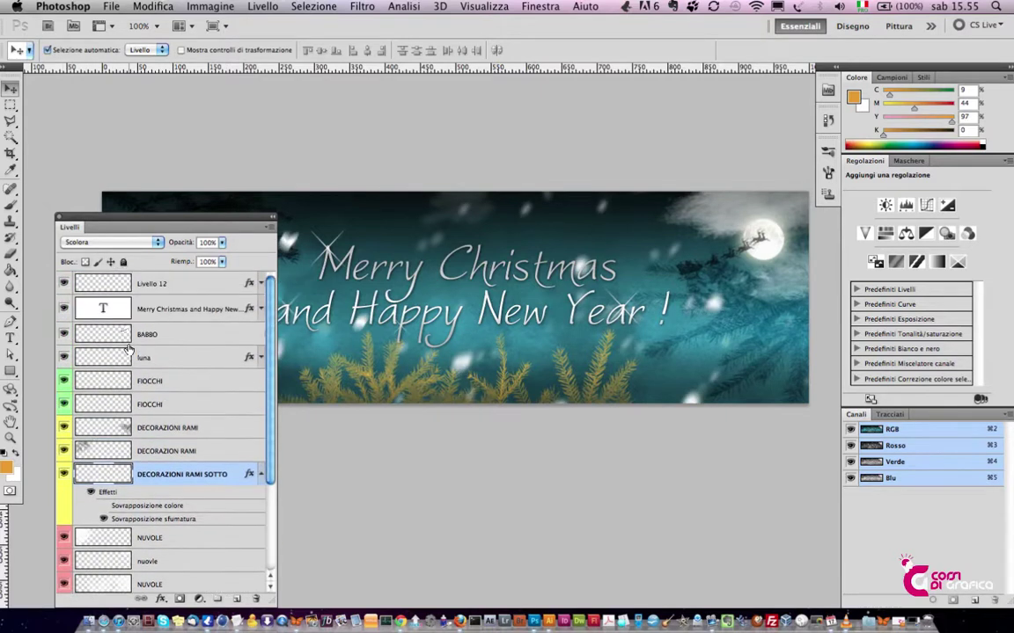
Change the luna moon layer's blend mode from Scolora to Normale.
click(107, 356)
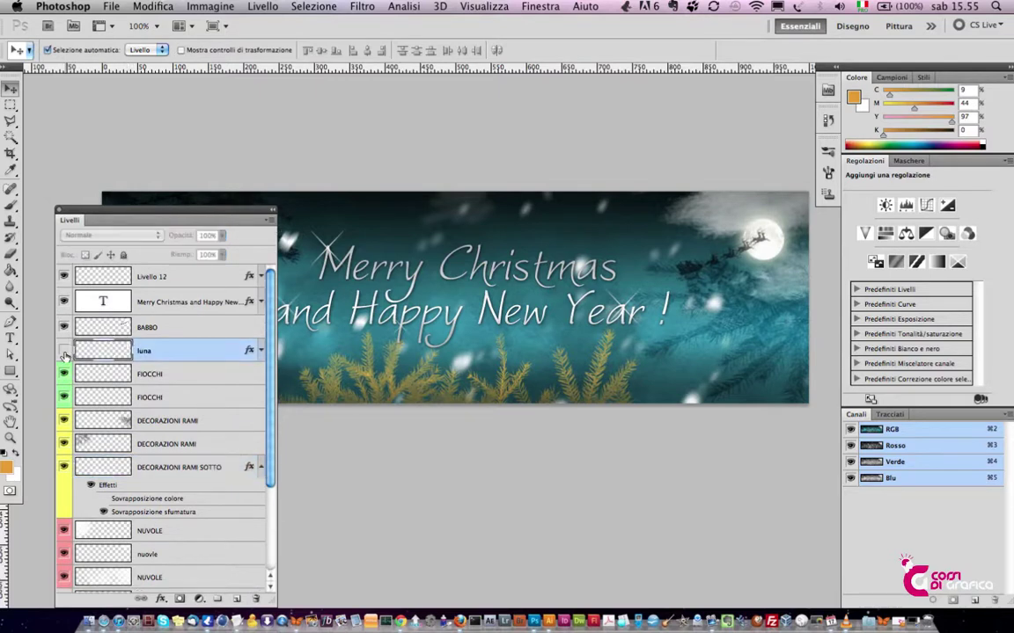
click(65, 351)
click(64, 351)
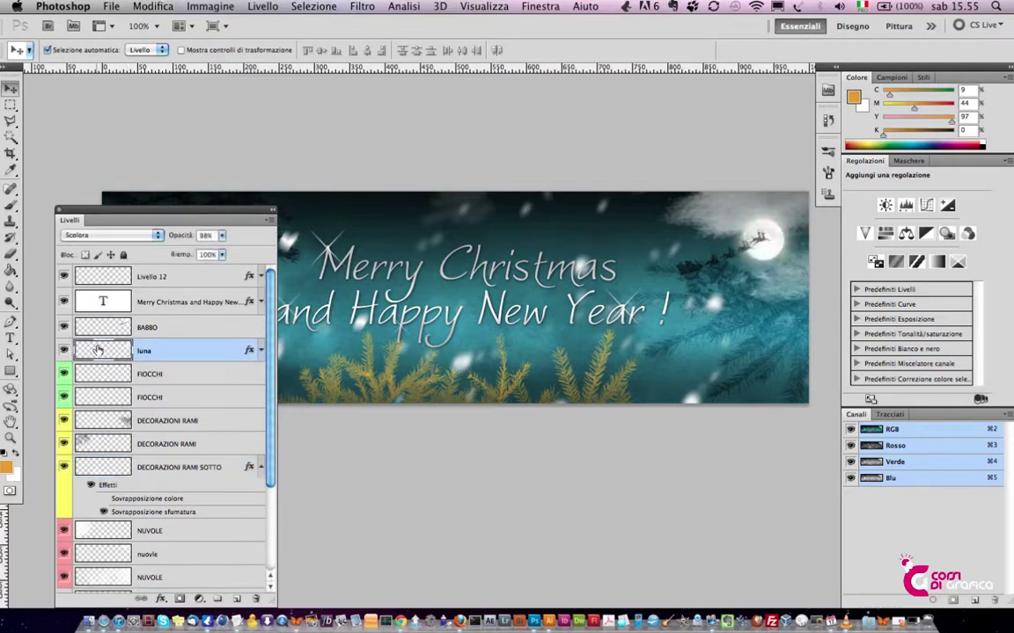
click(126, 236)
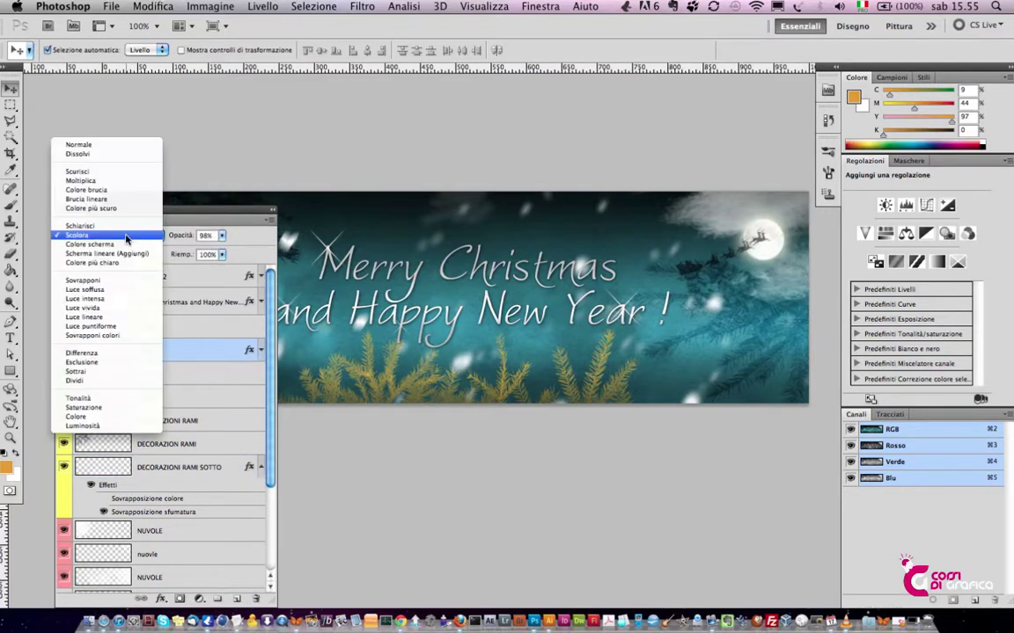
click(104, 144)
Move Santa's sleigh up-left, nudge the moon slightly, then switch to Chrome.
drag(718, 262, 663, 252)
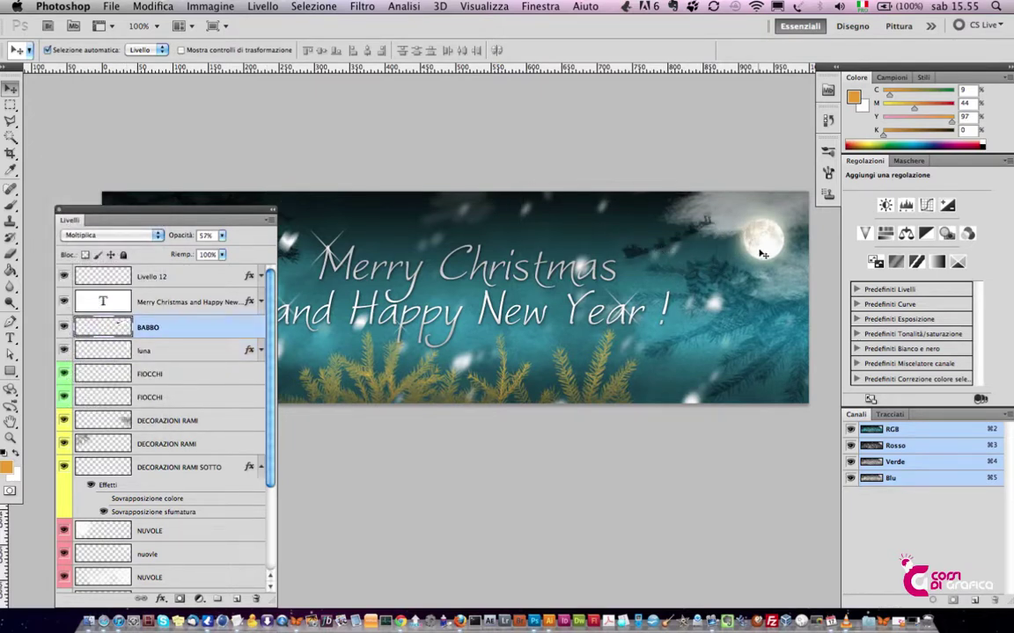
drag(762, 253, 768, 261)
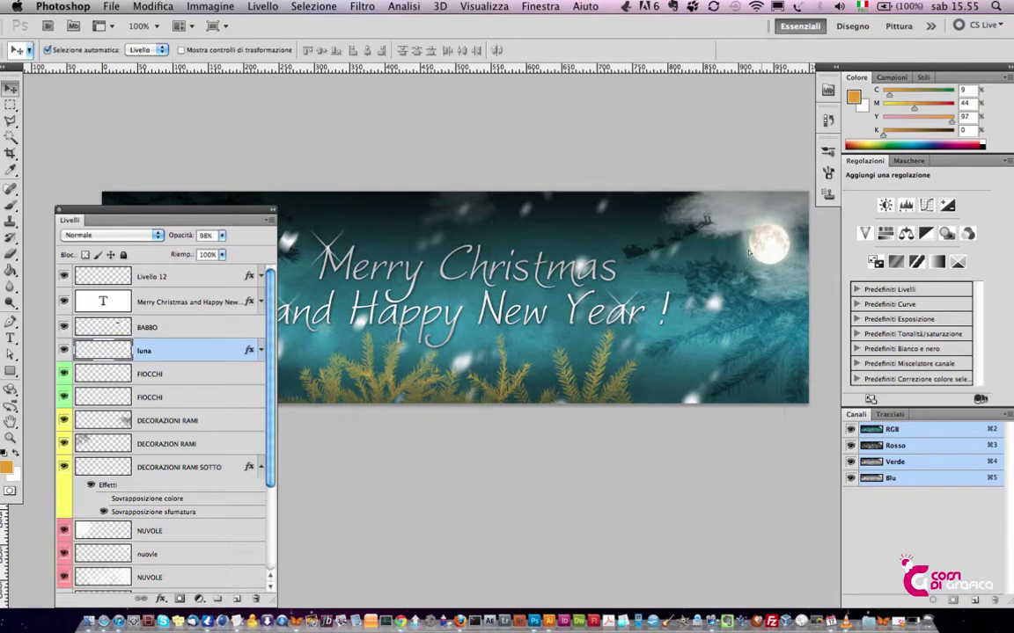
key(super+Tab)
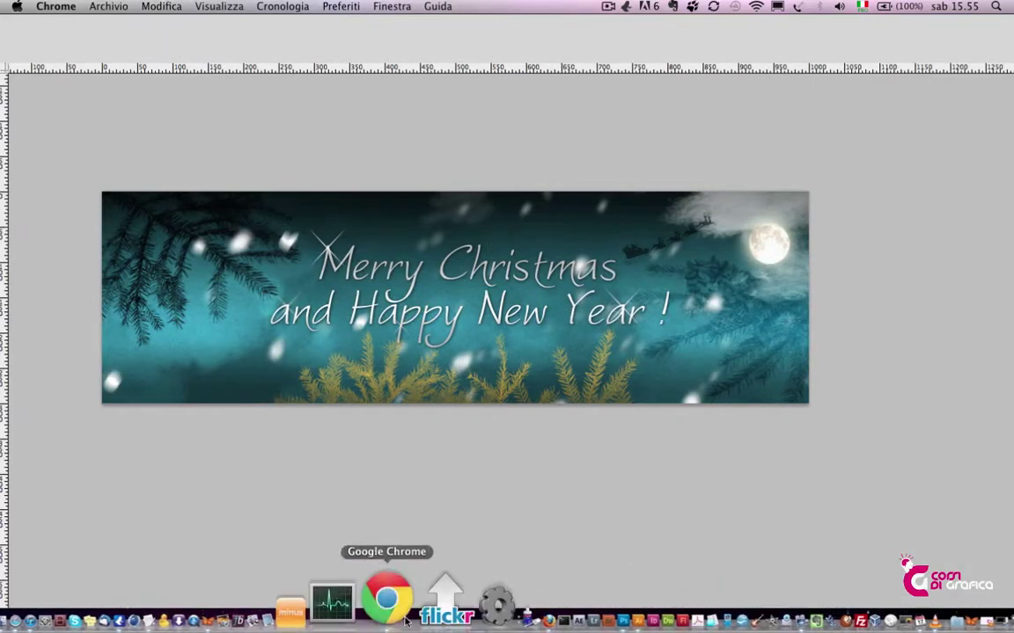
In Chrome, go to google.it and run an image search for 'moon'.
click(405, 619)
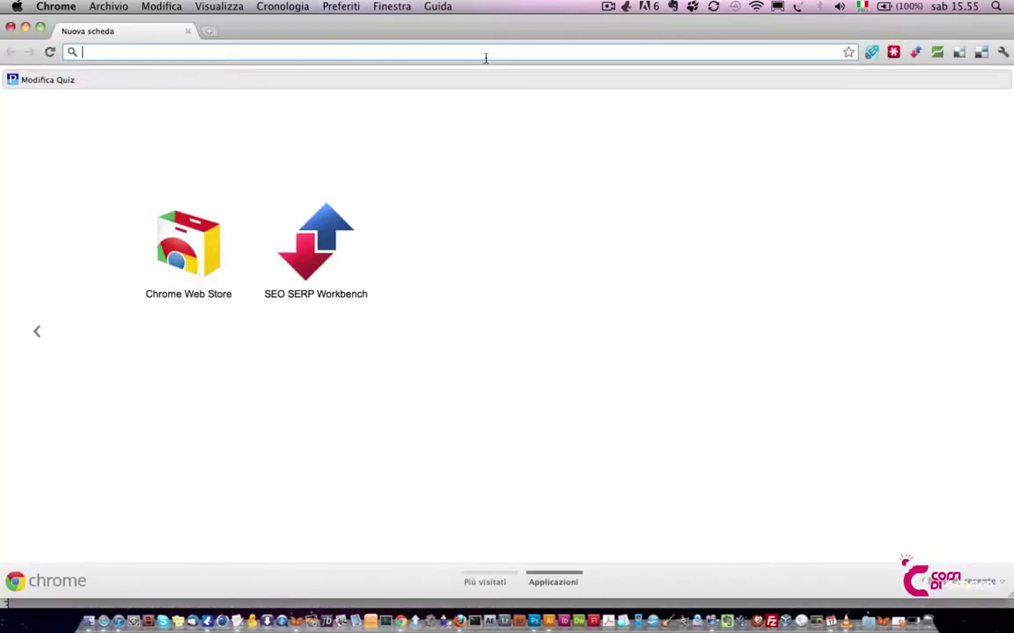
text(google.it)
key(Return)
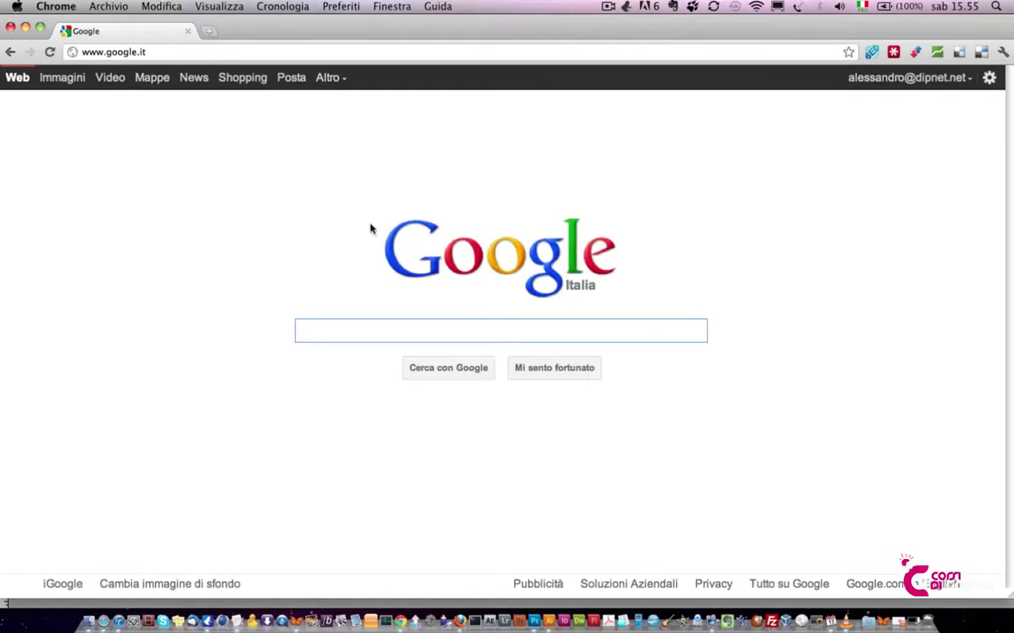
click(60, 78)
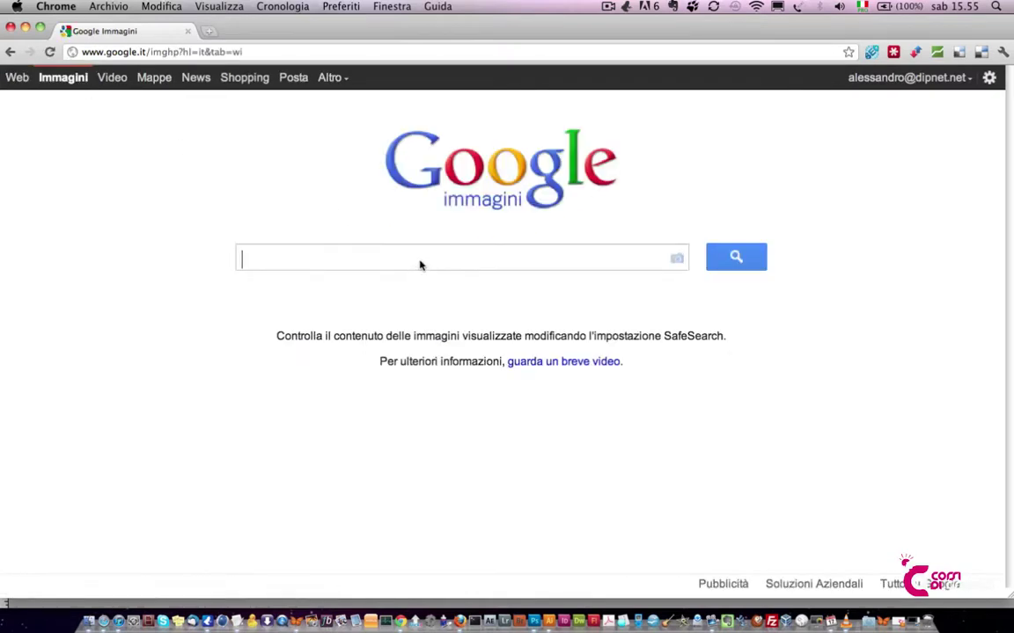
text(moon)
key(Return)
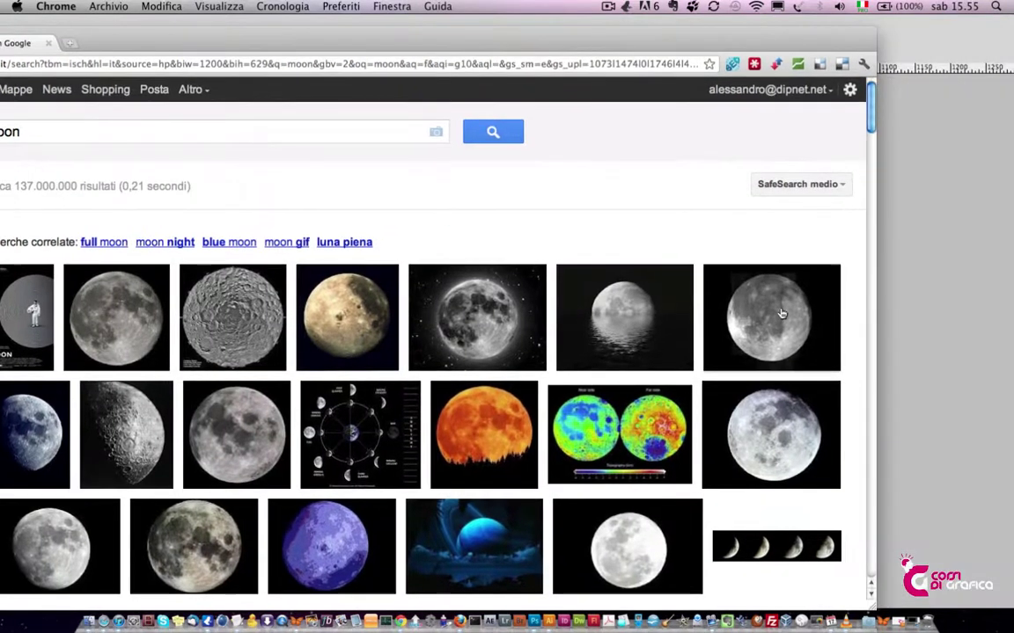
Save the full-size moon photo clem_full_moon_strtrk.jpg to the Desktop (Scrivania).
right_click(919, 297)
click(774, 299)
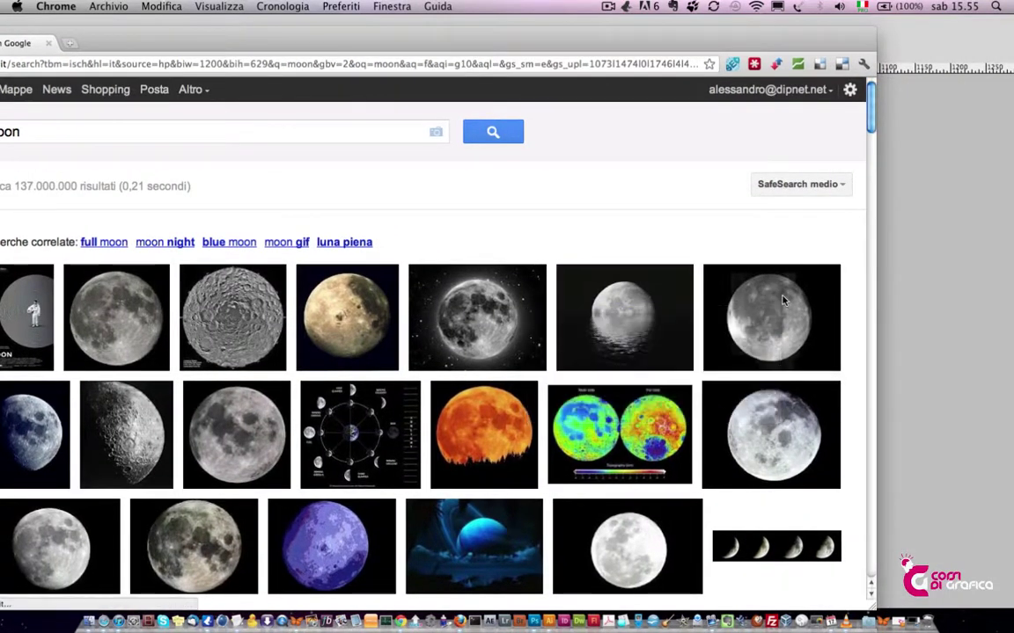
click(758, 289)
right_click(227, 274)
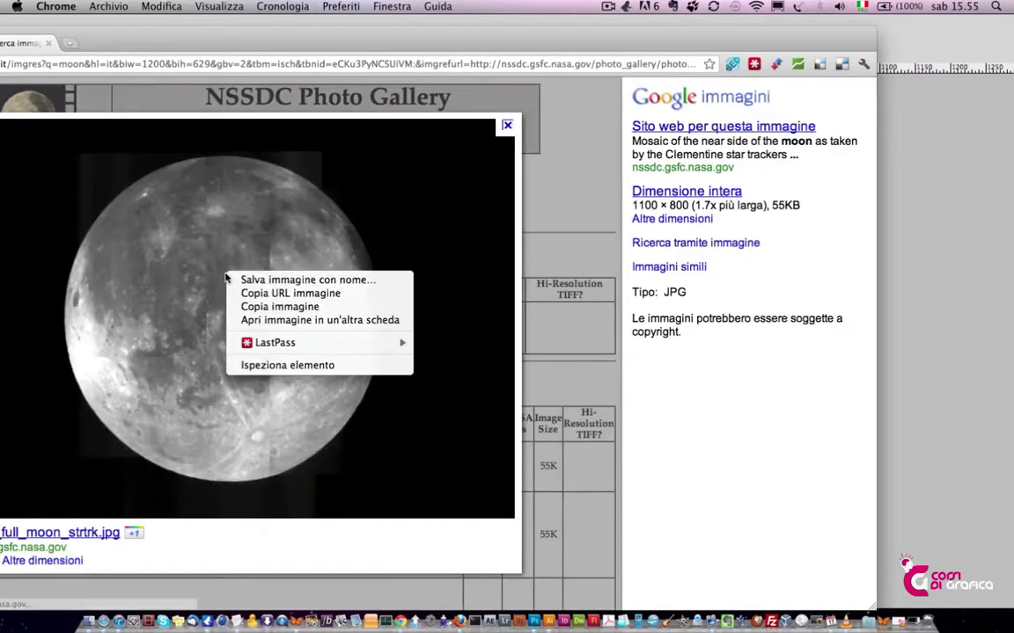
click(246, 280)
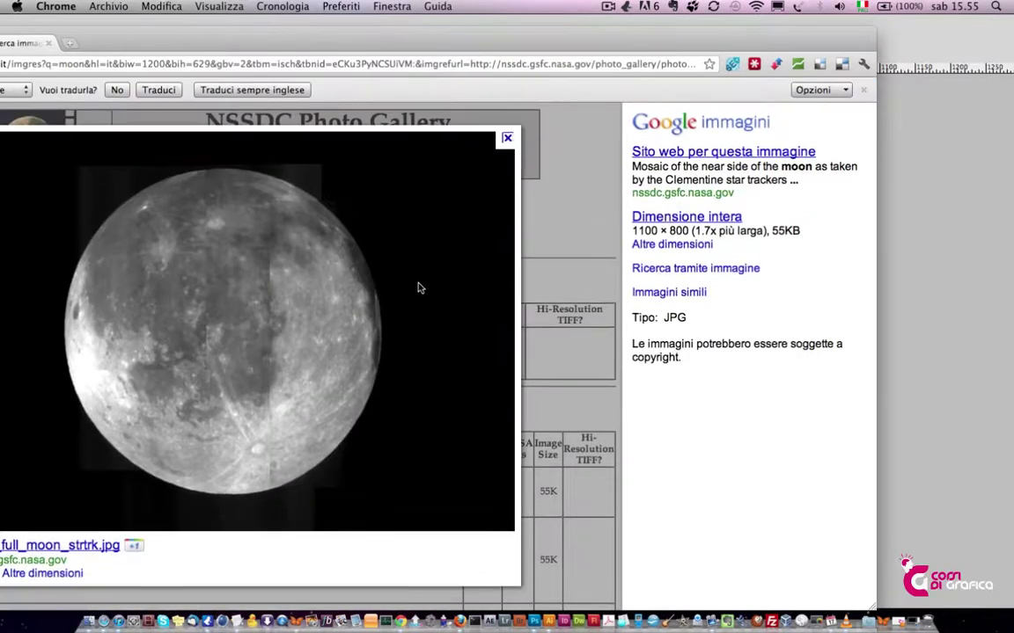
click(351, 124)
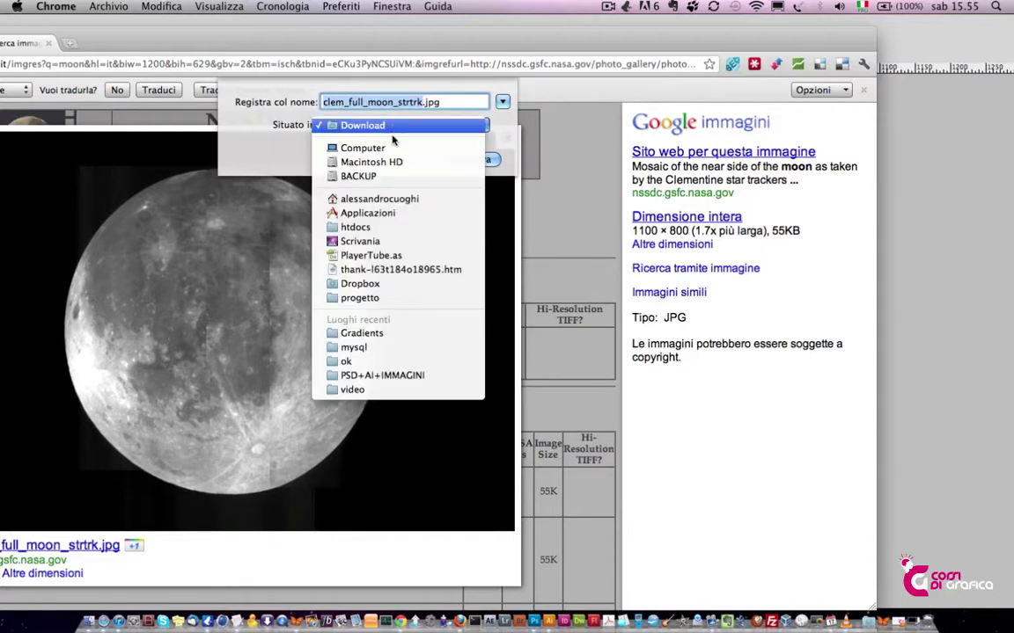
click(388, 241)
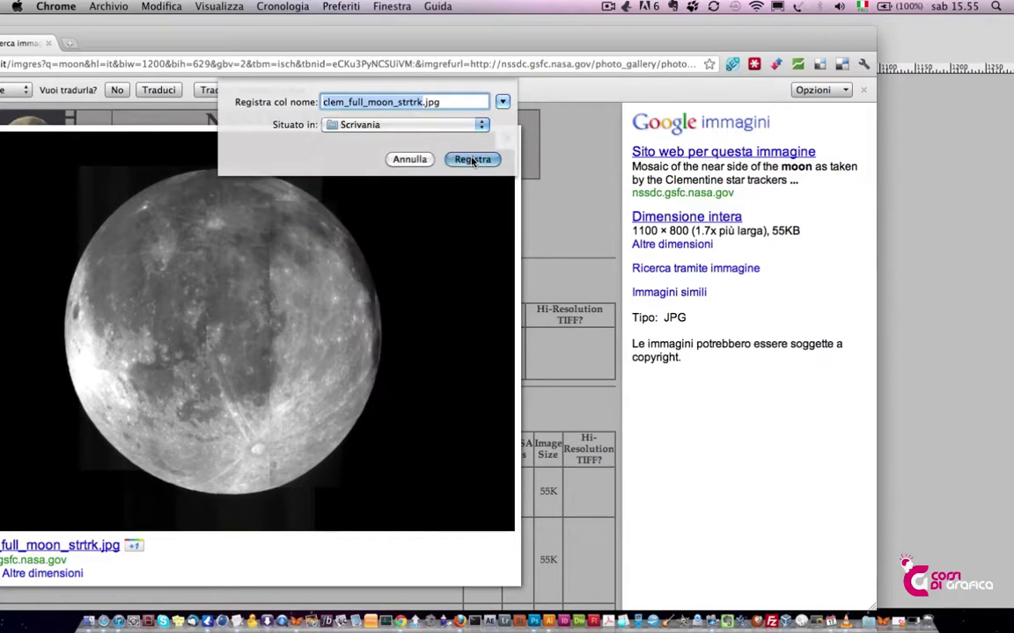
click(471, 161)
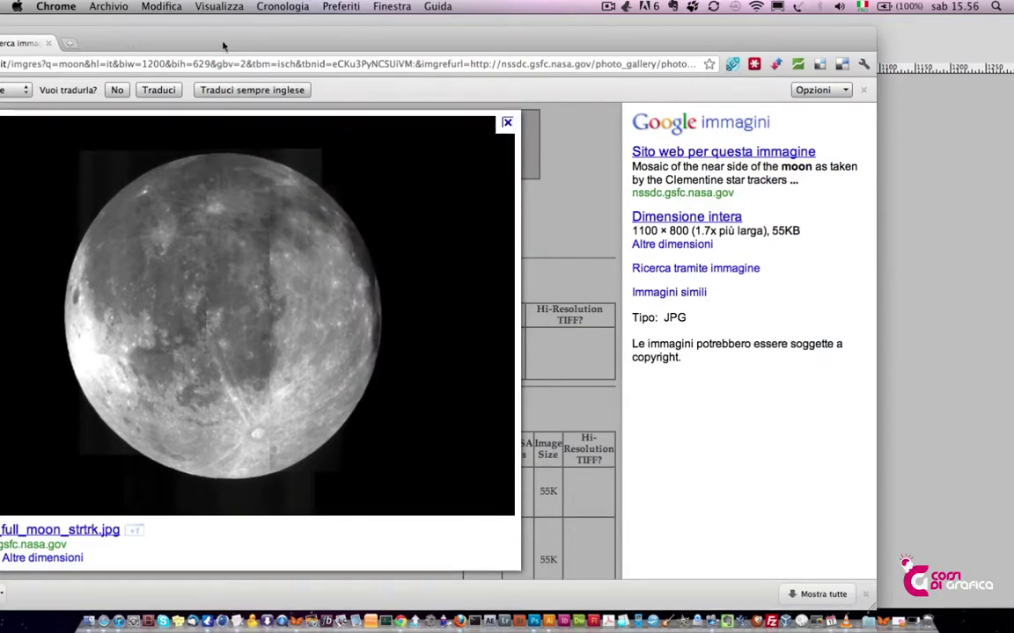
key(super+Tab)
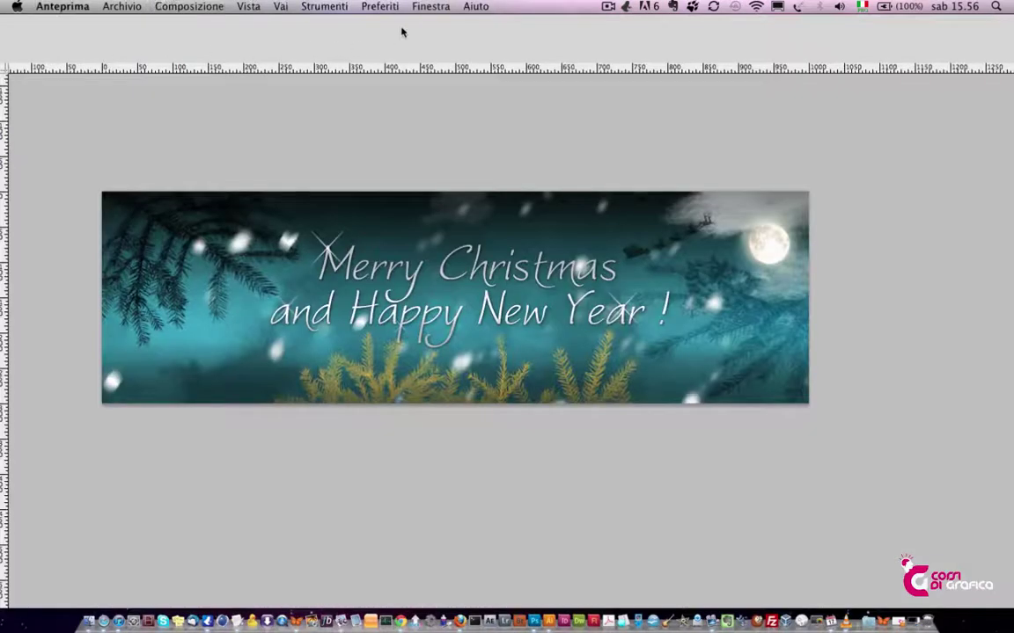
Drag clem_full_moon_strtrk.jpg from the Desktop onto the banner and commit the placement.
click(406, 187)
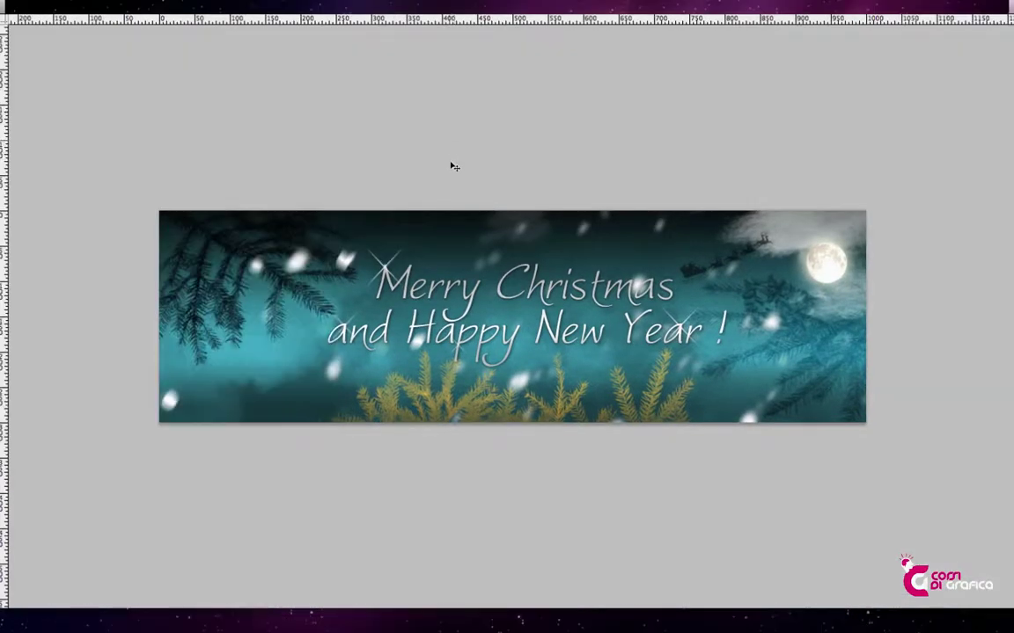
key(super+Tab)
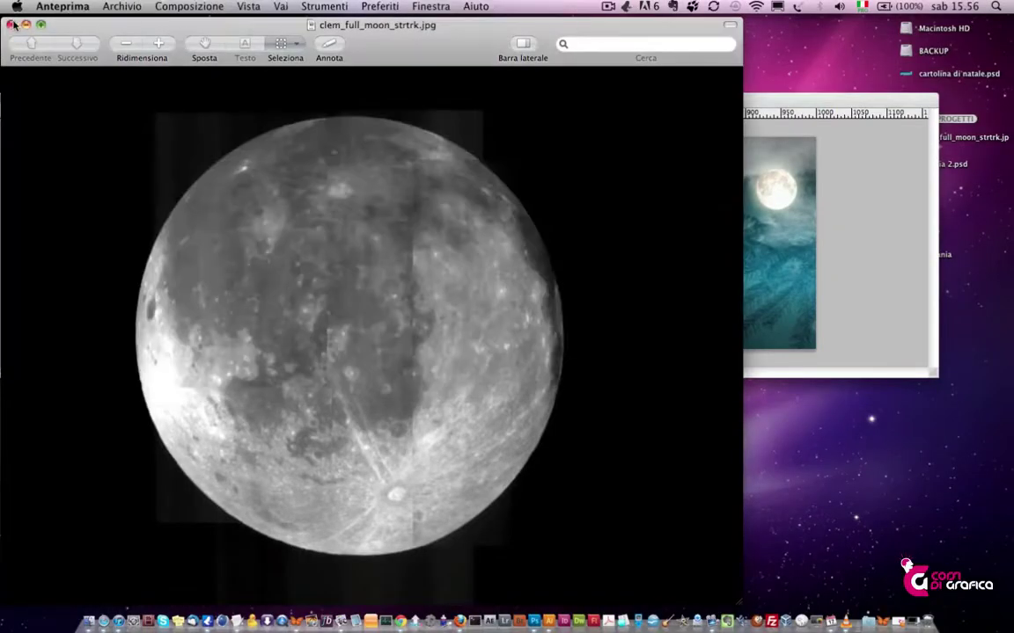
click(11, 24)
drag(821, 104, 759, 39)
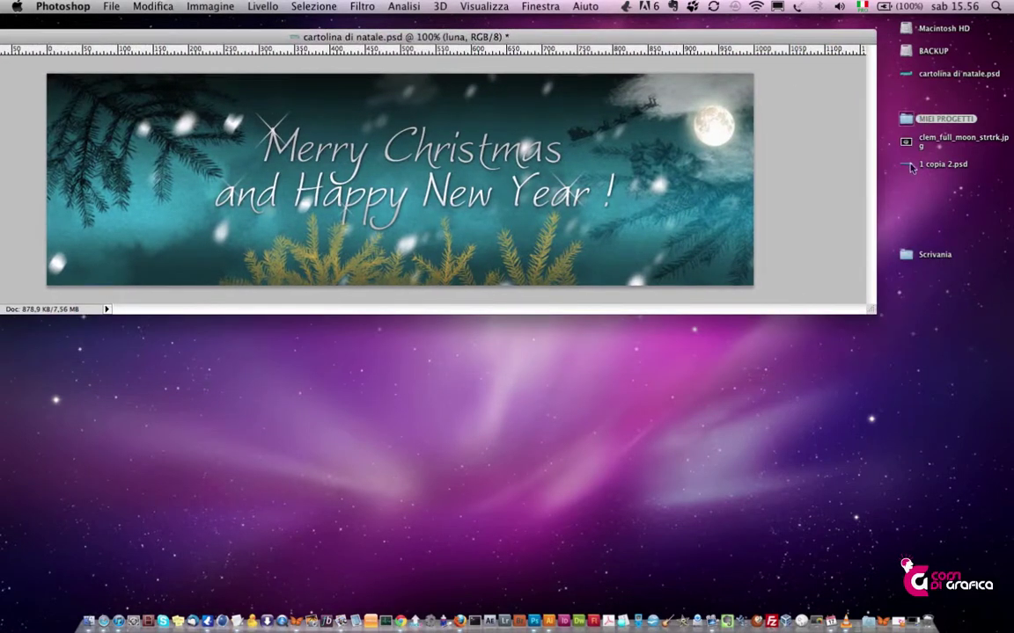
click(908, 144)
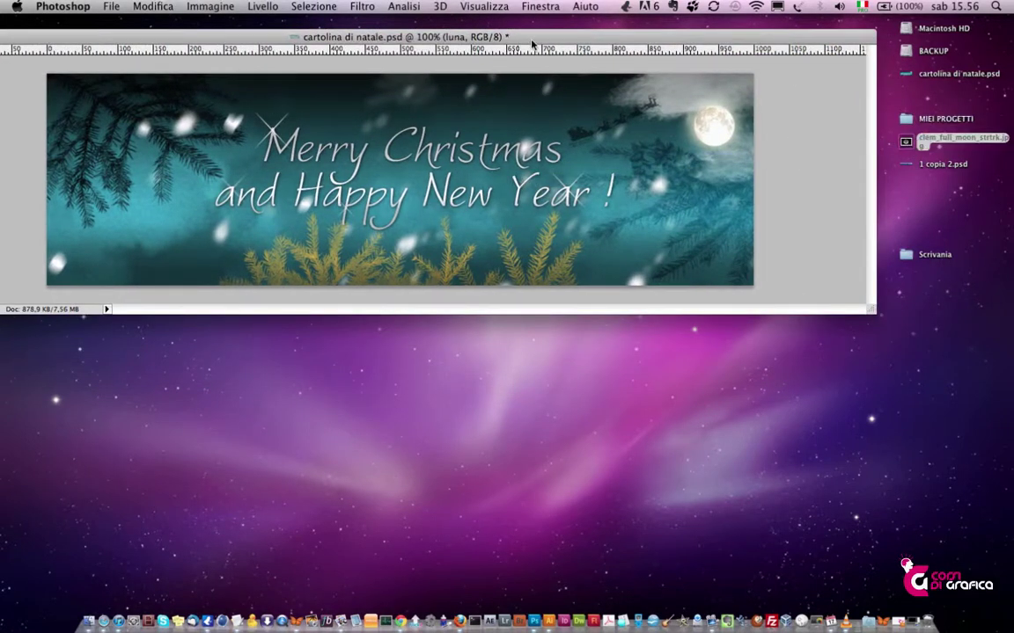
drag(532, 42, 508, 145)
key(Return)
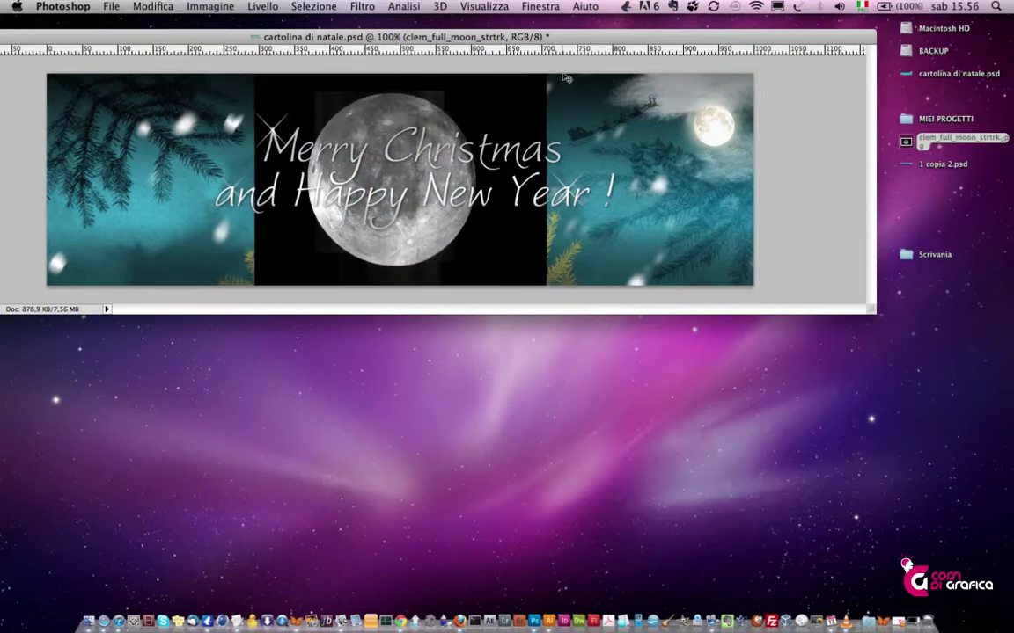
Restore the hidden panels and show the banner full screen with menus.
drag(569, 42, 612, 169)
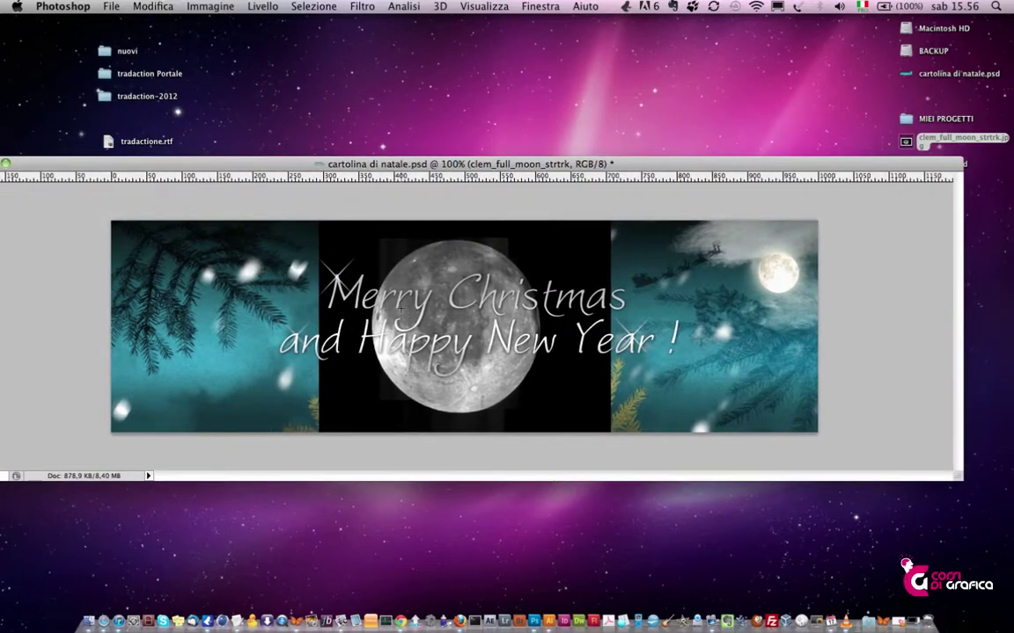
key(Tab)
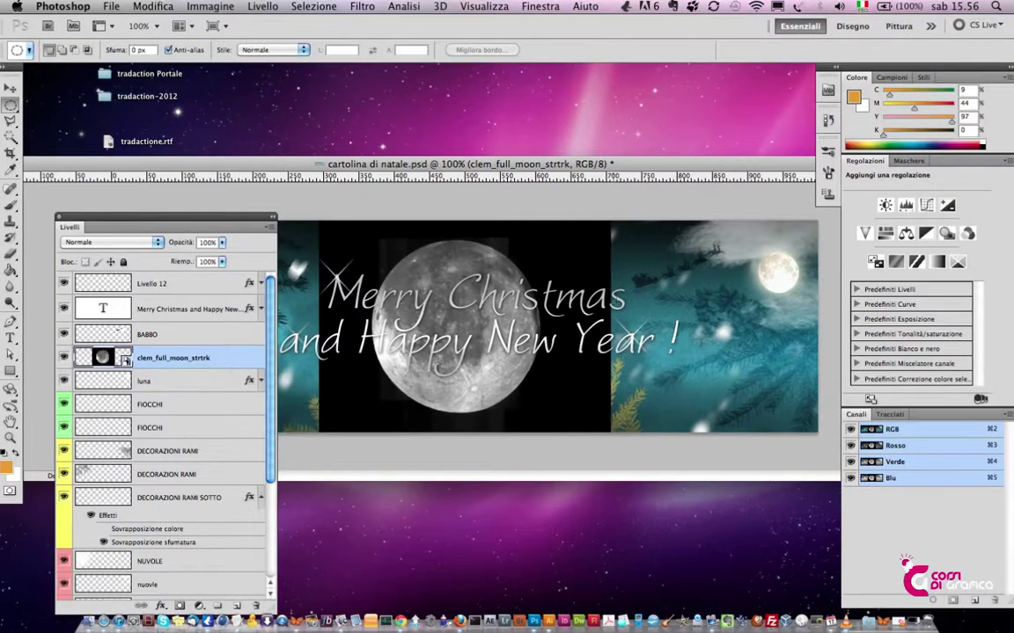
key(f)
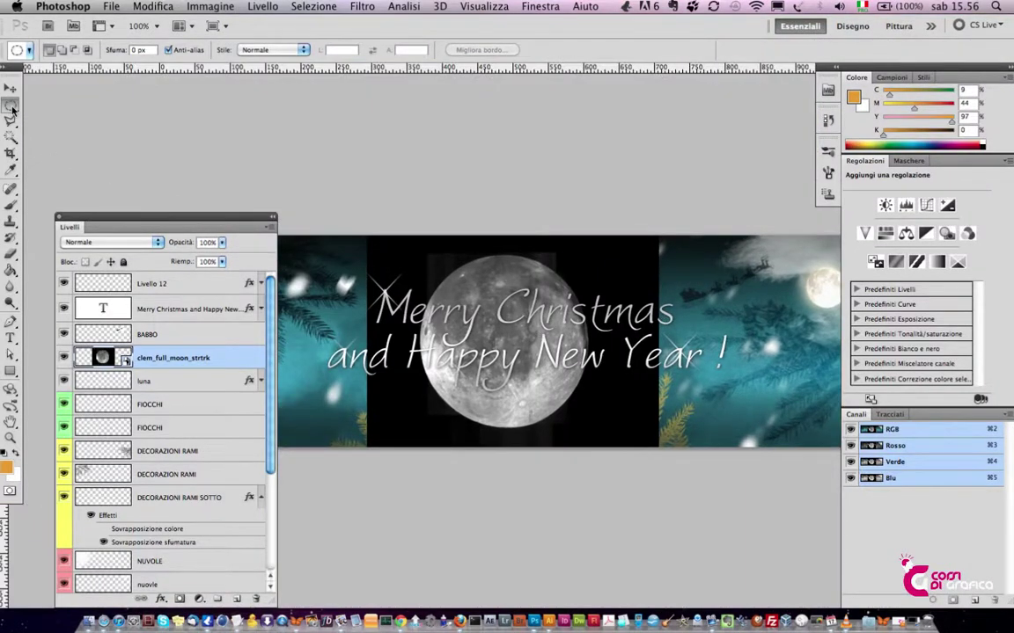
drag(11, 109, 41, 108)
Draw an elliptical selection around the moon and fit it with Transform Selection.
drag(428, 242, 585, 428)
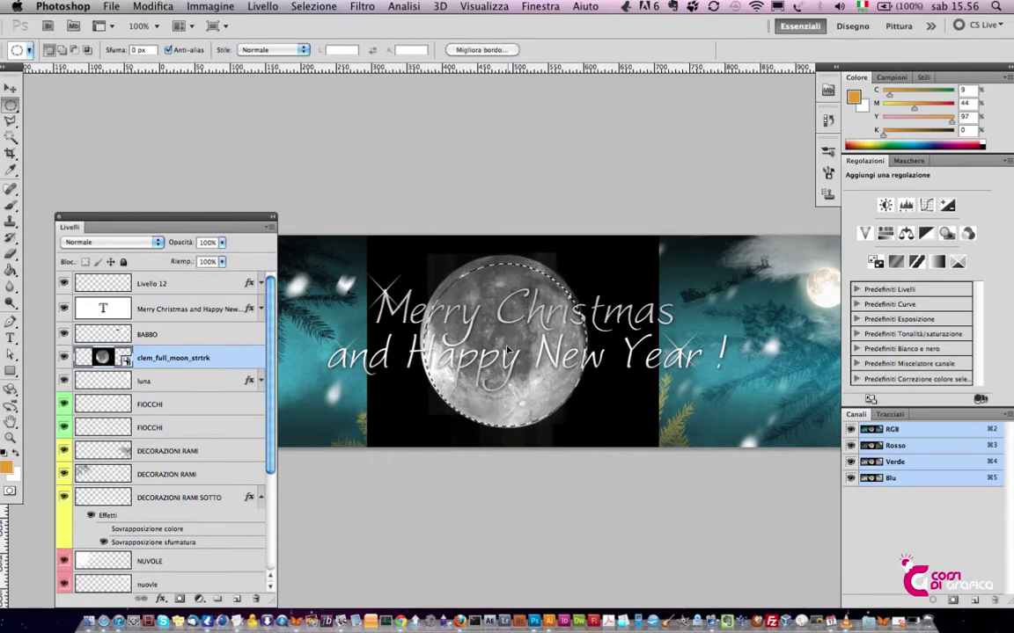
right_click(451, 309)
click(493, 534)
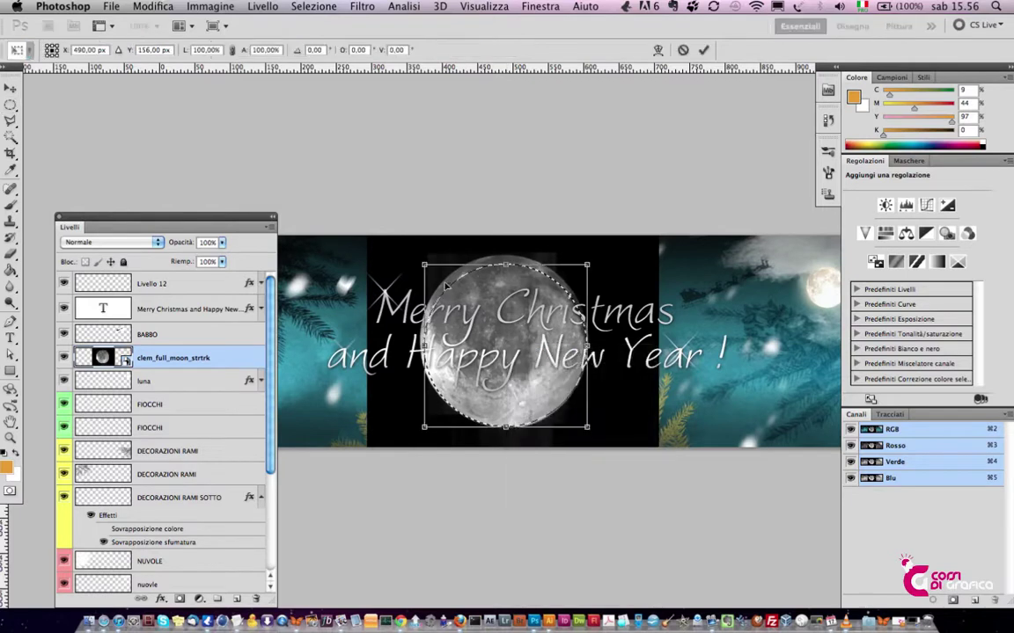
drag(424, 264, 414, 255)
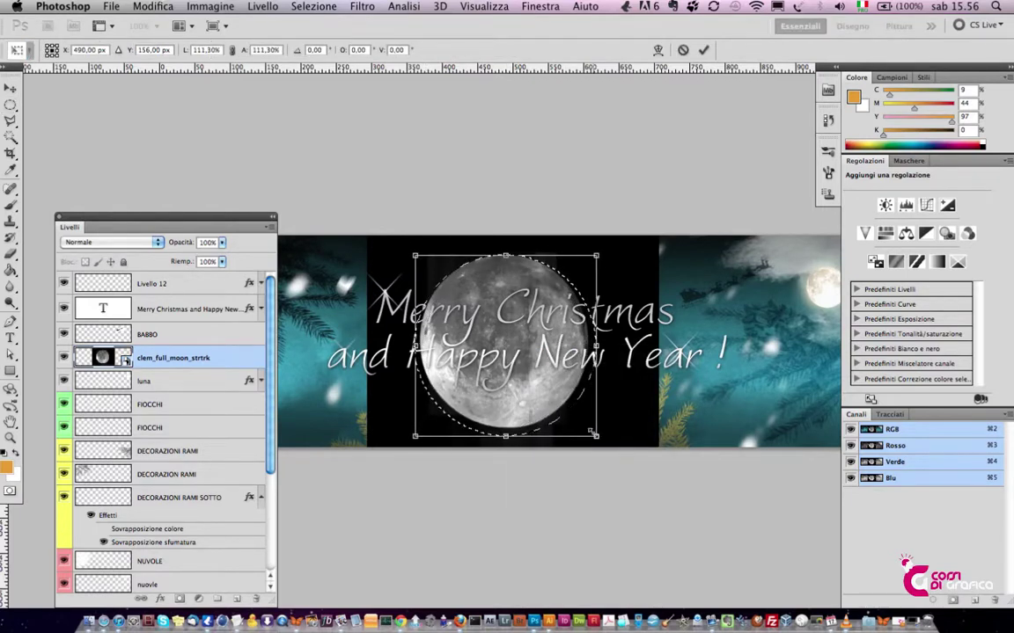
drag(592, 432, 586, 427)
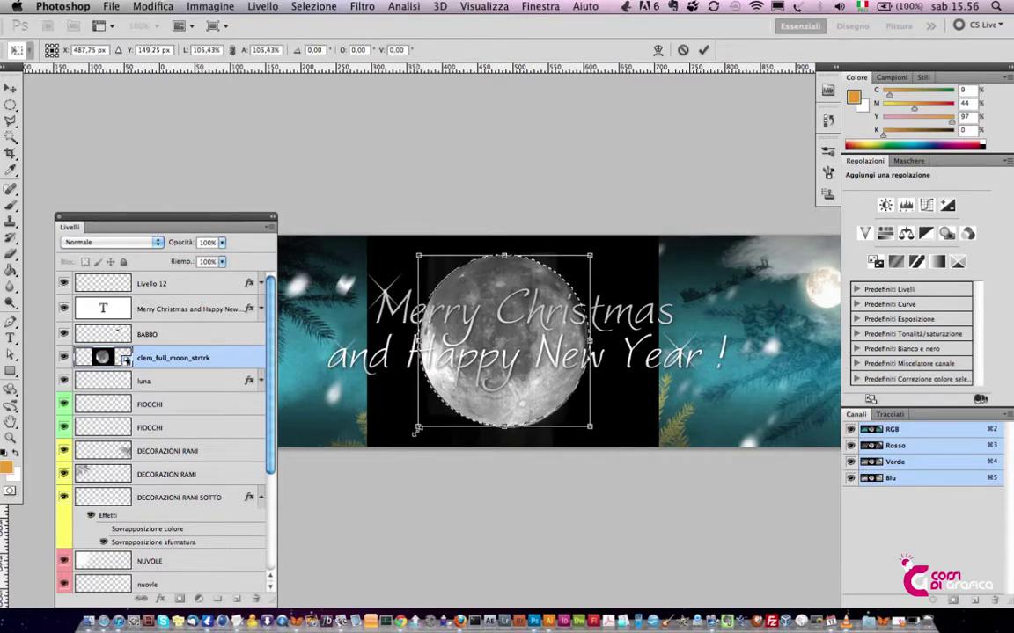
key(Return)
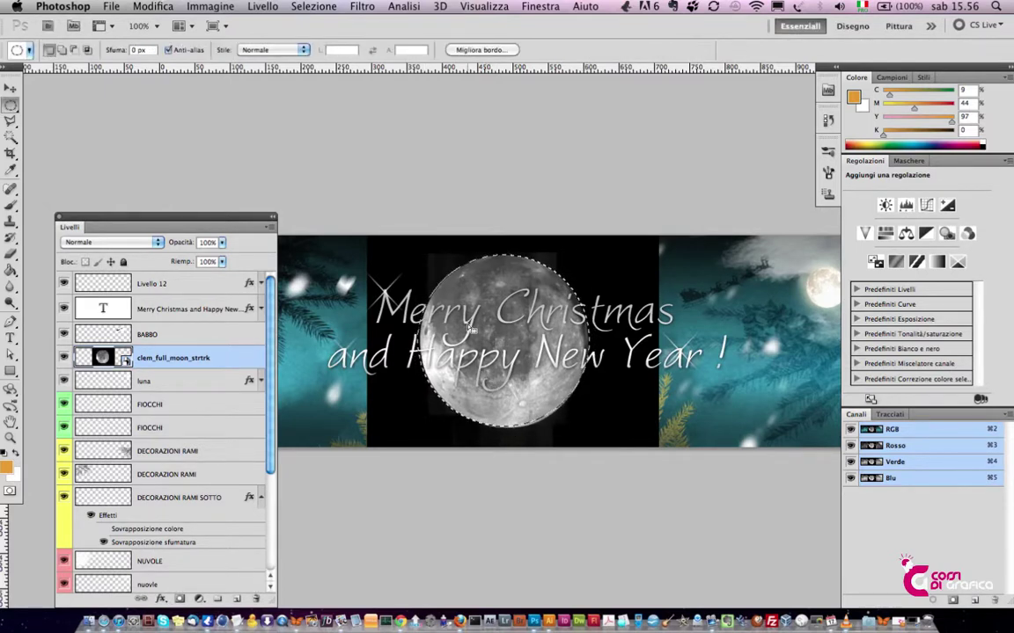
Rasterize the moon layer, invert the selection, delete the black square and deselect.
right_click(467, 328)
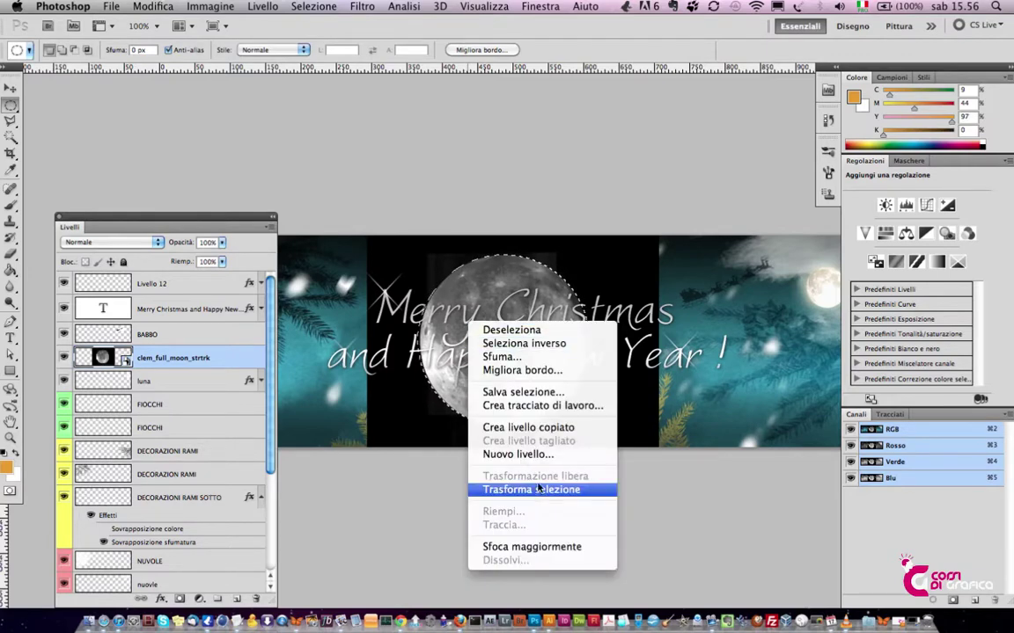
key(Escape)
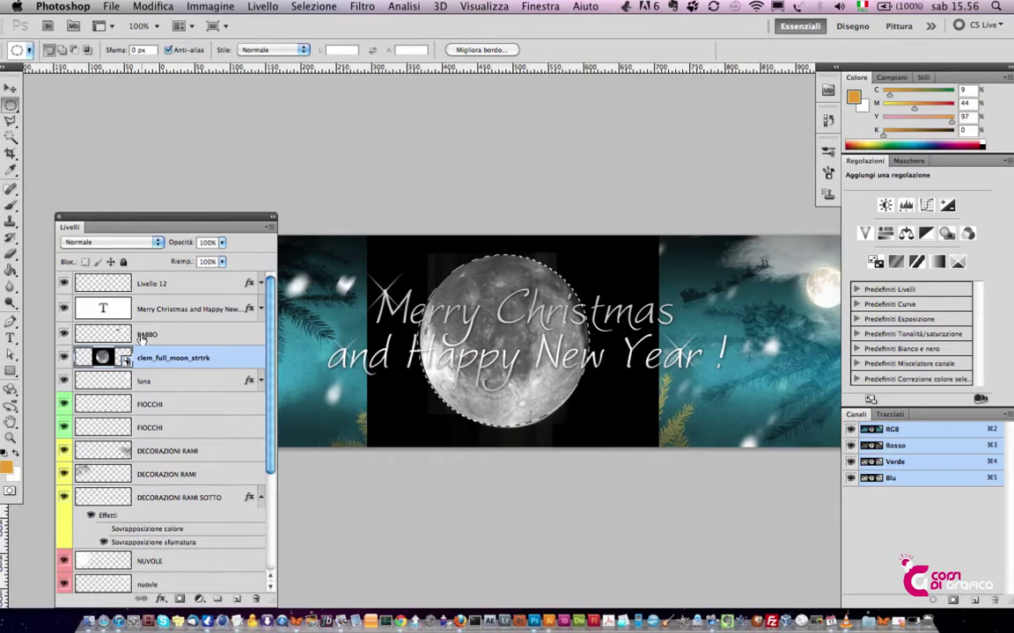
right_click(121, 357)
key(Escape)
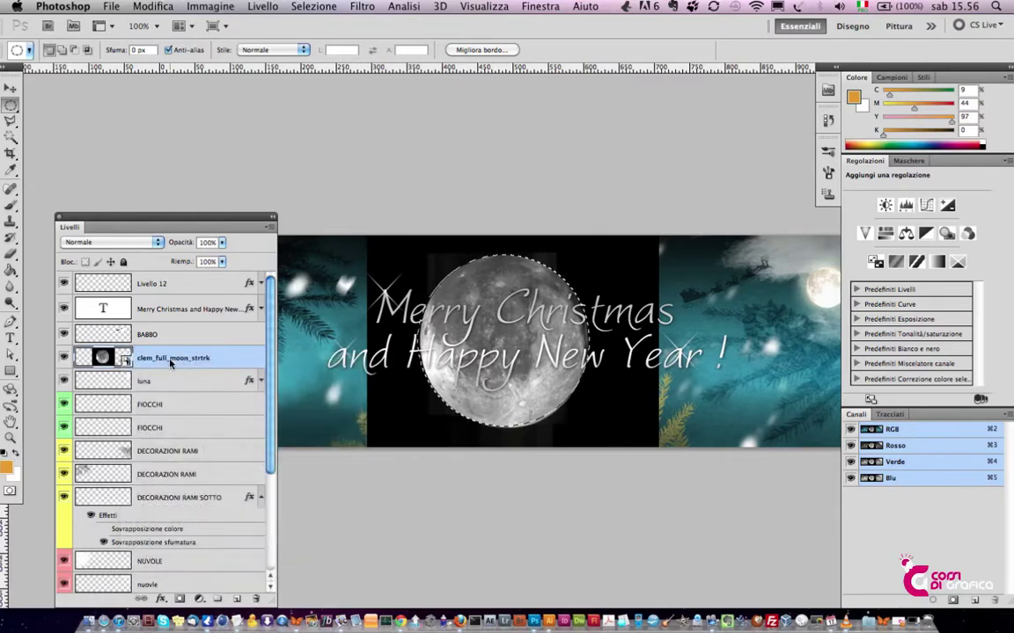
right_click(147, 357)
click(176, 389)
right_click(478, 323)
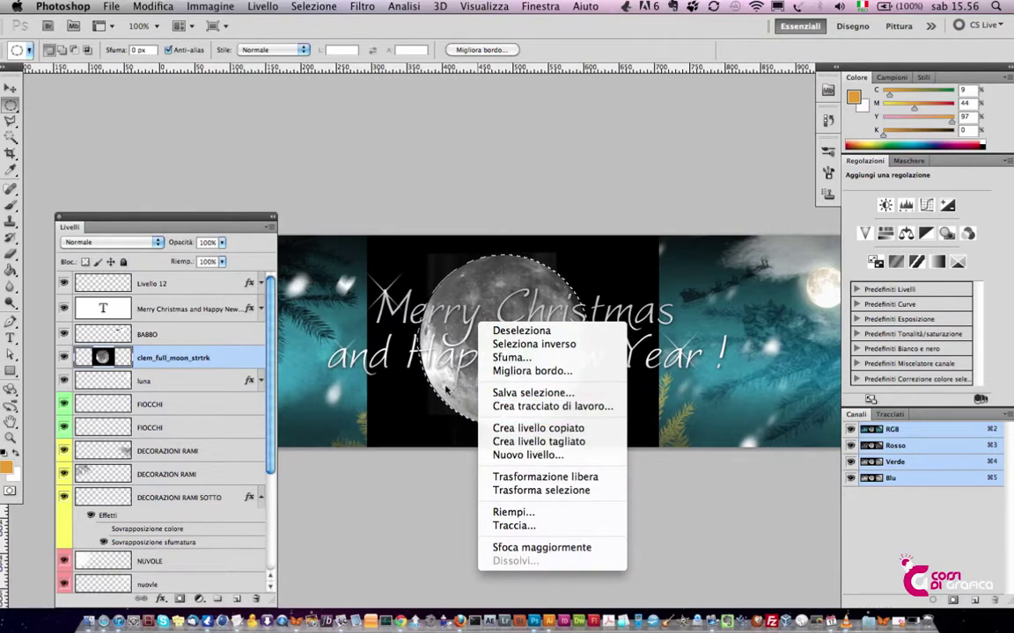
click(515, 345)
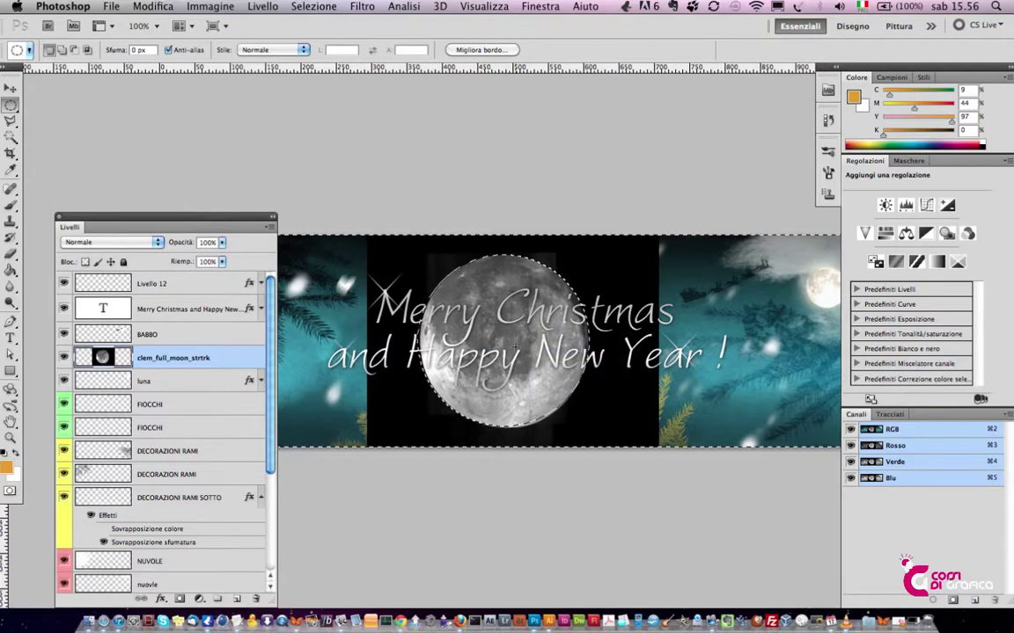
key(Delete)
key(ctrl+d)
Scale the added moon down to about 38%, undoing an accidental greeting-text move.
key(v)
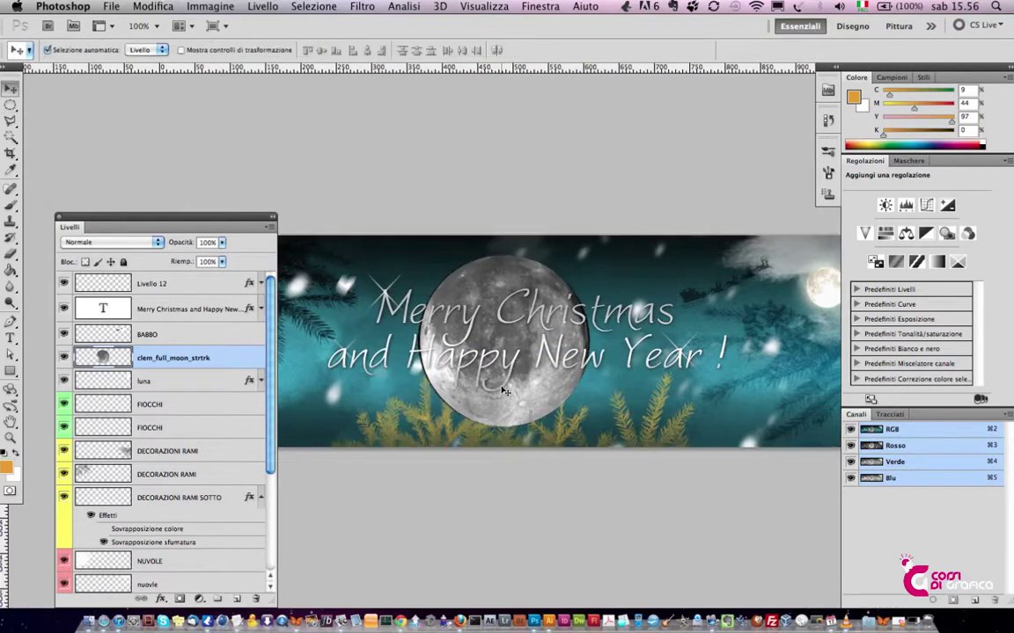
key(ctrl+t)
drag(588, 253, 527, 313)
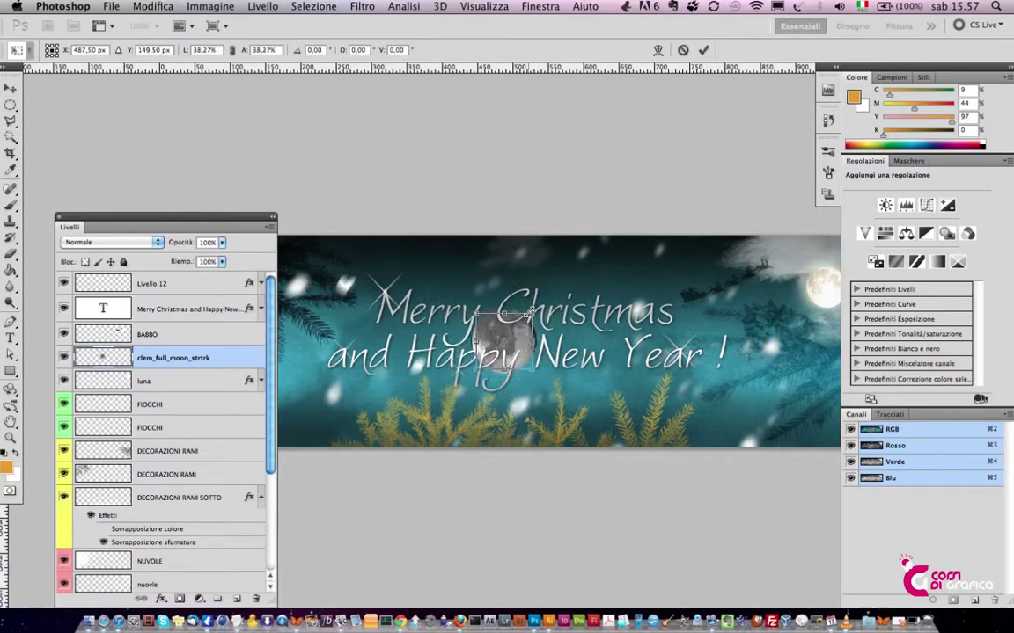
key(Return)
click(553, 338)
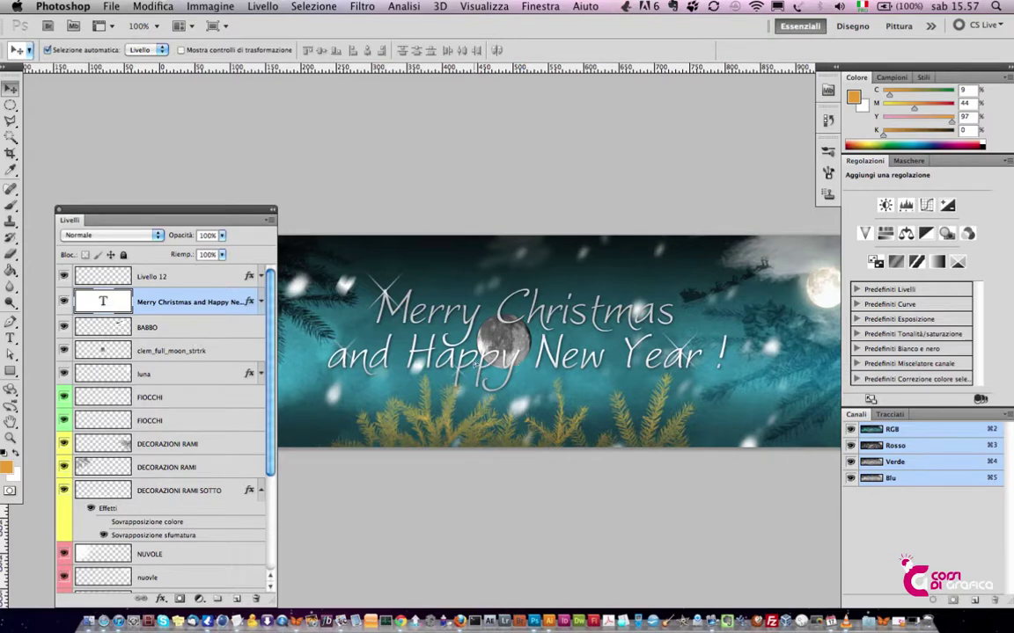
mouse_move(475, 363)
mouse_down()
mouse_move(458, 324)
mouse_move(673, 352)
mouse_up()
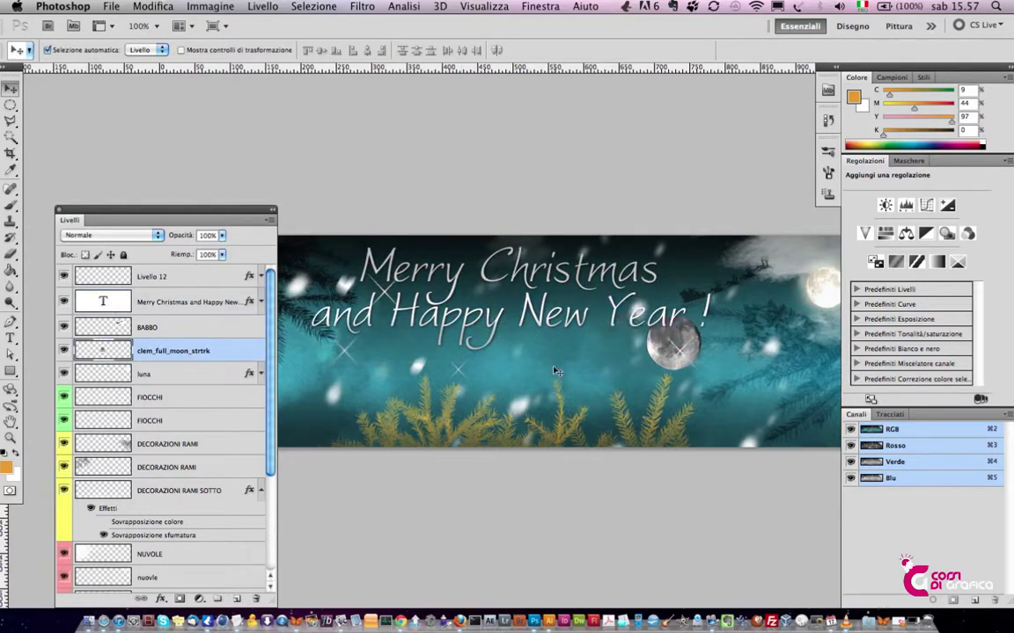
key(ctrl+alt+z)
key(ctrl+alt+z)
key(ctrl+alt+z)
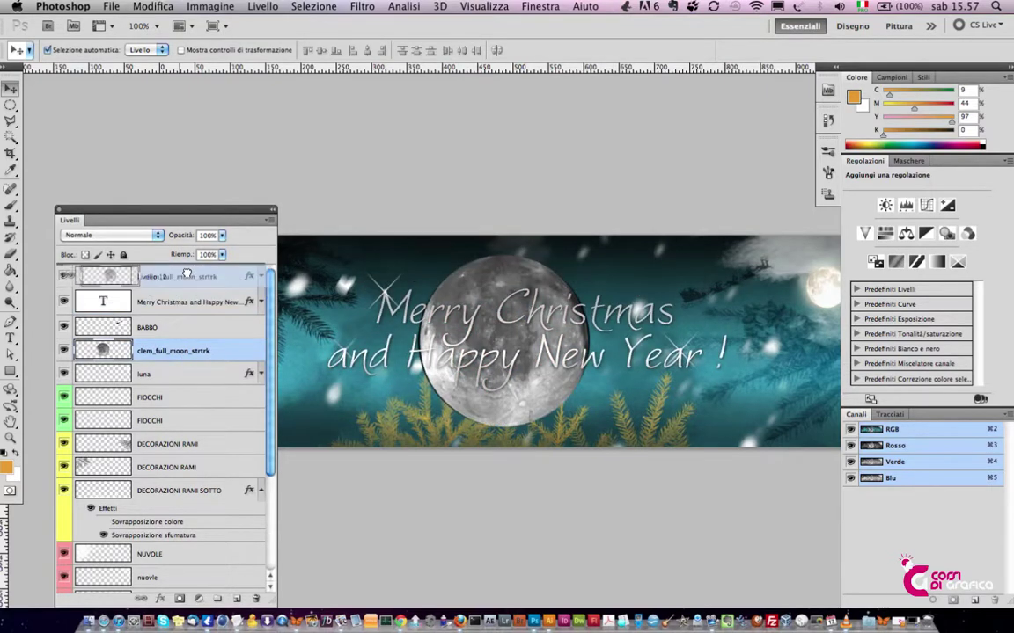
Move the moon layer above the greeting text, shrink it further, and place it near the right edge.
drag(180, 351, 176, 290)
mouse_move(577, 328)
mouse_down()
mouse_move(724, 333)
mouse_move(774, 302)
mouse_up()
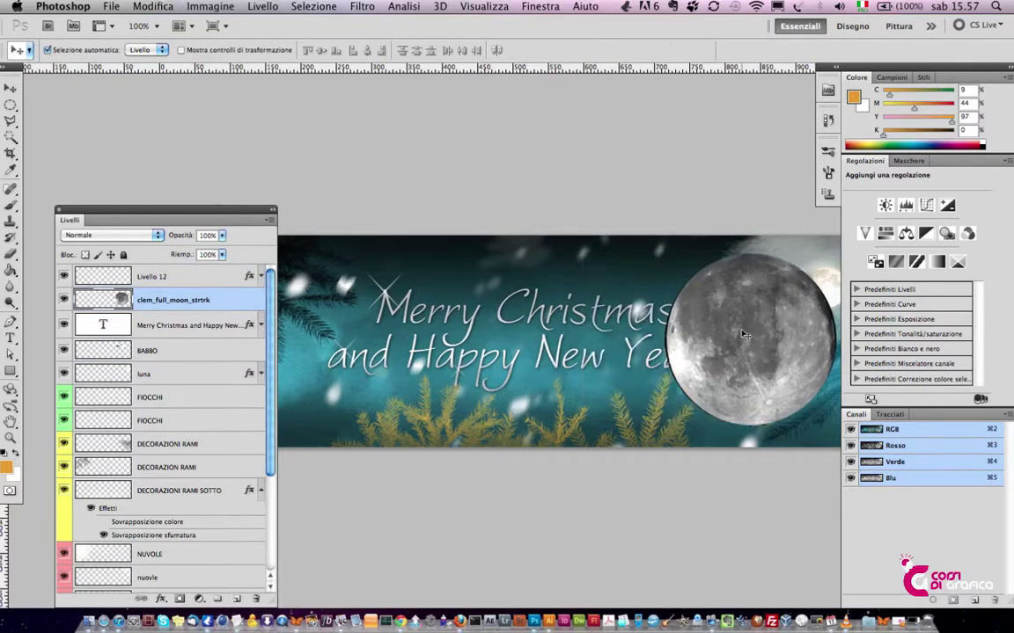
key(ctrl+t)
drag(669, 362, 717, 365)
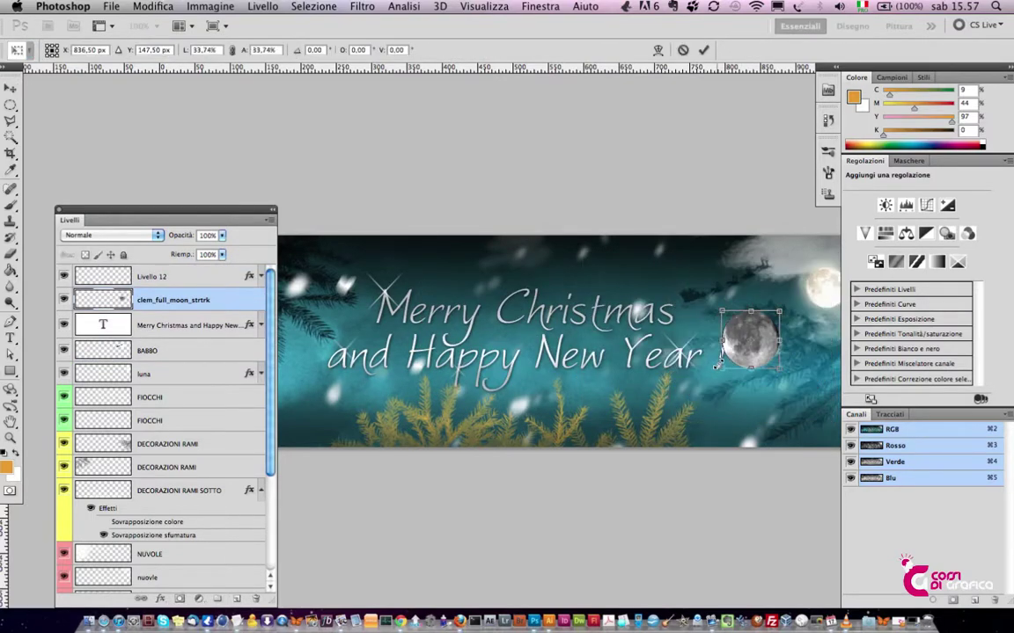
key(Return)
drag(725, 325, 798, 332)
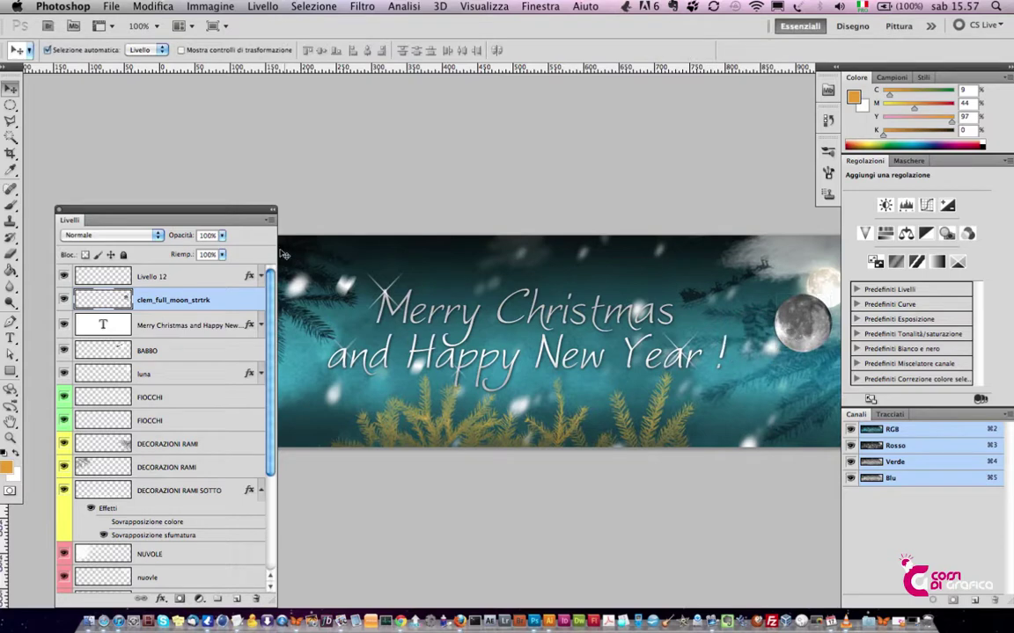
click(78, 234)
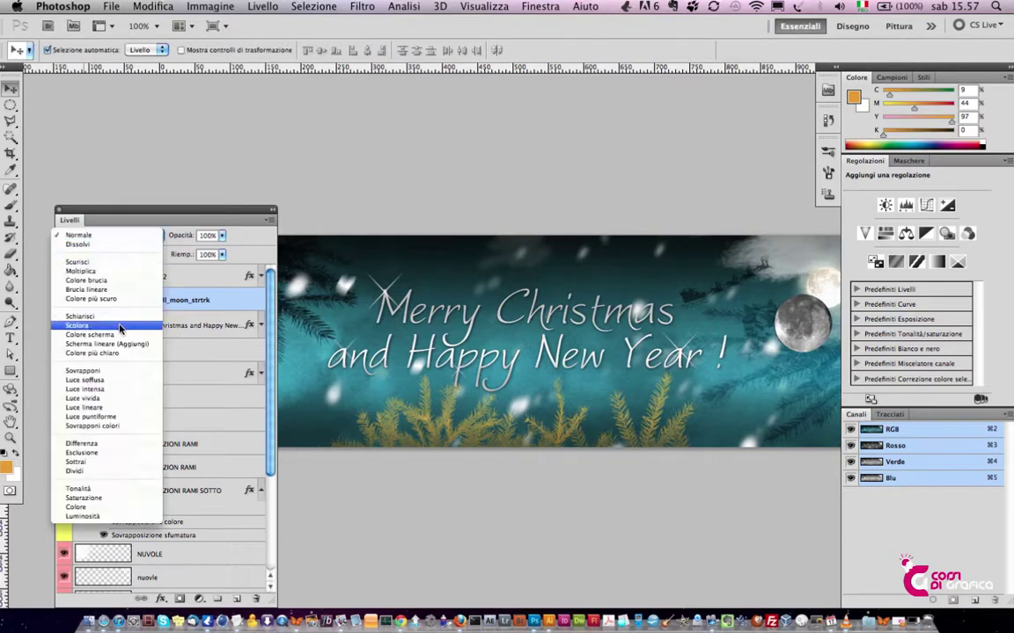
Set the added moon to Scolora blending and move it down-left of the bright moon.
click(78, 326)
drag(794, 334, 806, 311)
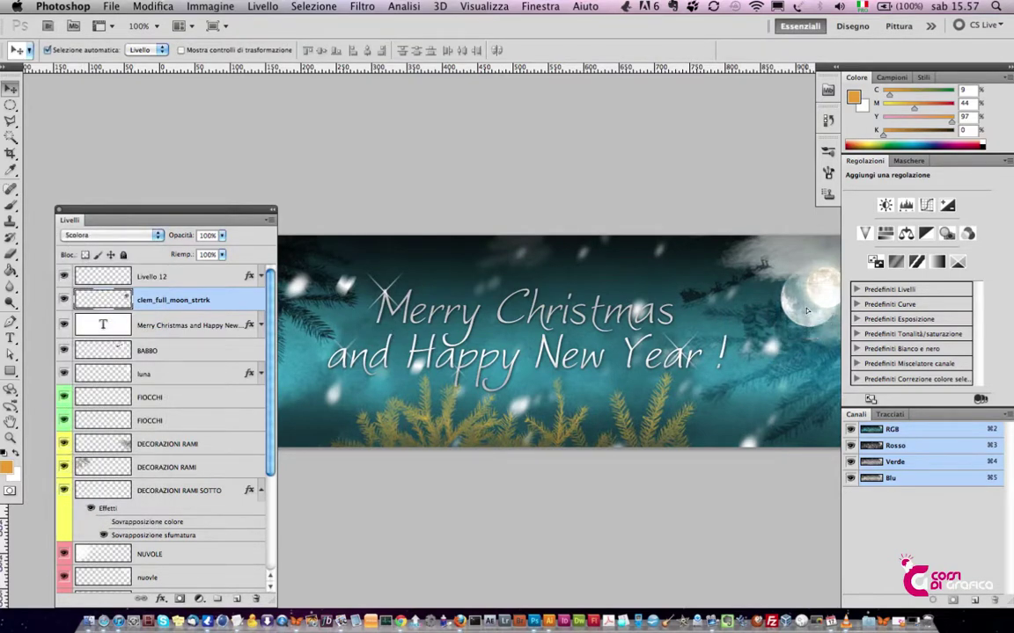
scroll(528, 334, right, 5)
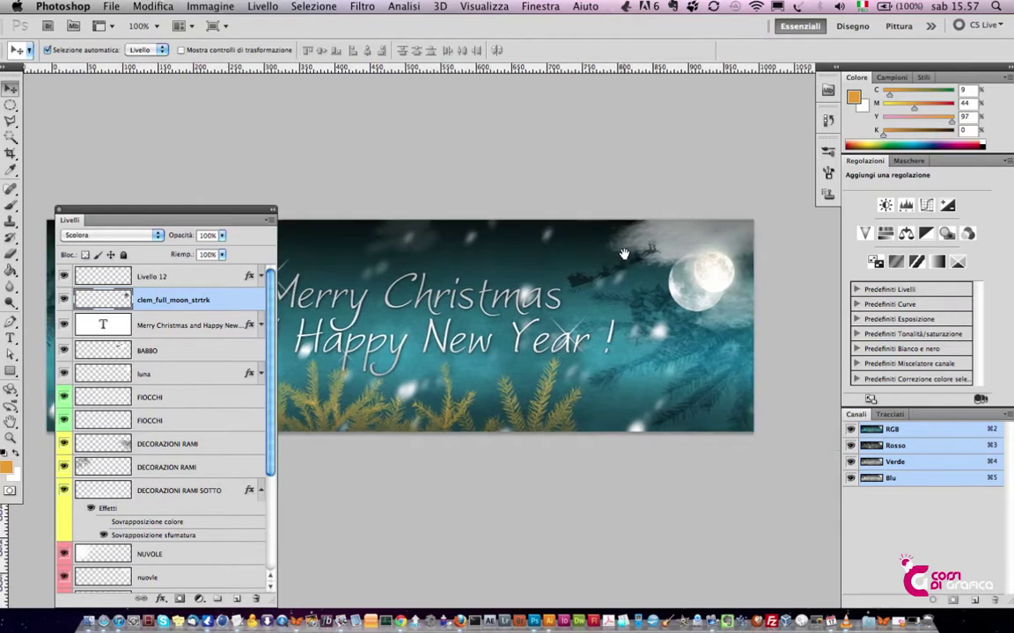
click(259, 375)
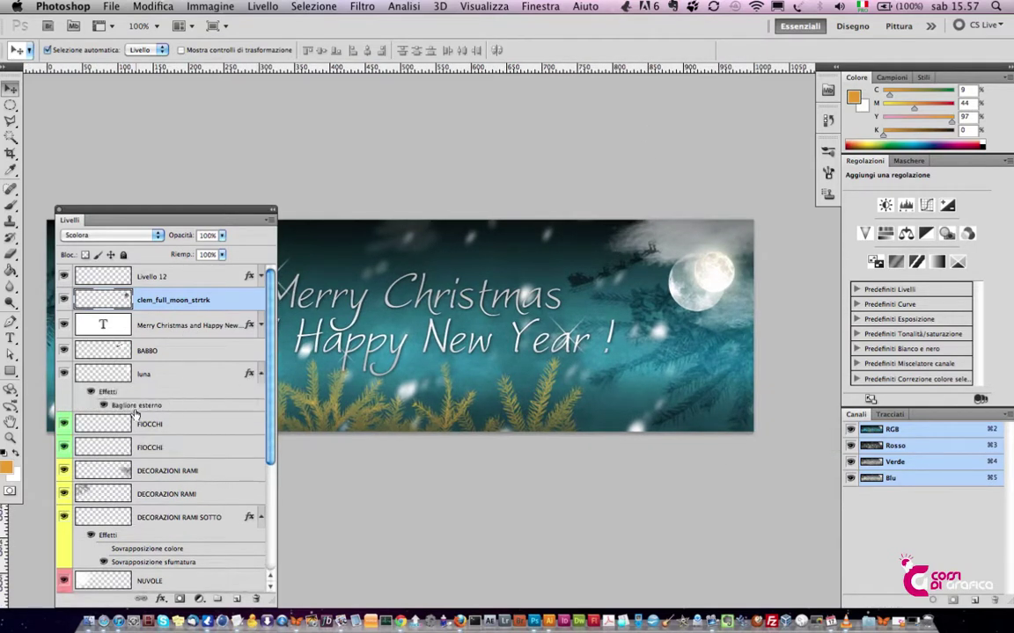
drag(679, 299, 667, 348)
Toggle the luna layer's glow effect off and on to compare, then reselect the added moon.
click(717, 278)
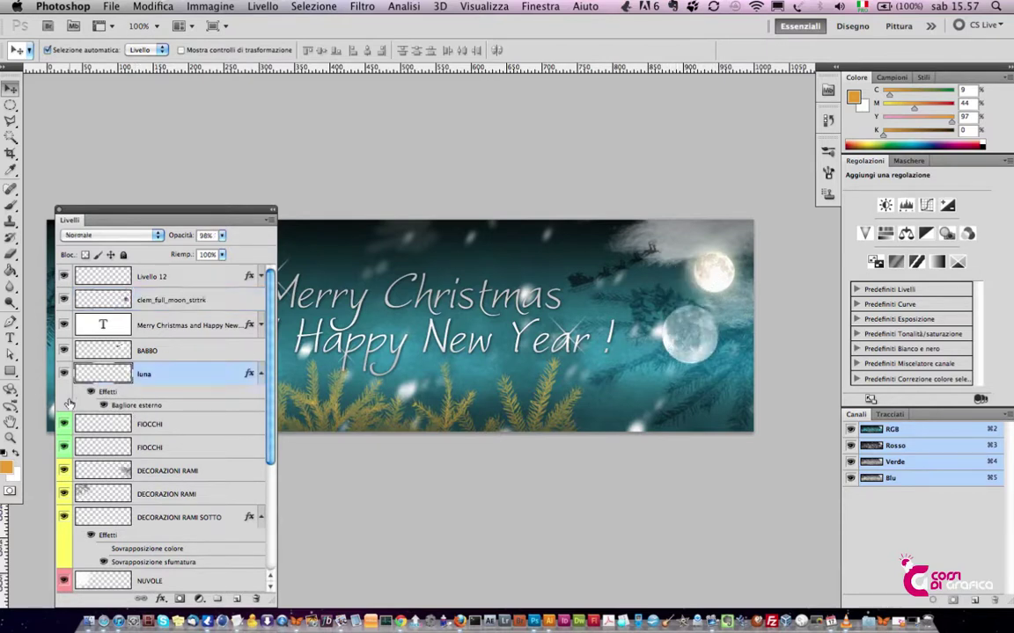
click(91, 392)
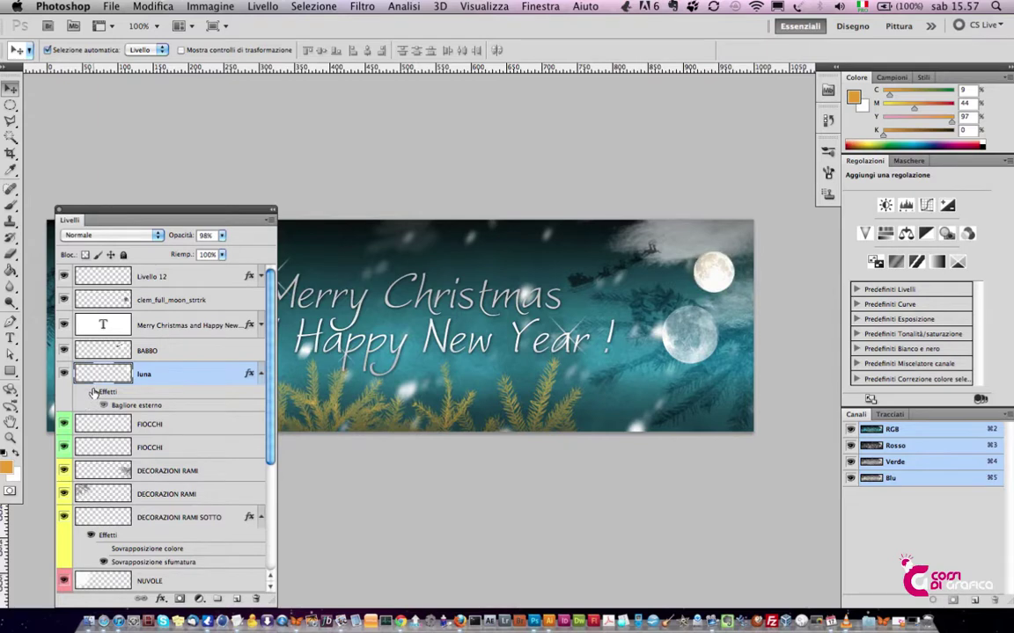
click(92, 393)
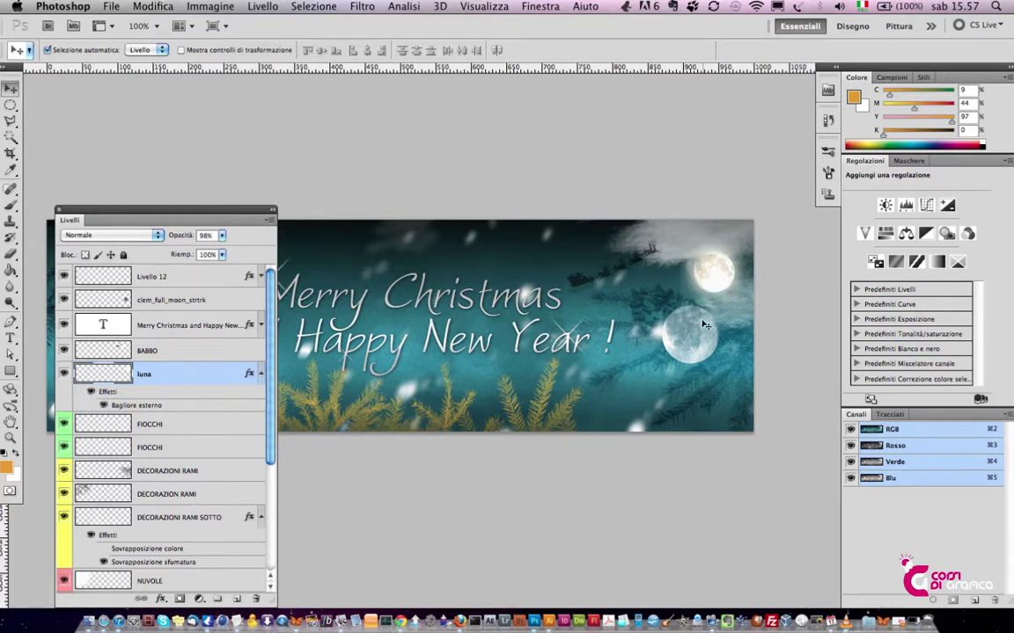
click(152, 308)
Open the added moon layer's Blending Options and move the Layer Style window aside.
right_click(127, 301)
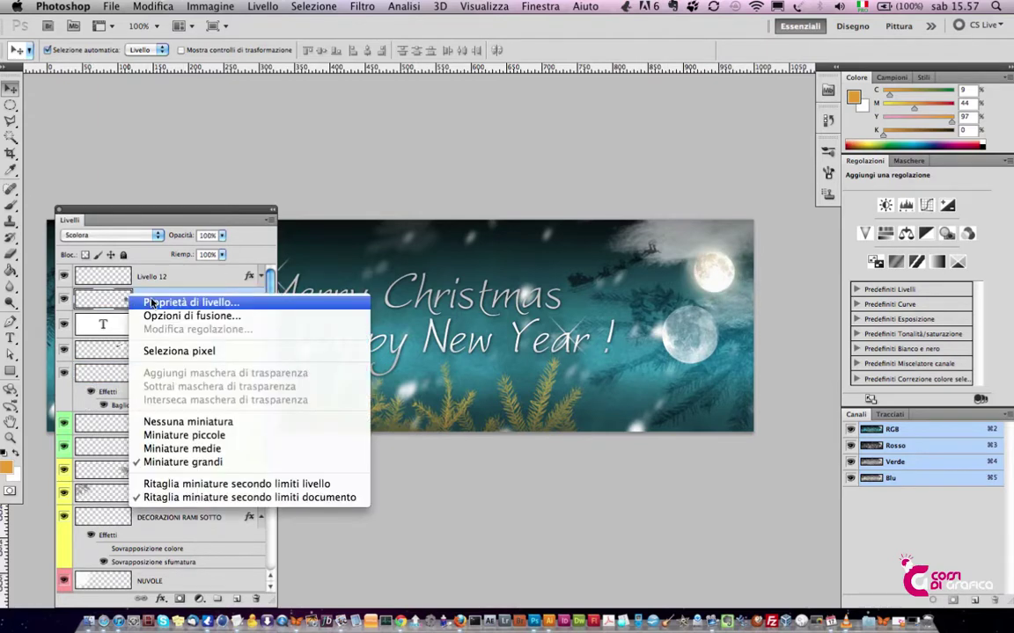
click(142, 296)
key(Return)
right_click(153, 306)
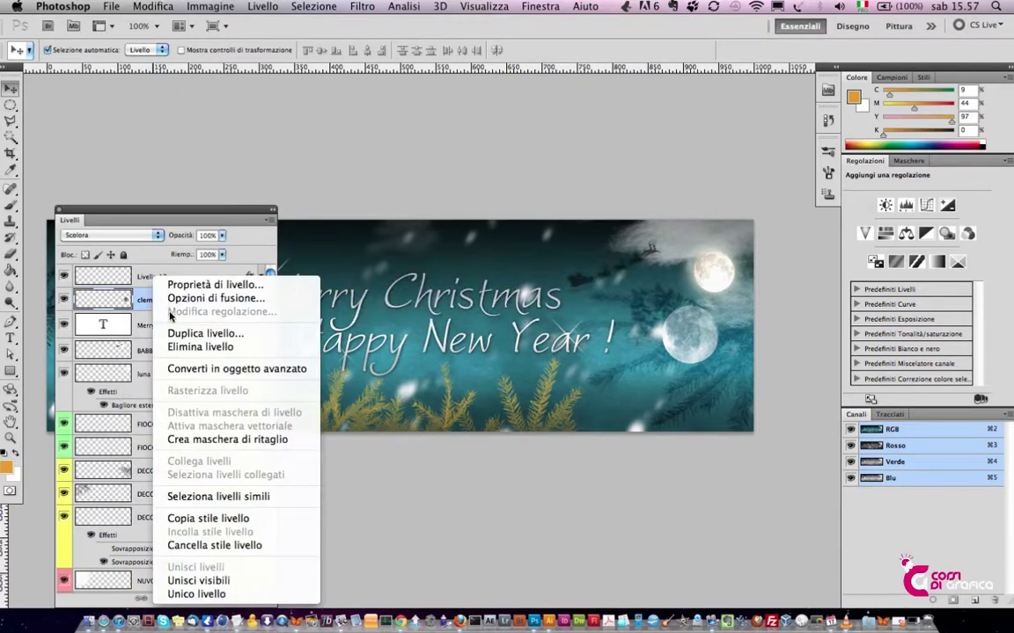
click(167, 297)
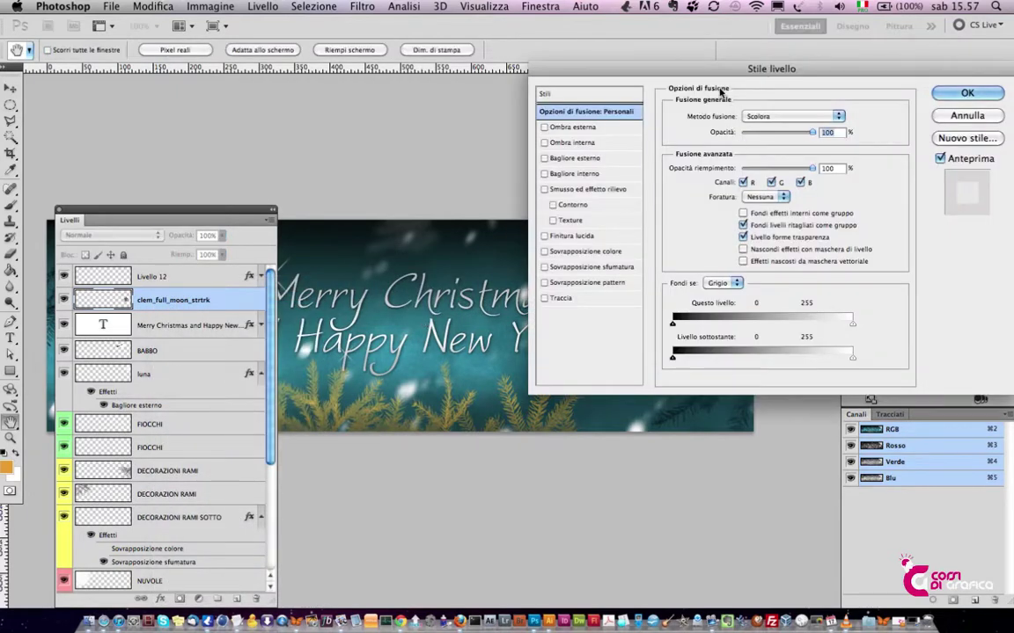
drag(757, 68, 329, 154)
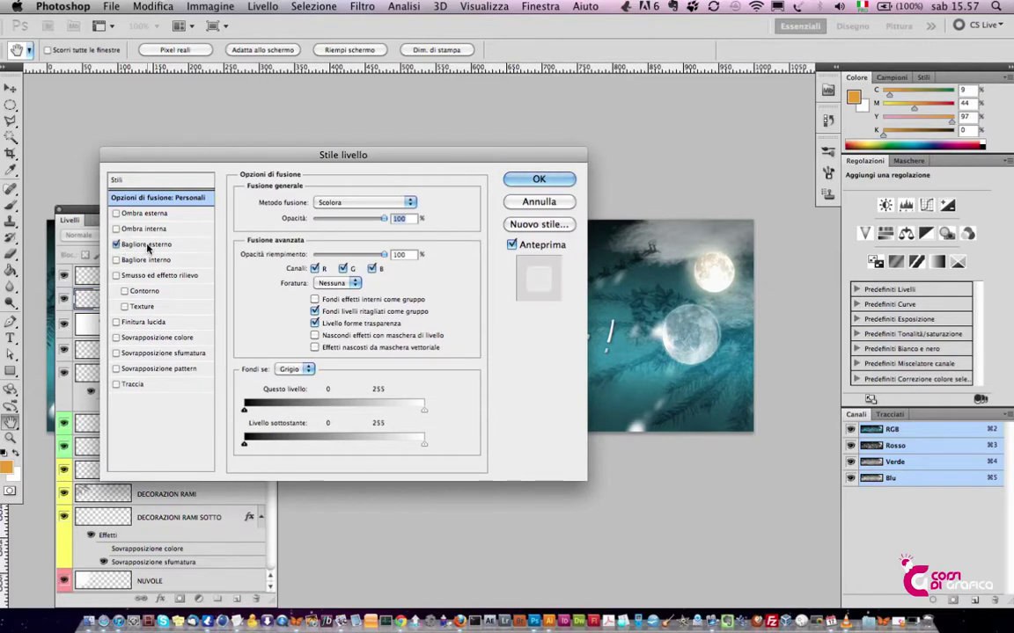
Enable Bagliore esterno at 49 px size, then return the layer to Normale blending.
click(132, 244)
drag(299, 321, 311, 324)
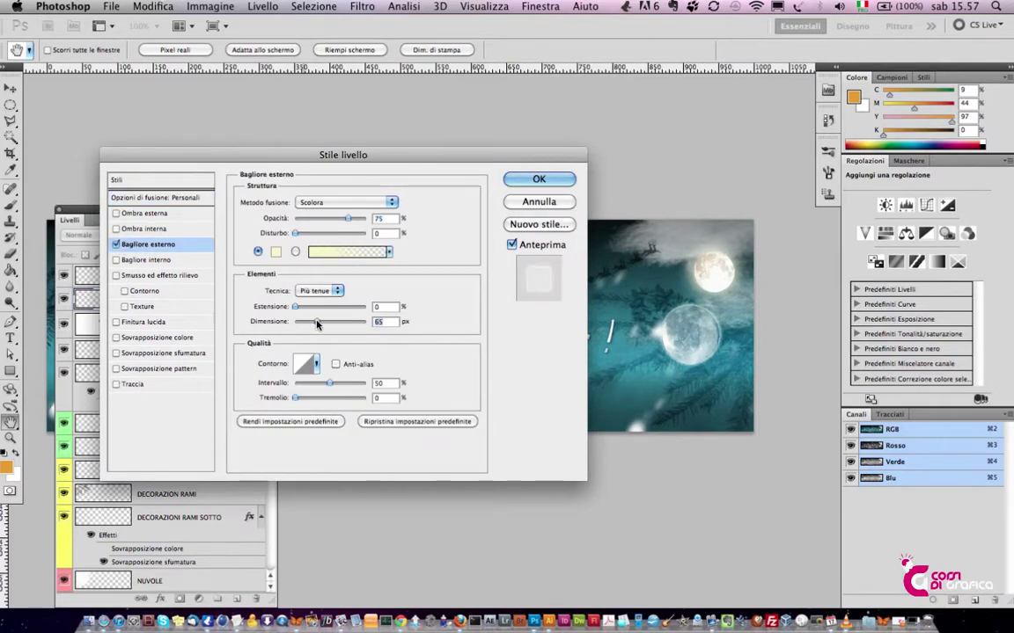
click(539, 179)
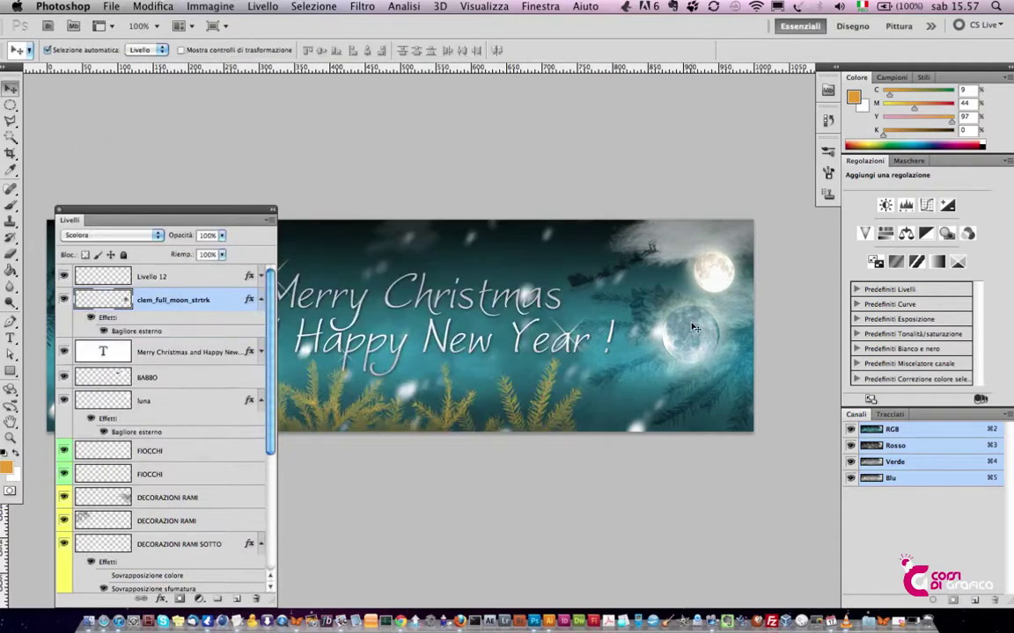
click(135, 235)
click(101, 143)
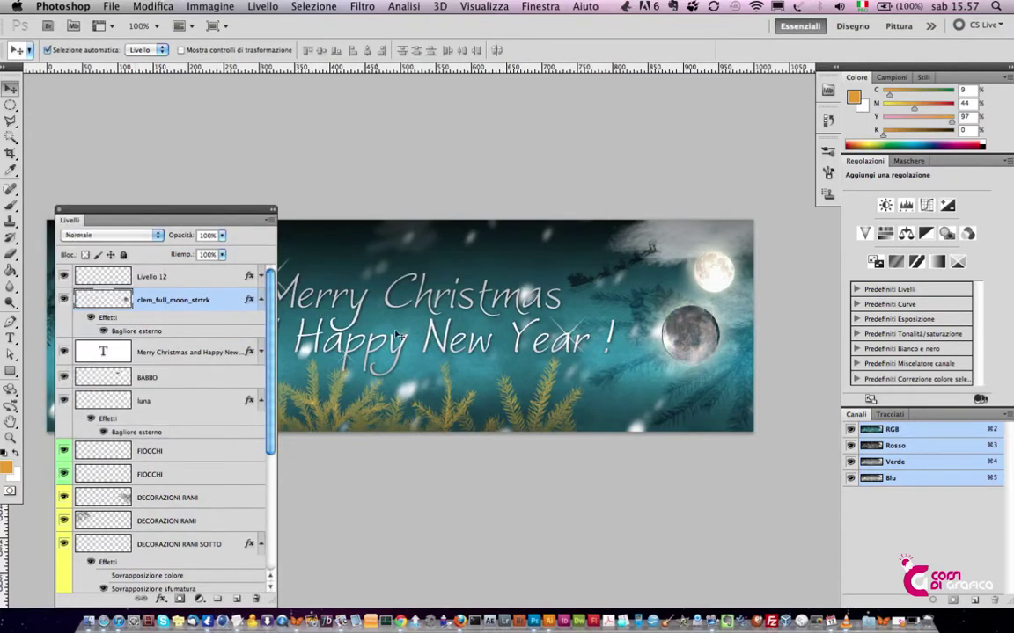
Try Scurisci, Colore brucia, Moltiplica and Schiarisci on the added moon, then return to Normale.
click(138, 236)
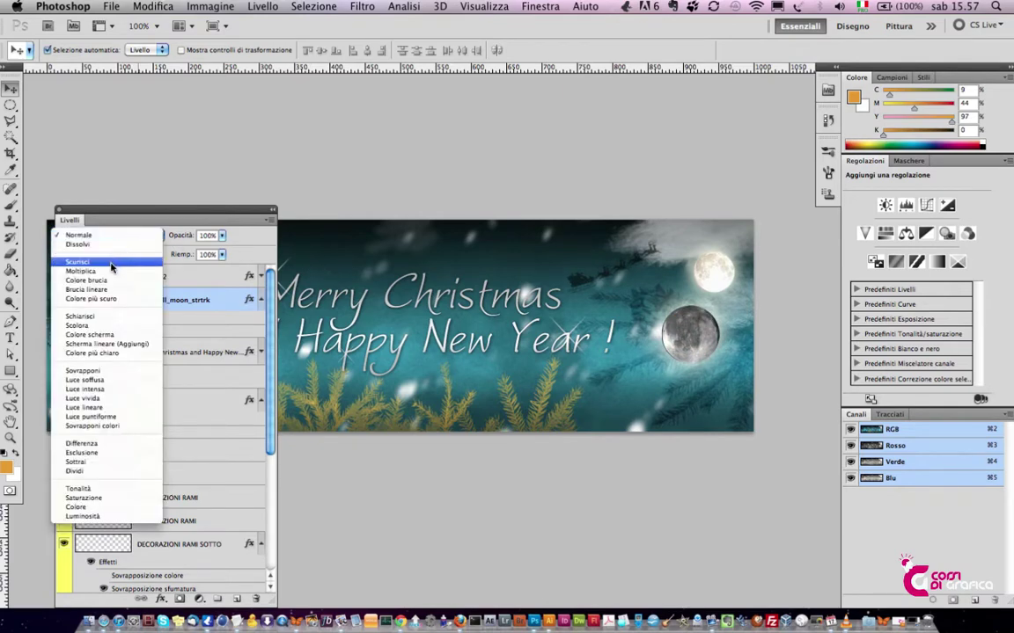
click(88, 257)
click(129, 235)
click(126, 252)
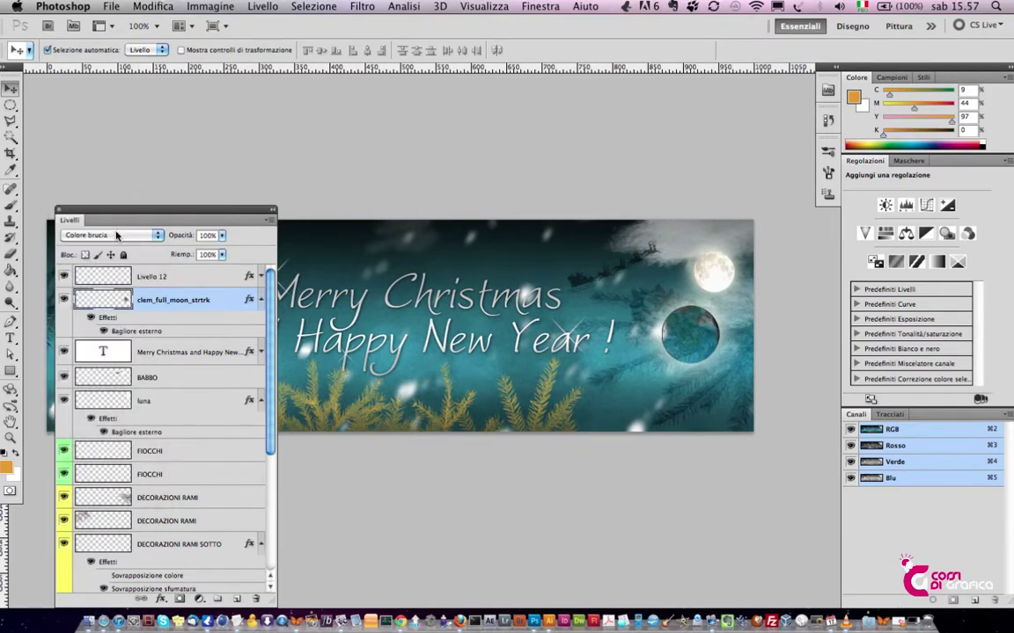
click(124, 236)
click(124, 236)
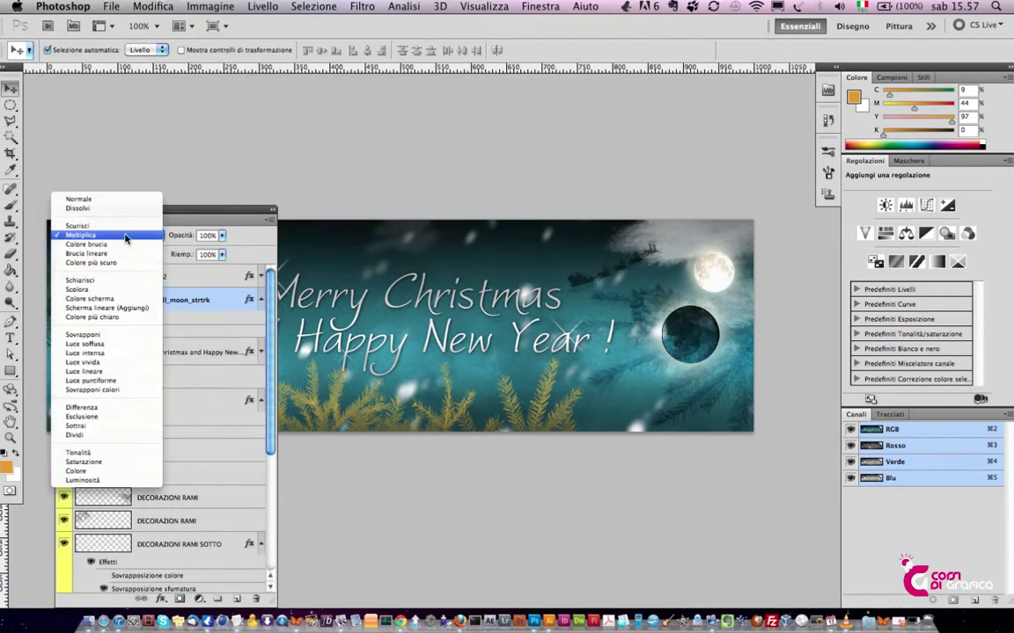
click(88, 281)
click(125, 237)
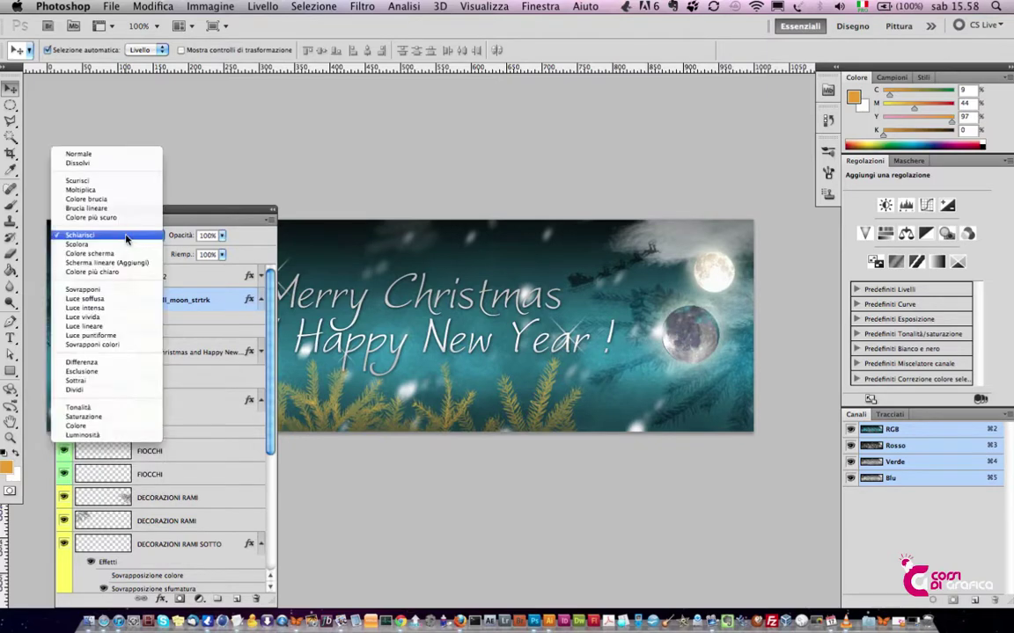
click(117, 155)
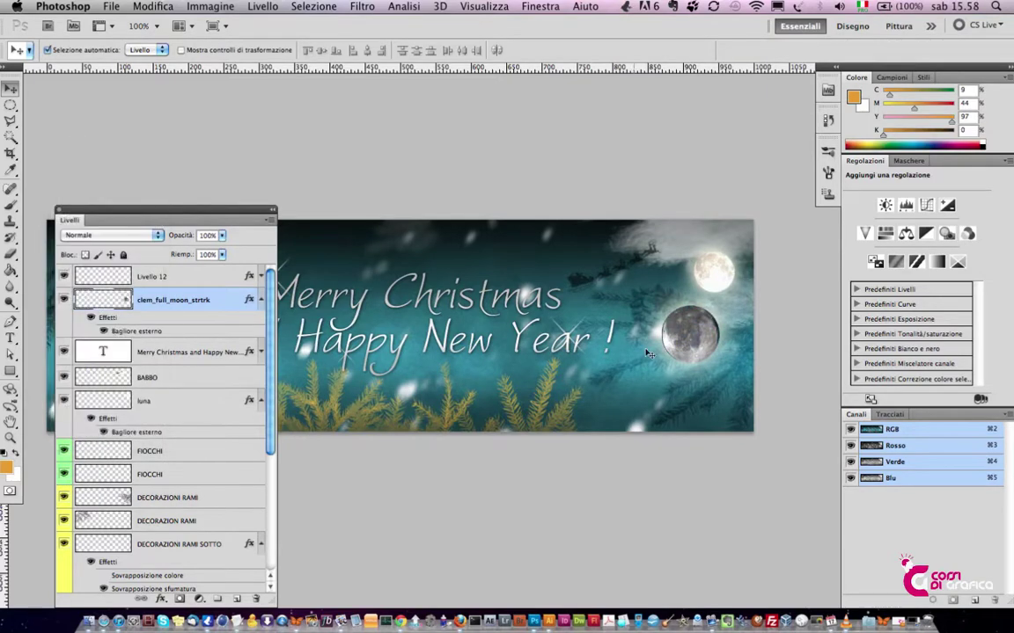
Transform the added moon, move it up-left beside the bright moon, and load its selection.
key(ctrl+t)
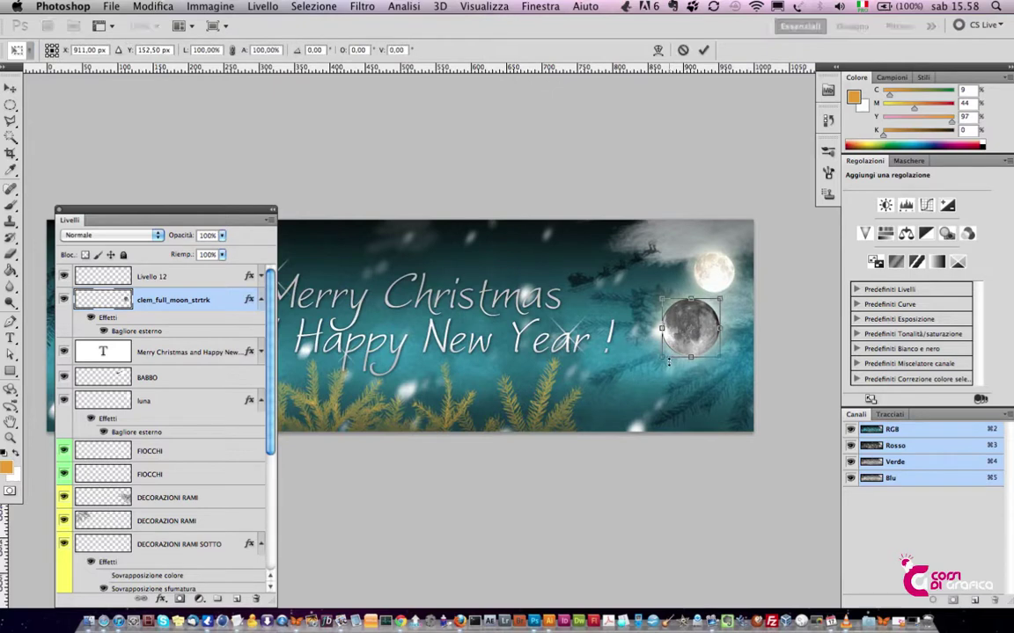
key(Return)
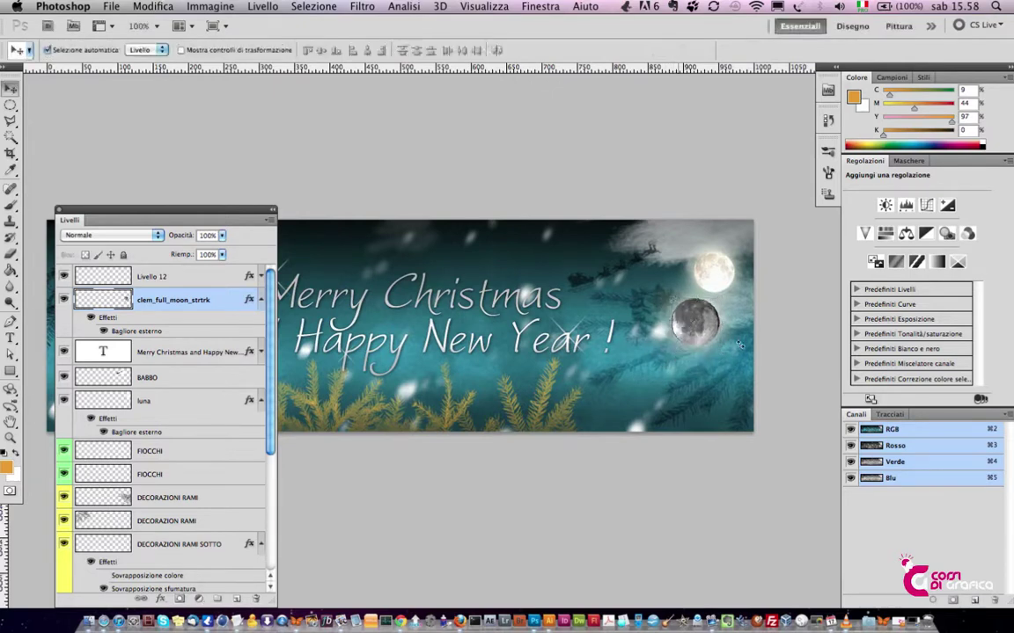
drag(695, 324, 637, 293)
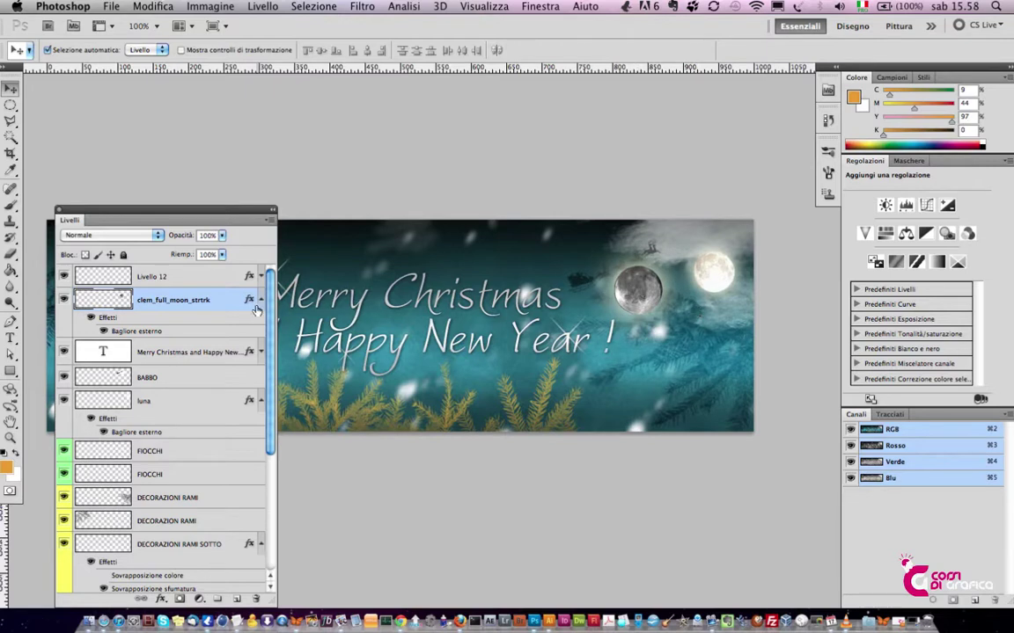
ctrl+click(117, 303)
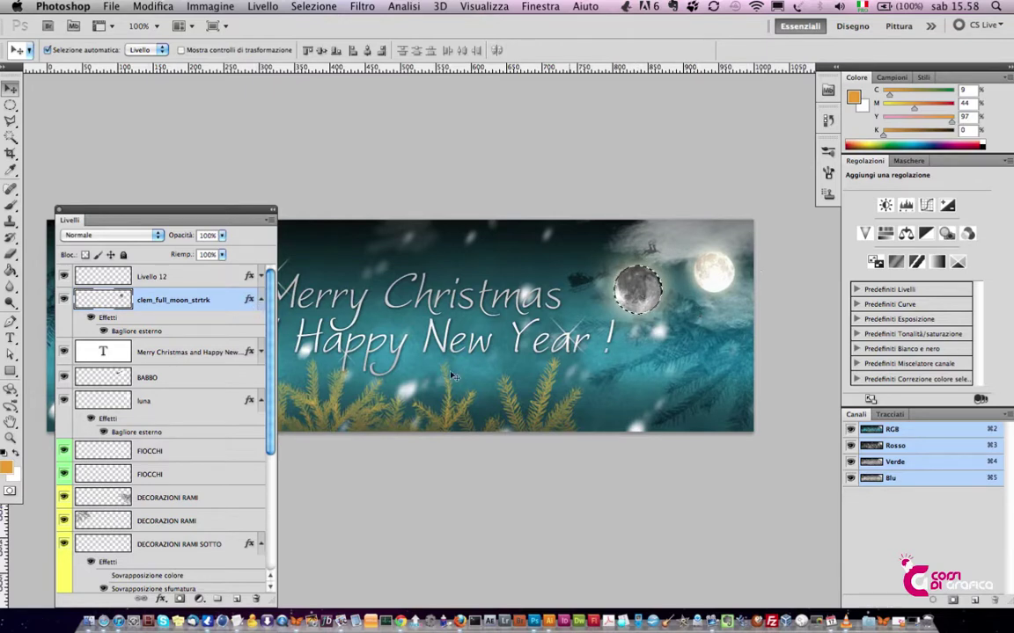
Try a Colora tint (hue -100, lightness +31) on the added moon, then delete both layers.
click(199, 599)
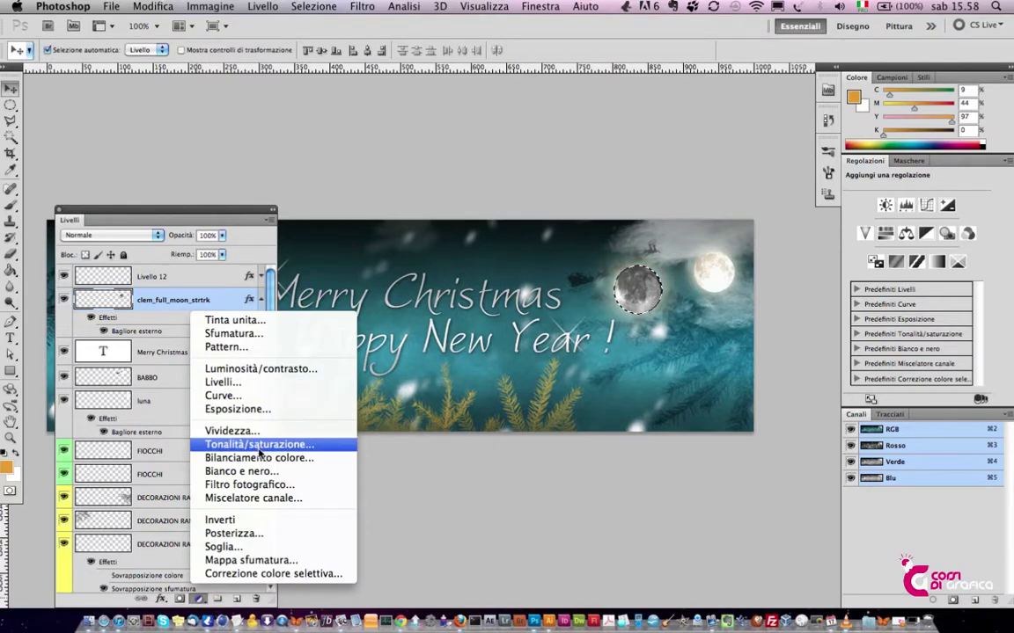
click(253, 444)
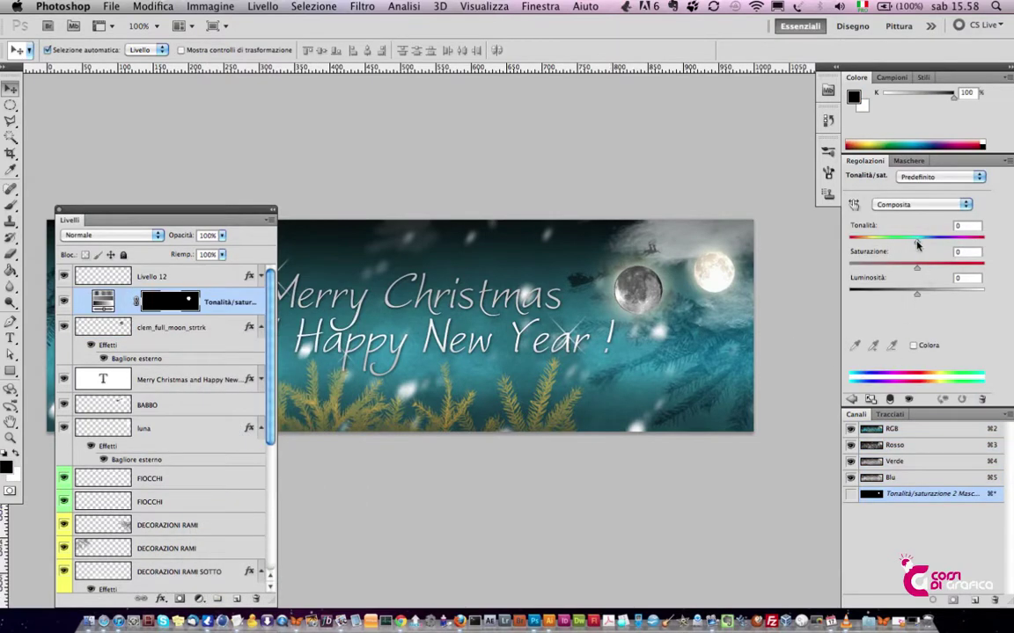
drag(916, 241, 870, 240)
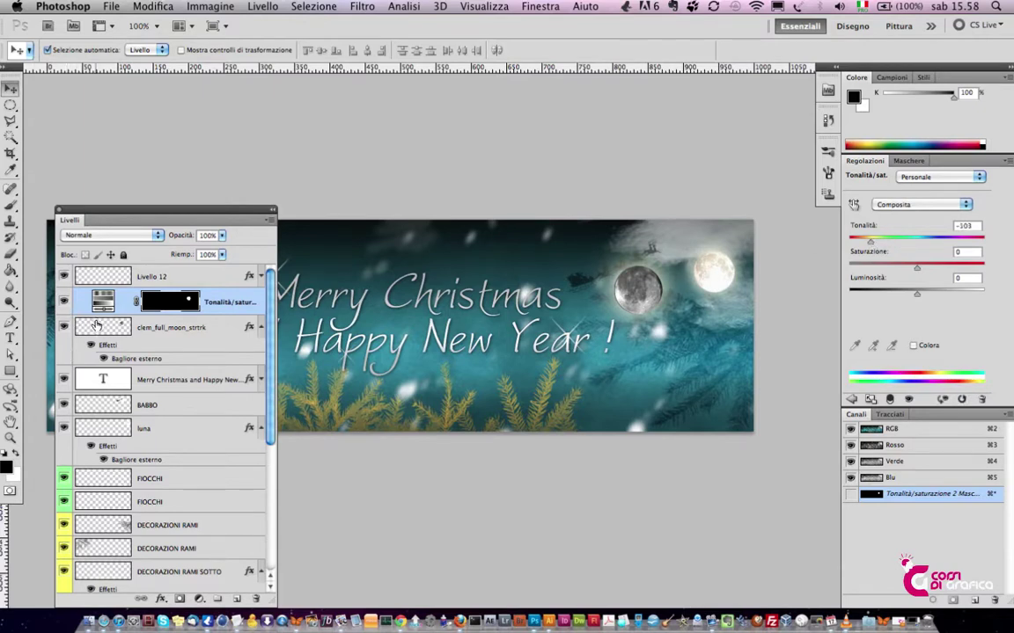
click(914, 346)
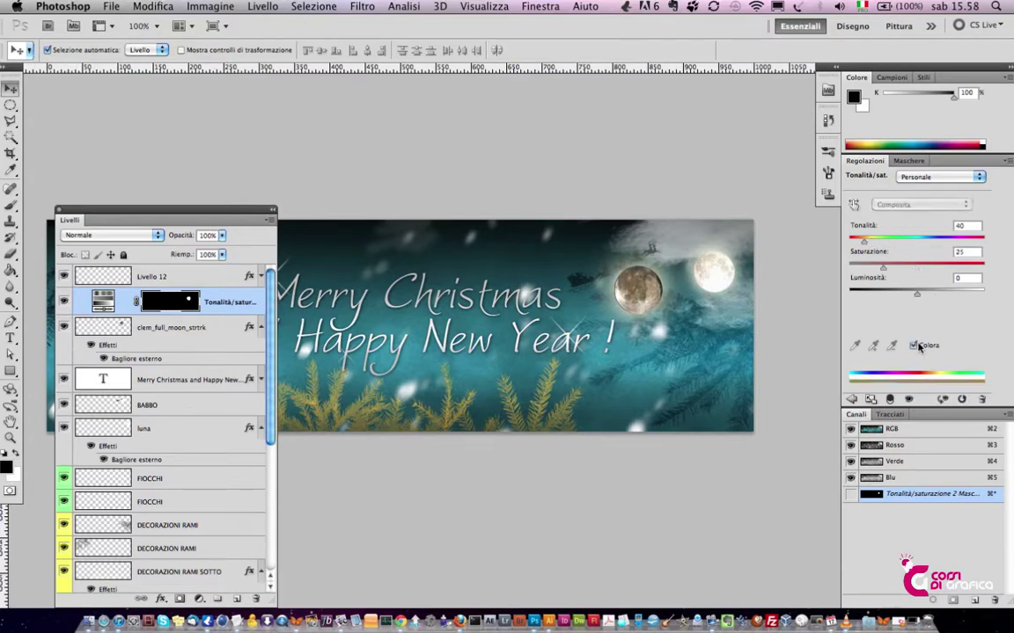
drag(922, 298, 942, 298)
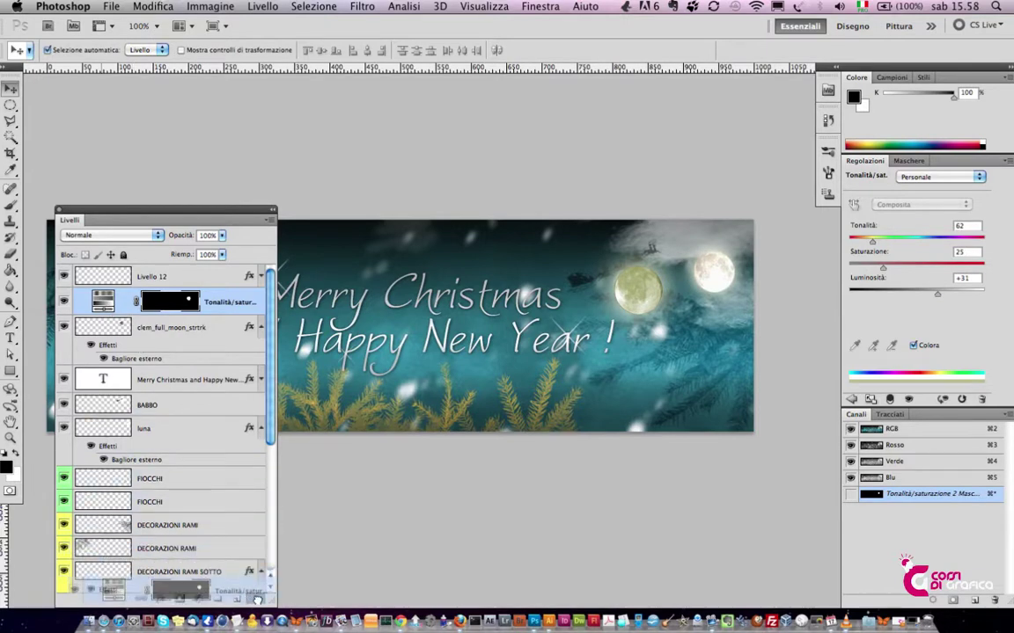
drag(104, 305, 256, 599)
drag(97, 297, 256, 599)
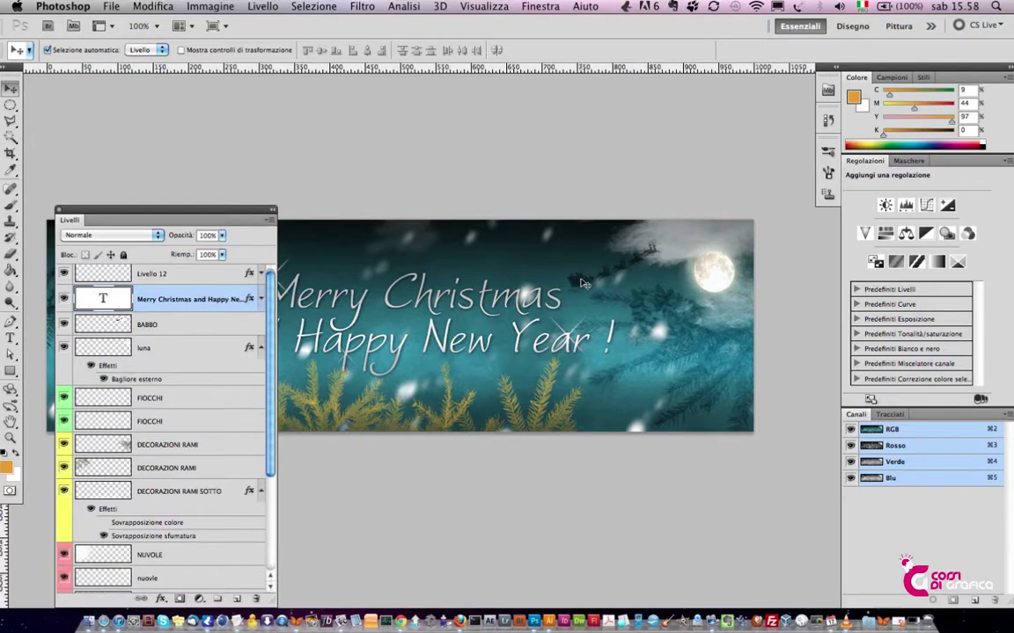
Reposition the BABBO sleigh, set it to Normale blending and nudge it slightly right.
mouse_move(581, 239)
mouse_down()
mouse_move(664, 283)
mouse_move(703, 276)
mouse_up()
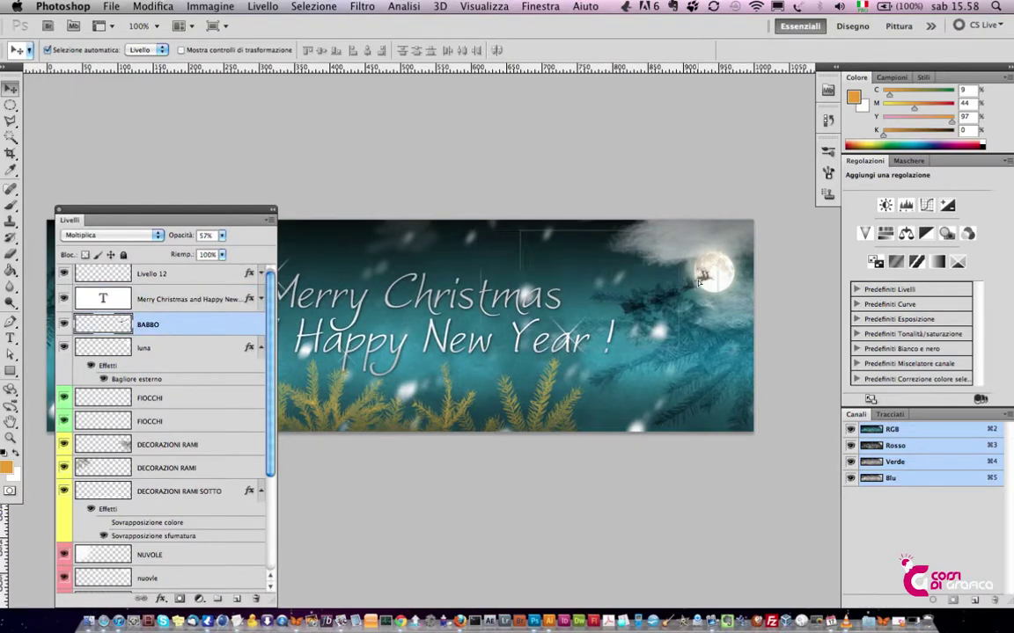
click(90, 237)
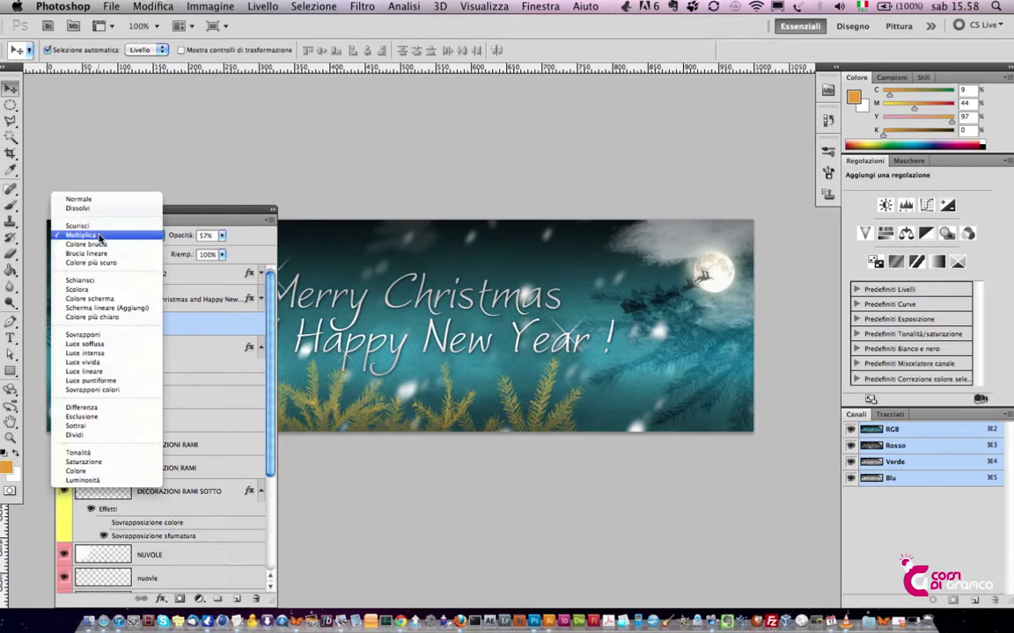
click(98, 183)
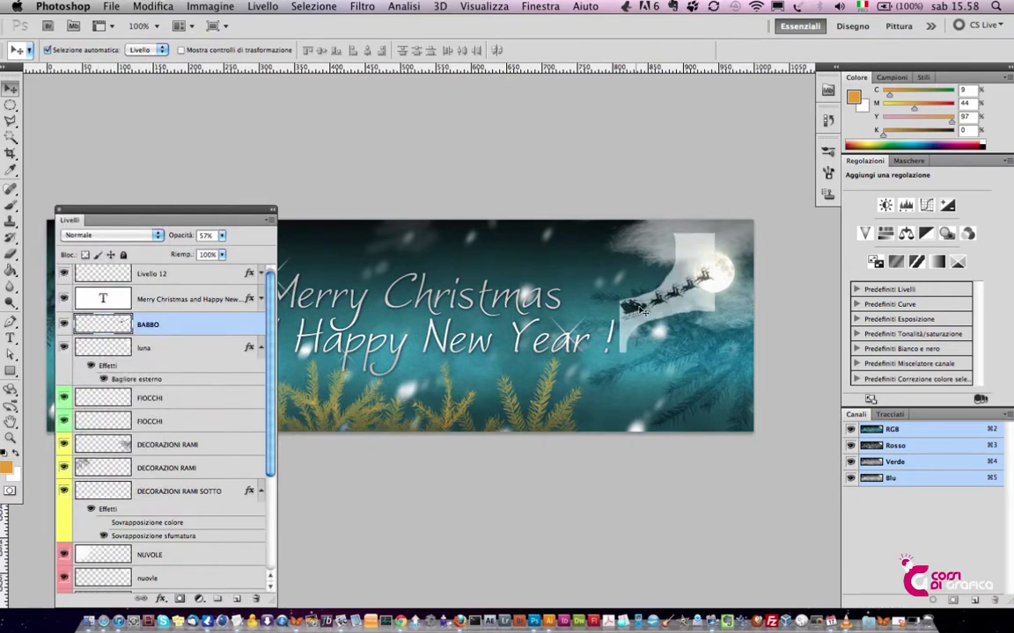
drag(644, 311, 648, 320)
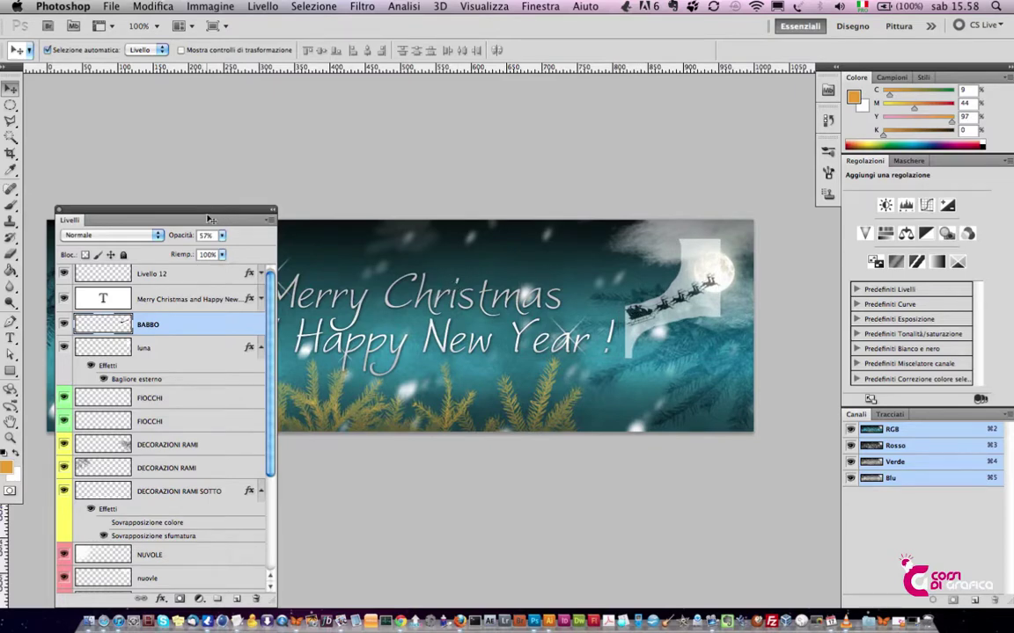
Add a new empty layer, Livello 14, above the BABBO layer.
drag(211, 219, 216, 99)
scroll(176, 352, down, 5)
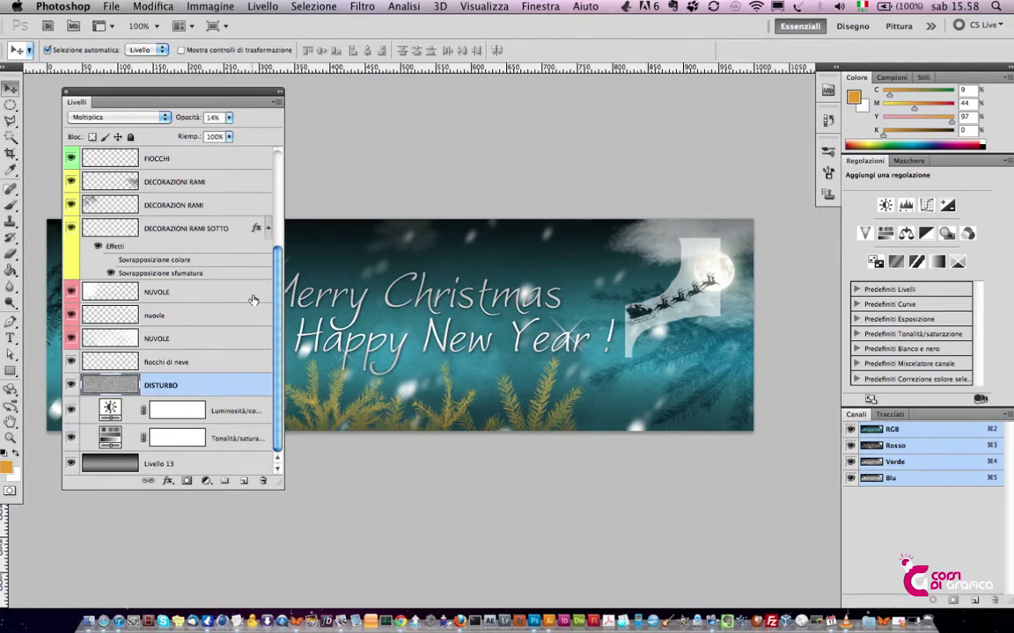
drag(273, 300, 280, 181)
click(137, 216)
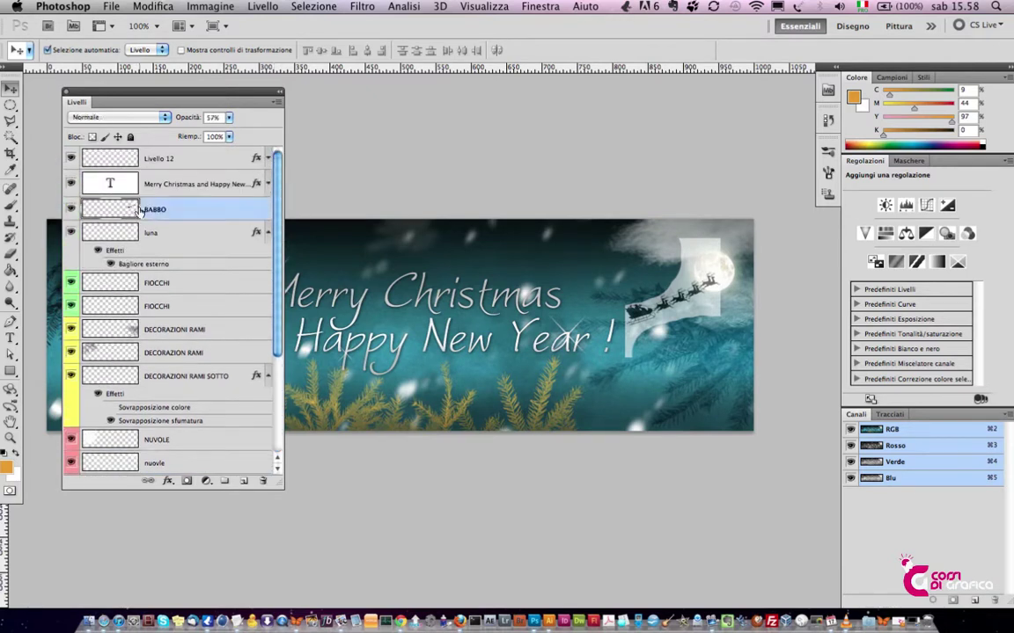
click(244, 480)
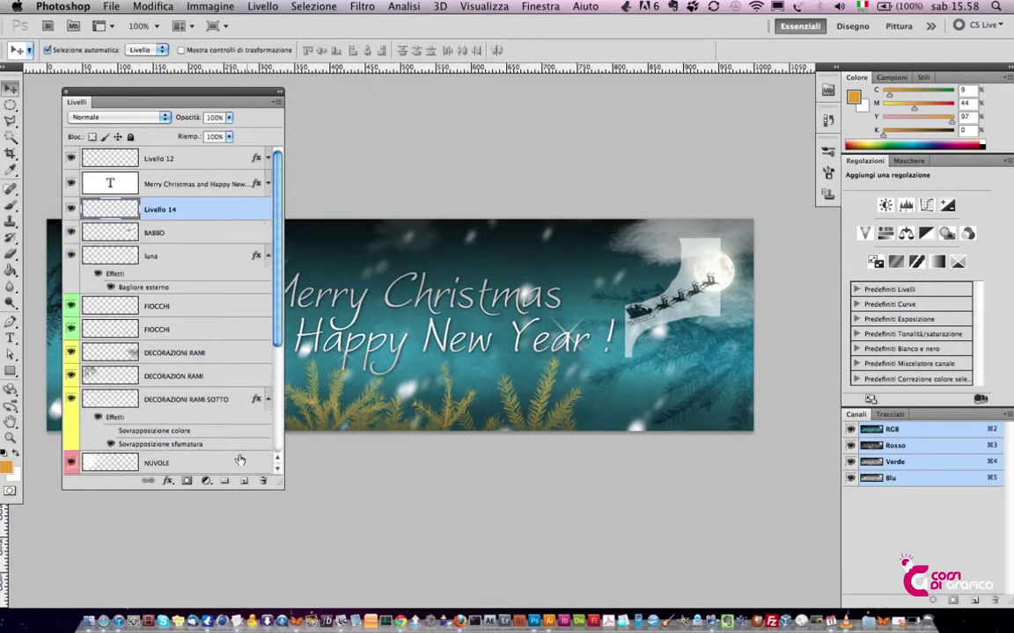
Reset colours to black and white and pick a hard round brush sized to 149 px.
click(5, 454)
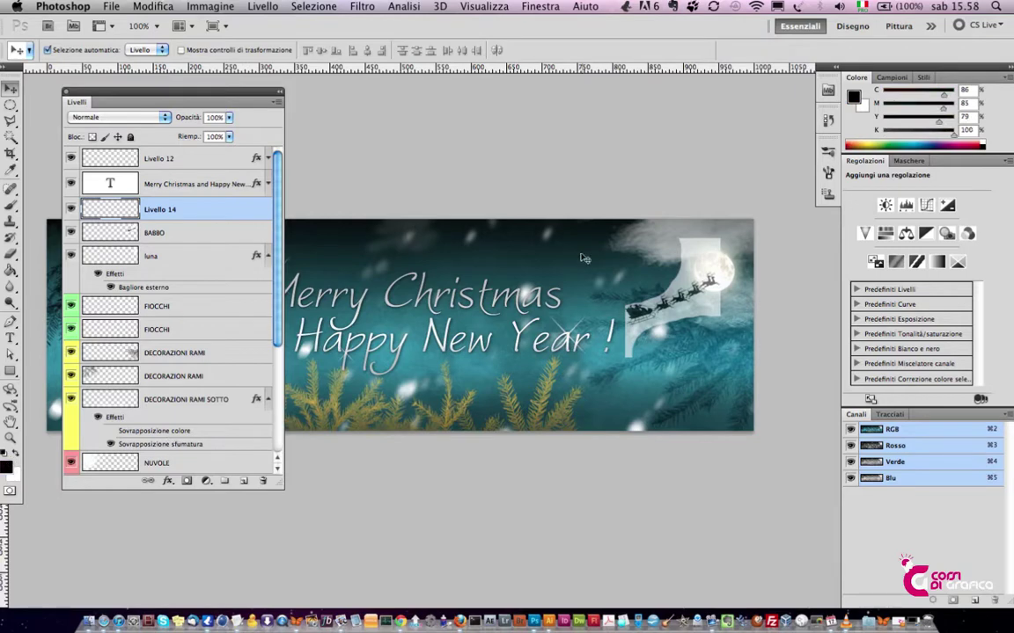
key(b)
right_click(528, 277)
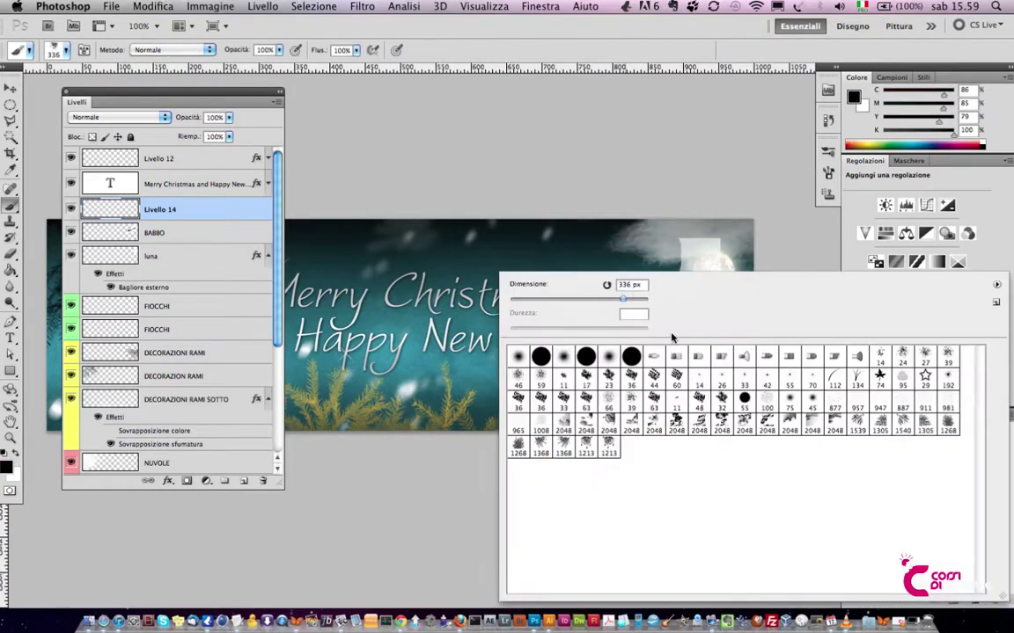
click(648, 359)
click(632, 356)
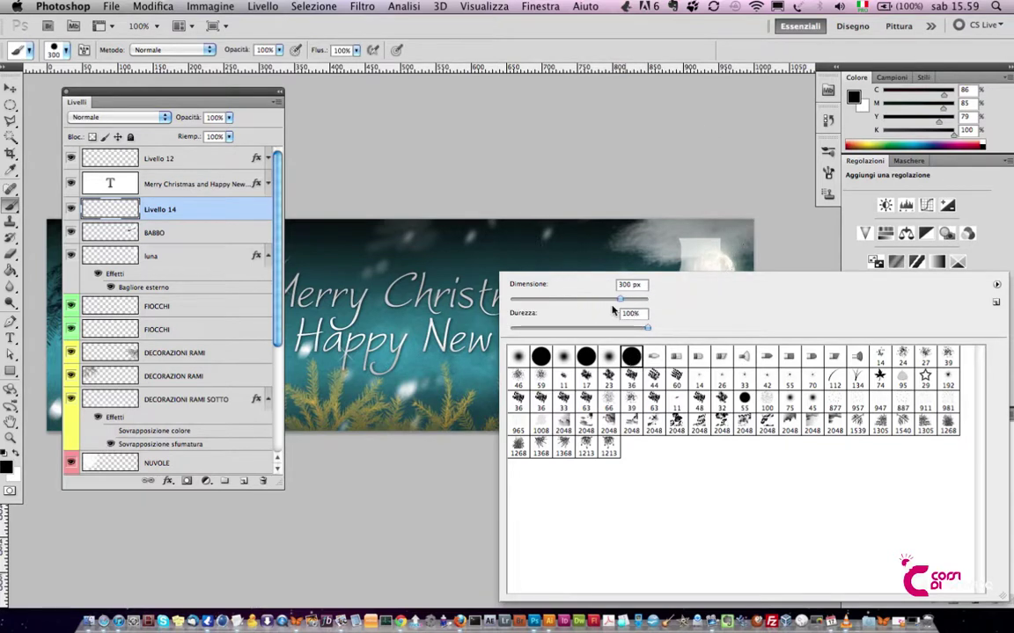
drag(606, 304, 588, 301)
Paint a black disc near the moon with the brush reduced to 94 px.
click(614, 259)
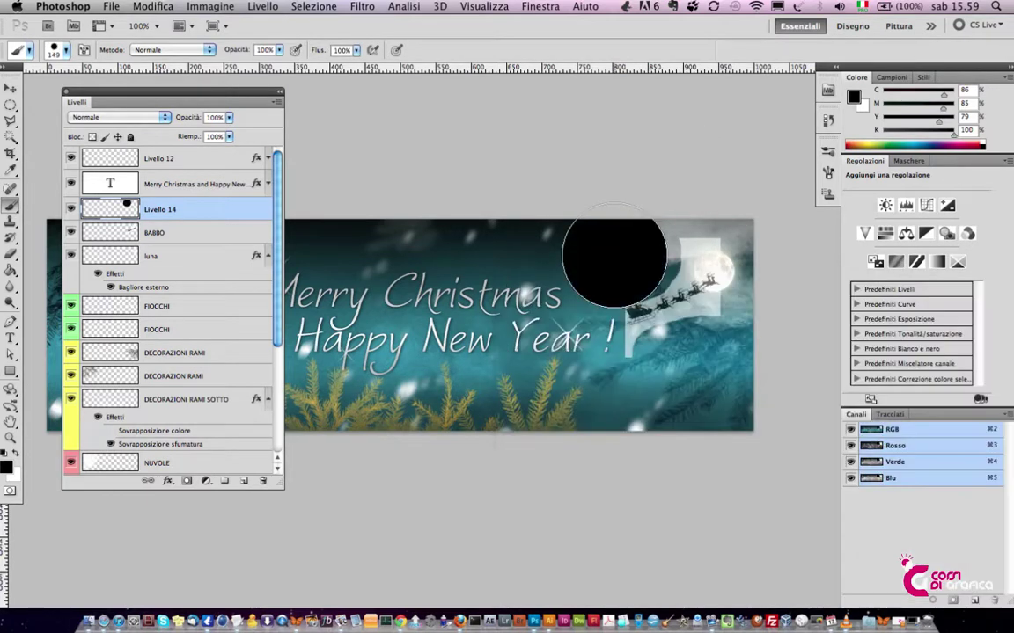
key(ctrl+z)
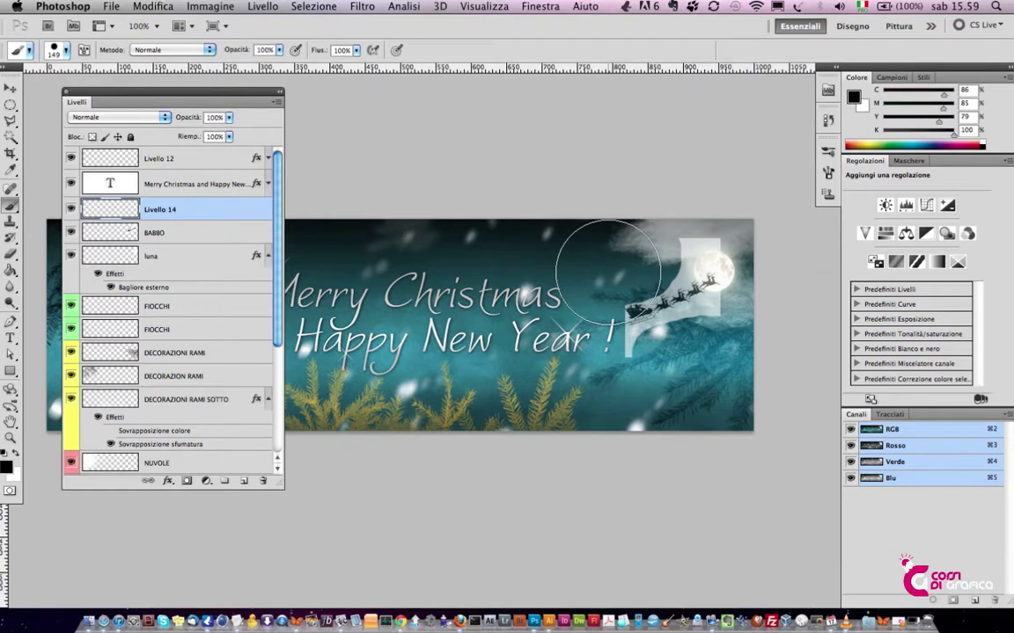
right_click(621, 299)
drag(531, 274, 515, 274)
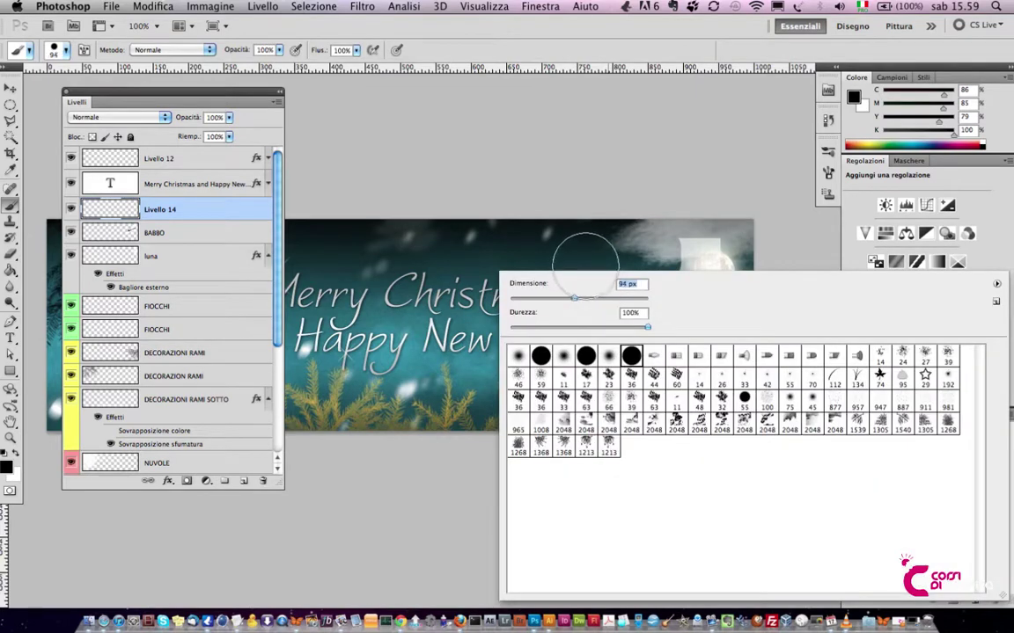
click(587, 264)
key(ctrl+z)
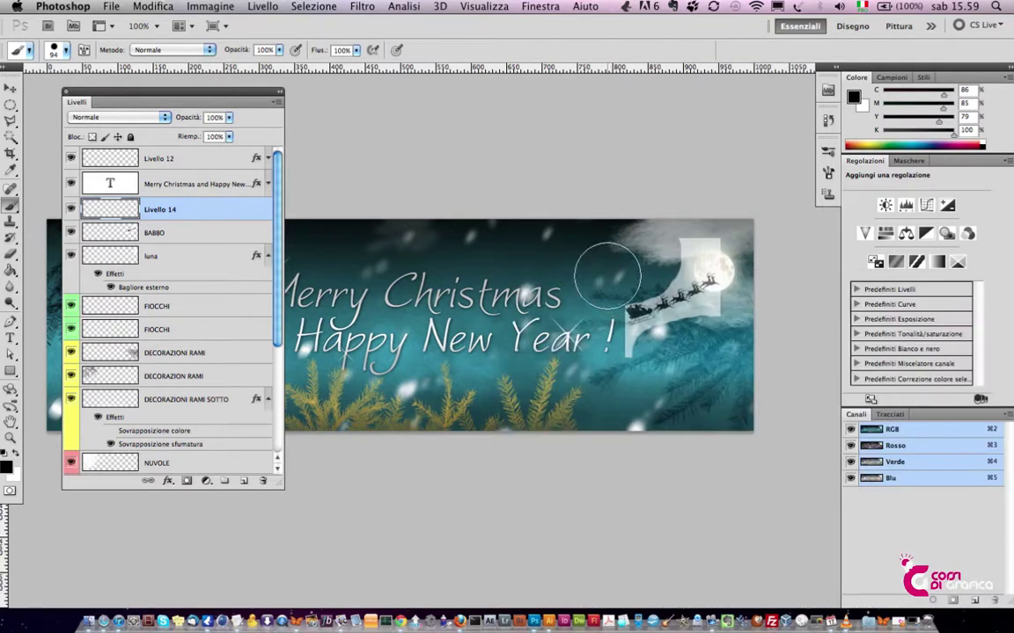
click(606, 273)
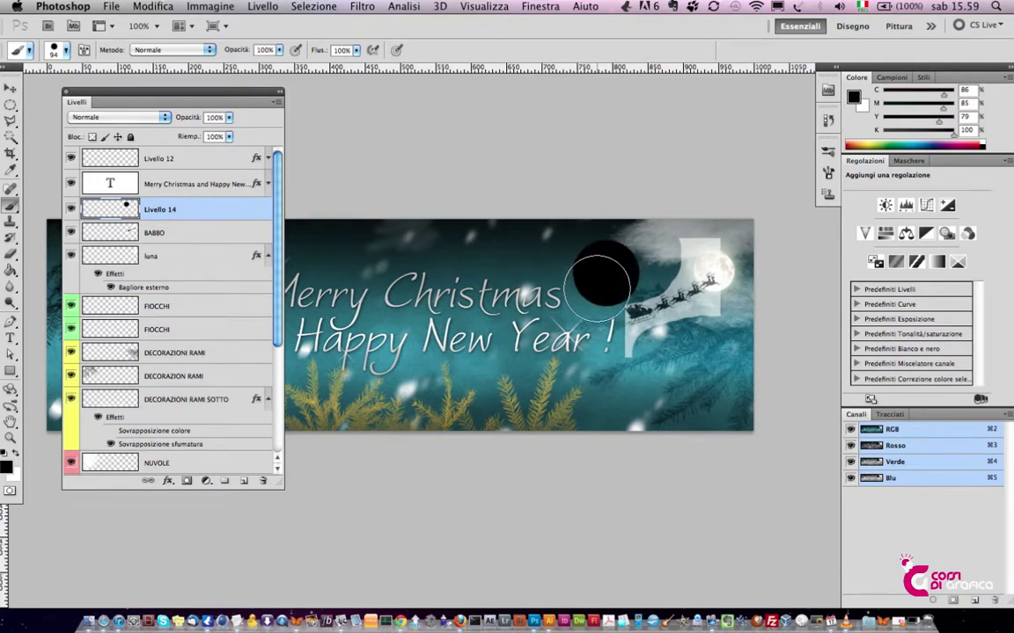
Try Moltiplica blending on Livello 14, then return it to Normale.
click(129, 120)
click(131, 150)
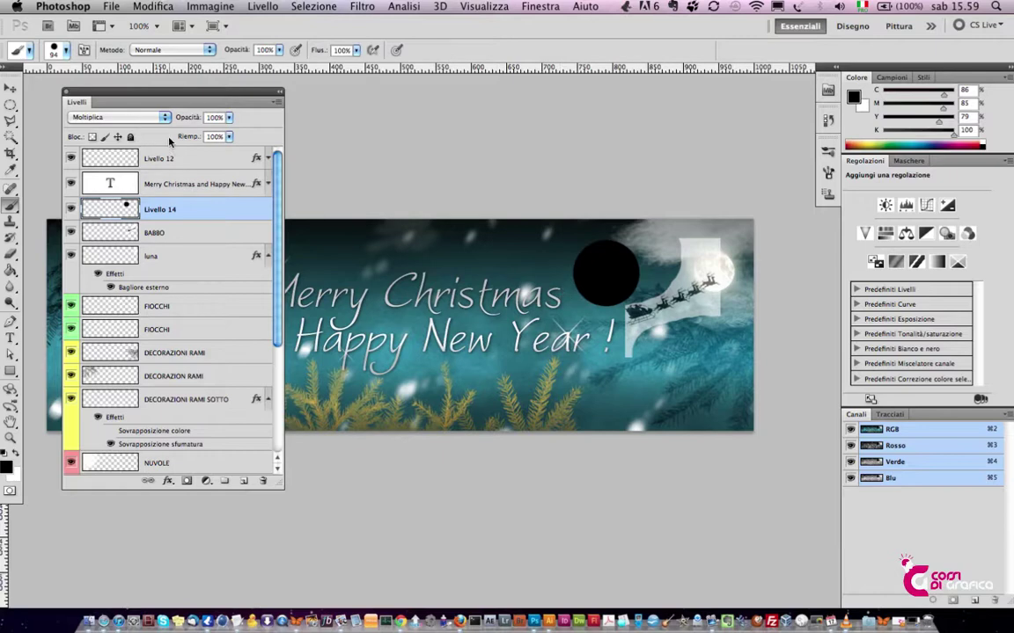
click(128, 116)
click(128, 91)
click(122, 115)
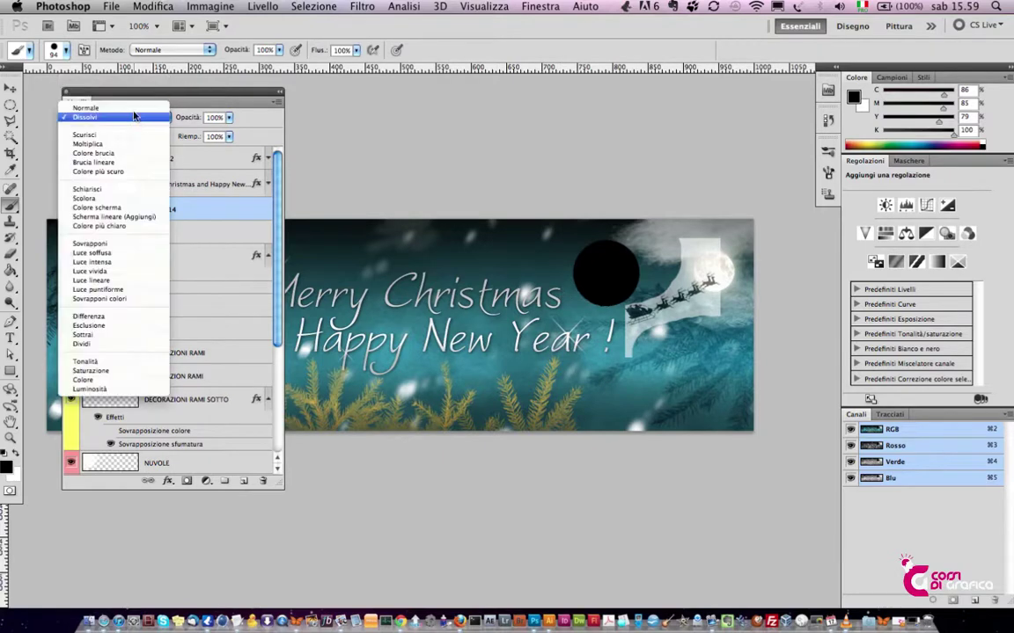
click(131, 105)
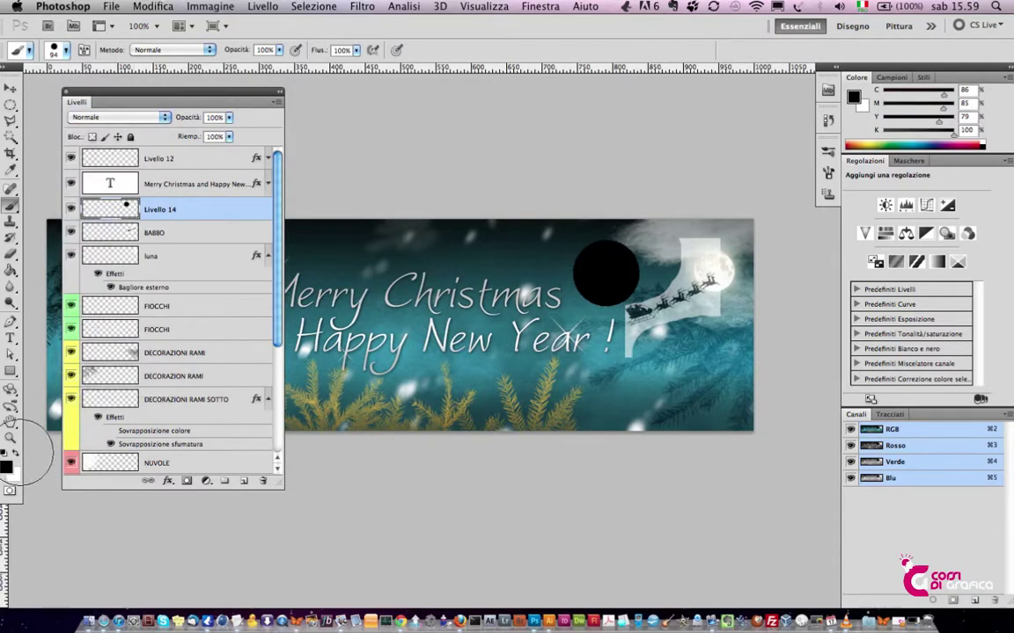
Repaint the disc in white and set Livello 14 to Moltiplica blending.
key(x)
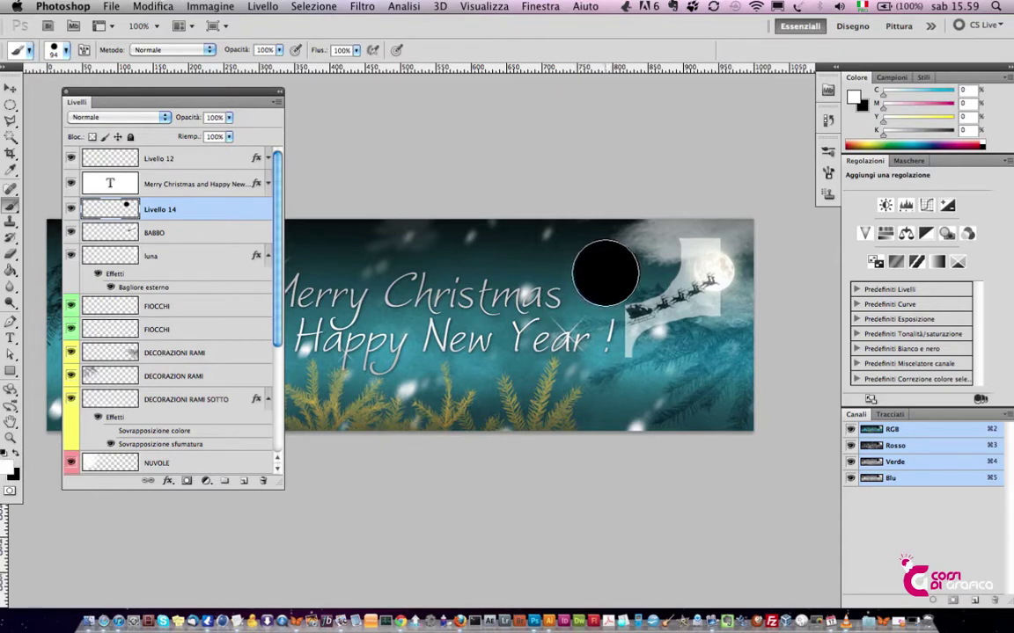
click(605, 273)
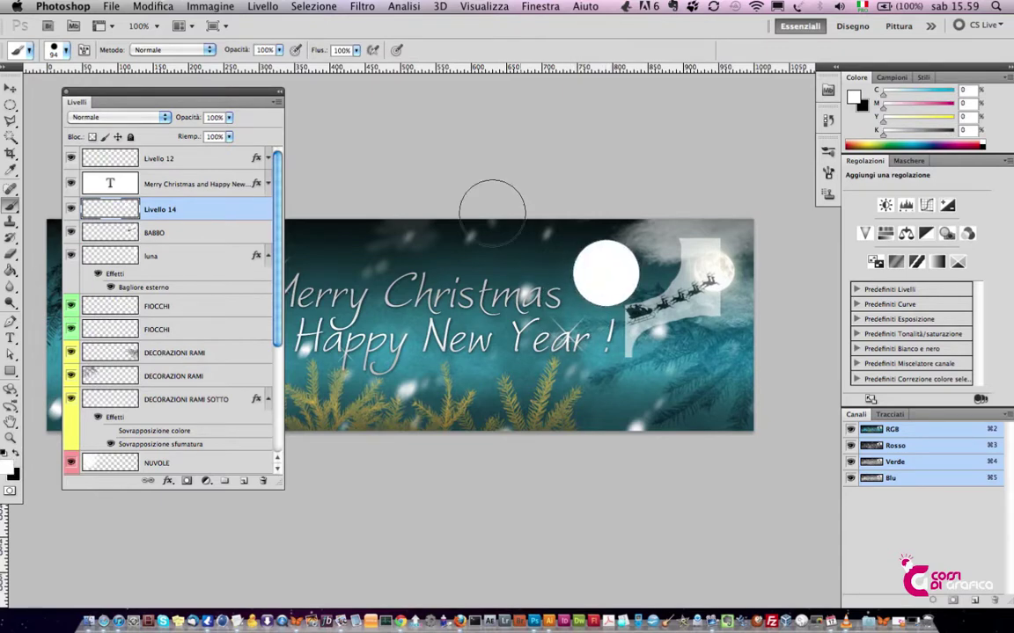
click(134, 117)
click(139, 154)
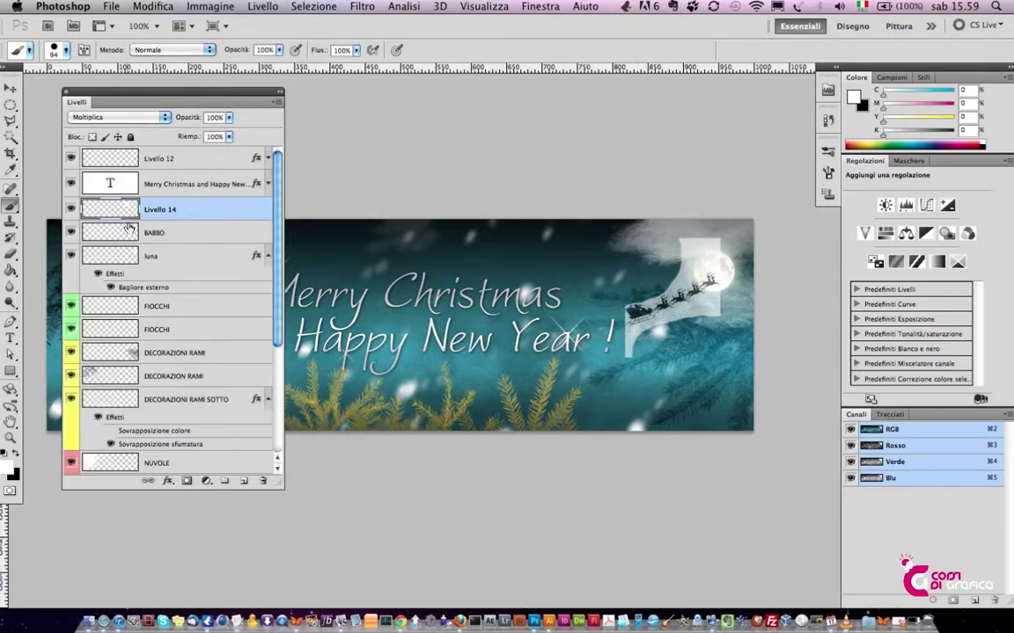
Restore the accidentally deleted Livello 14, paint a white disc, and set Moltiplica blending.
scroll(149, 291, down, 1)
key(BackSpace)
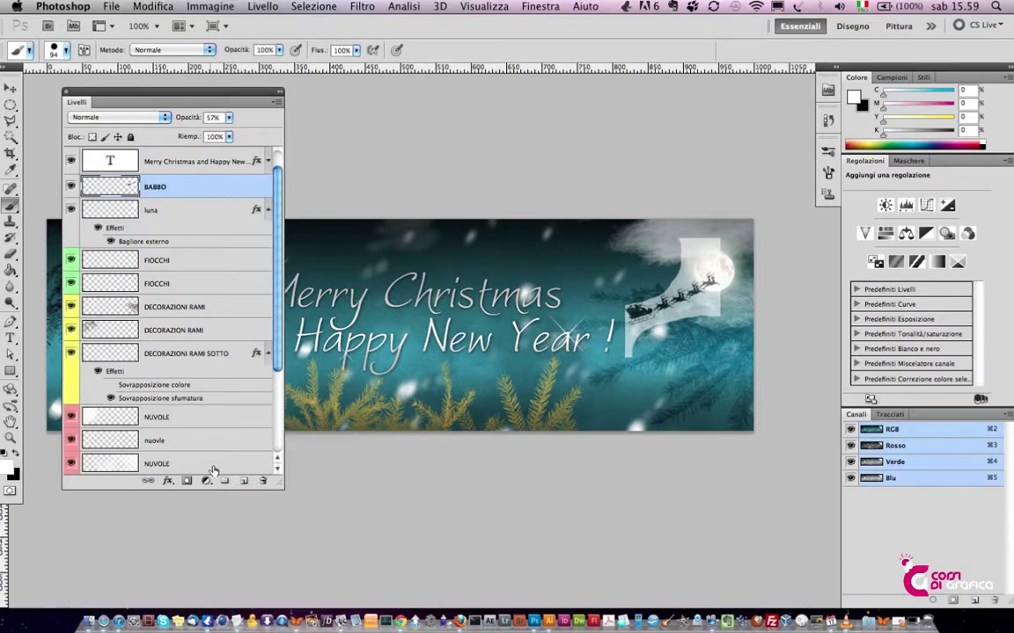
key(ctrl+z)
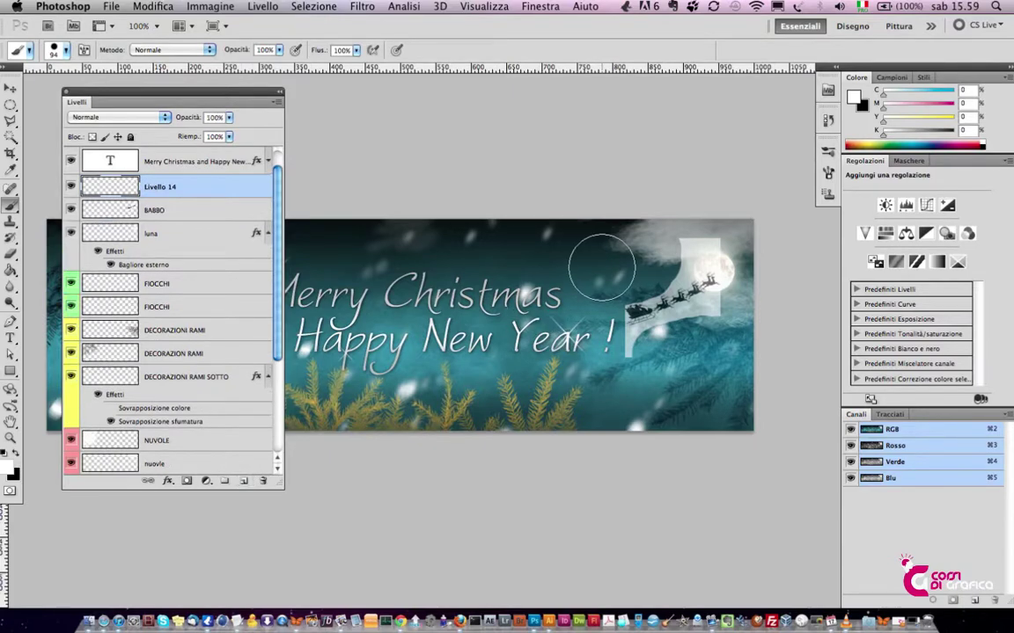
click(602, 269)
click(122, 117)
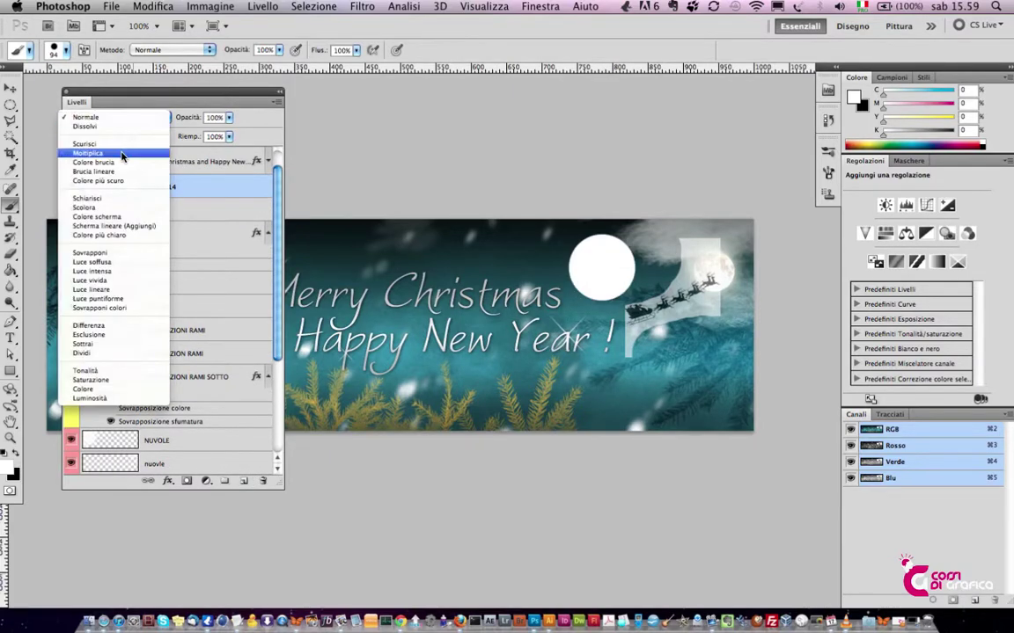
click(123, 154)
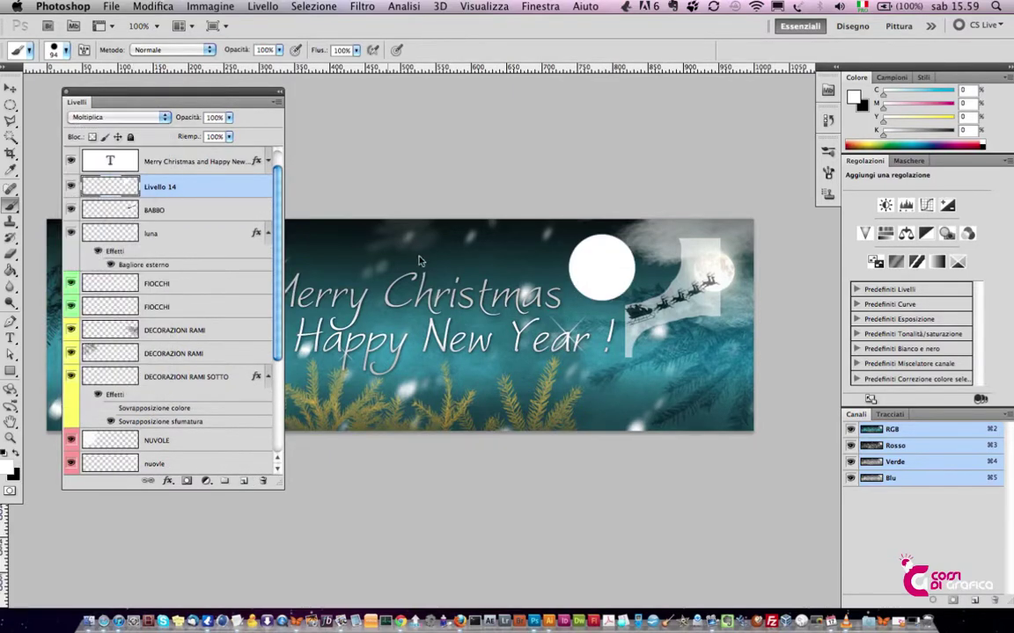
Compare Normale and Moltiplica blending on Livello 14, leaving it on Normale.
click(137, 119)
click(139, 81)
click(136, 117)
click(125, 155)
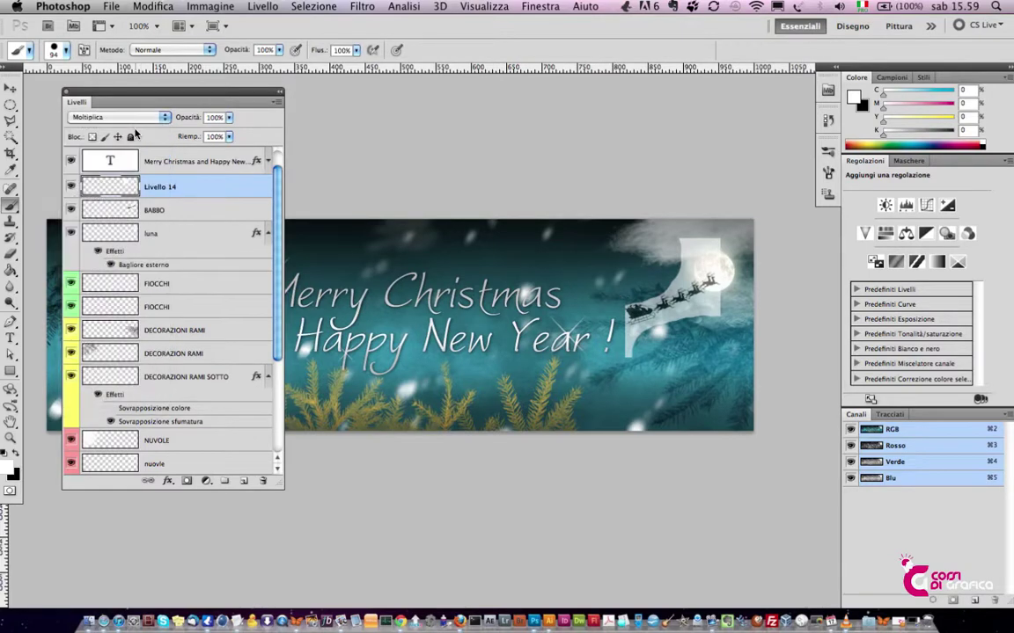
click(125, 117)
click(136, 91)
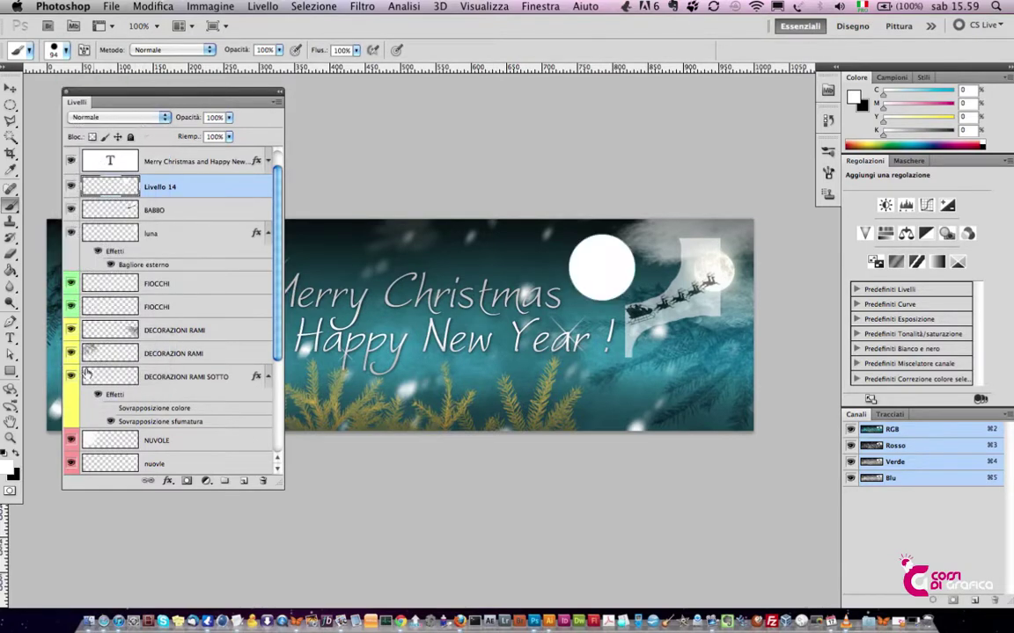
Paint a soft black dab at the disc centre with a fully soft brush.
click(15, 453)
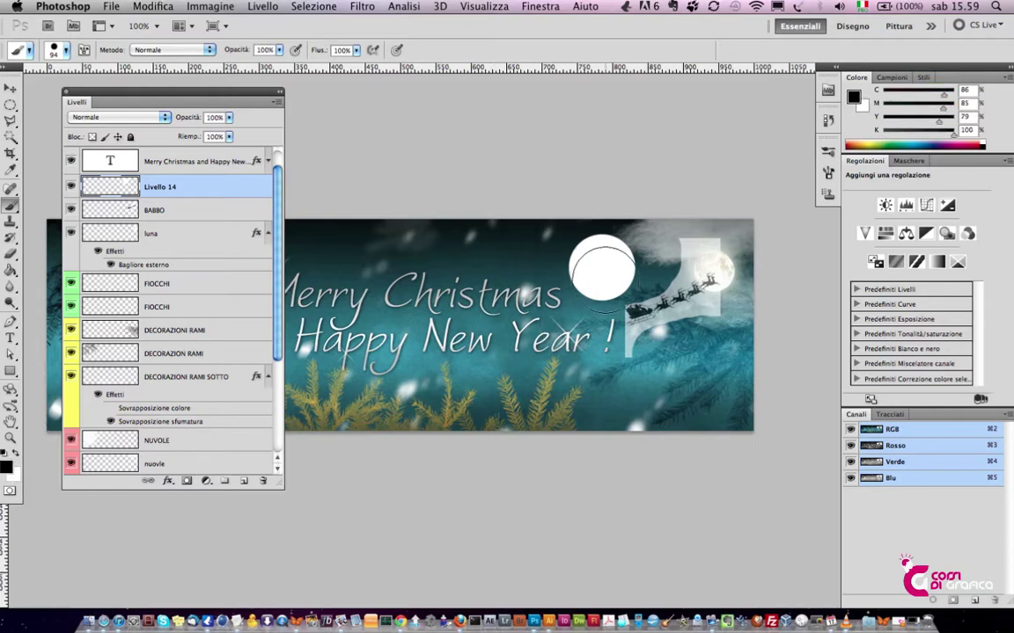
right_click(542, 257)
drag(630, 328, 510, 328)
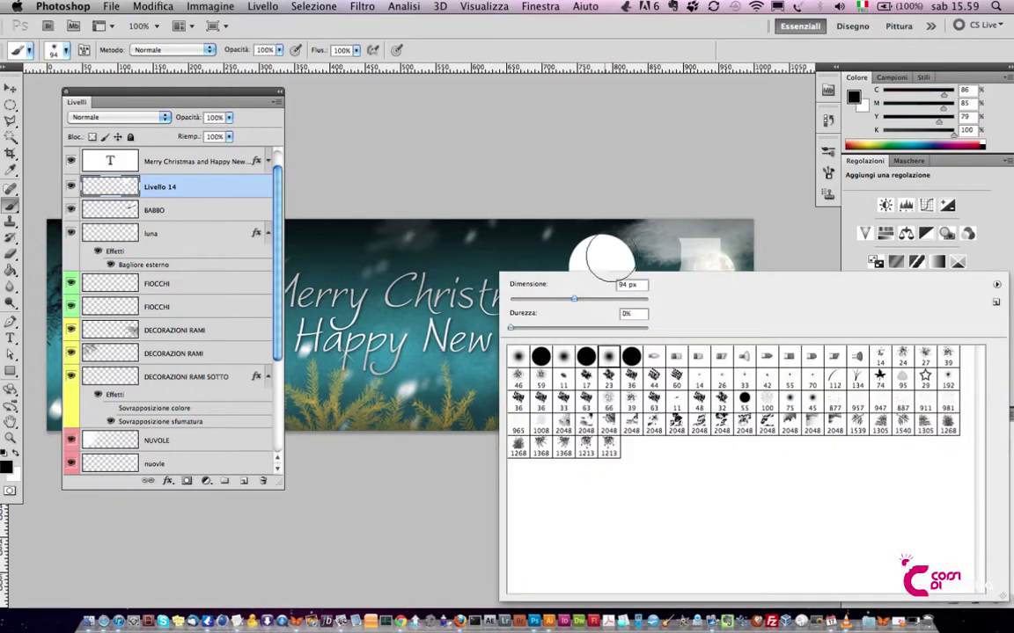
key(Return)
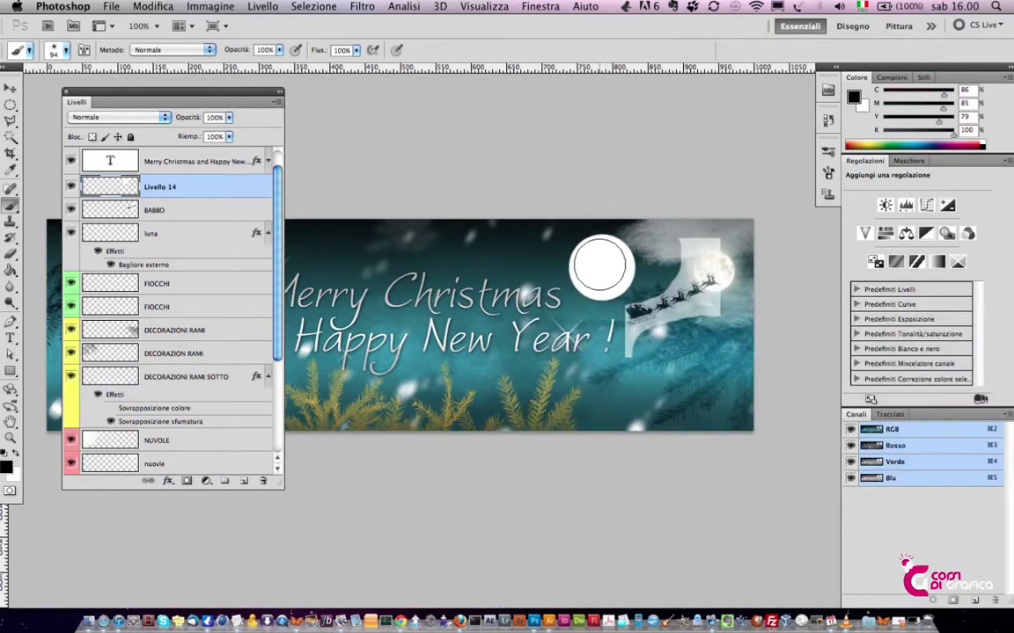
click(601, 265)
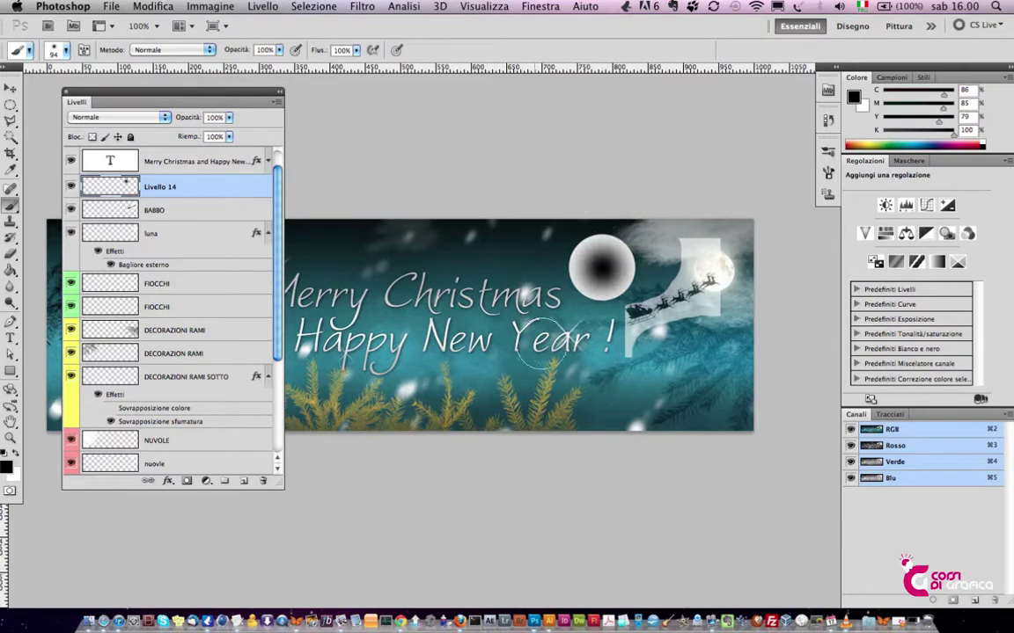
Set the dab layer to Multiply, move it toward the moon, and keep Multiply after comparing.
click(151, 119)
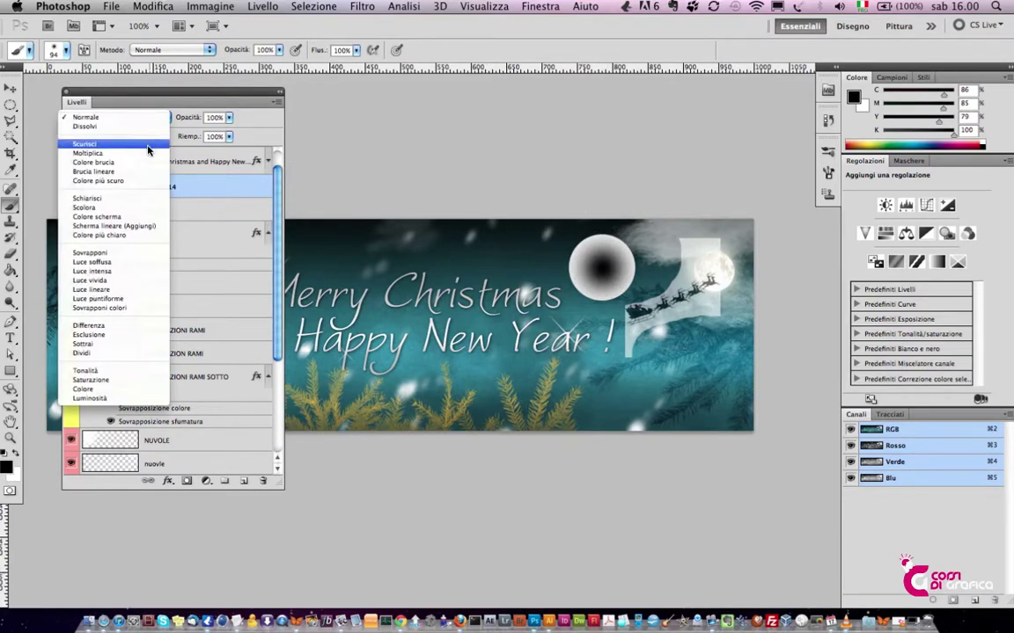
click(146, 155)
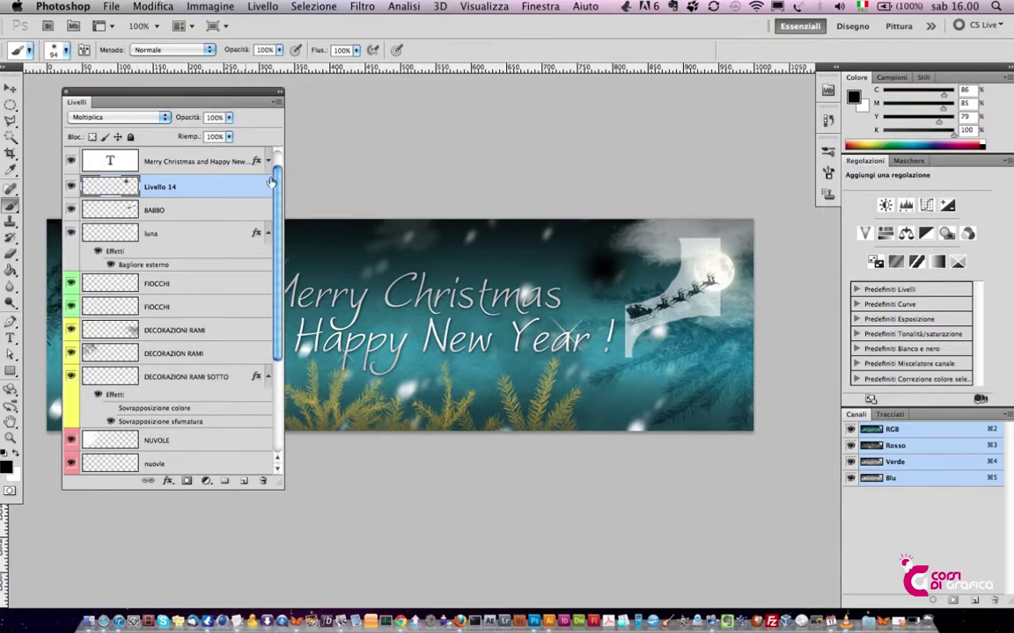
key(v)
drag(542, 247, 654, 255)
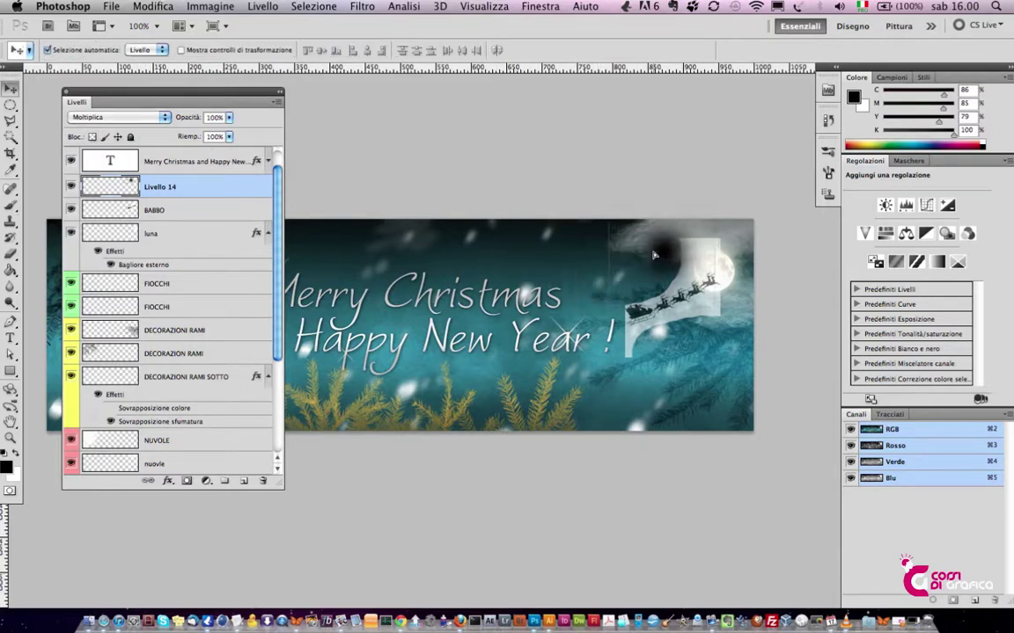
click(107, 117)
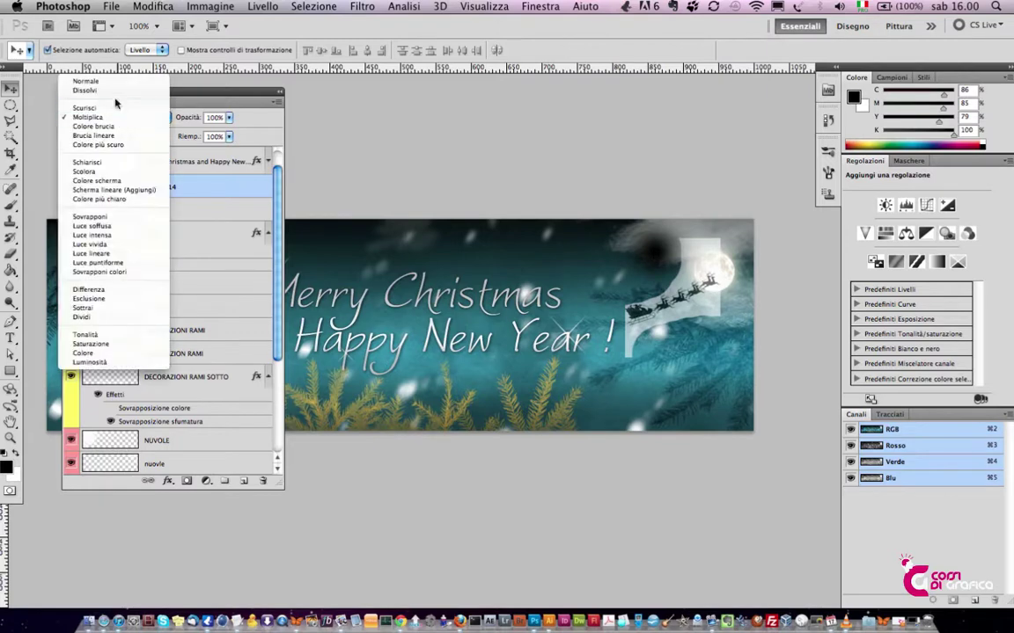
click(119, 82)
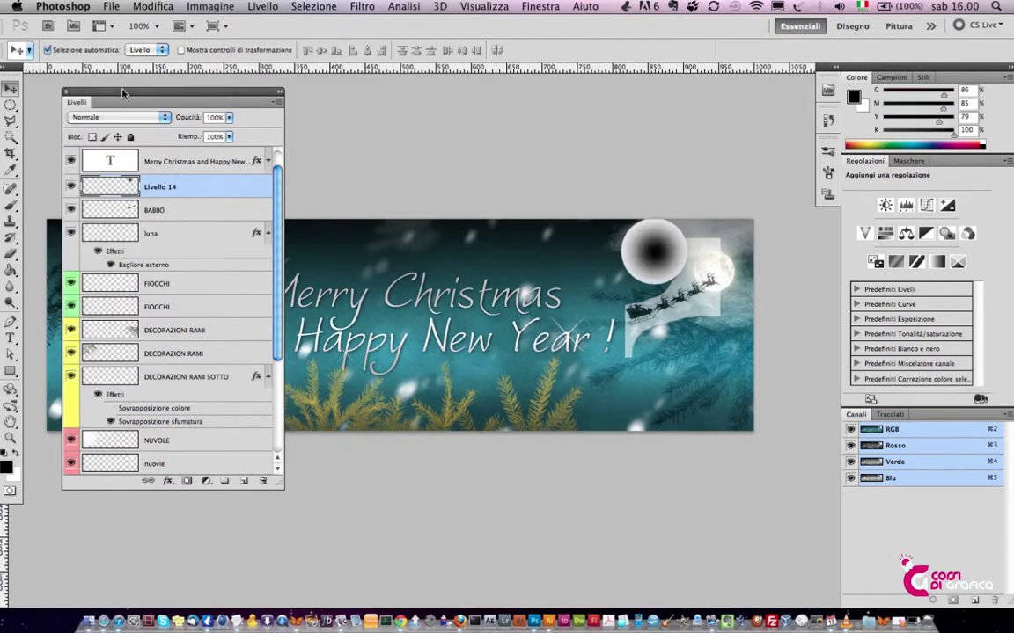
click(114, 117)
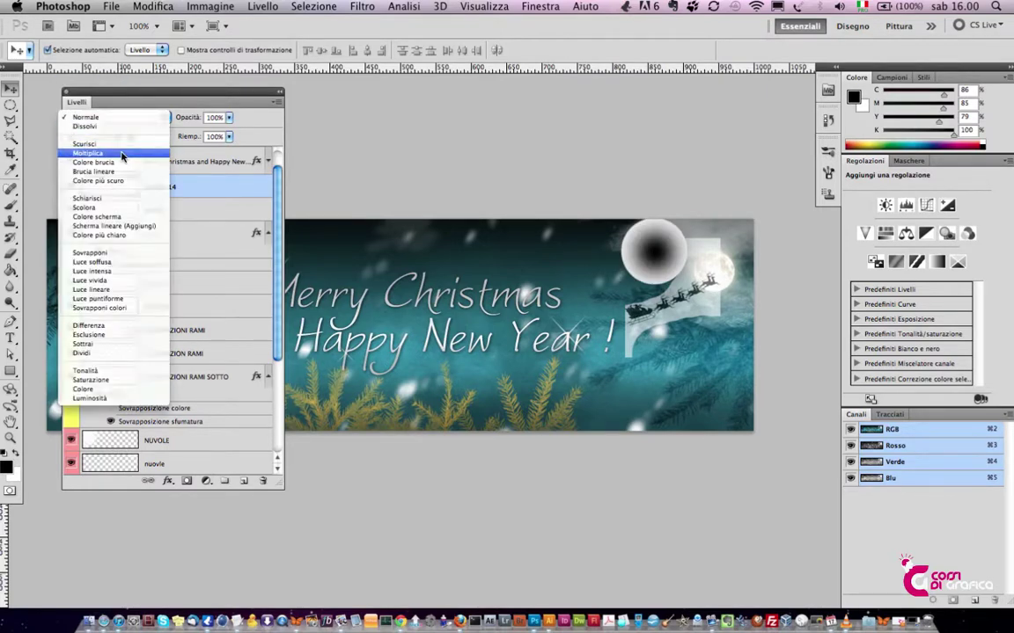
click(117, 153)
Delete the Livello 14 dab layer and move the BABBO sleigh left and down.
drag(187, 180, 262, 482)
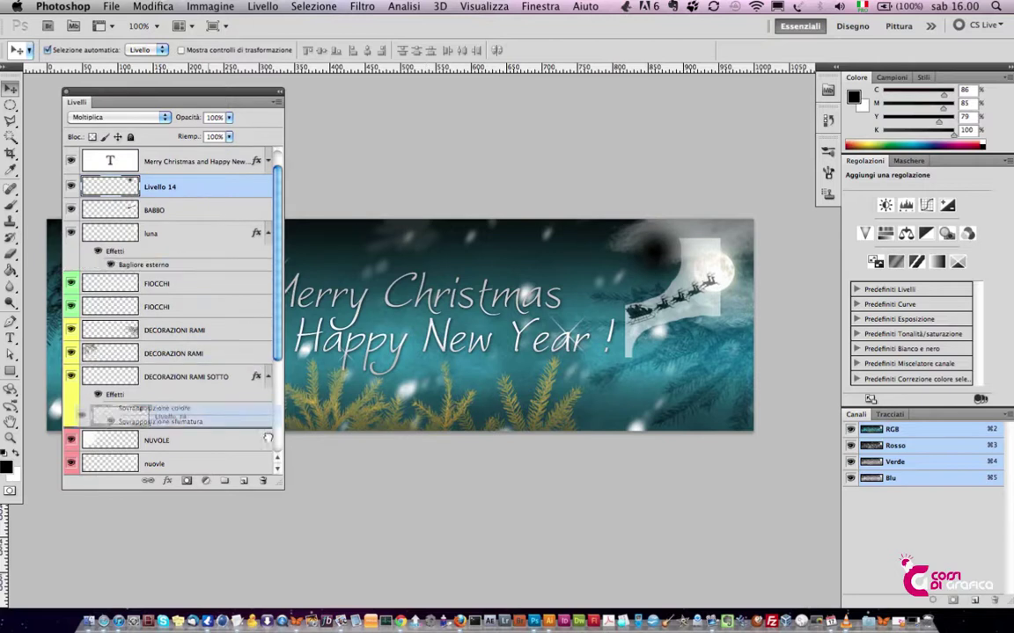
scroll(202, 254, up, 2)
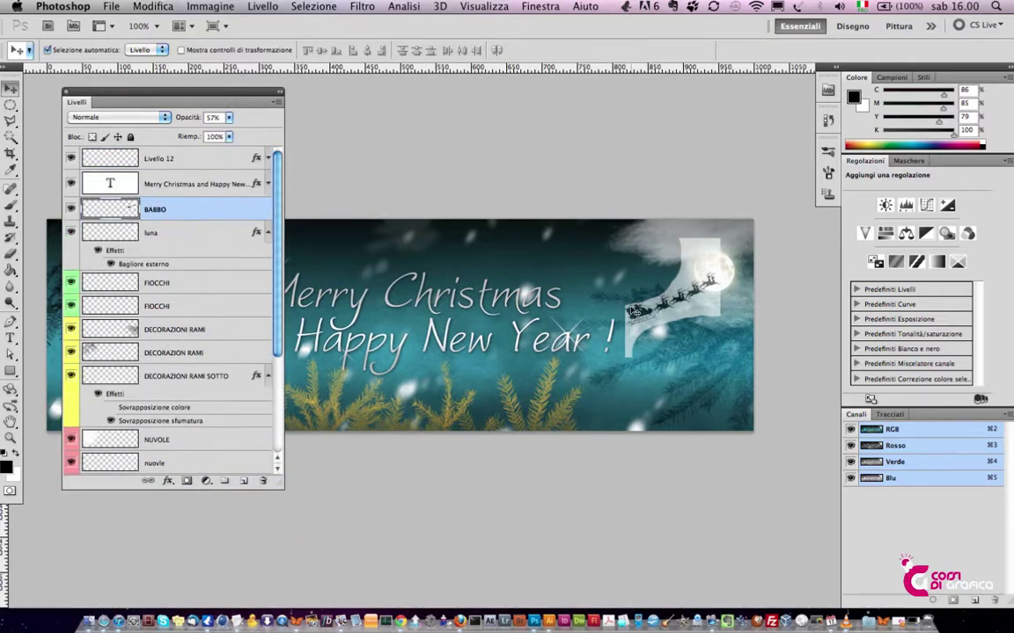
drag(635, 317, 626, 315)
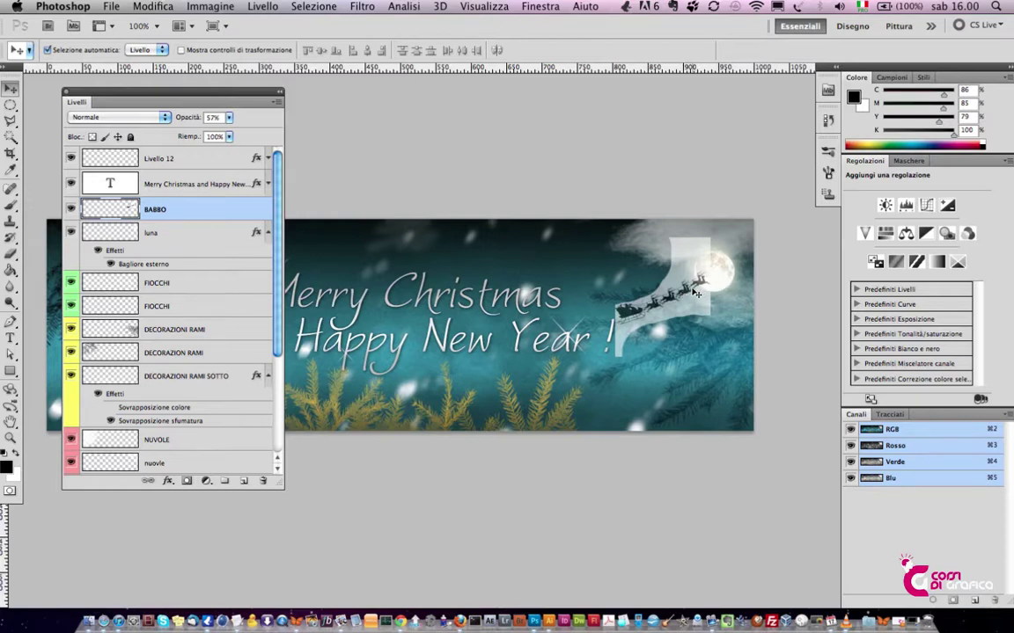
drag(696, 293, 666, 304)
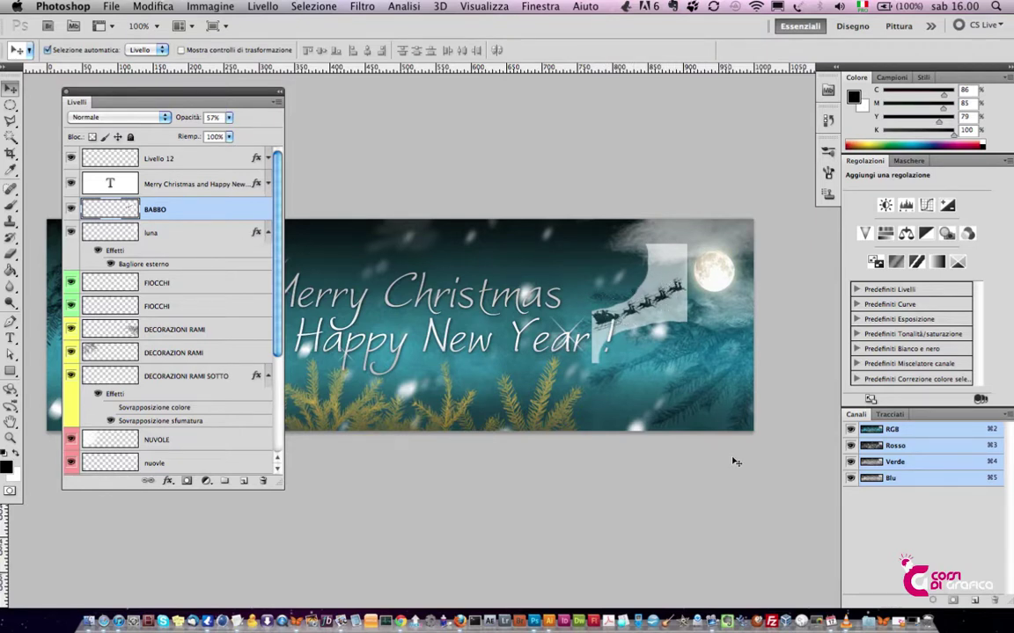
Compare with the reference banner in Chrome, then return to Photoshop.
key(super+Tab)
key(super+Left)
key(super+Left)
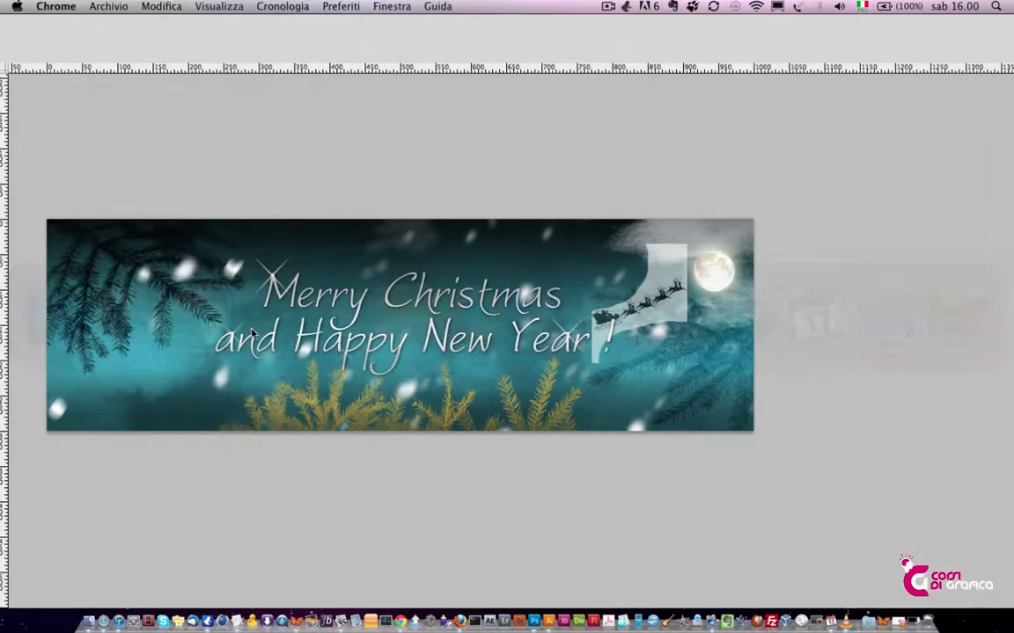
key(super+Tab)
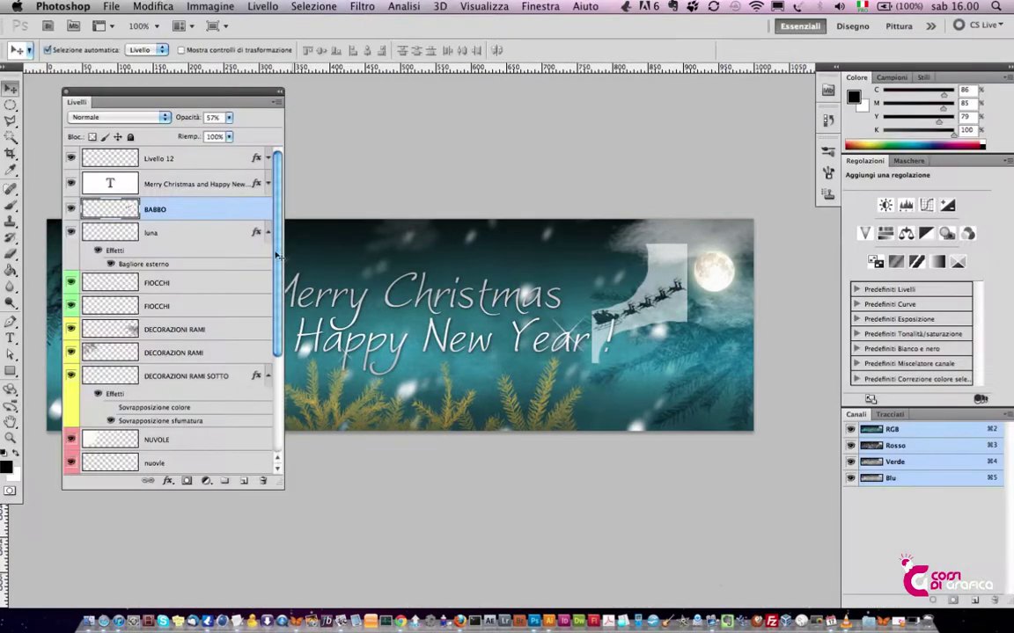
Set BABBO to Multiply blending and place the sleigh silhouette over the moon.
click(149, 117)
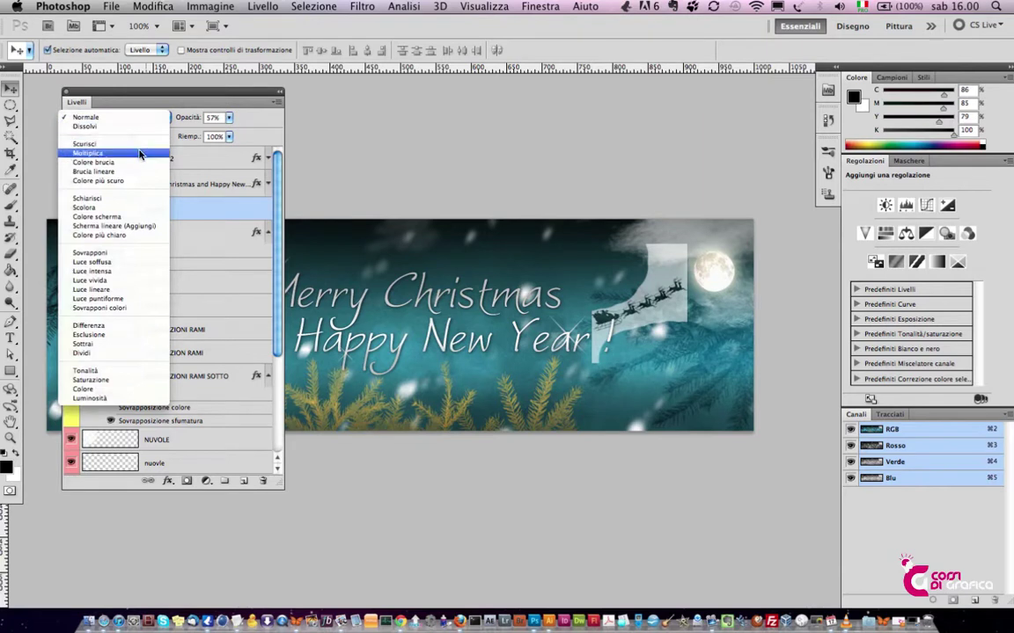
click(139, 154)
drag(666, 306, 706, 271)
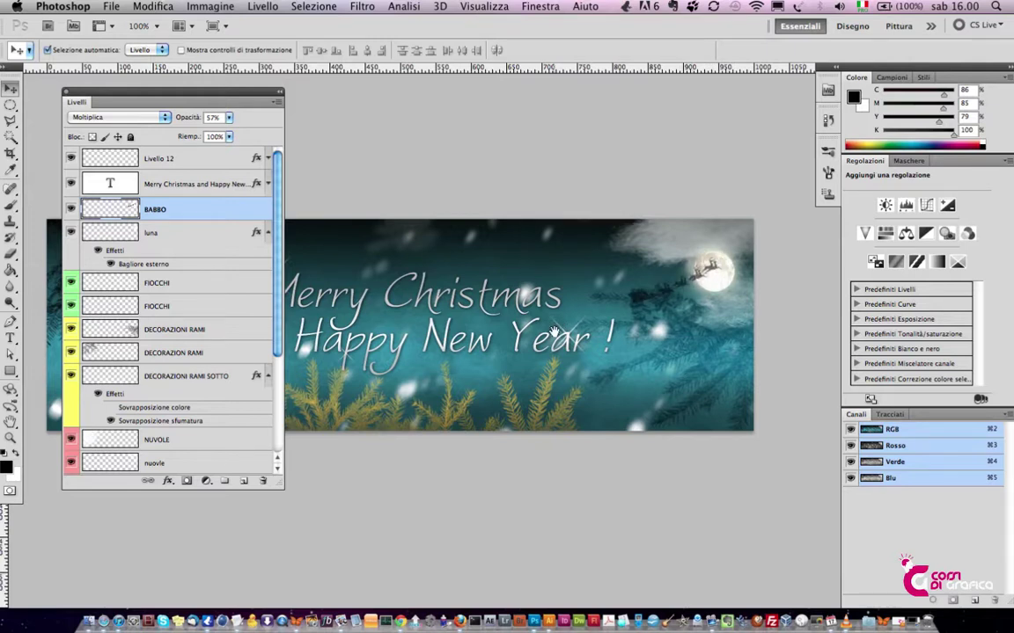
drag(555, 332, 575, 310)
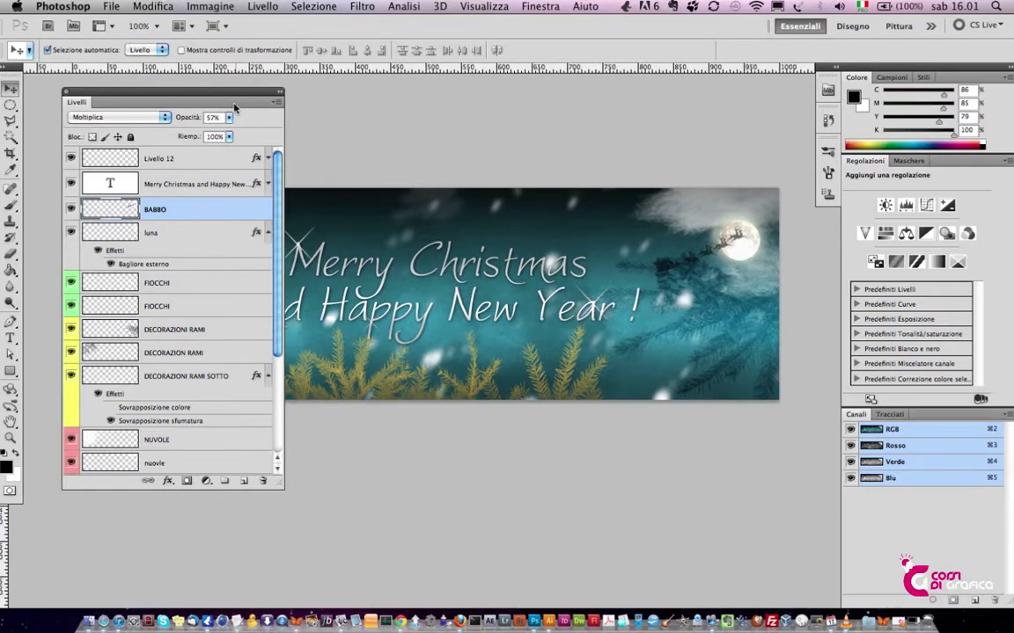
Select the Merry Christmas text layer and check its effects by hiding and showing them.
drag(214, 99, 187, 136)
click(86, 215)
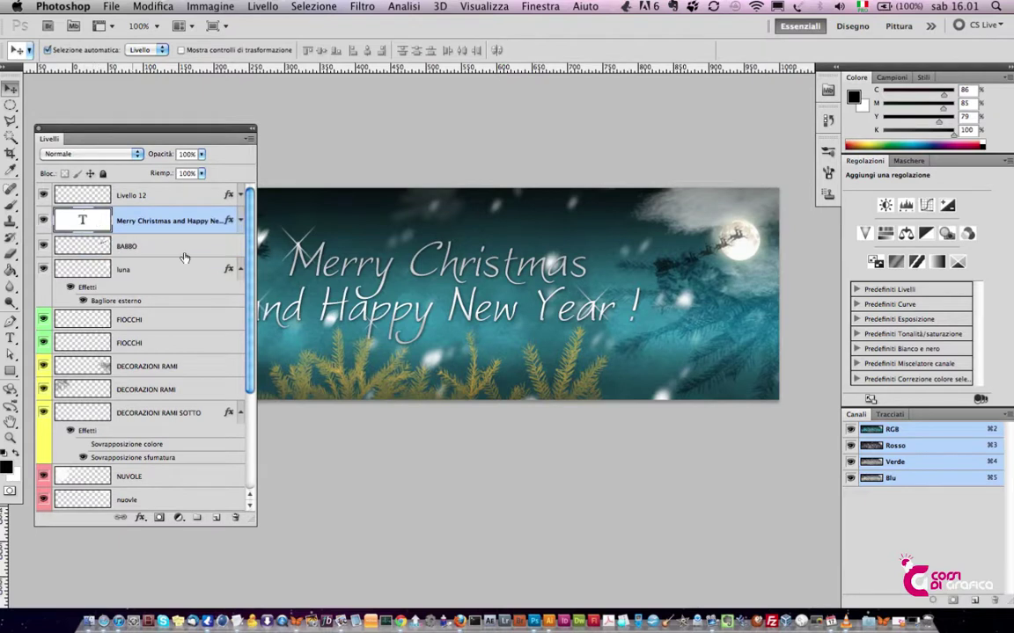
key(t)
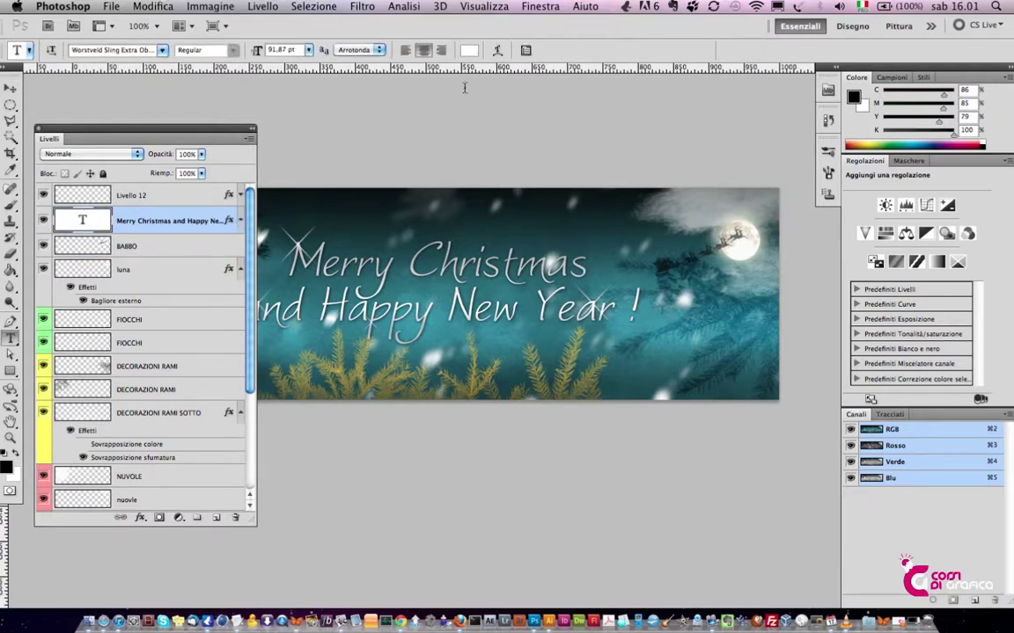
click(240, 220)
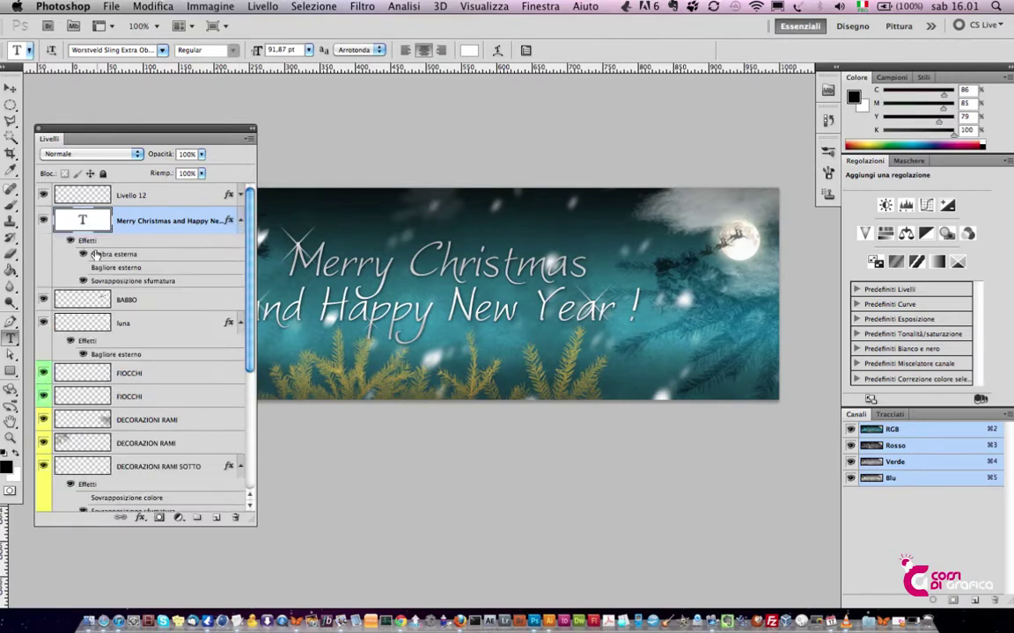
click(68, 240)
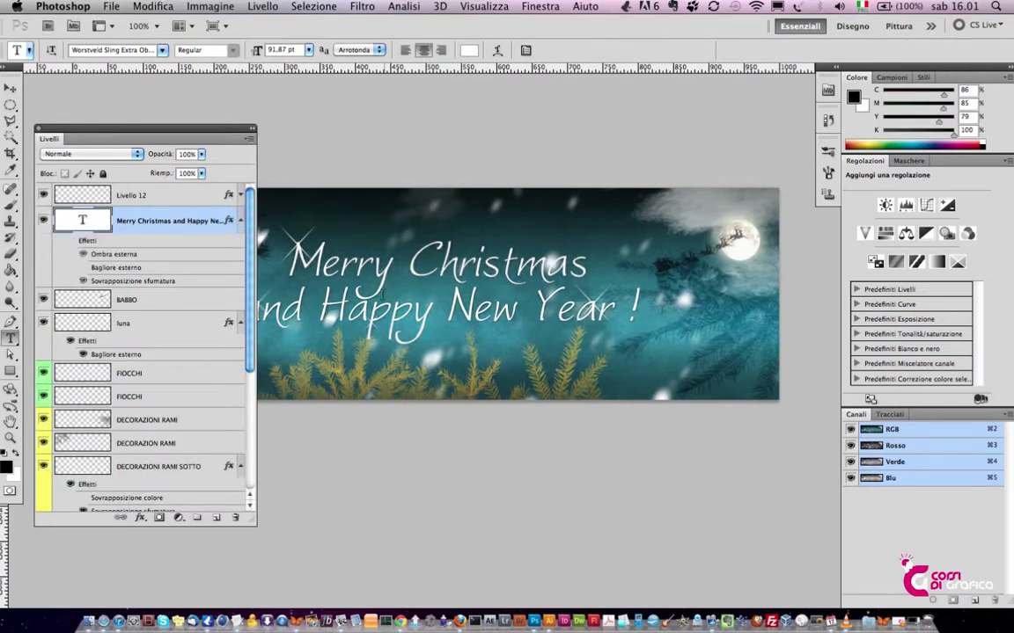
click(70, 240)
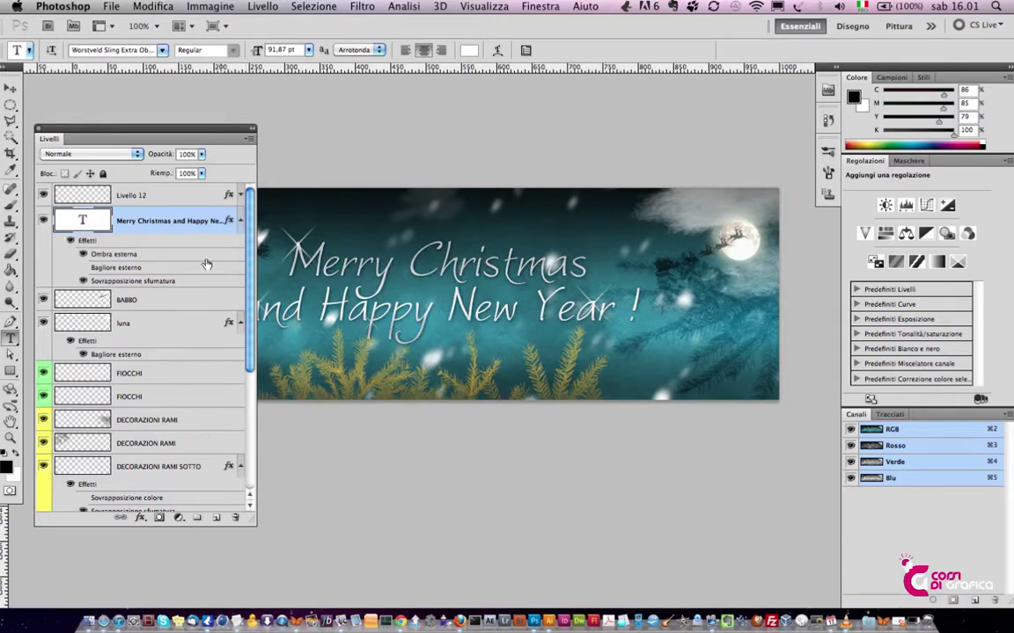
Open the text's Stile livello dialog and keep its drop shadow on after toggling it.
double_click(96, 240)
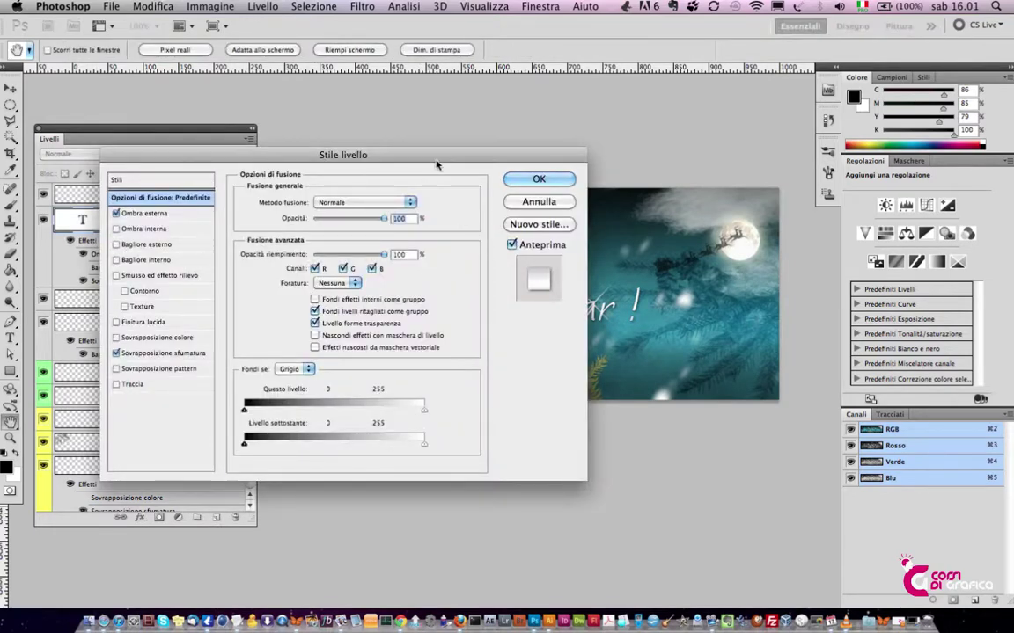
drag(395, 148, 739, 289)
drag(616, 279, 392, 352)
click(219, 412)
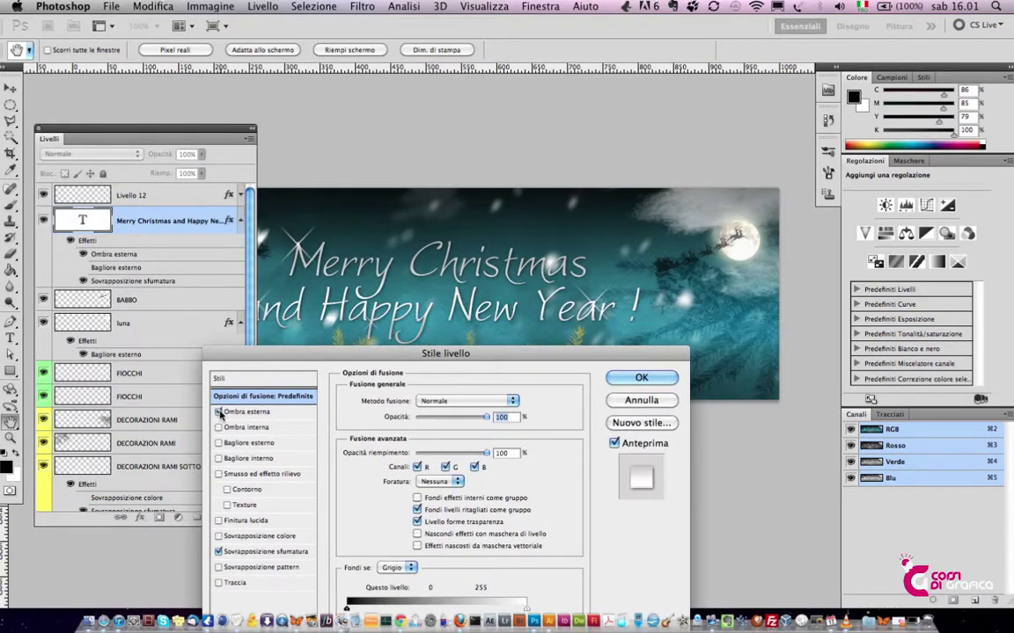
click(219, 412)
Open Sovrapposizione sfumatura and compare the text with the gradient overlay on and off.
click(261, 551)
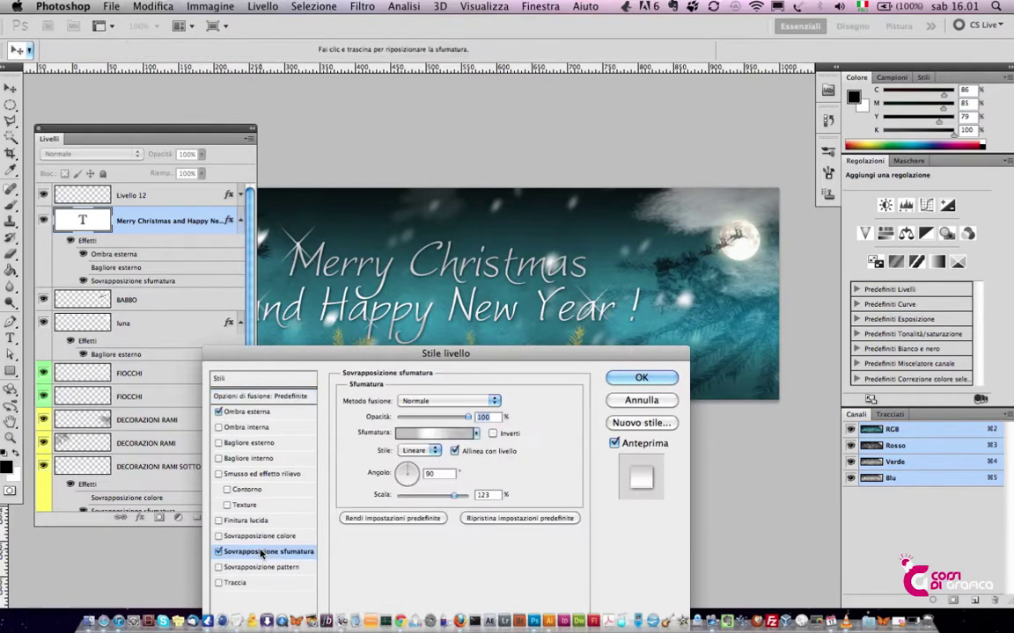
click(431, 433)
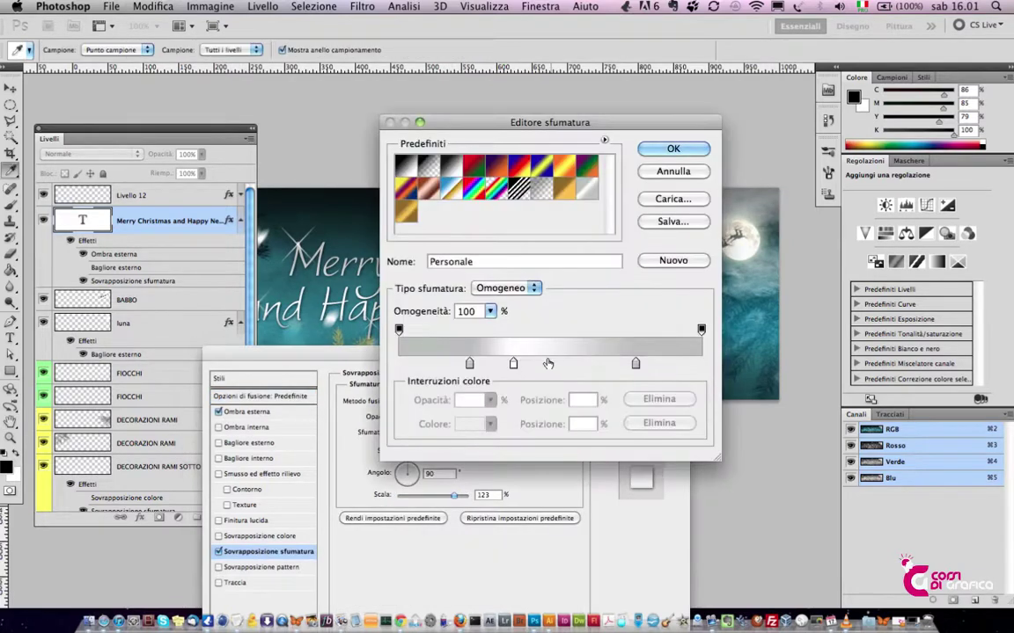
click(672, 149)
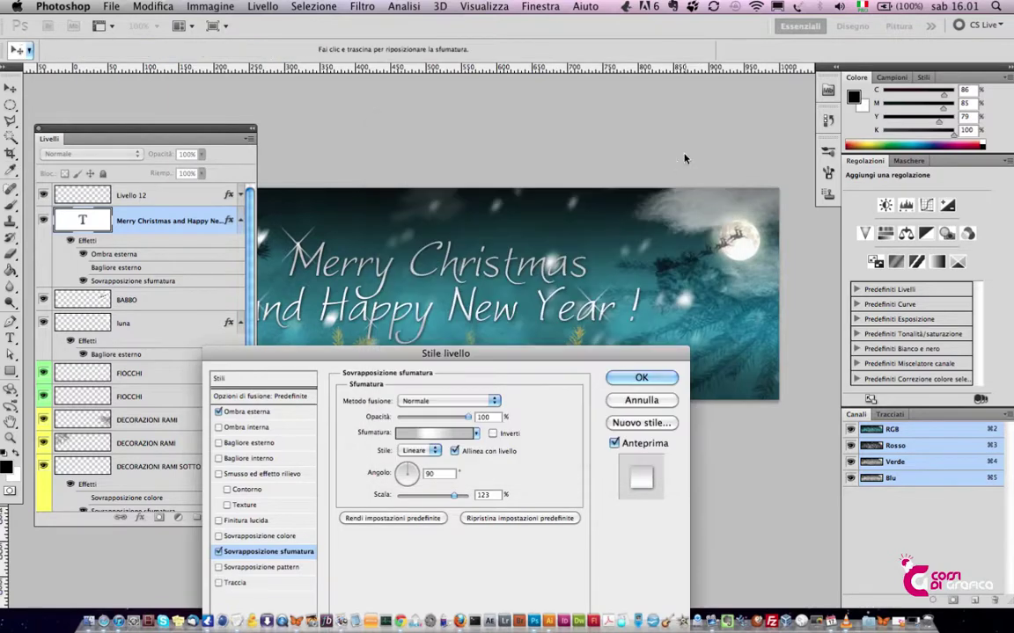
click(219, 552)
click(219, 551)
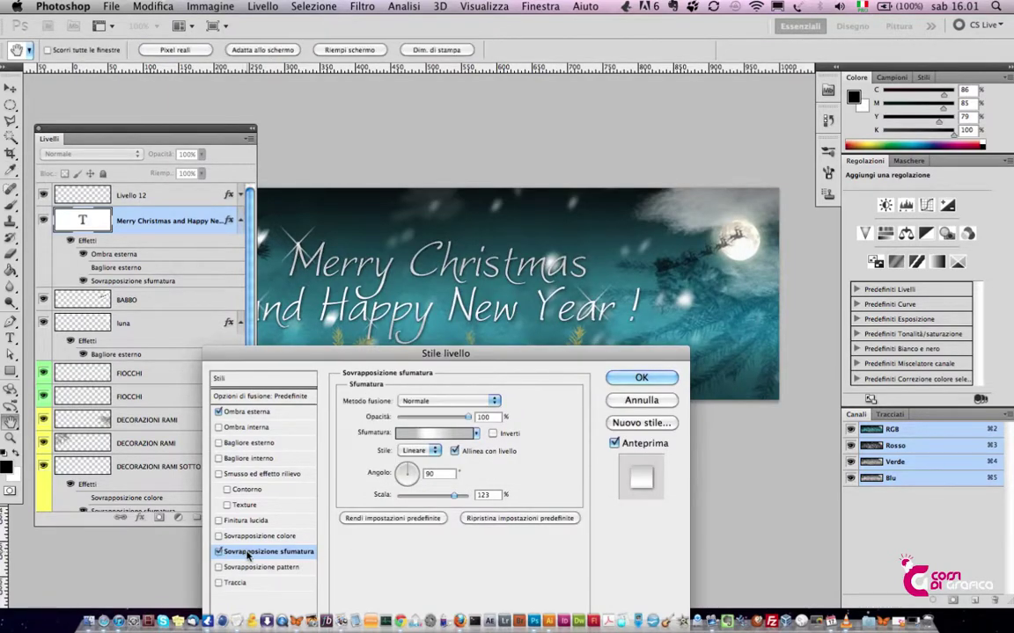
click(219, 551)
click(219, 552)
Apply the gold gradient preset to the text and confirm the layer style.
click(476, 432)
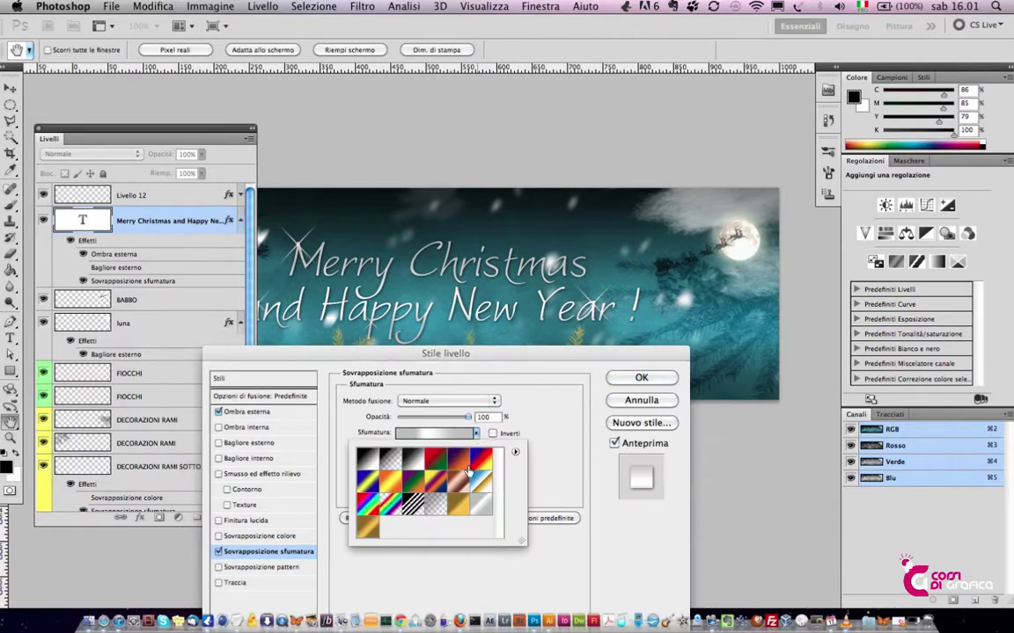
click(369, 527)
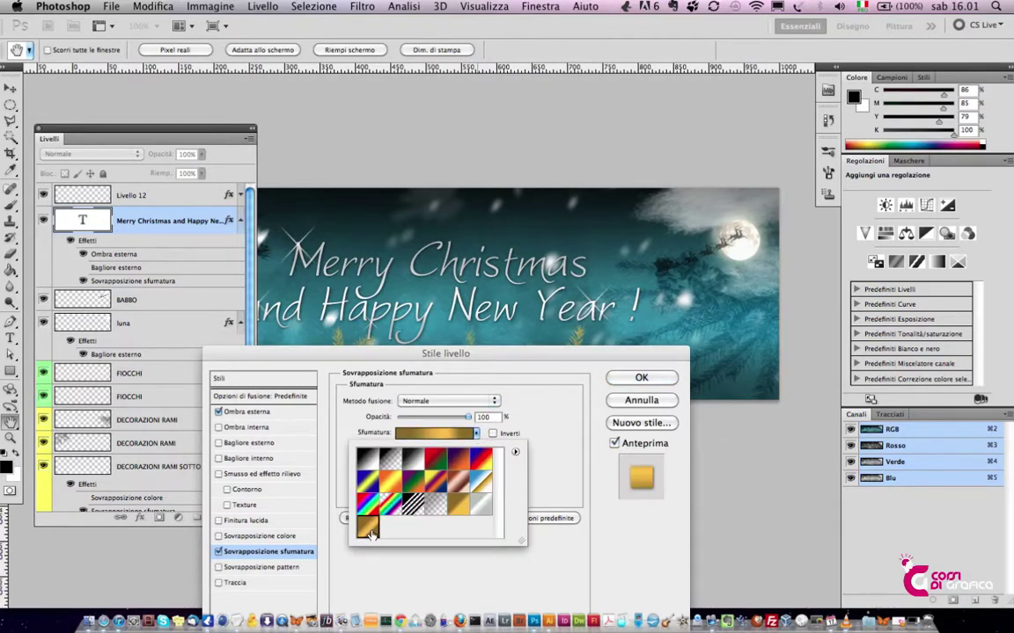
click(641, 378)
Set the banner's Hue/Saturation adjustment to hue 360 and saturation 42, previewing without panels.
key(v)
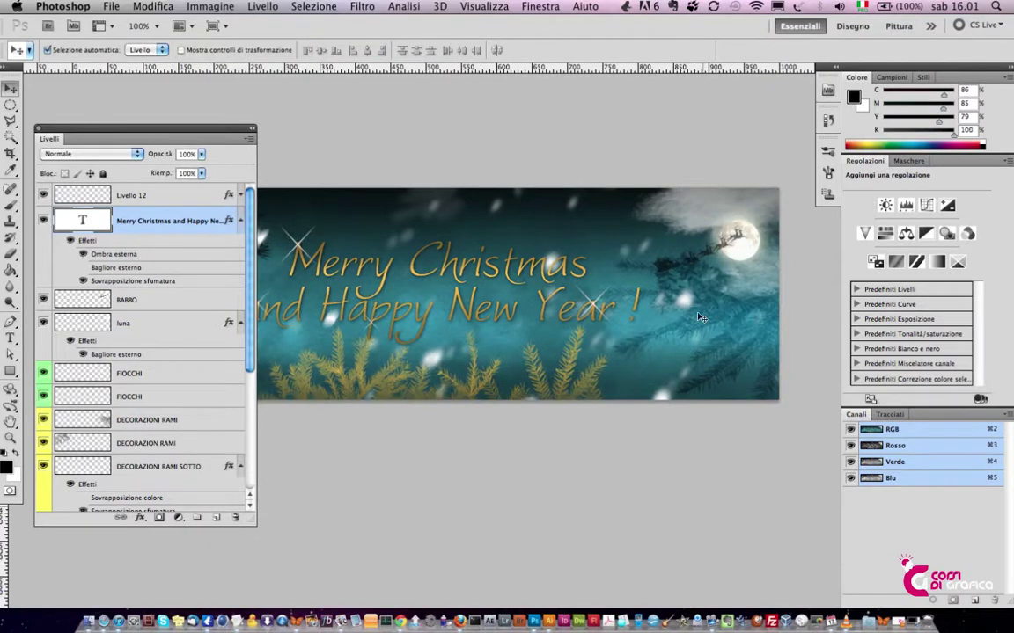
scroll(209, 411, down, 3)
scroll(165, 430, down, 3)
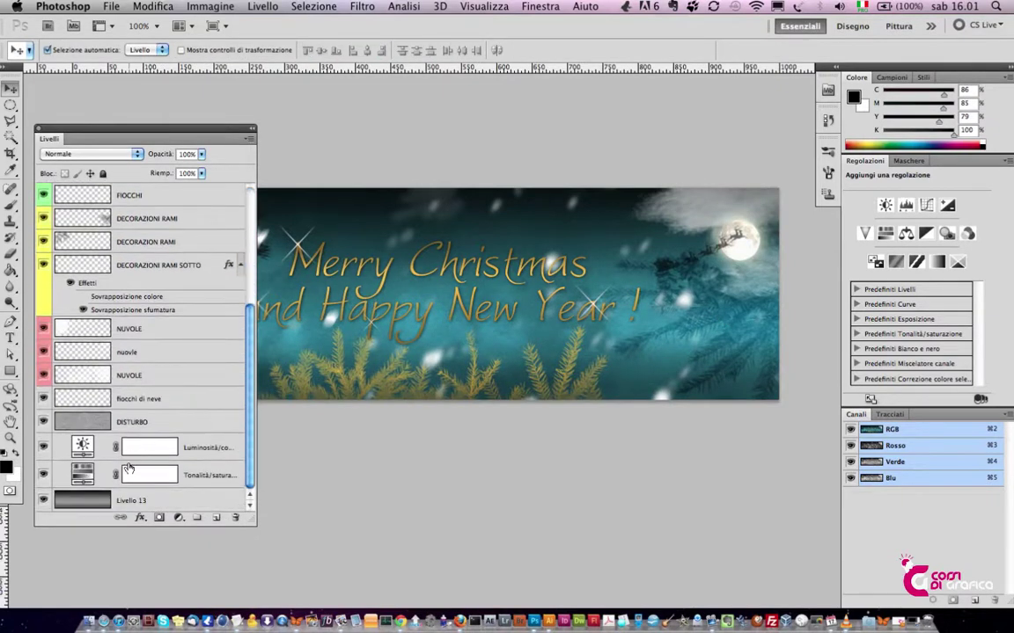
click(86, 475)
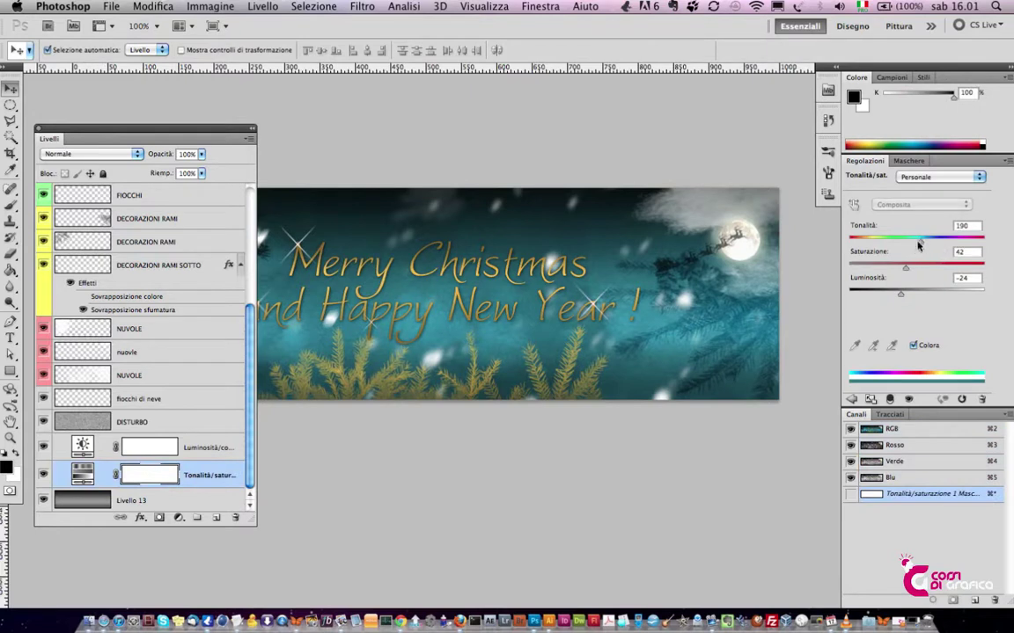
drag(920, 239, 984, 238)
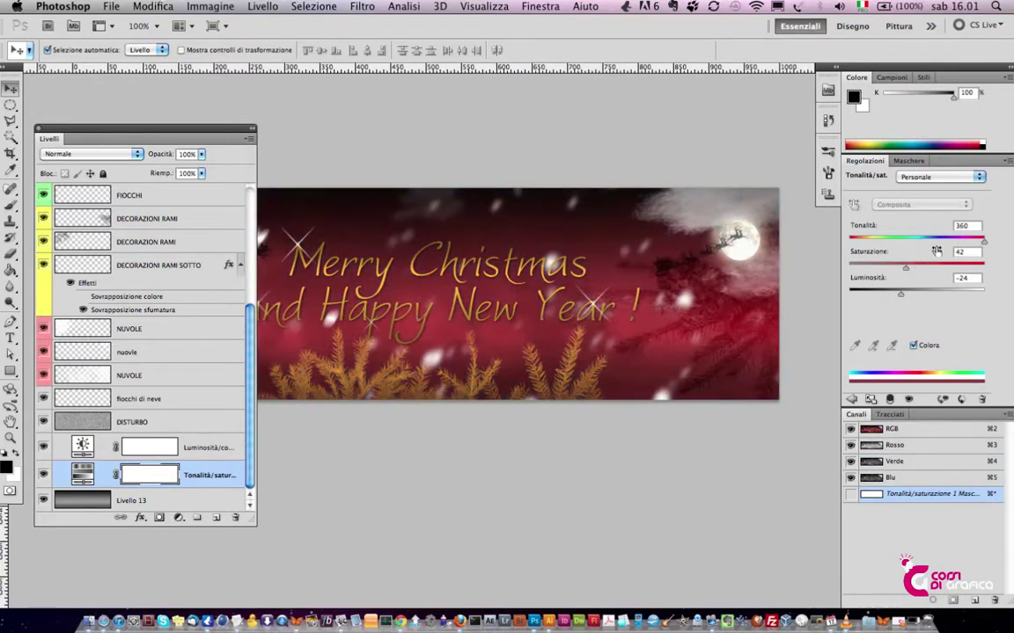
drag(904, 270, 891, 270)
drag(498, 288, 538, 290)
key(Tab)
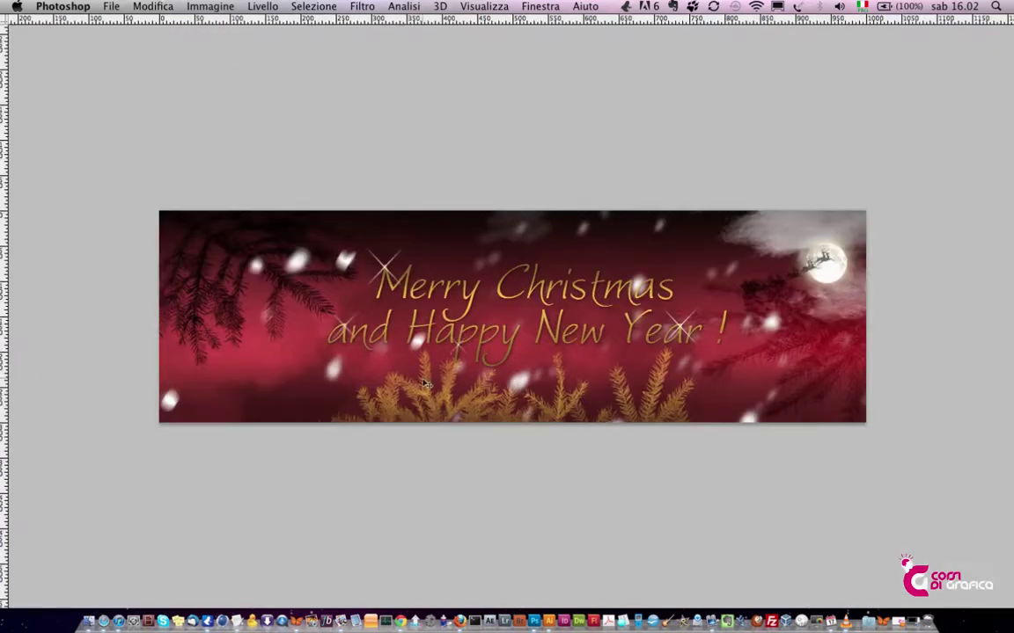
key(Tab)
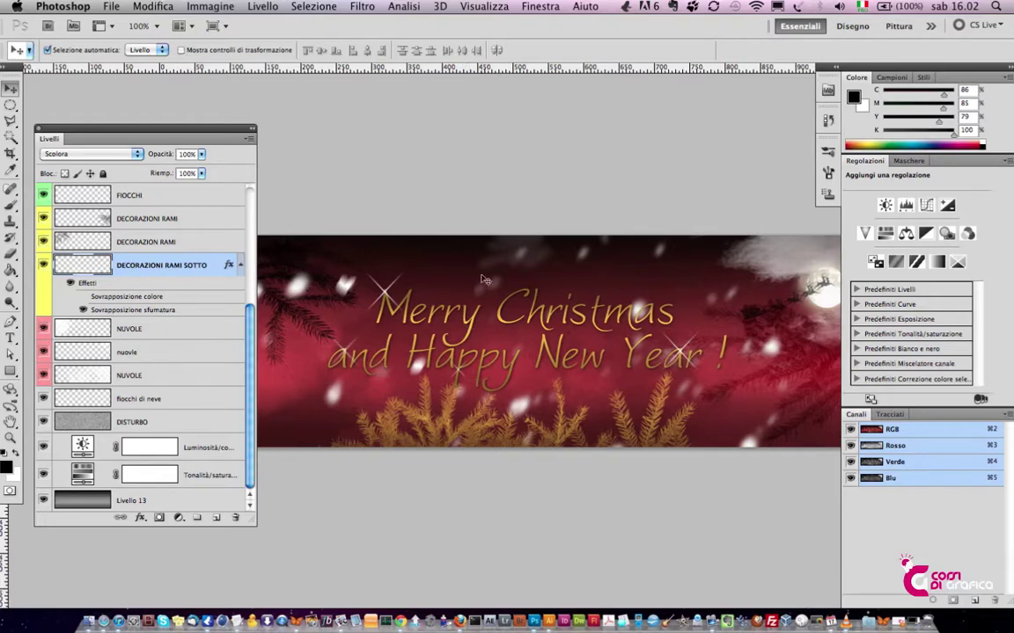
Duplicate the DECORAZIONI RAMI SOTTO branches layer.
right_click(67, 266)
click(164, 267)
right_click(165, 267)
click(202, 319)
key(ctrl+j)
Flip the copied branches vertically and move them to the banner's top.
key(ctrl+t)
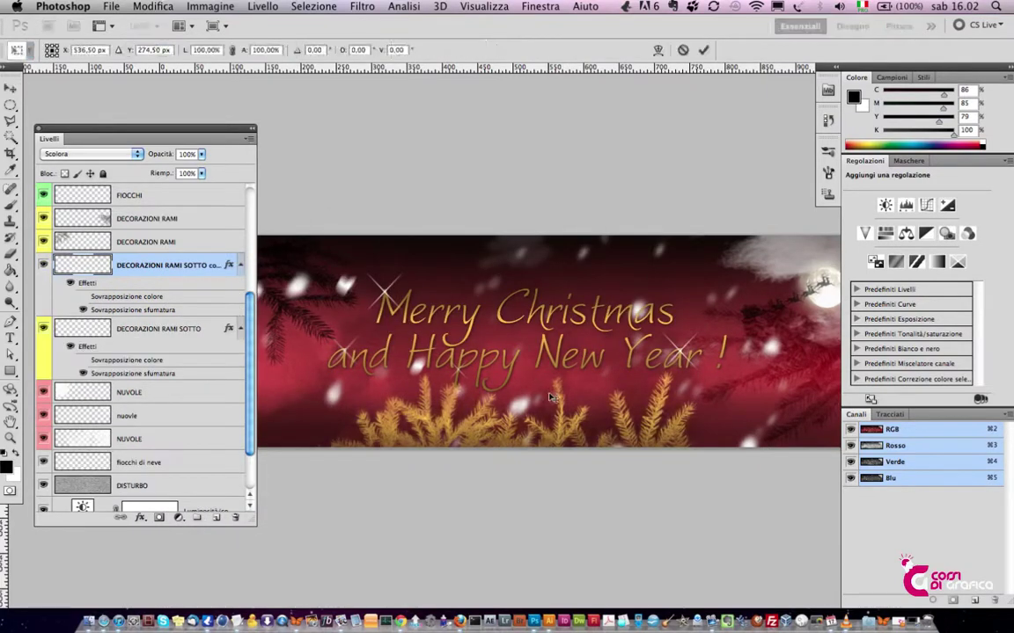
right_click(491, 440)
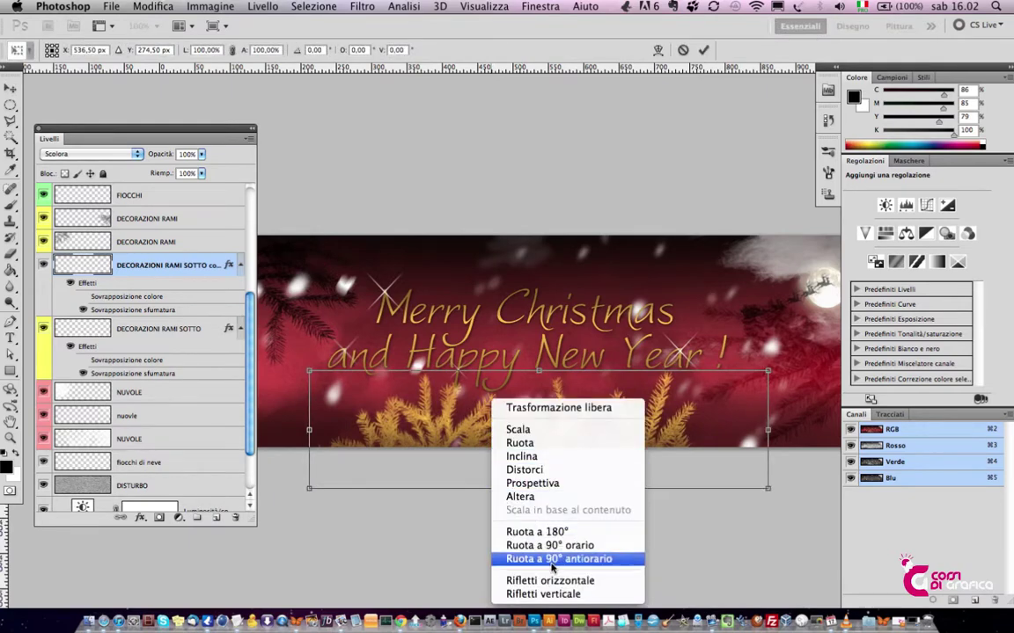
click(551, 595)
drag(539, 451, 537, 412)
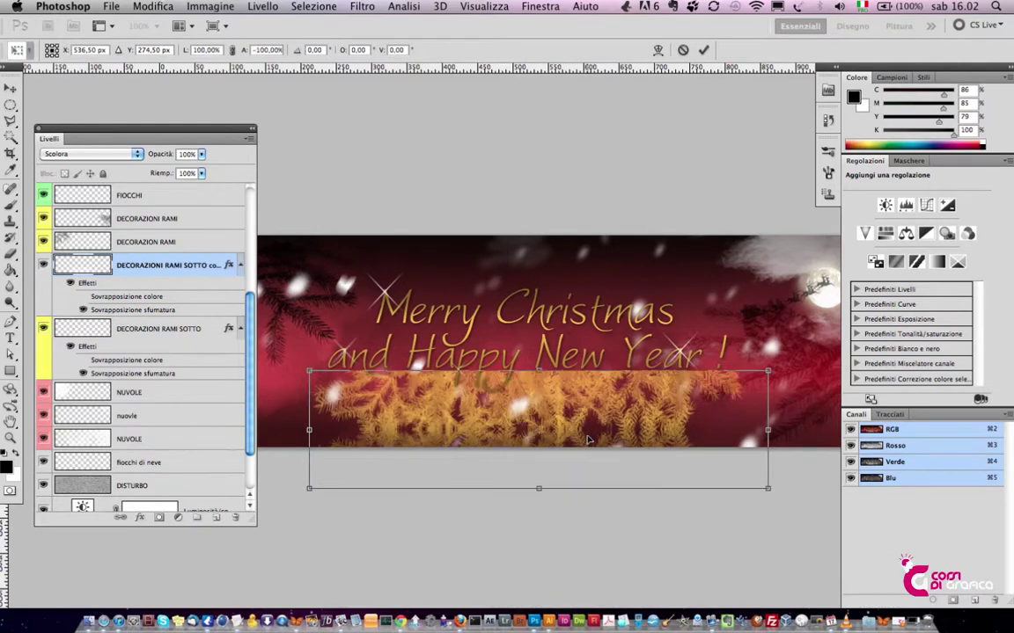
key(Return)
scroll(141, 352, up, 5)
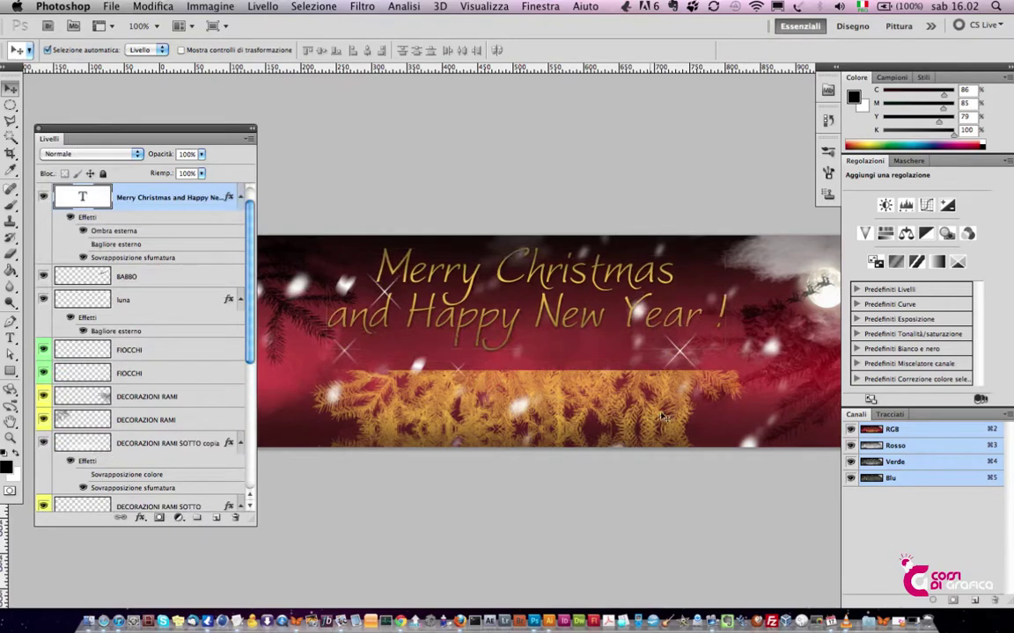
mouse_move(521, 390)
mouse_down()
mouse_move(671, 366)
mouse_move(671, 284)
mouse_up()
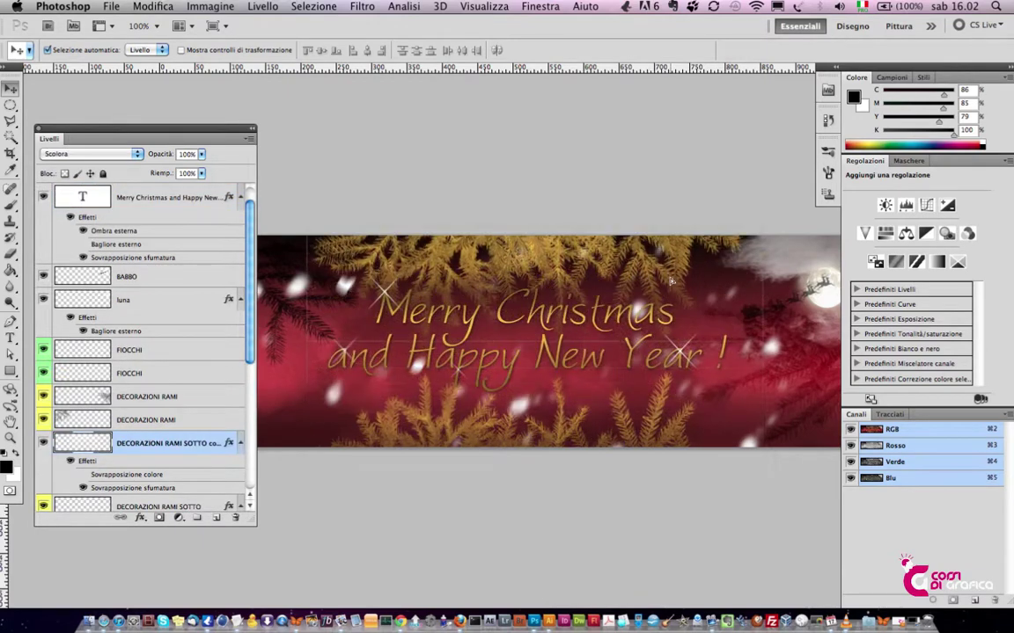
Preview and undo the flipped branches, then add a new top layer, Livello 12.
key(Tab)
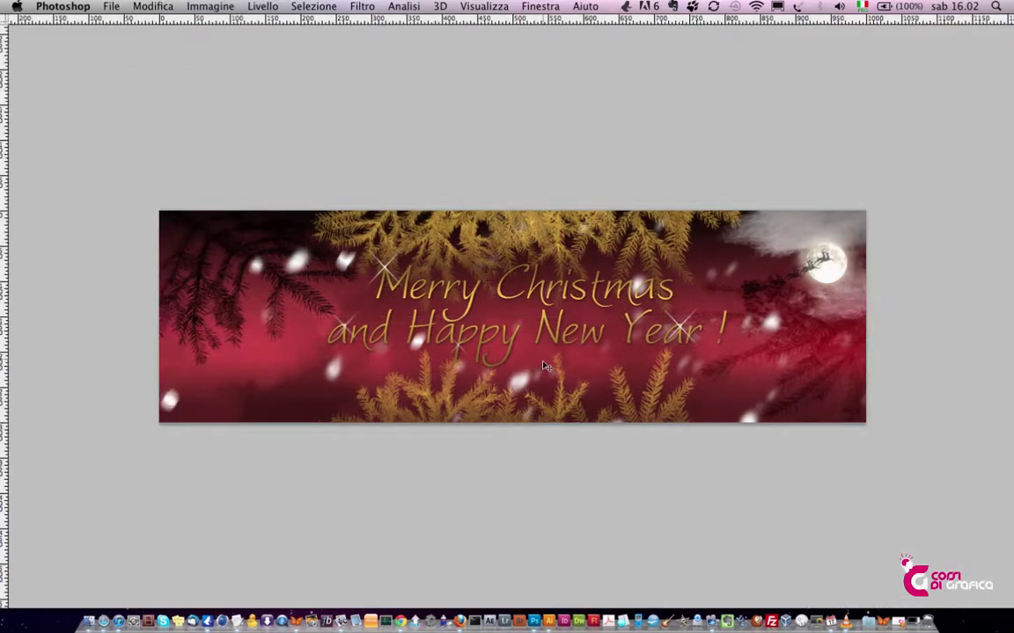
key(ctrl+z)
key(Tab)
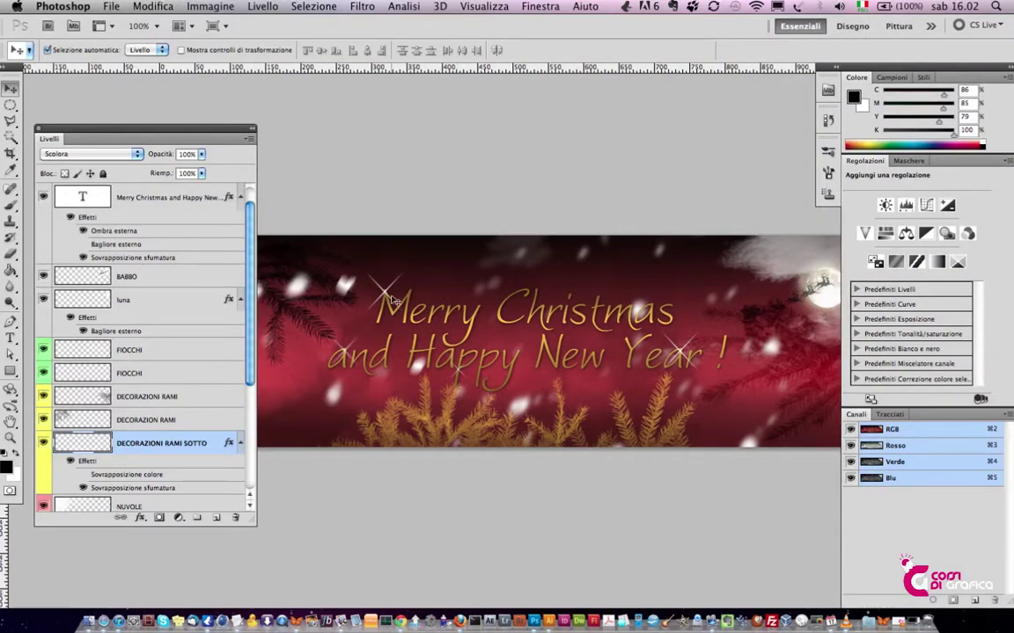
key(ctrl+alt+shift+e)
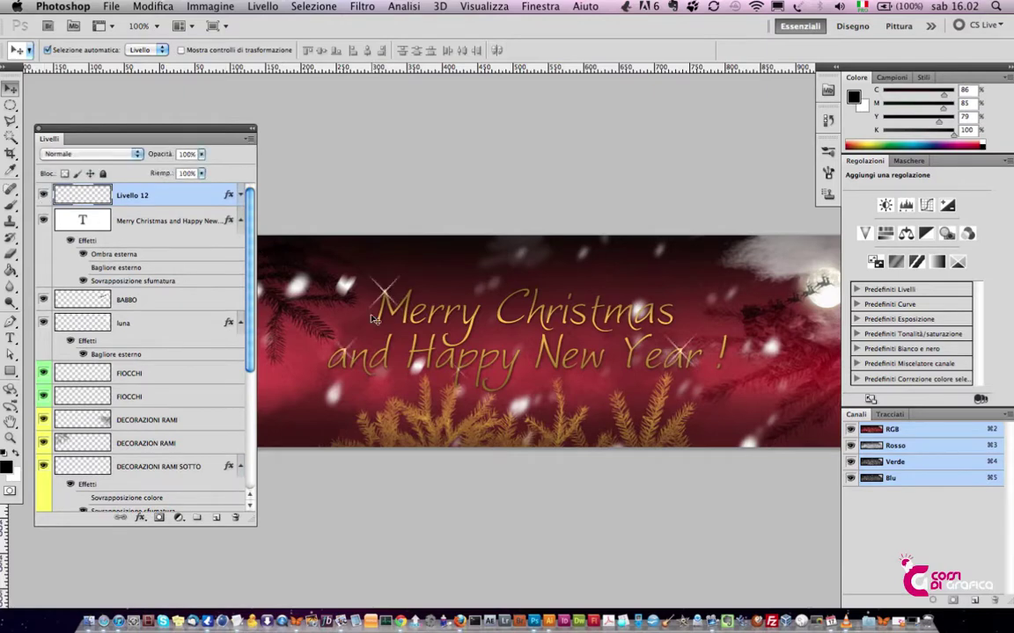
Select the Brush tool and open the Brush Presets panel's library menu.
key(b)
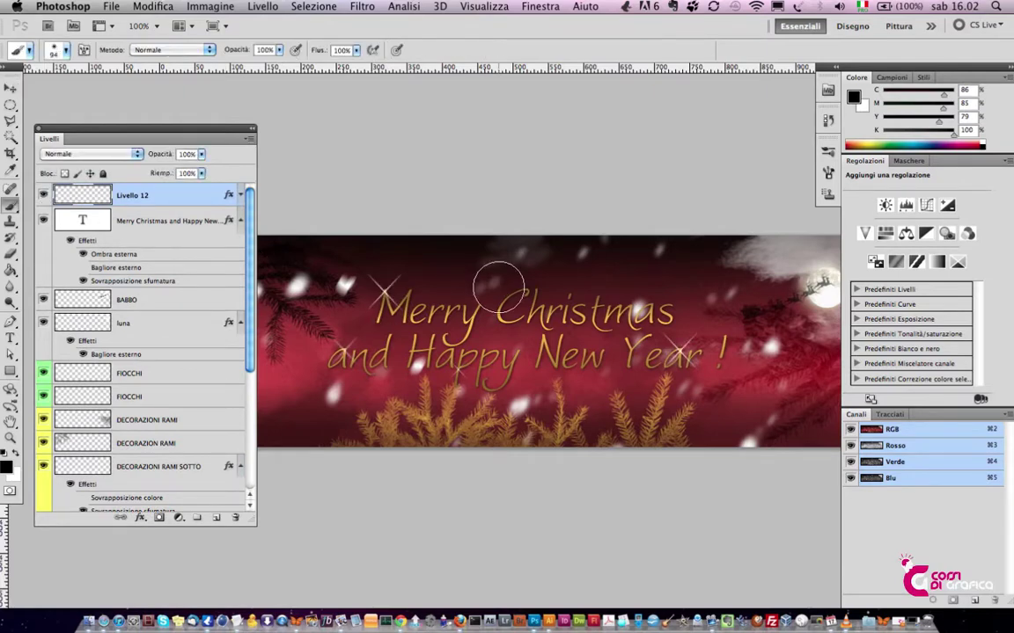
key(F5)
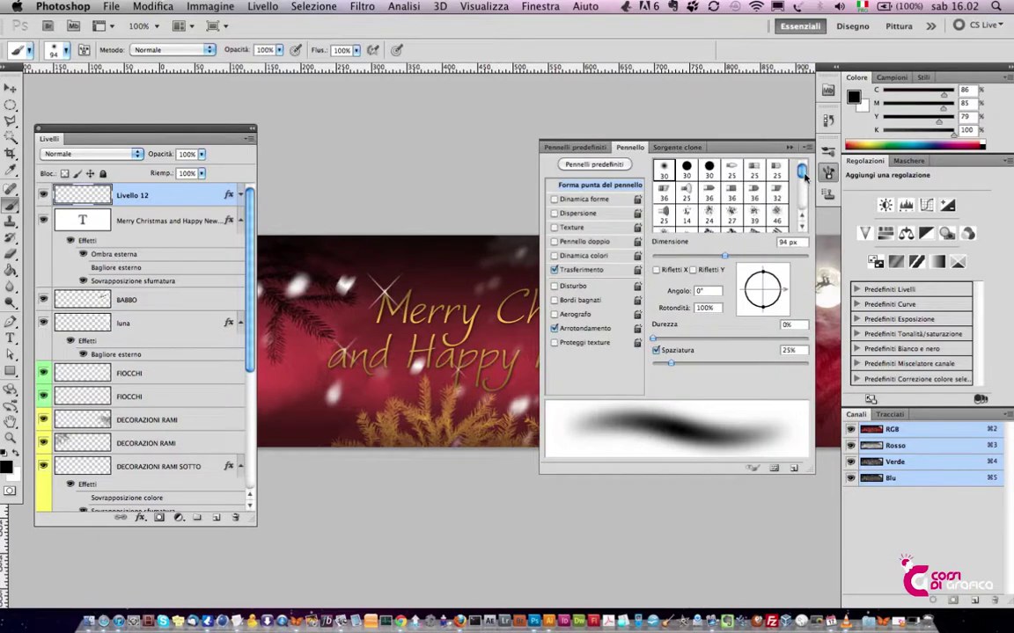
mouse_move(804, 176)
mouse_down()
mouse_move(804, 207)
mouse_move(800, 176)
mouse_up()
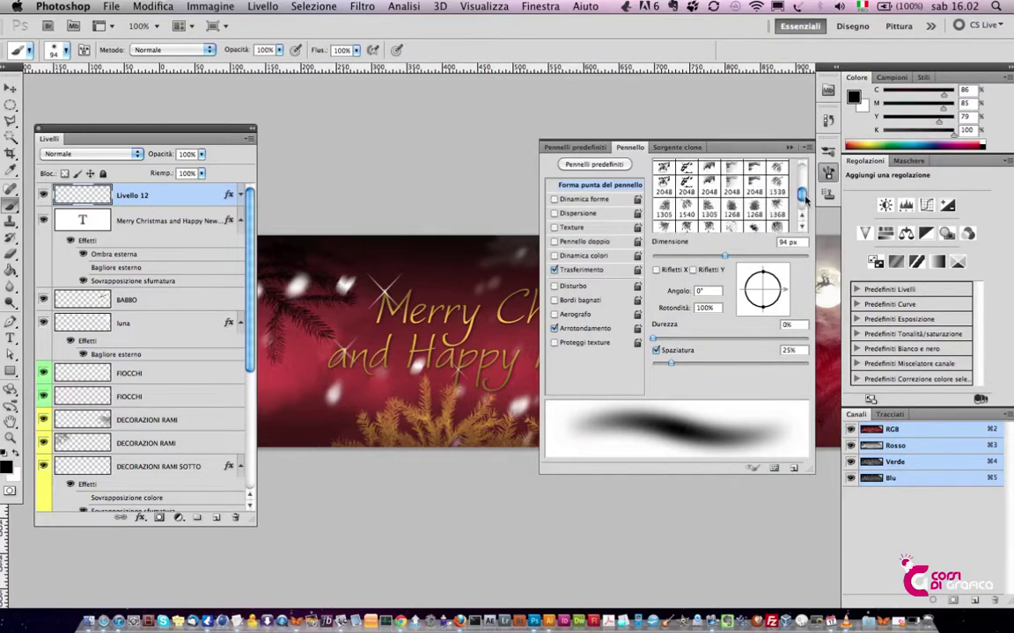
click(807, 148)
click(702, 133)
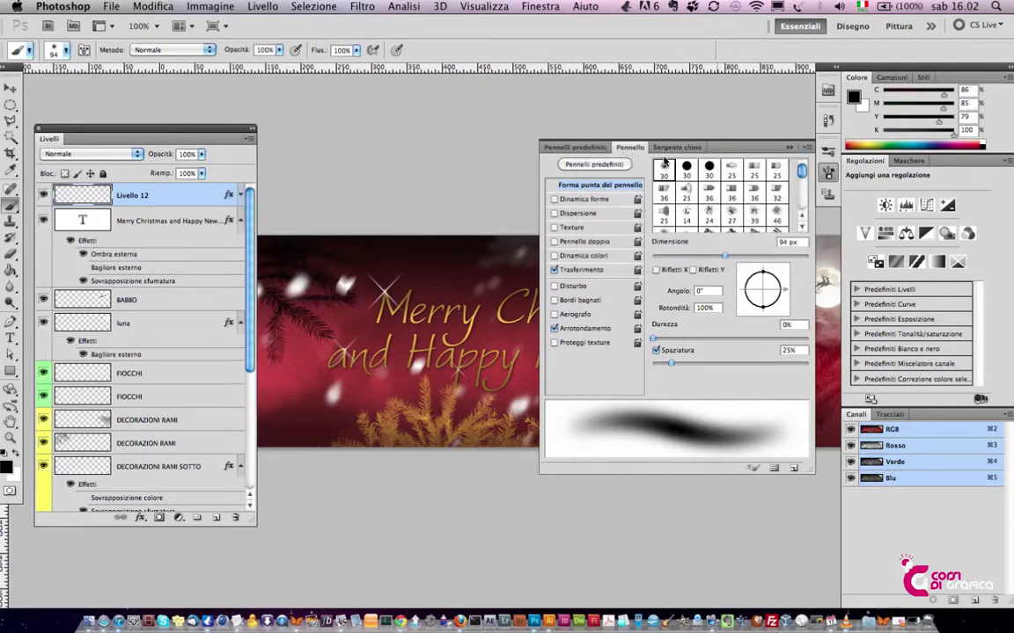
click(574, 147)
click(804, 149)
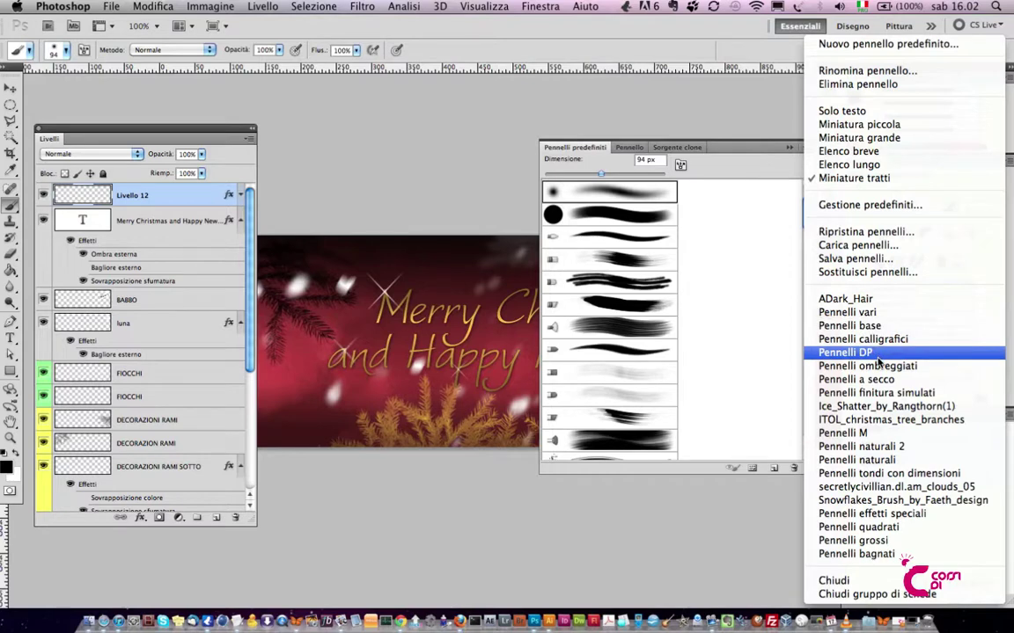
Load the Pennelli effetti speciali brushes and scroll through the preset list.
click(881, 521)
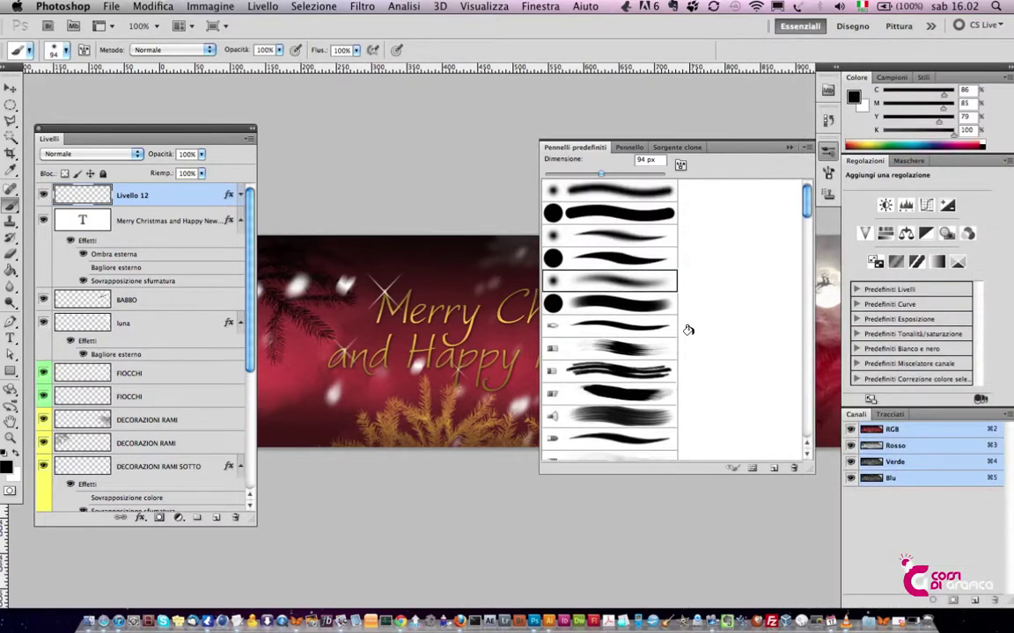
scroll(688, 330, down, 2)
scroll(688, 334, down, 2)
scroll(688, 338, down, 2)
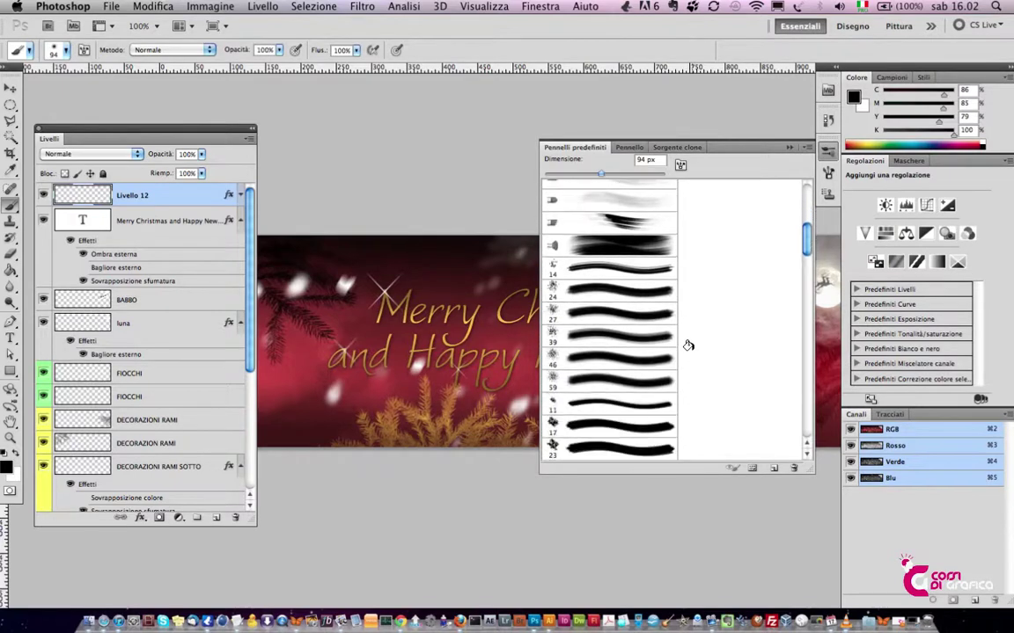
scroll(688, 346, down, 2)
scroll(688, 346, down, 2)
scroll(688, 347, down, 2)
scroll(688, 348, down, 2)
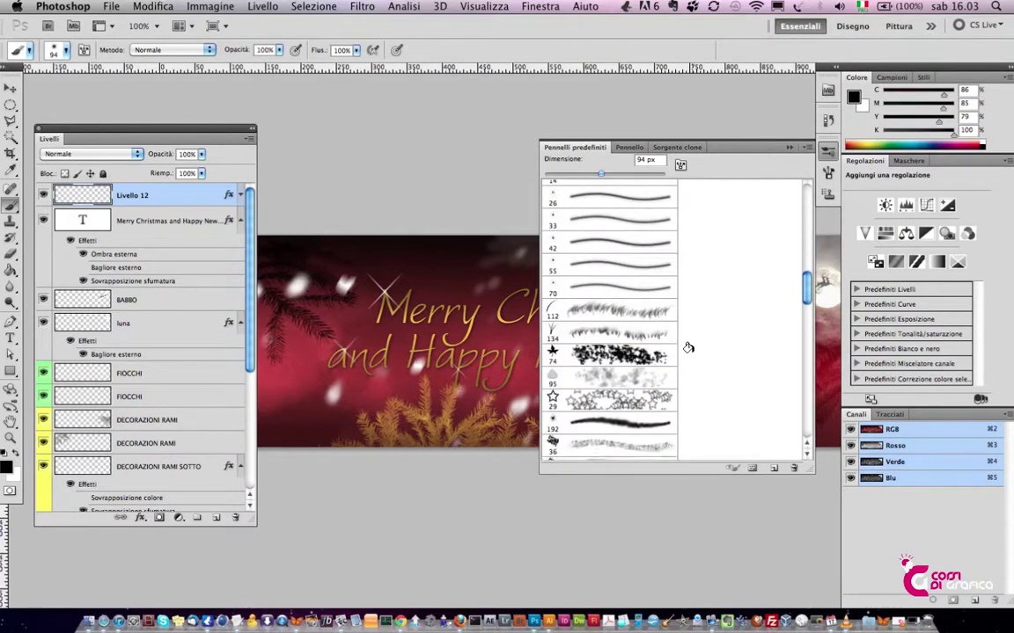
scroll(689, 348, down, 2)
scroll(690, 349, down, 2)
scroll(691, 349, down, 2)
scroll(692, 350, down, 2)
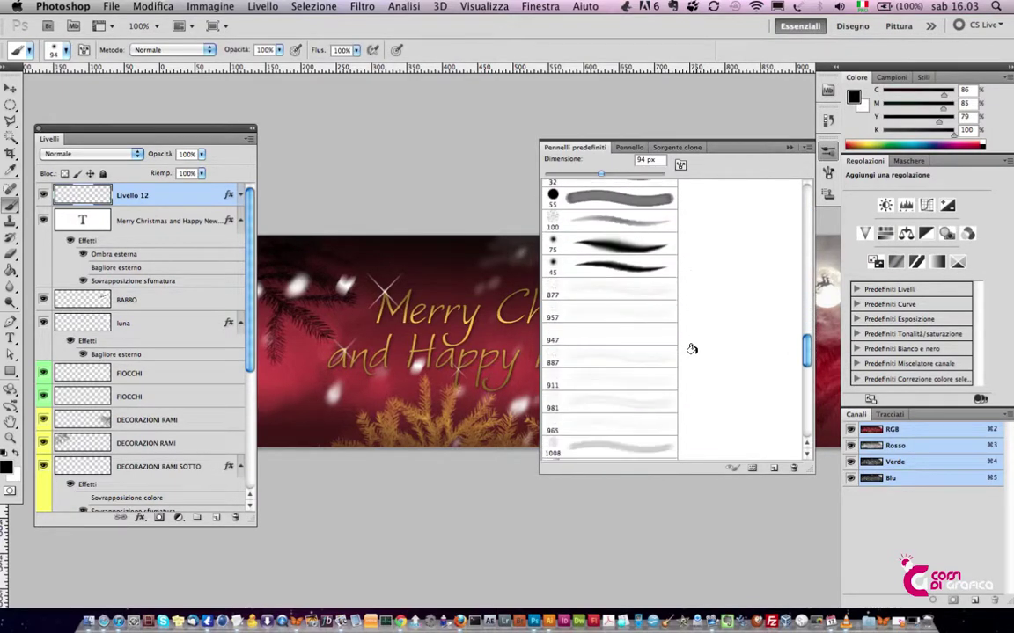
scroll(692, 351, down, 2)
scroll(692, 351, down, 3)
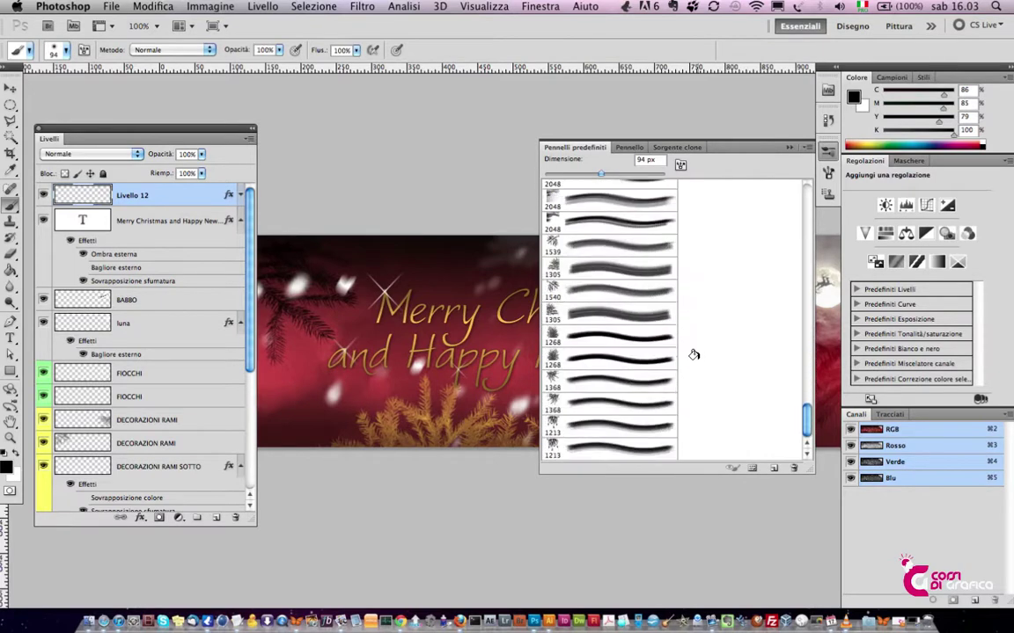
Reset the brush presets to the default brush set.
click(789, 148)
click(862, 231)
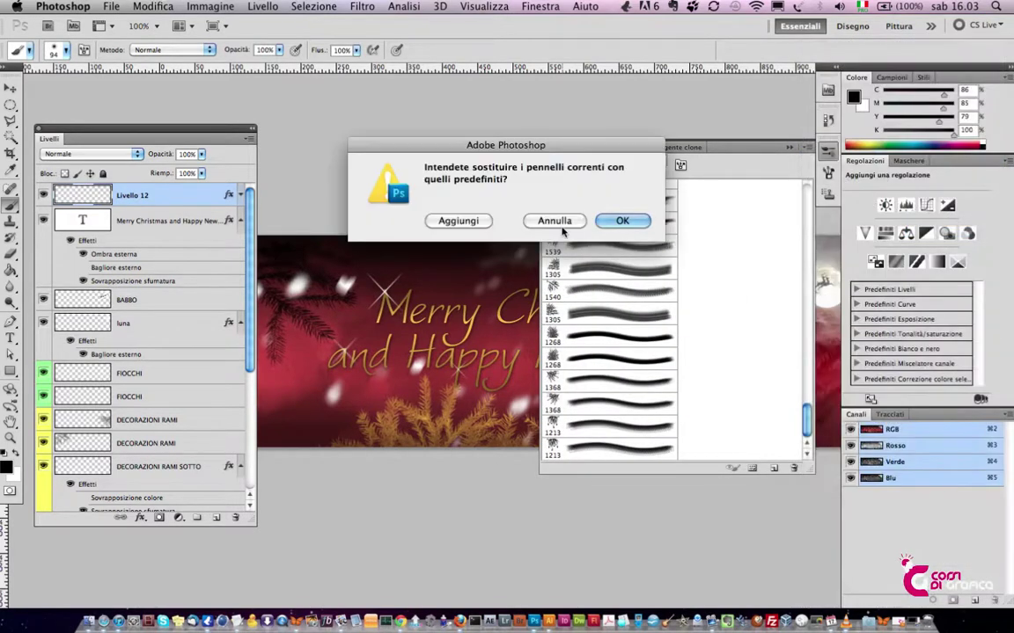
click(621, 220)
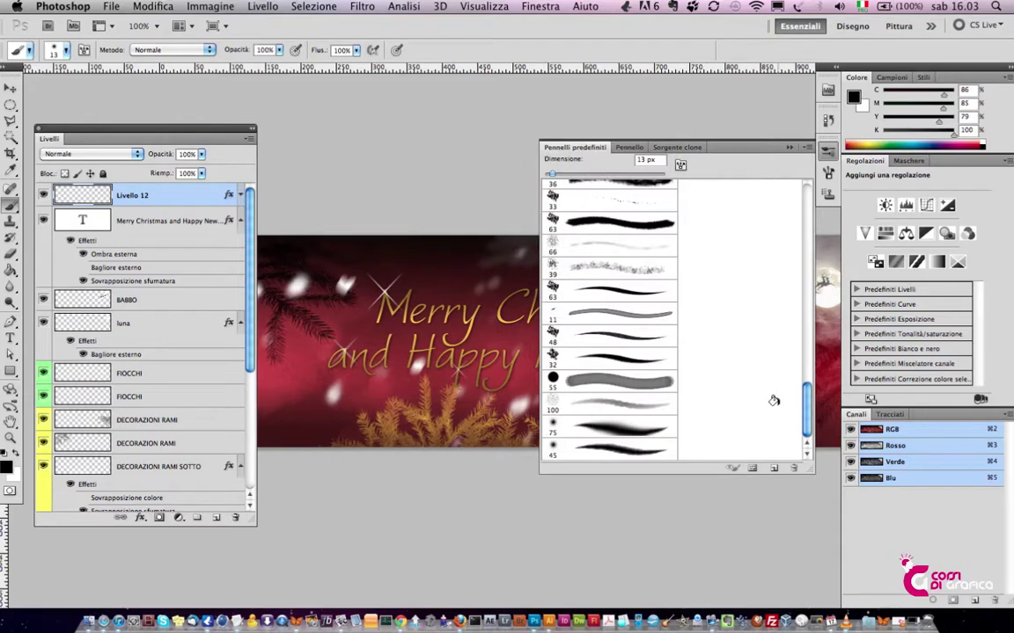
drag(806, 421, 807, 255)
Append the Pennelli finitura simulati brushes to the preset list.
click(790, 147)
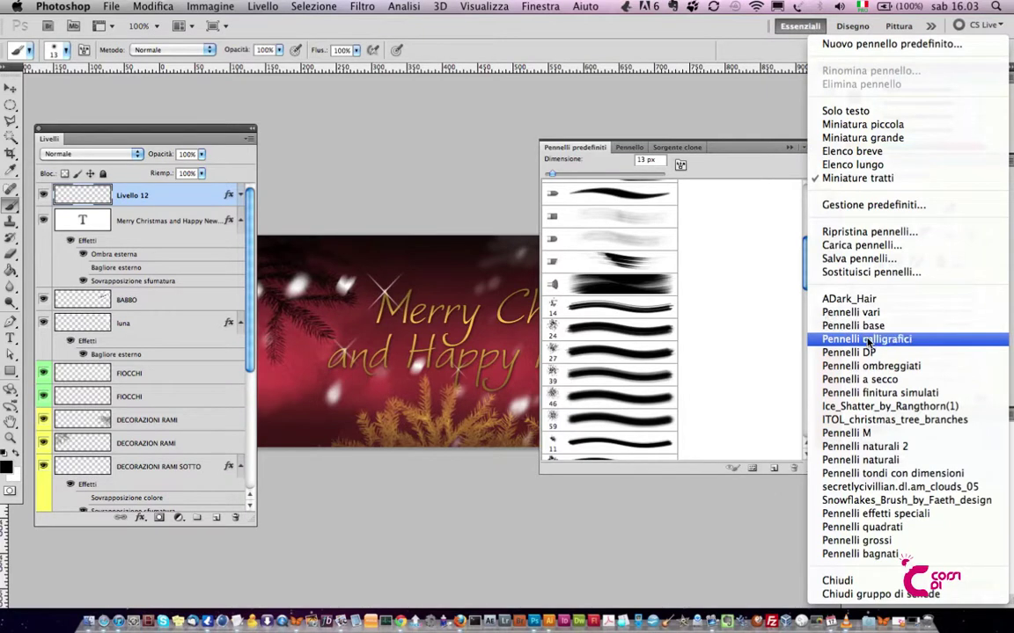
click(876, 394)
click(398, 220)
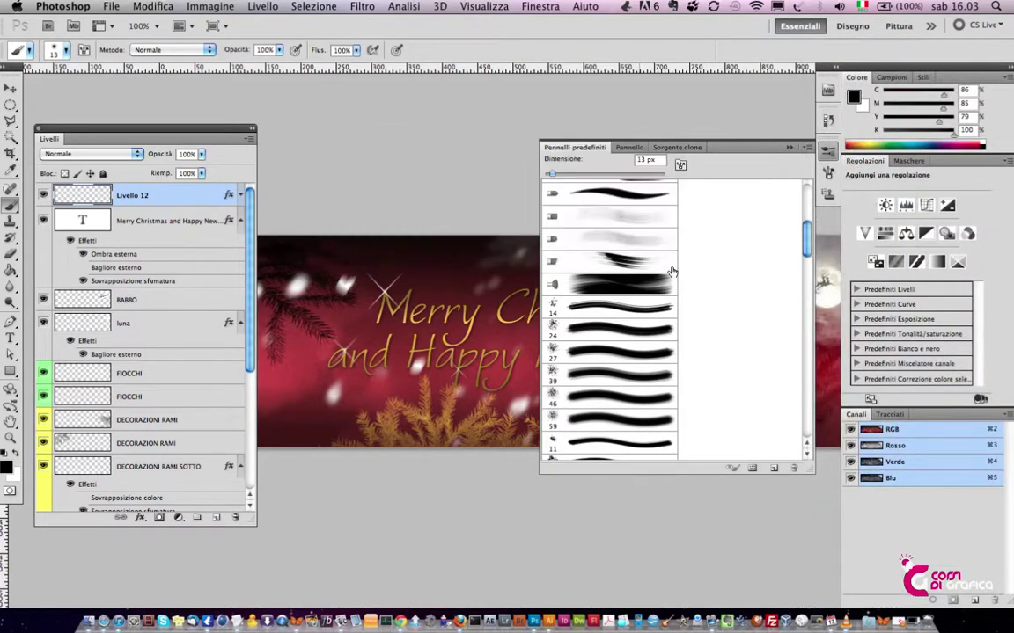
drag(806, 246, 805, 413)
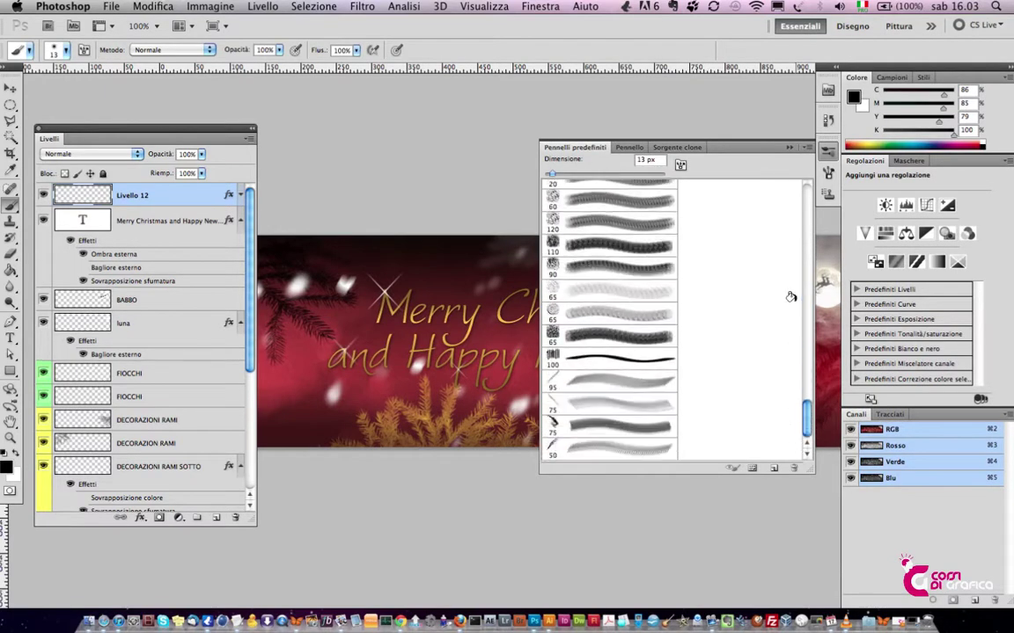
Append the Pennelli effetti speciali brushes to the preset list.
click(807, 148)
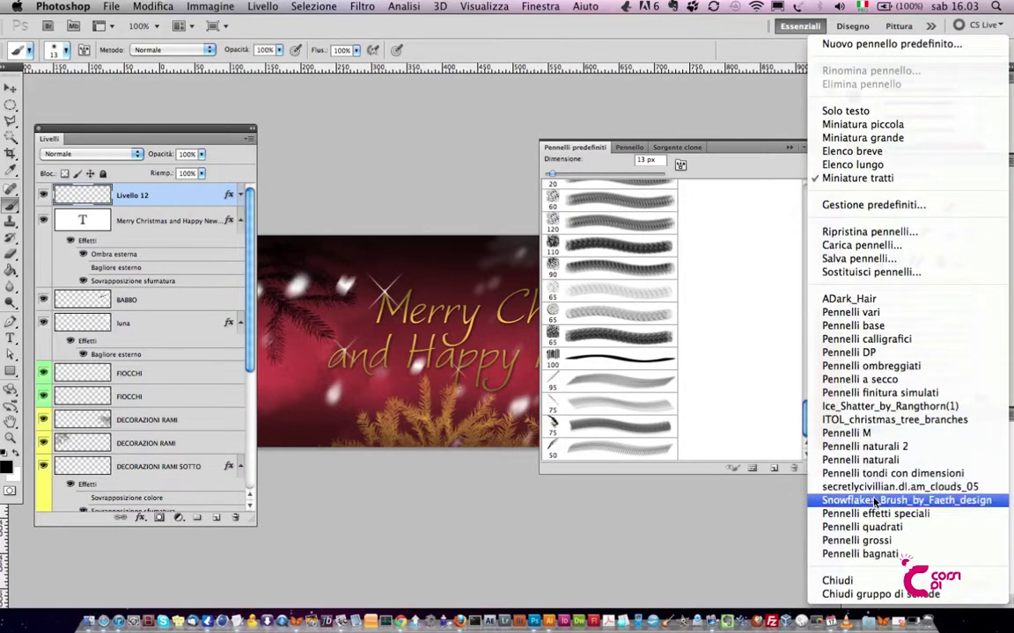
click(871, 514)
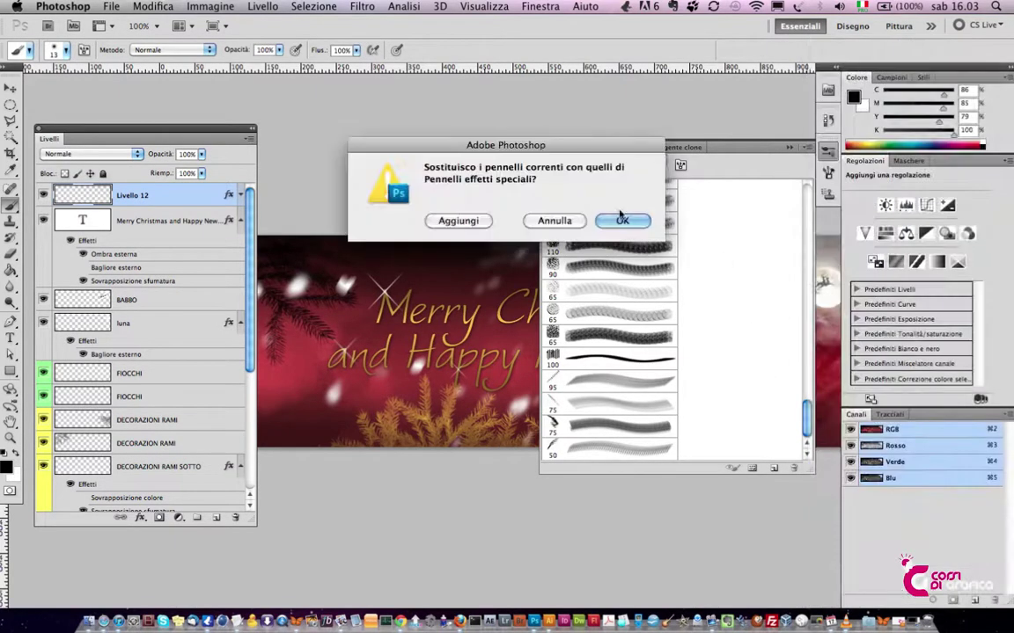
click(474, 220)
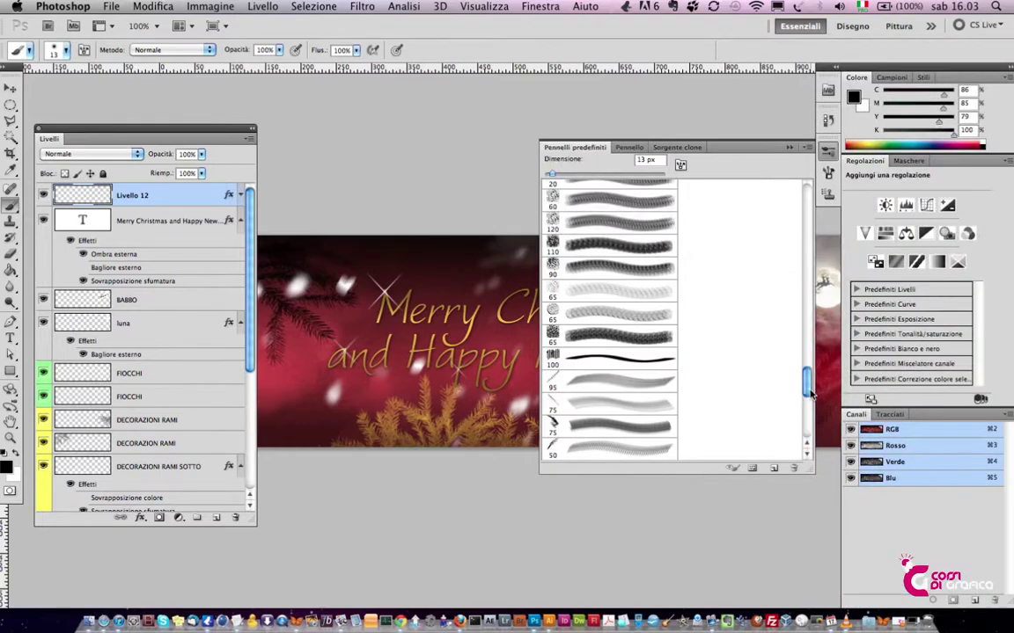
drag(811, 395, 811, 466)
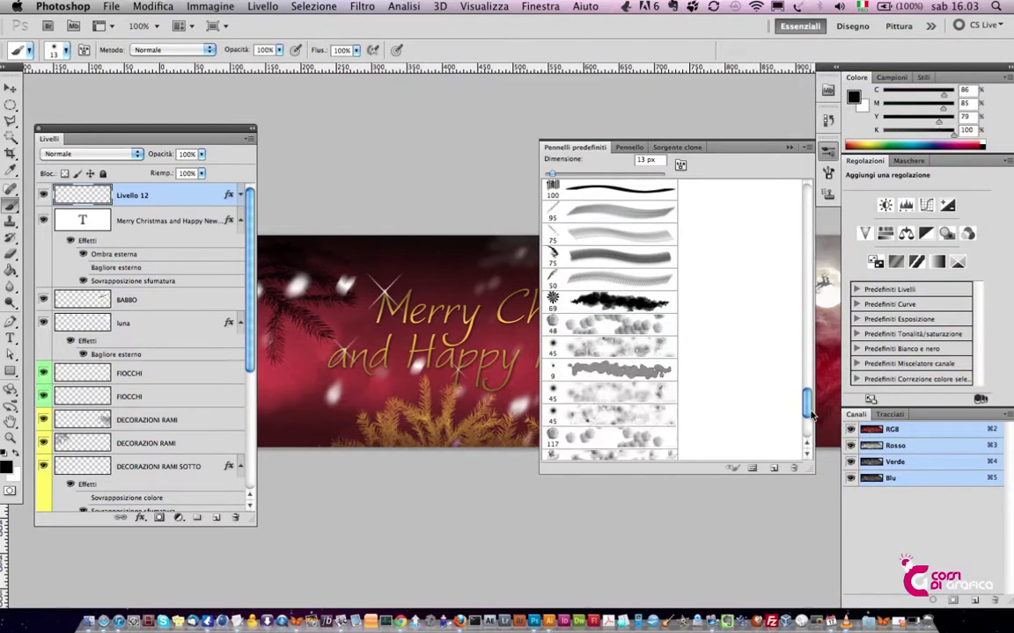
Load one more brush library and pick the 25 px brush preset.
click(808, 148)
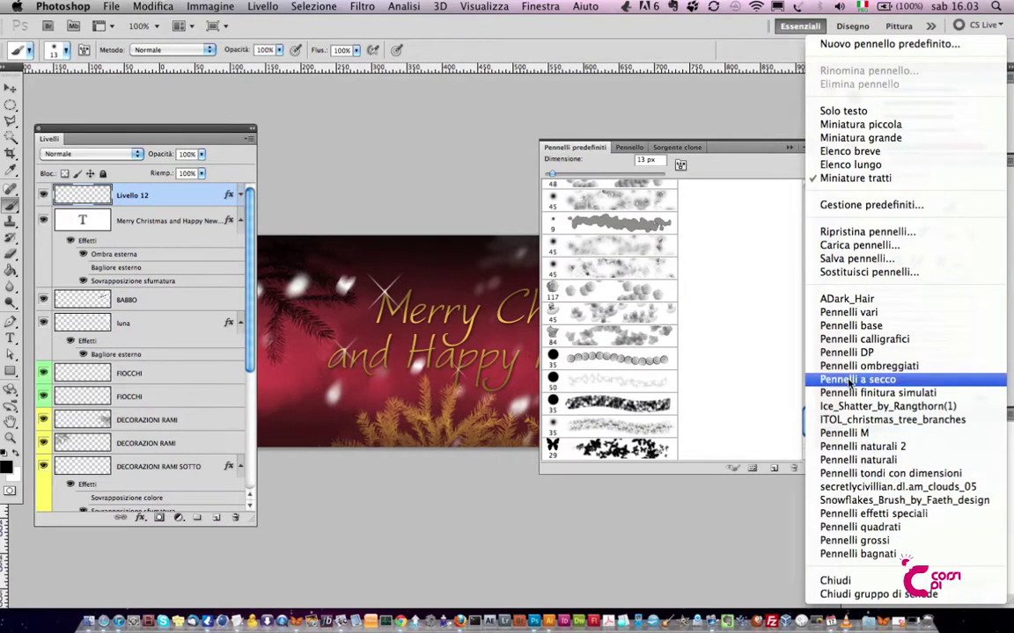
click(849, 312)
click(418, 219)
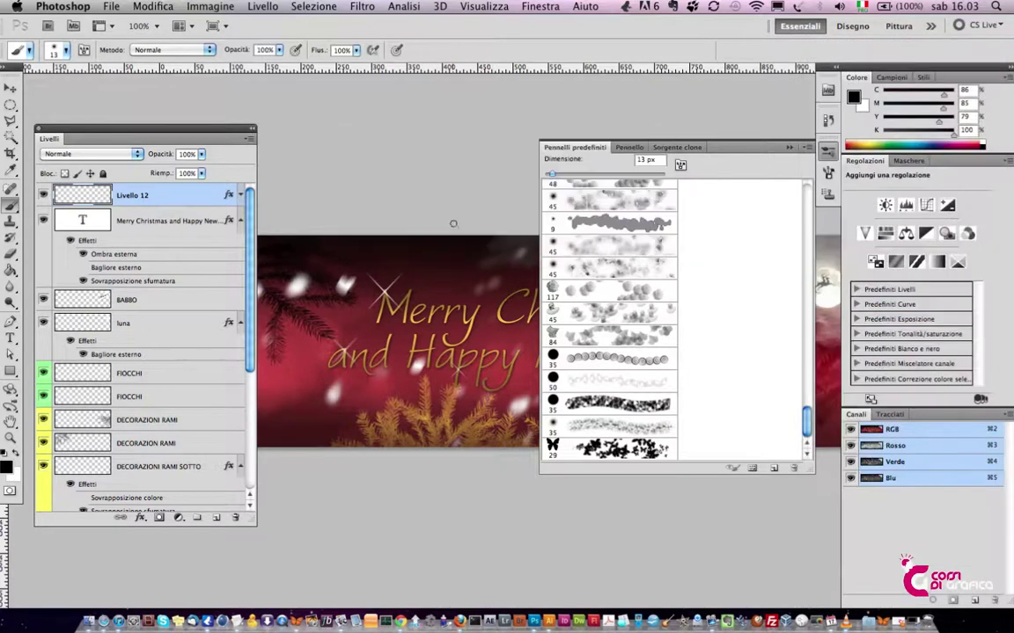
drag(808, 356, 807, 378)
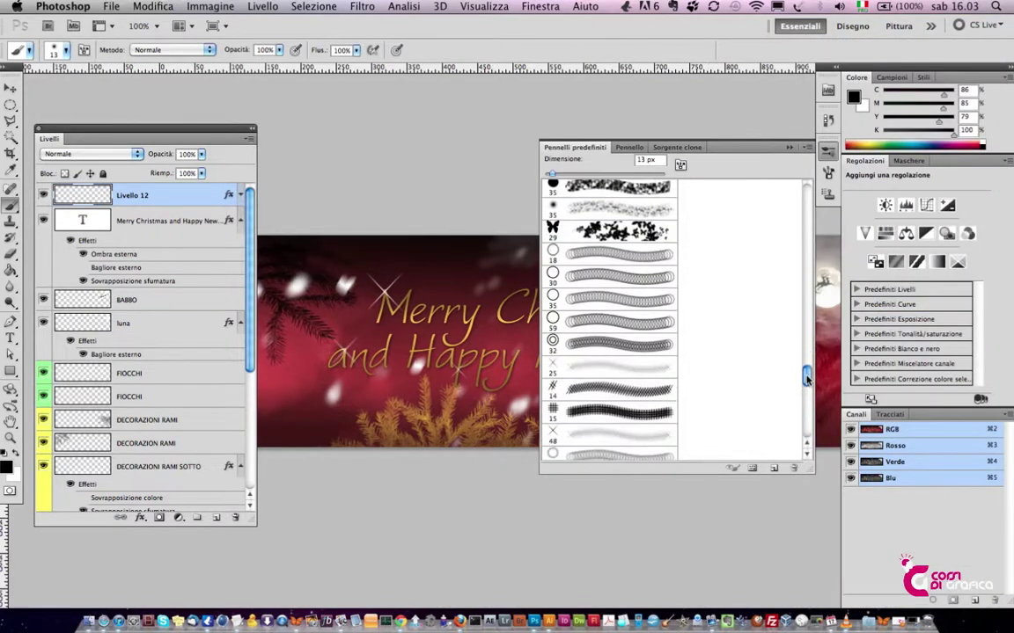
click(629, 373)
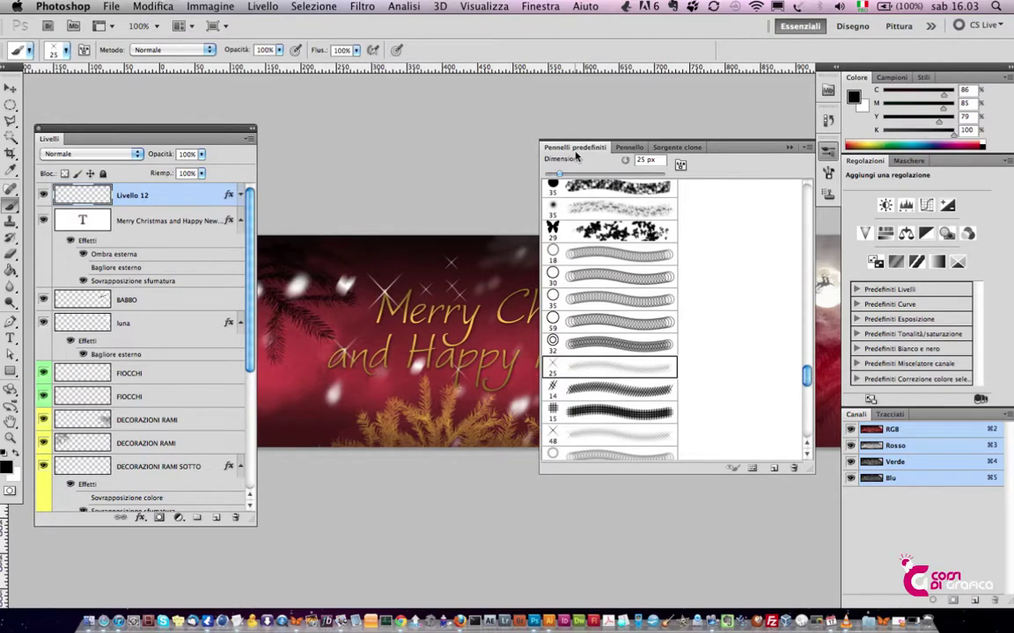
In the brush tip shape settings, set the angle to -43° and the size to 35 px.
key(F5)
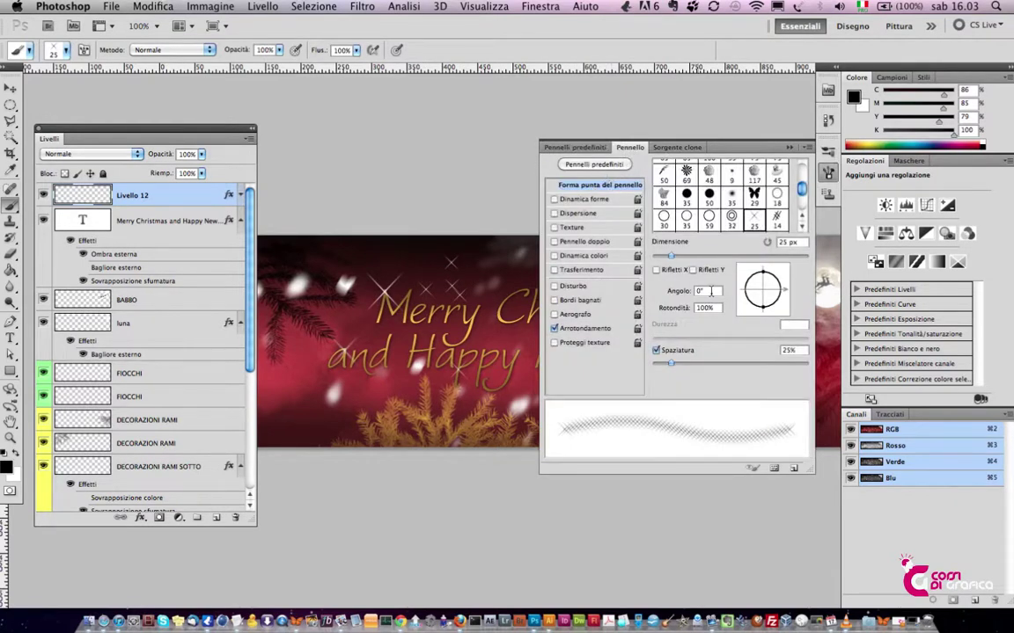
drag(784, 293, 777, 307)
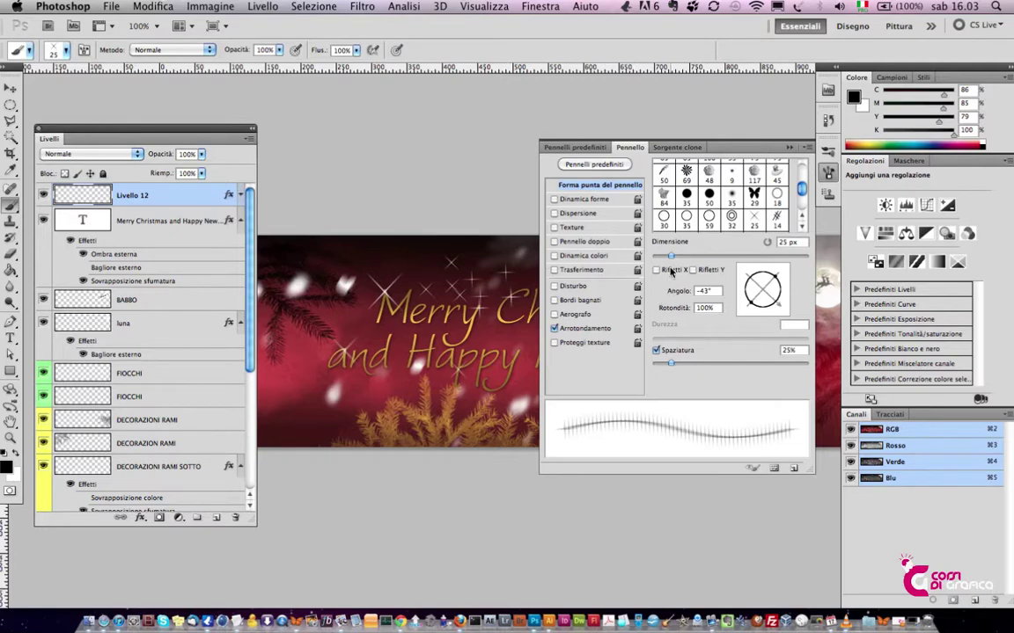
key(bracketright)
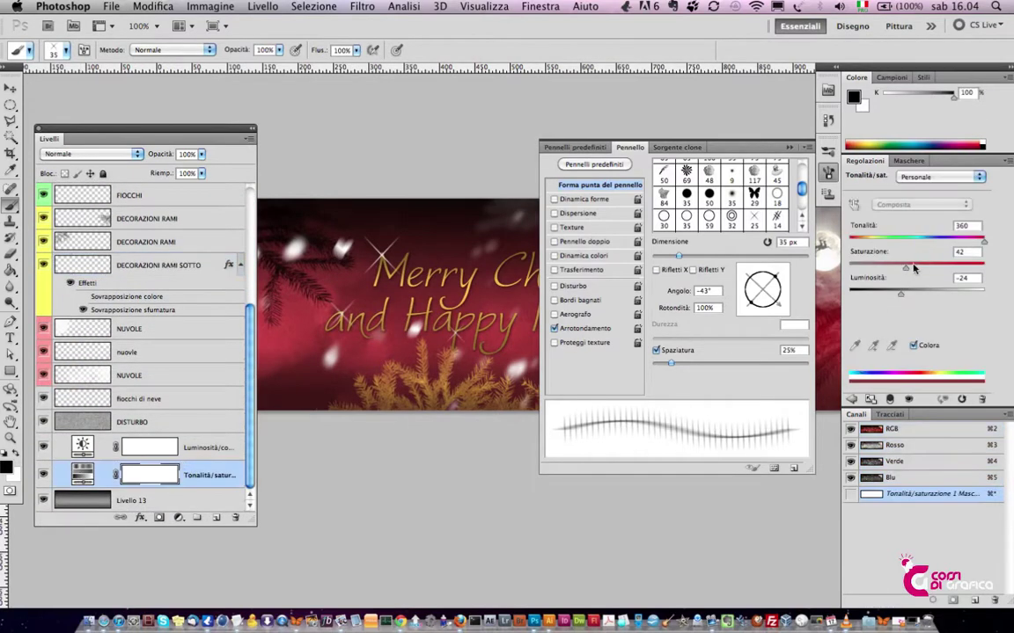
Set the Hue/Saturation adjustment layer's hue to 290 to turn the banner purple.
click(132, 445)
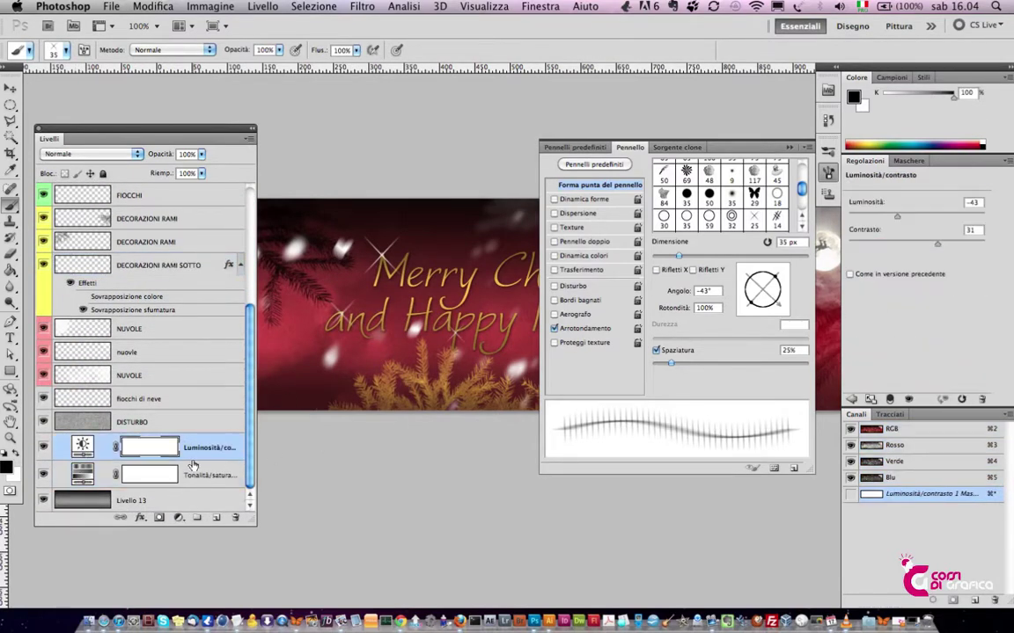
click(97, 478)
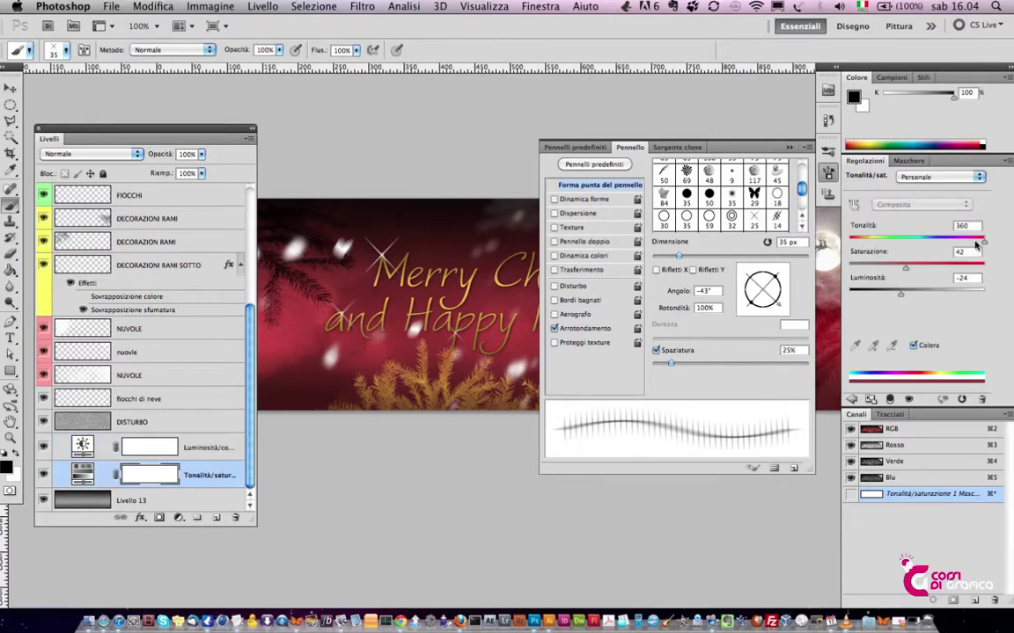
mouse_move(974, 247)
mouse_down()
mouse_move(899, 246)
mouse_move(958, 247)
mouse_up()
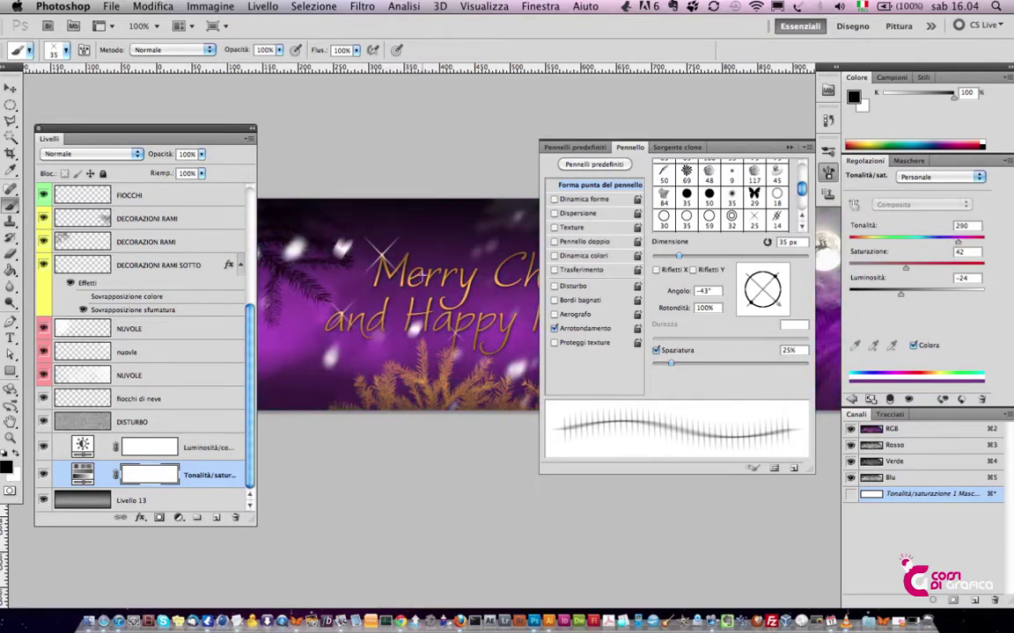
Preview the purple banner full screen without panels, then restore the panels.
key(F5)
key(f)
key(Tab)
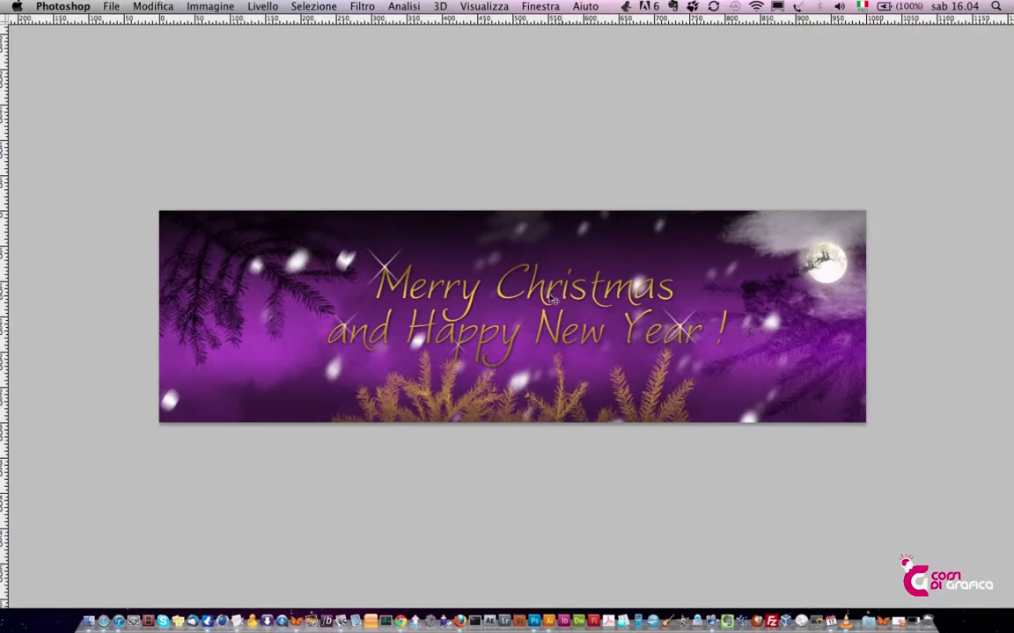
key(Tab)
click(410, 305)
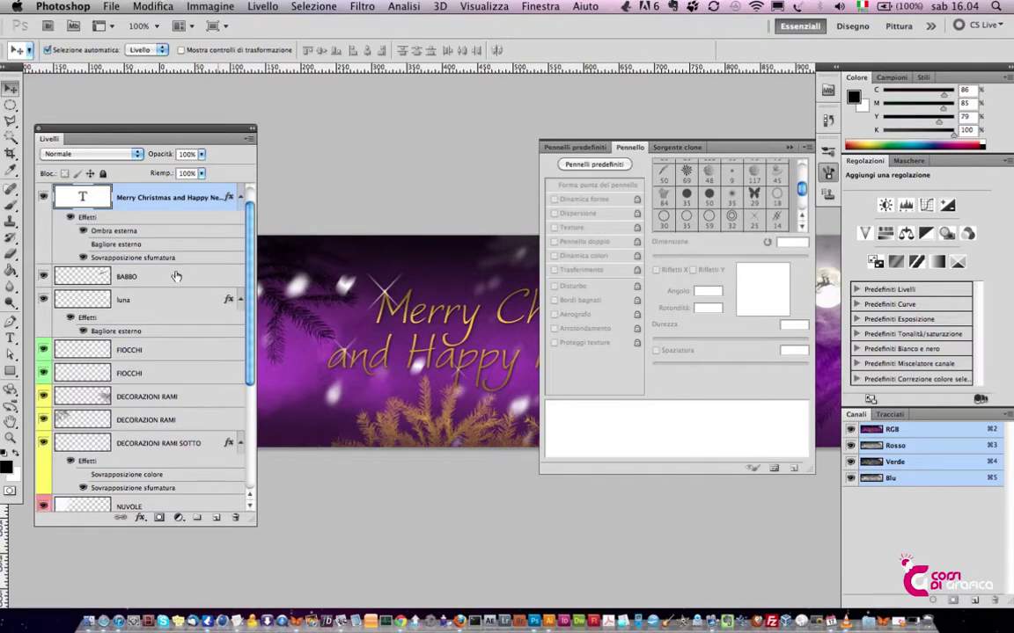
Switch the Merry Christmas text's Gradient Overlay to the silver grey gradient preset.
double_click(156, 257)
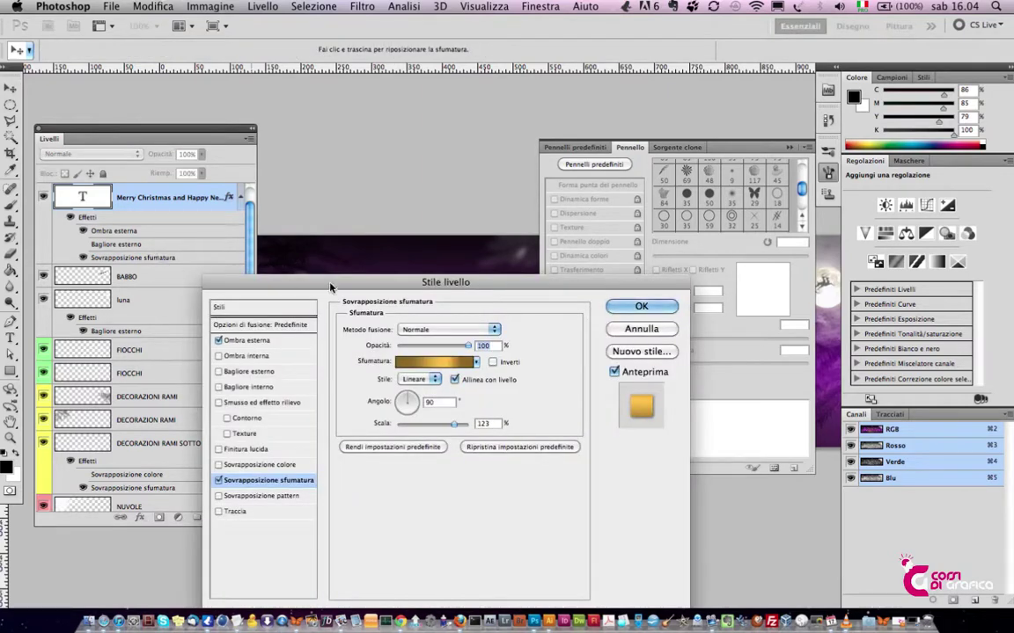
mouse_move(290, 273)
mouse_down()
mouse_move(220, 407)
mouse_move(176, 361)
mouse_up()
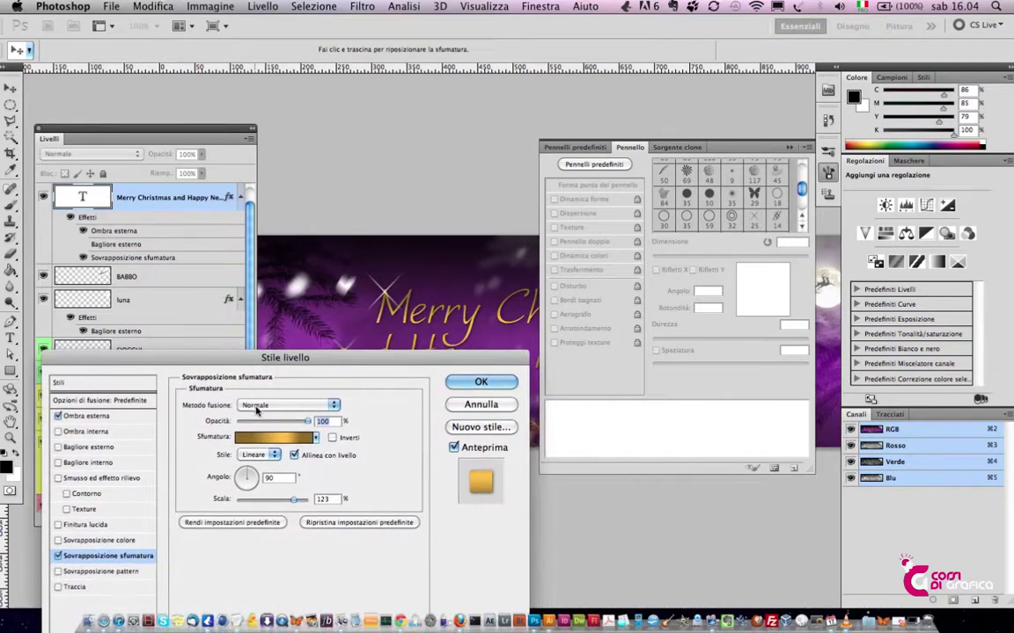
click(274, 438)
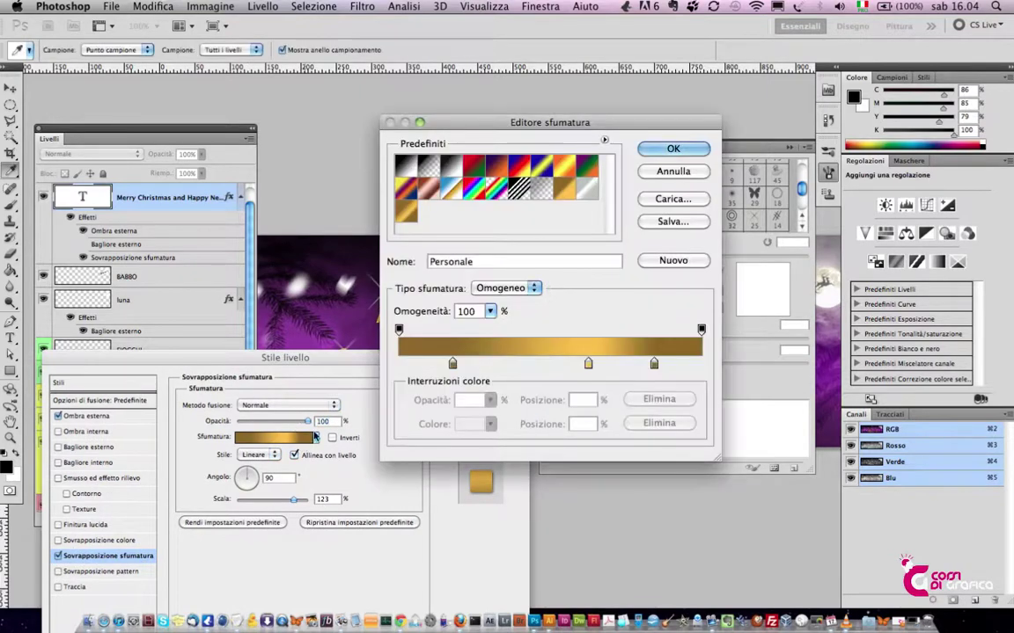
click(587, 197)
click(673, 149)
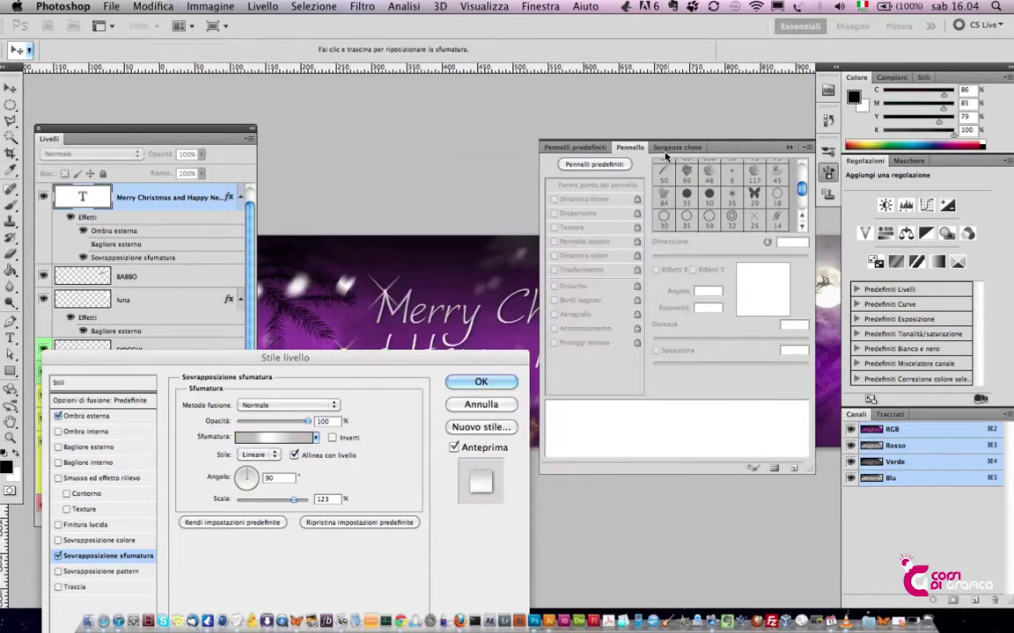
click(480, 381)
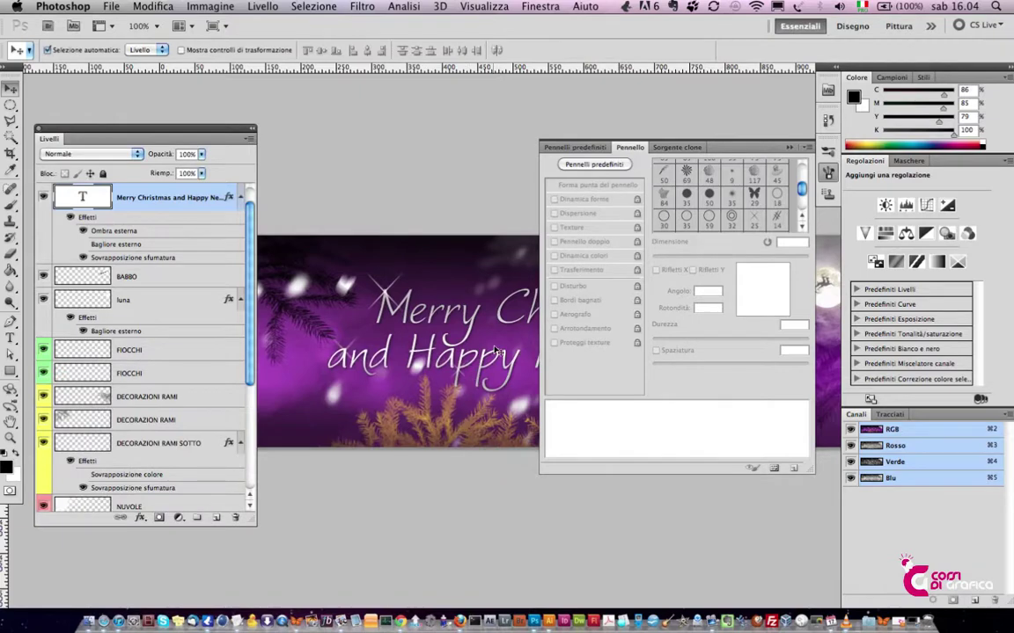
key(Tab)
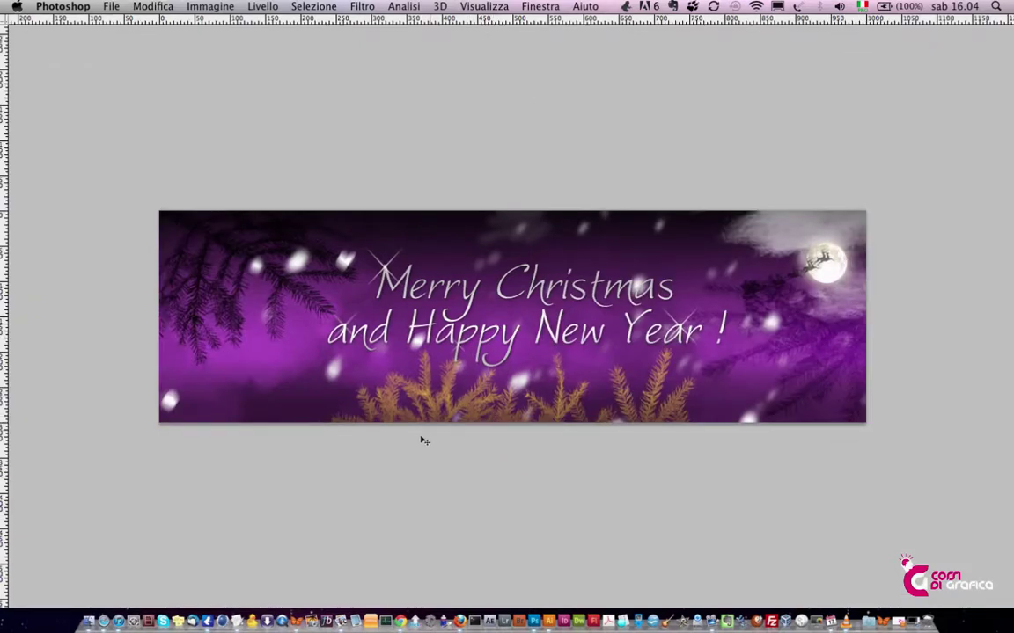
key(Tab)
click(163, 442)
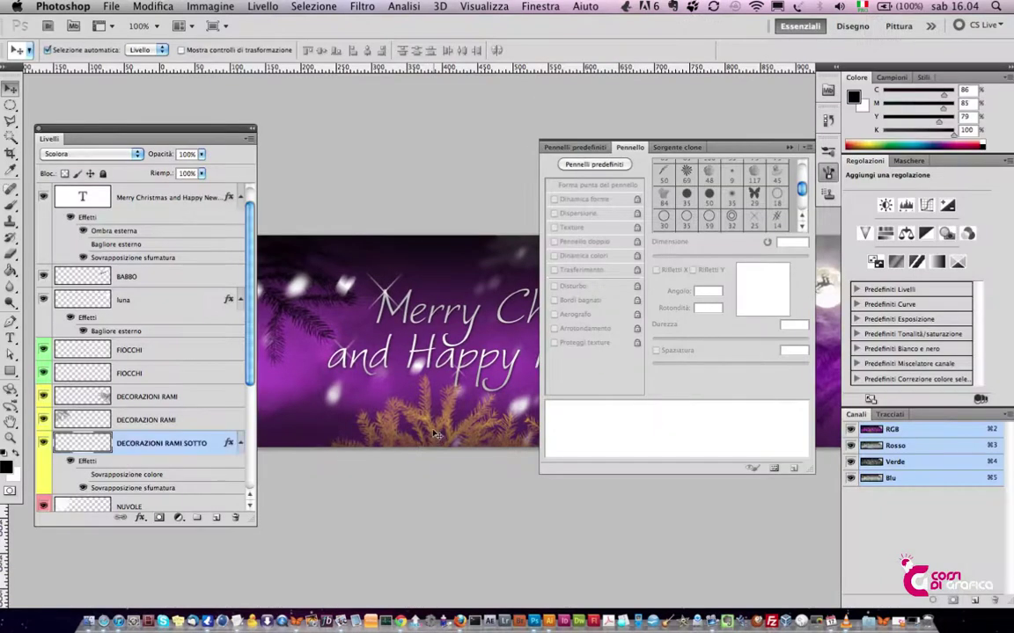
Give the DECORAZIONI RAMI SOTTO branches a silver grey gradient overlay.
double_click(157, 490)
click(275, 361)
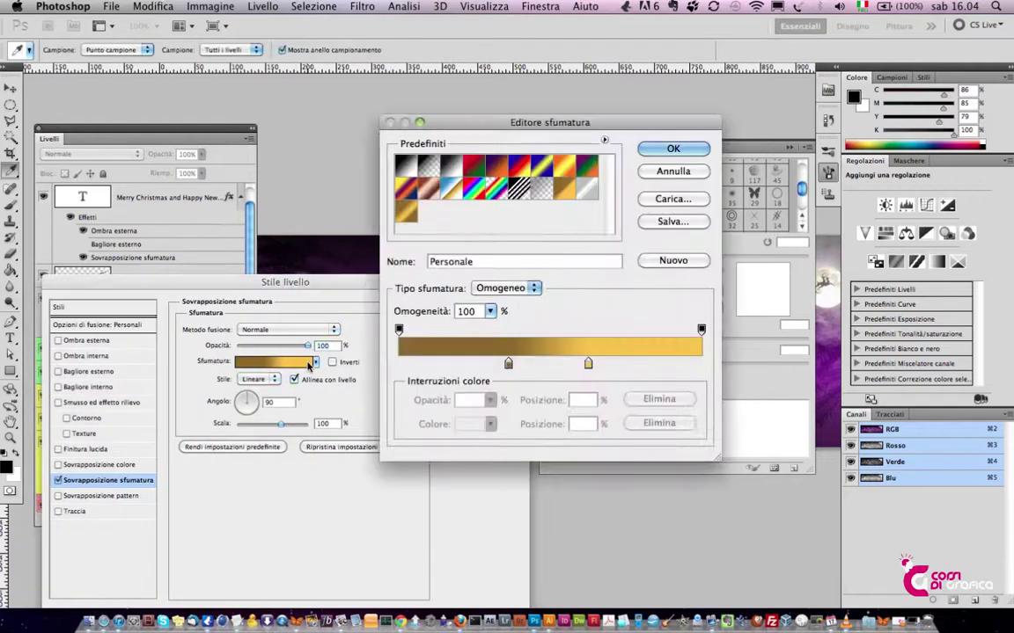
click(528, 178)
click(673, 148)
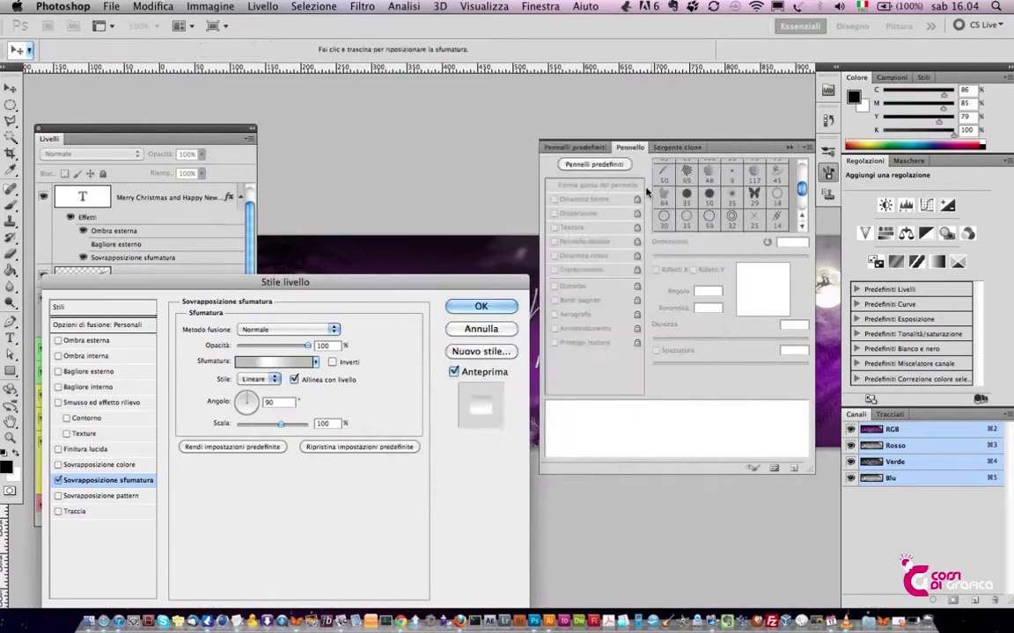
key(Return)
Close the brush settings panel and preview the banner full screen.
key(Tab)
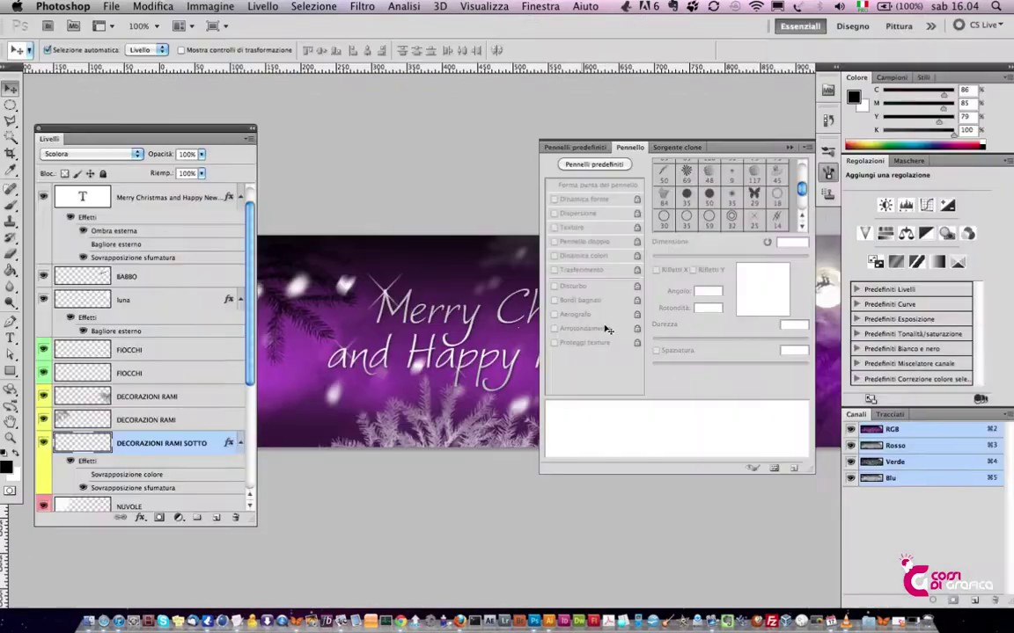
scroll(440, 325, down, 3)
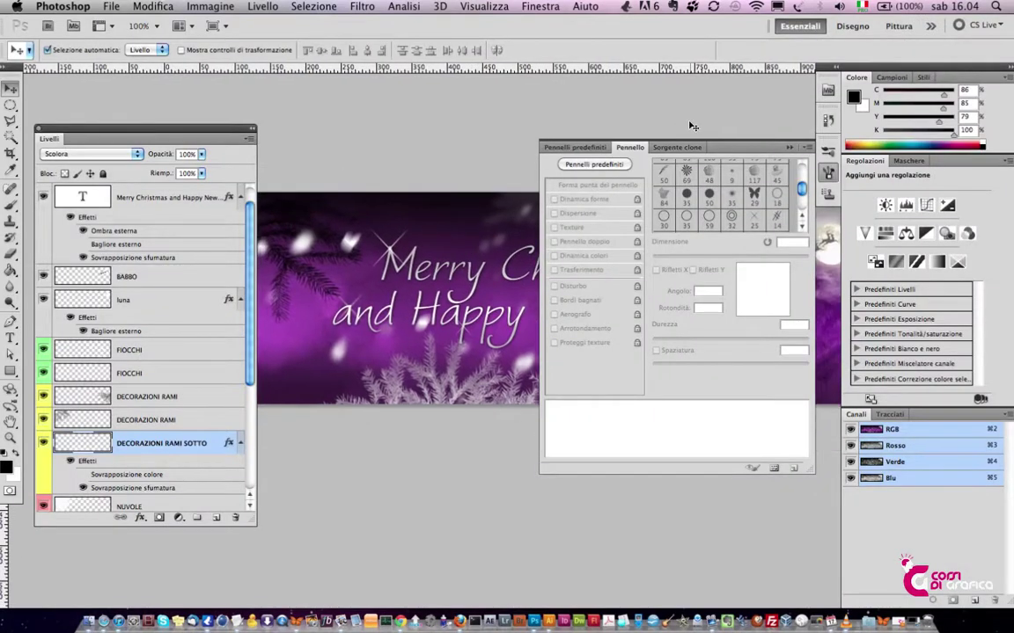
click(789, 148)
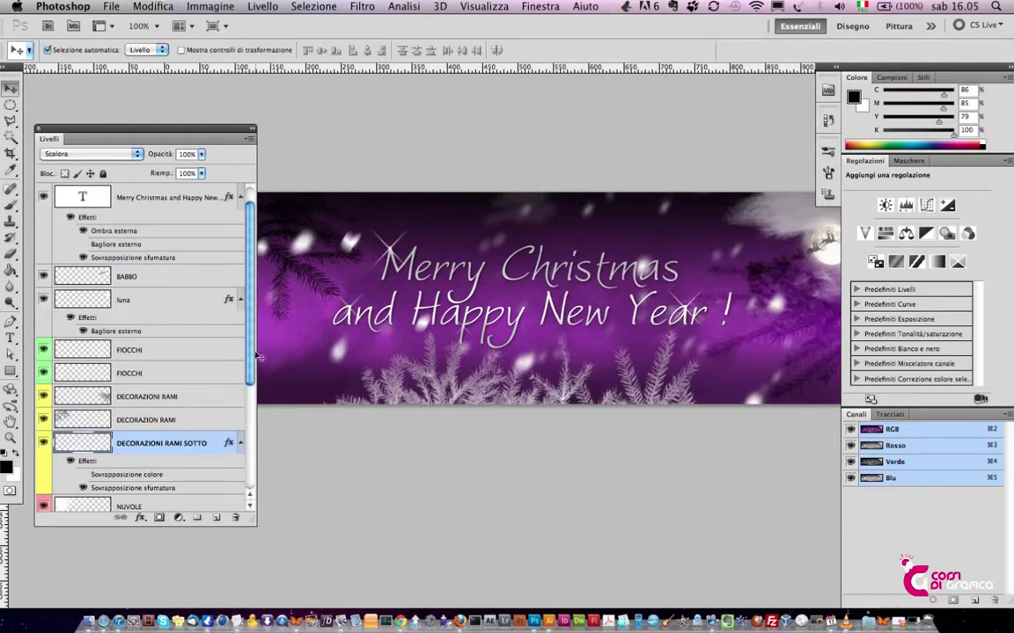
drag(251, 356, 261, 498)
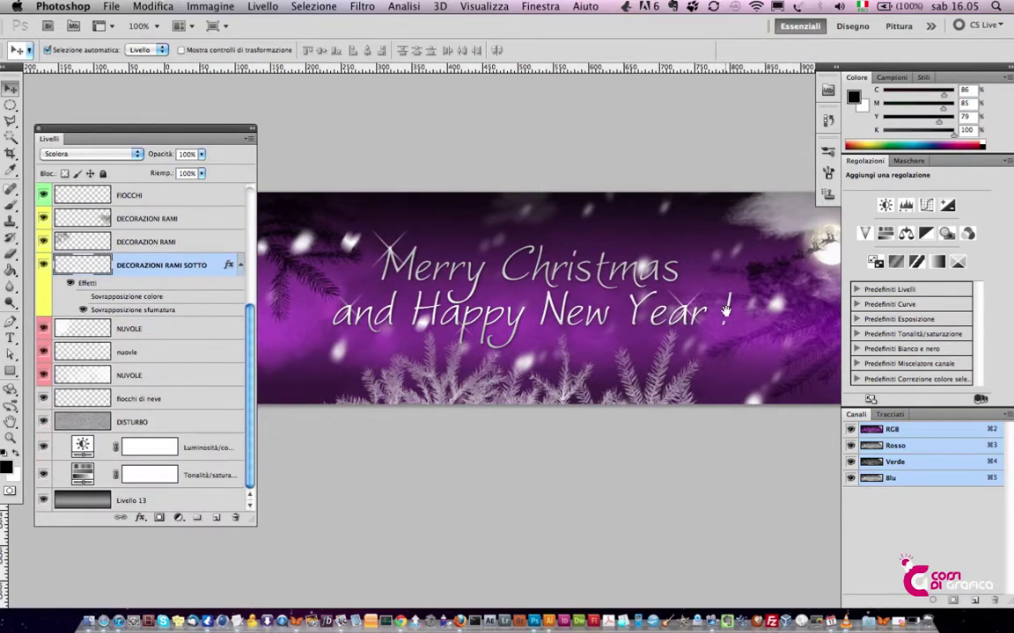
scroll(655, 282, right, 3)
scroll(655, 282, right, 2)
key(Tab)
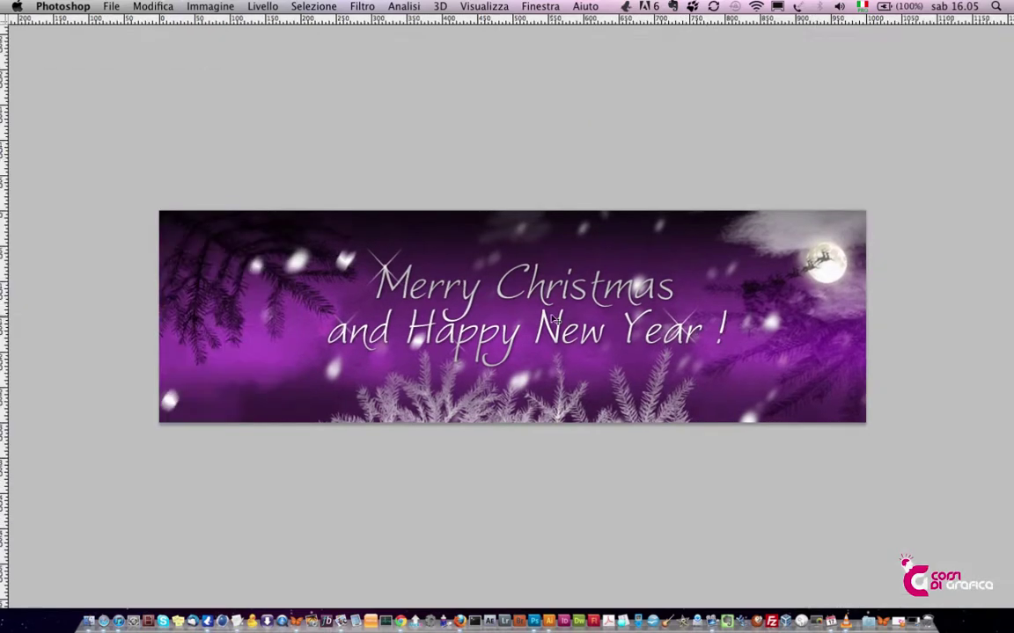
Return to the standard view and set the Hue/Saturation hue to 219 for a blue background.
key(f)
key(f)
key(Tab)
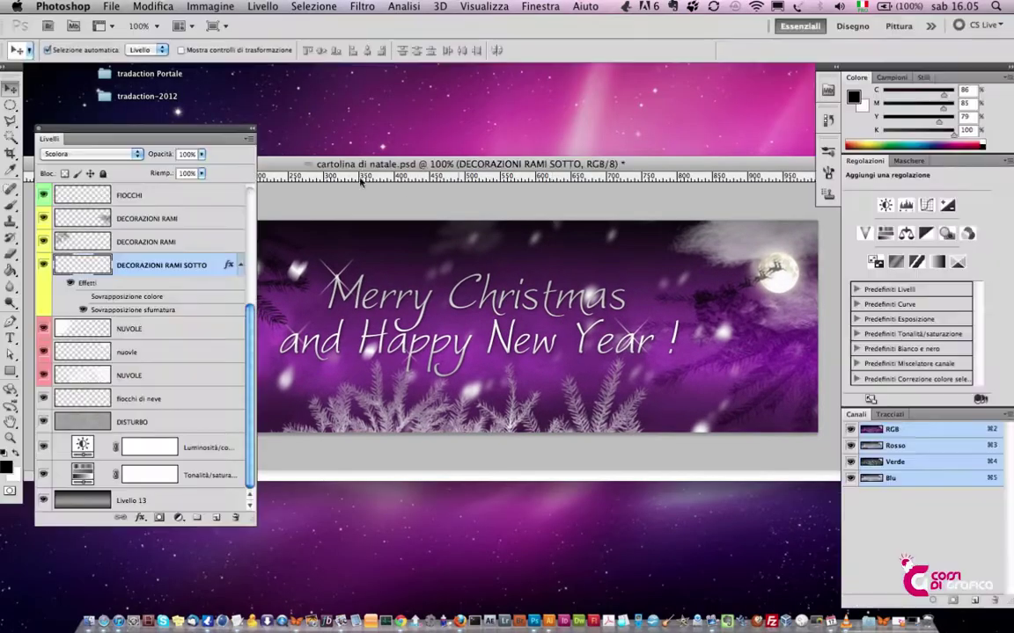
drag(363, 170, 380, 144)
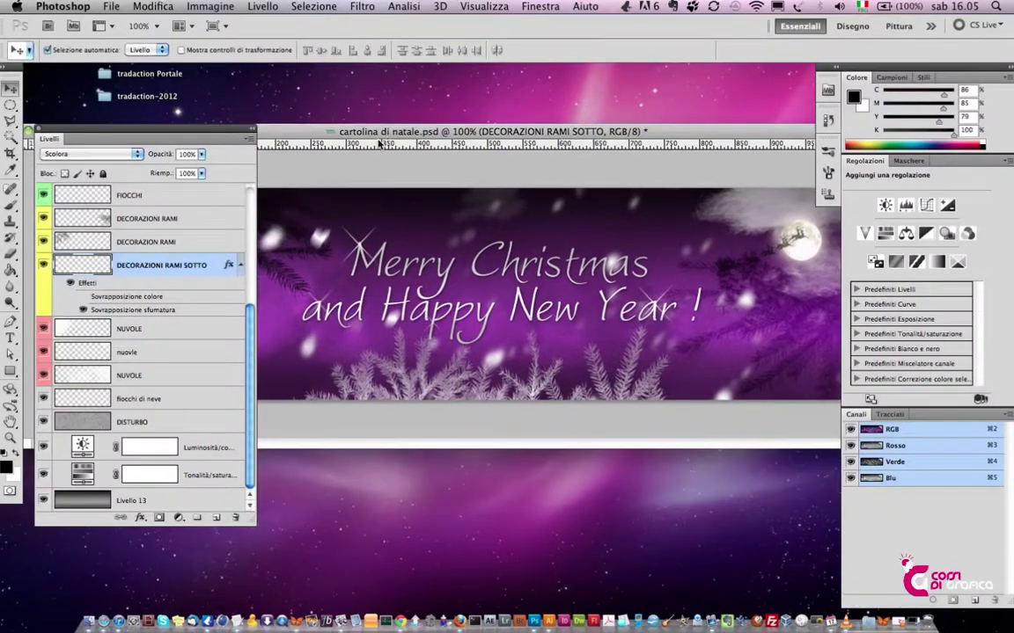
click(76, 478)
drag(955, 249, 931, 244)
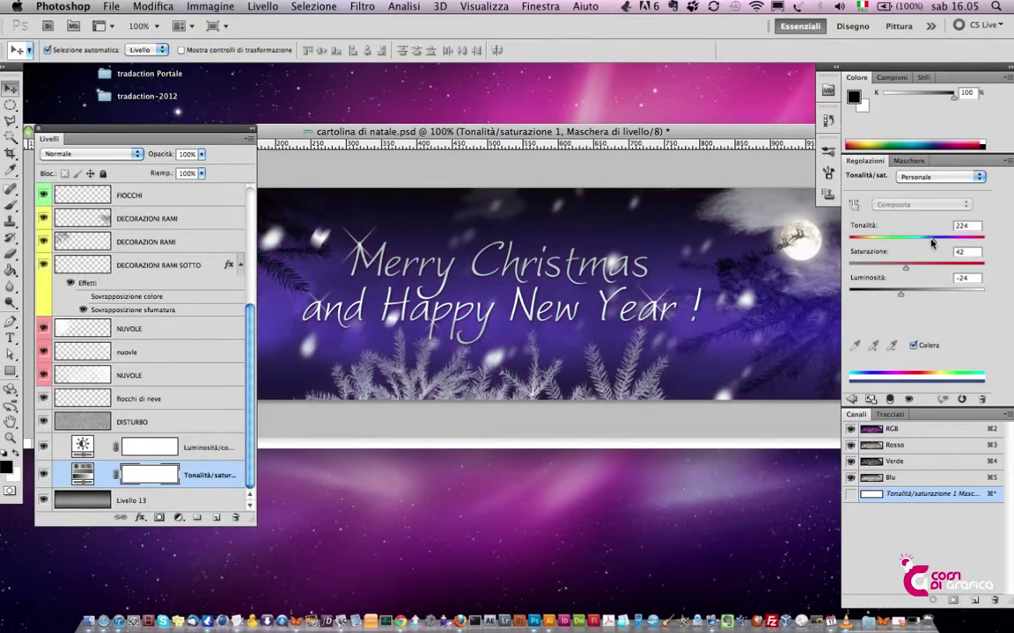
drag(338, 141, 338, 116)
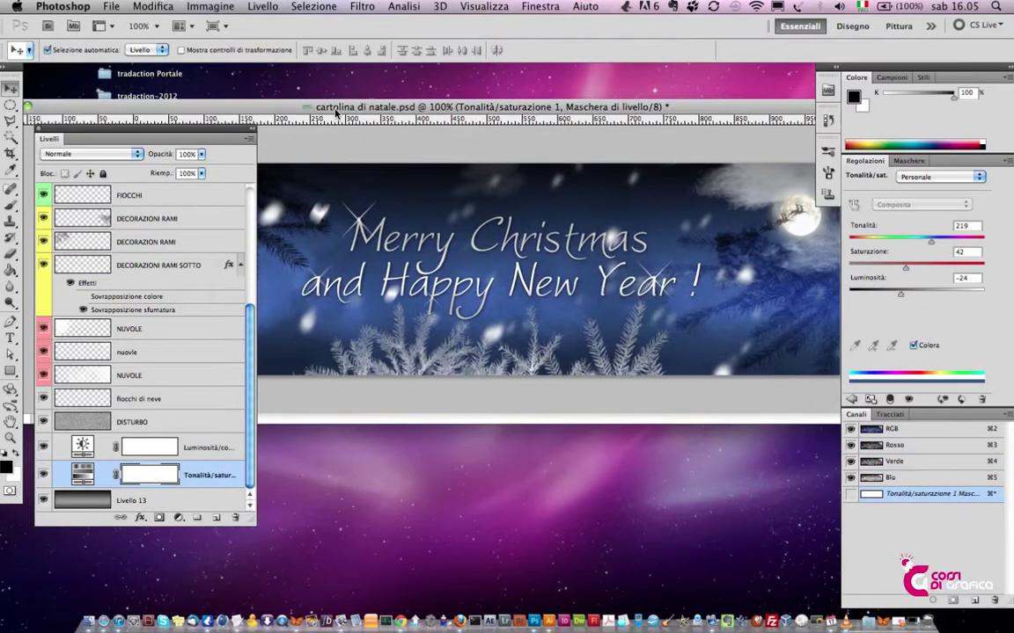
click(111, 6)
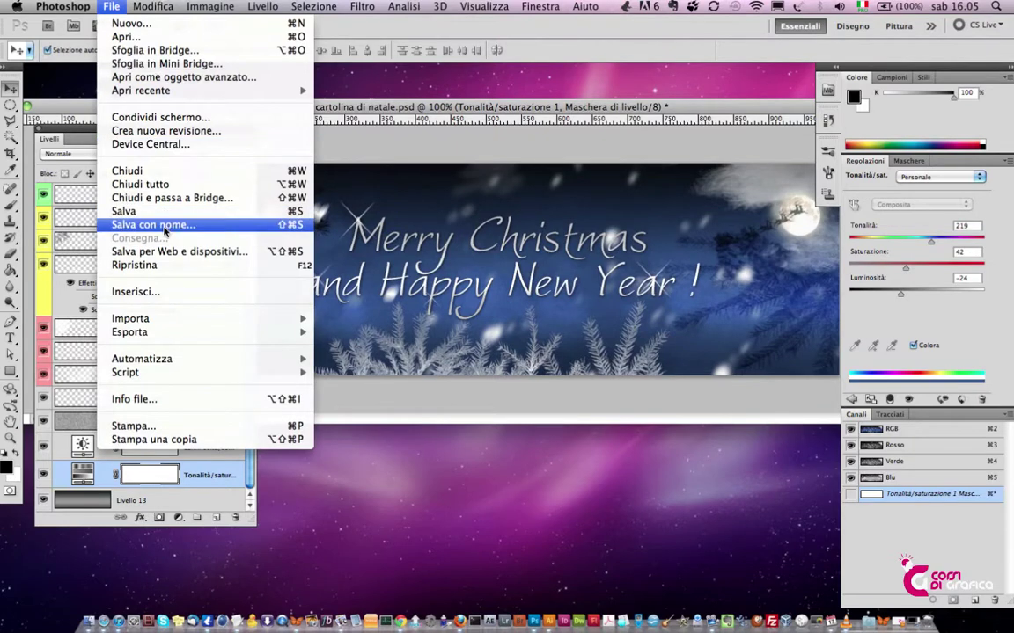
Open the Salva con nome dialog and cancel it without saving.
click(158, 224)
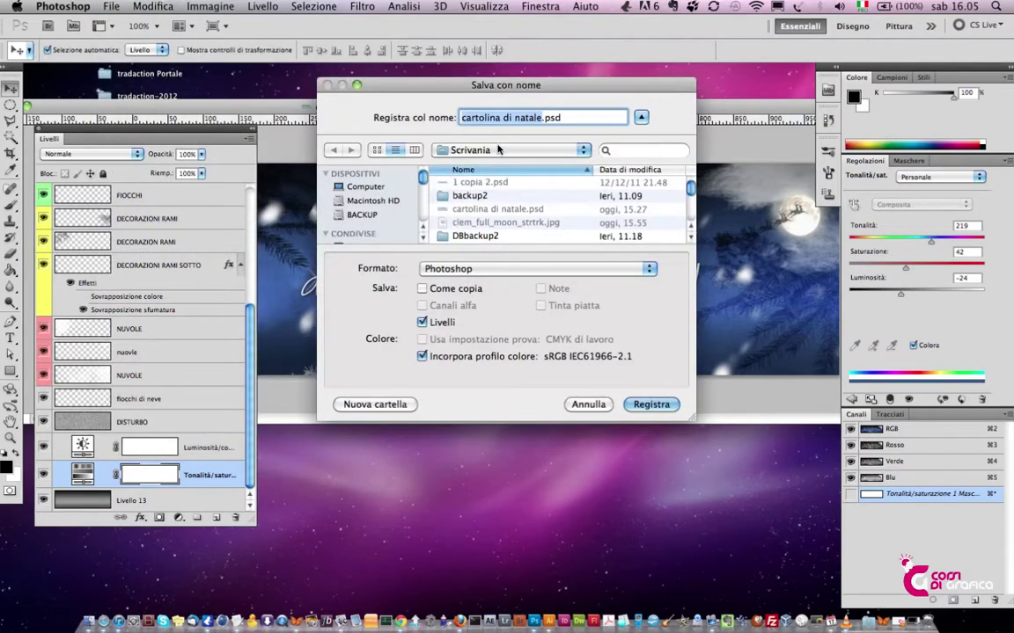
click(592, 406)
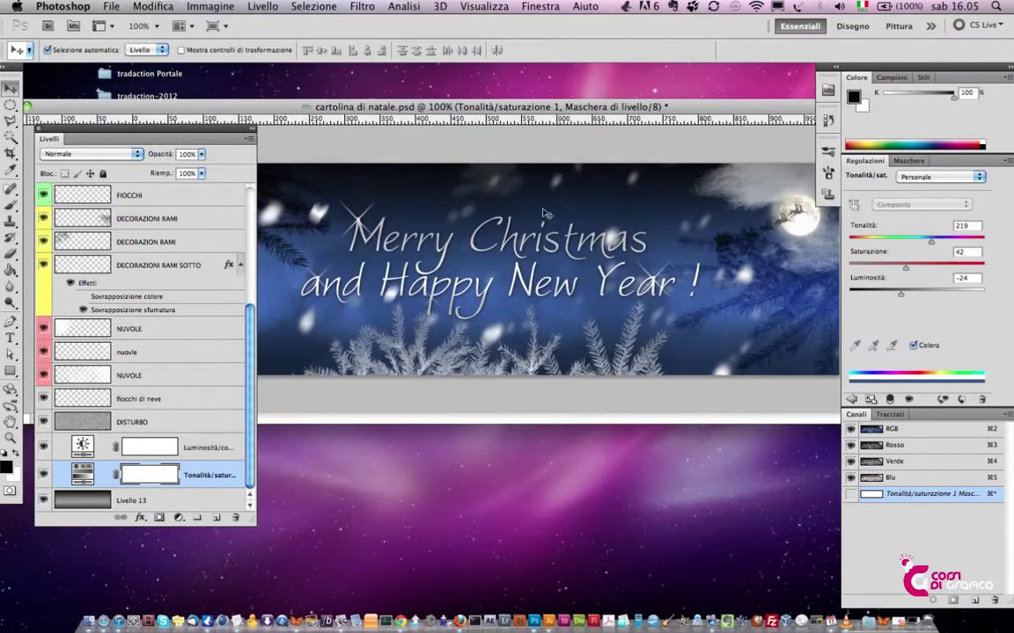
drag(225, 107, 230, 98)
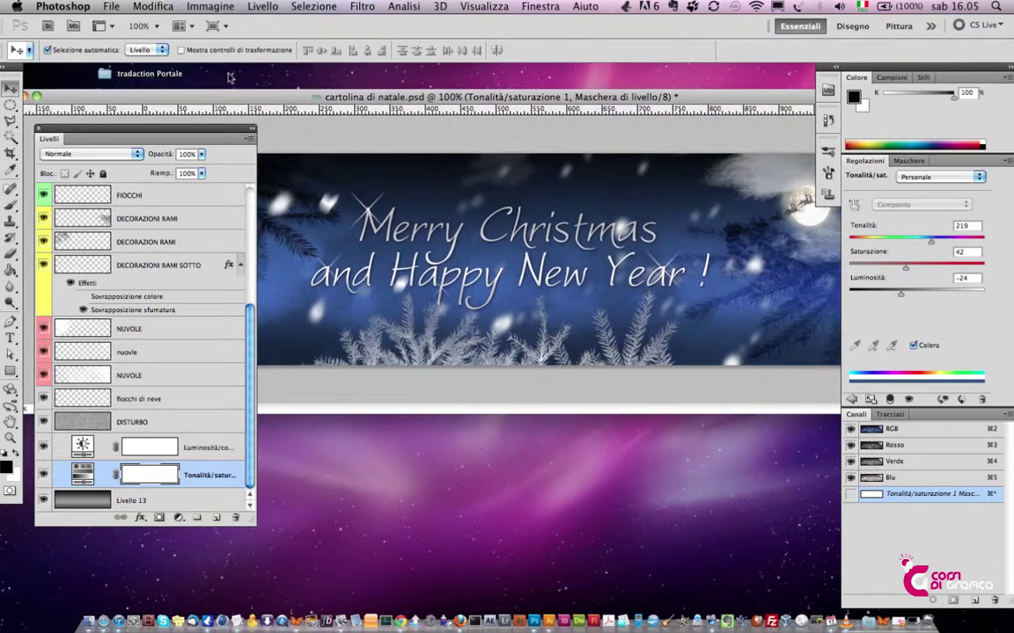
click(111, 7)
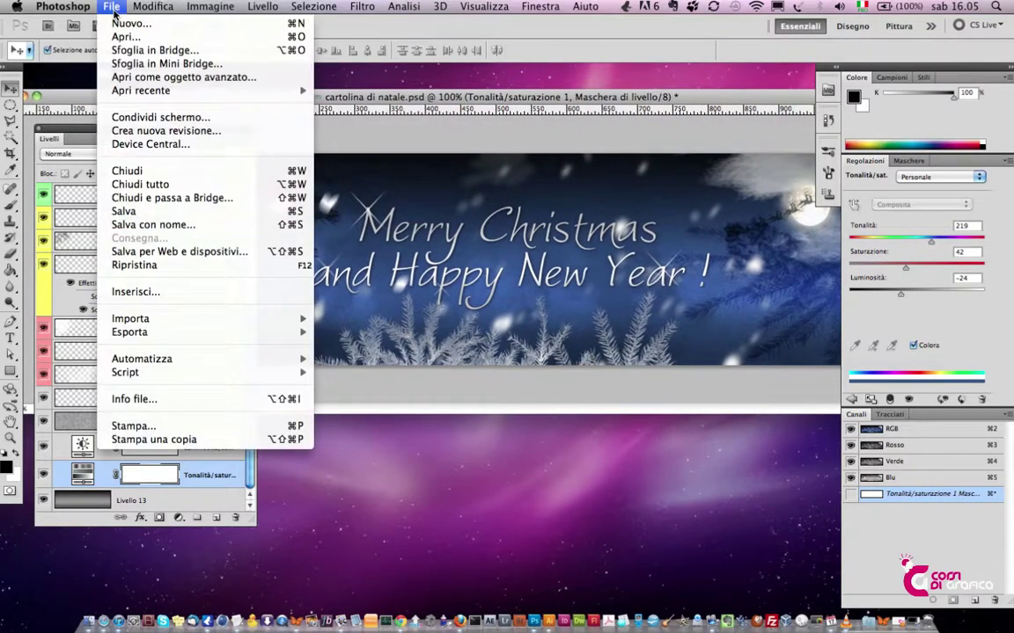
Review the Save As format list, keep Photoshop format, and cancel again.
click(164, 225)
click(472, 273)
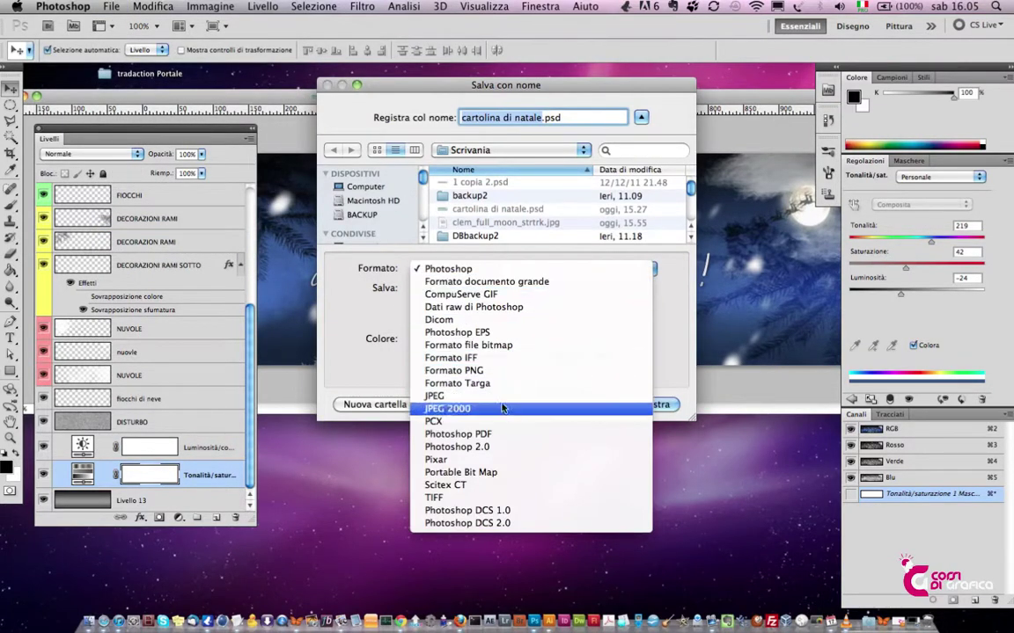
click(404, 404)
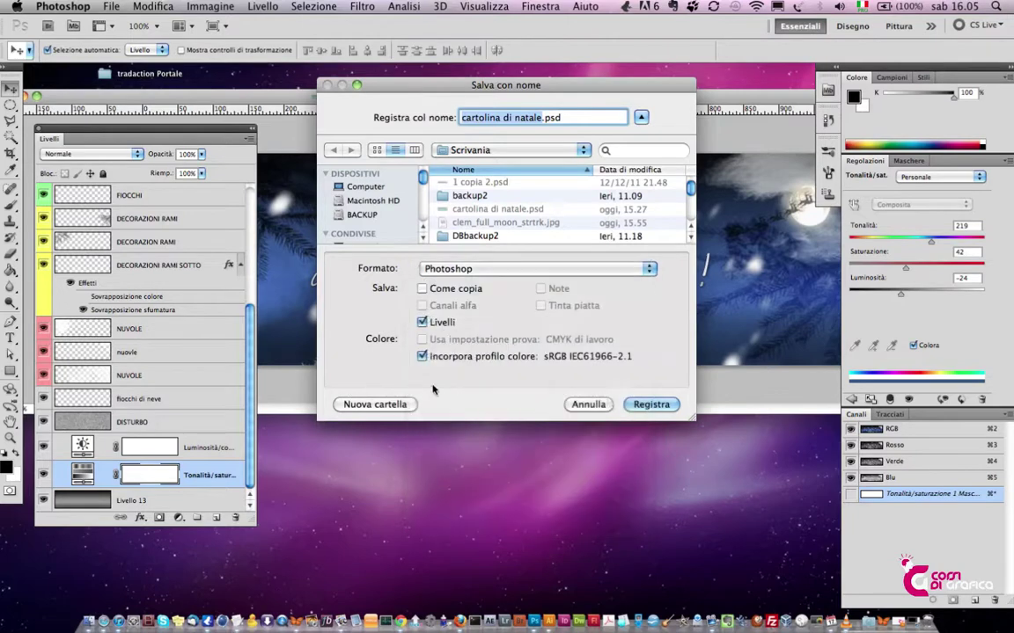
click(586, 403)
drag(343, 107, 349, 106)
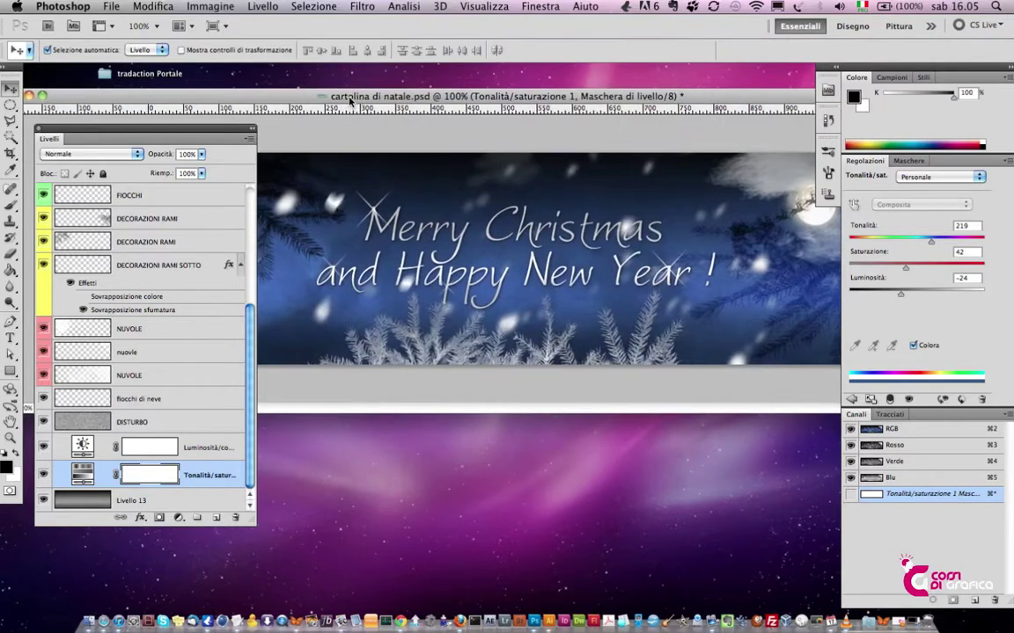
click(111, 6)
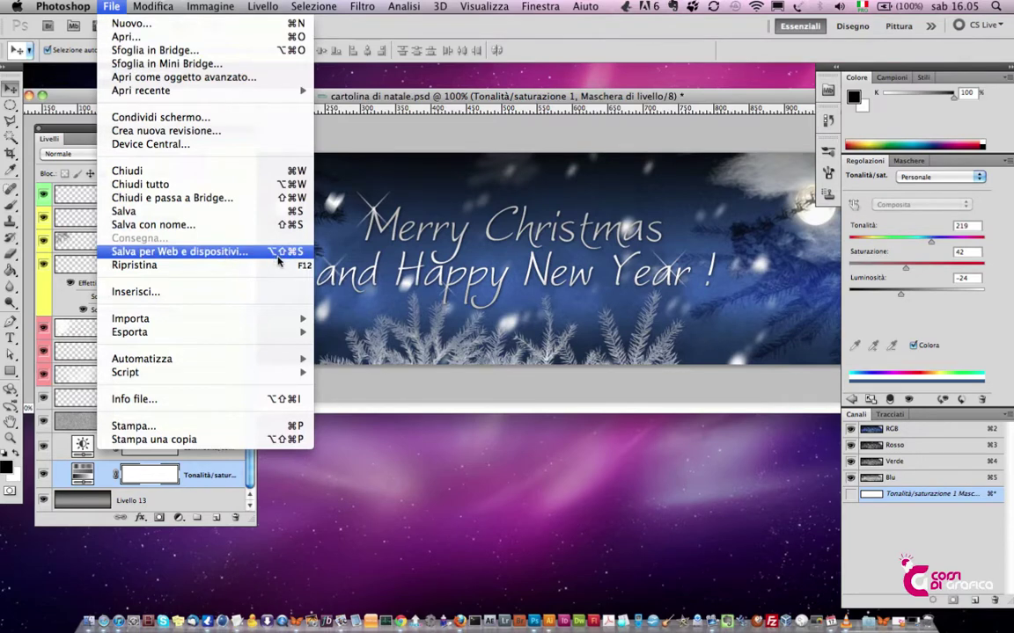
click(431, 198)
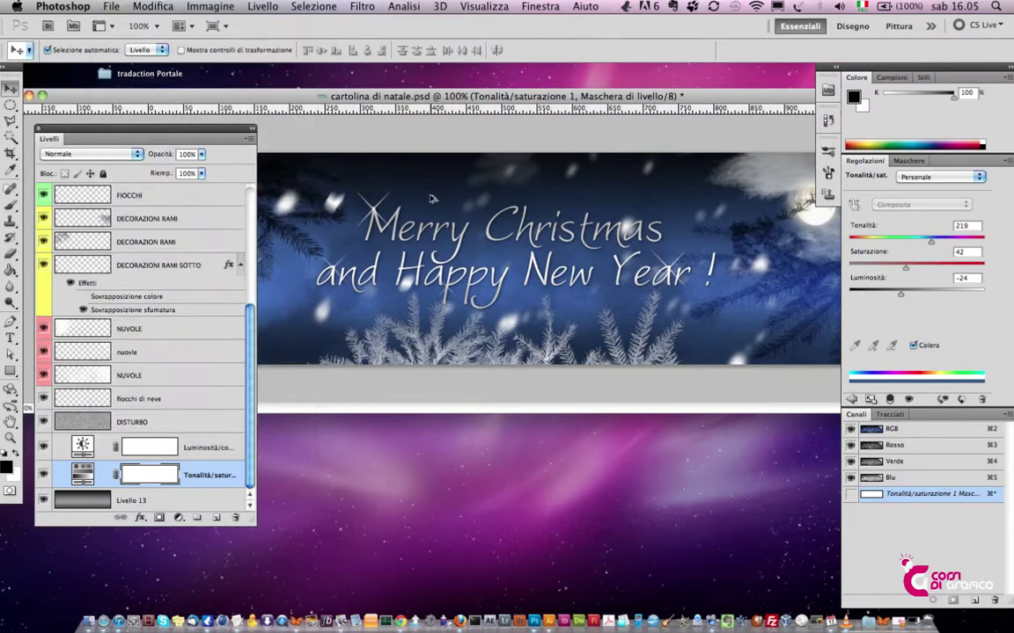
click(462, 83)
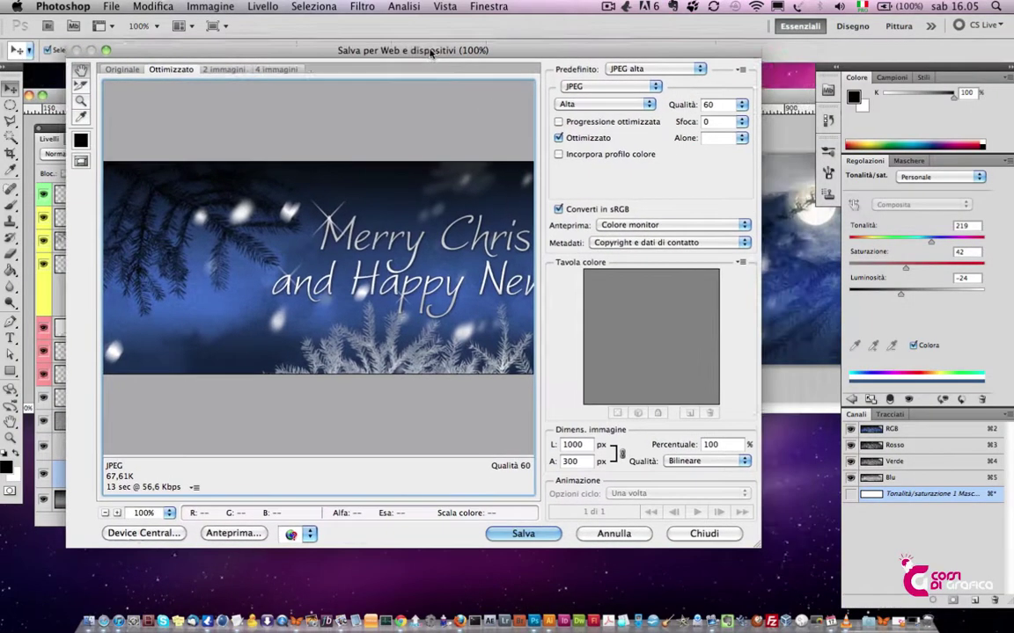
drag(431, 53, 441, 44)
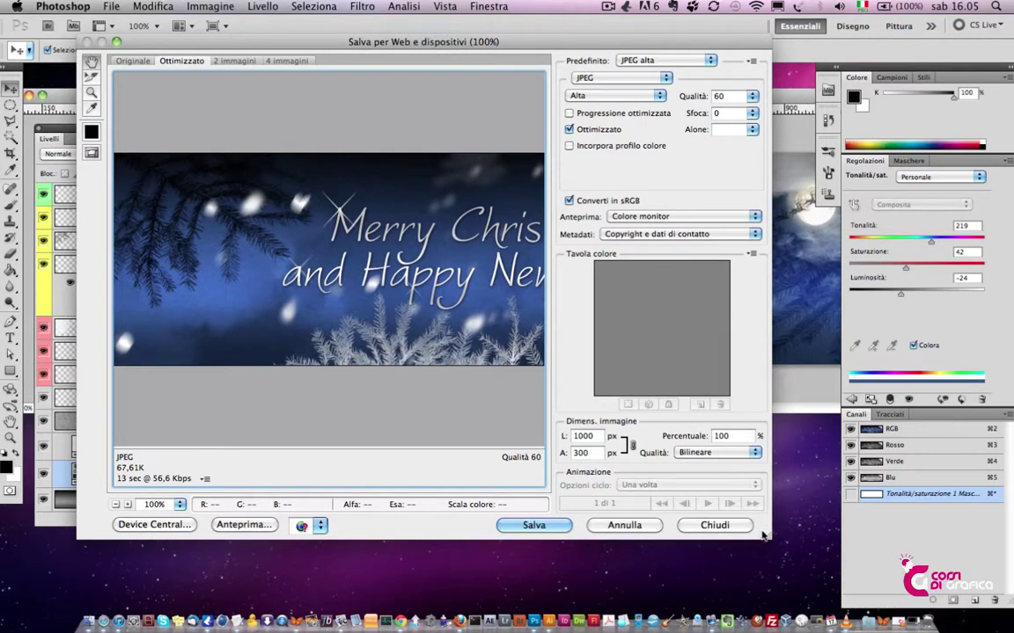
drag(807, 549, 819, 547)
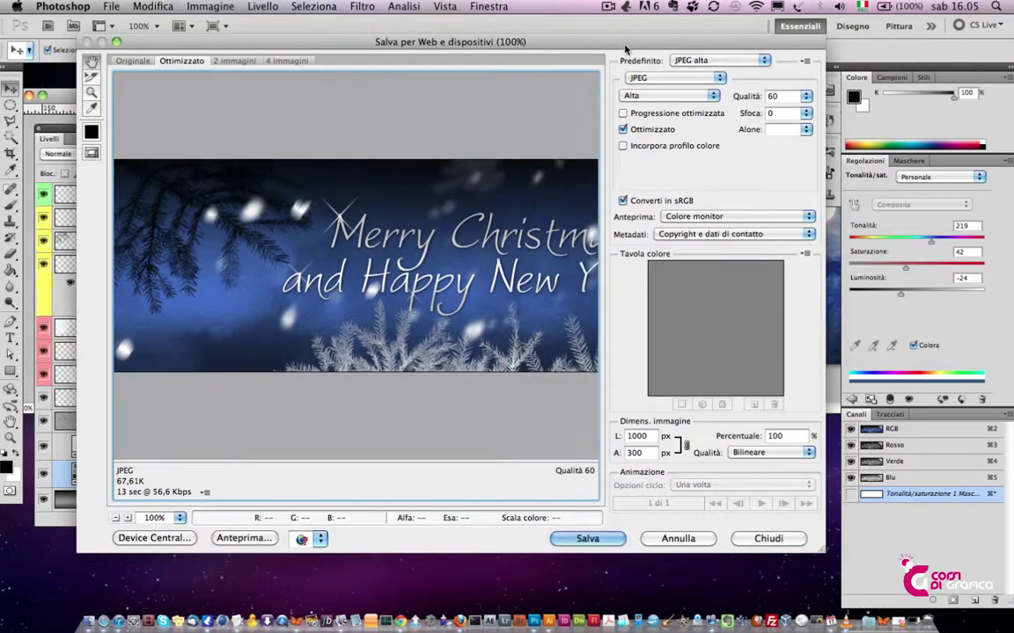
click(720, 61)
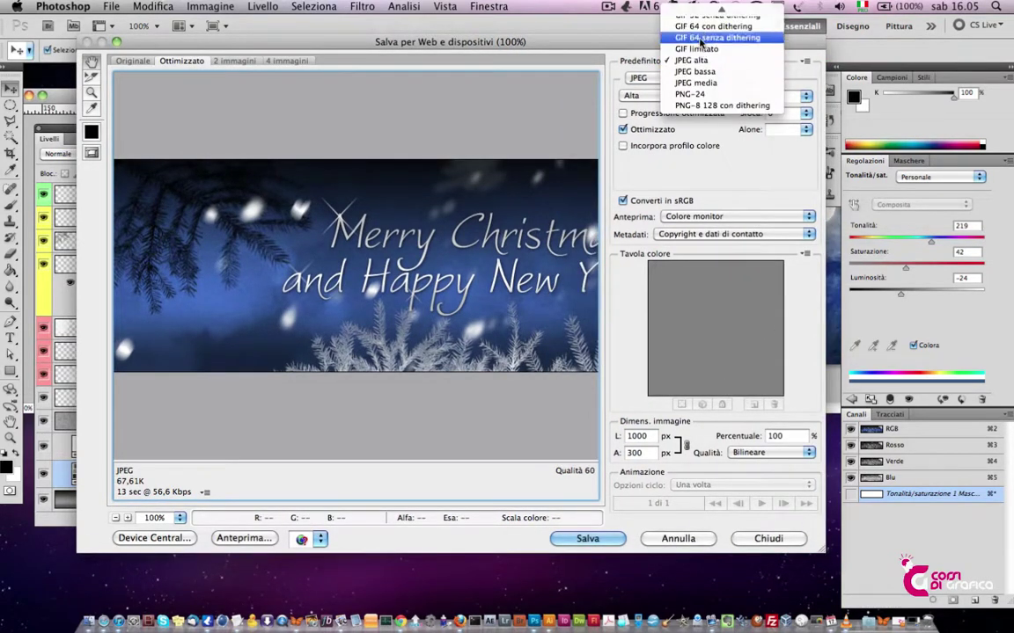
click(691, 60)
click(654, 99)
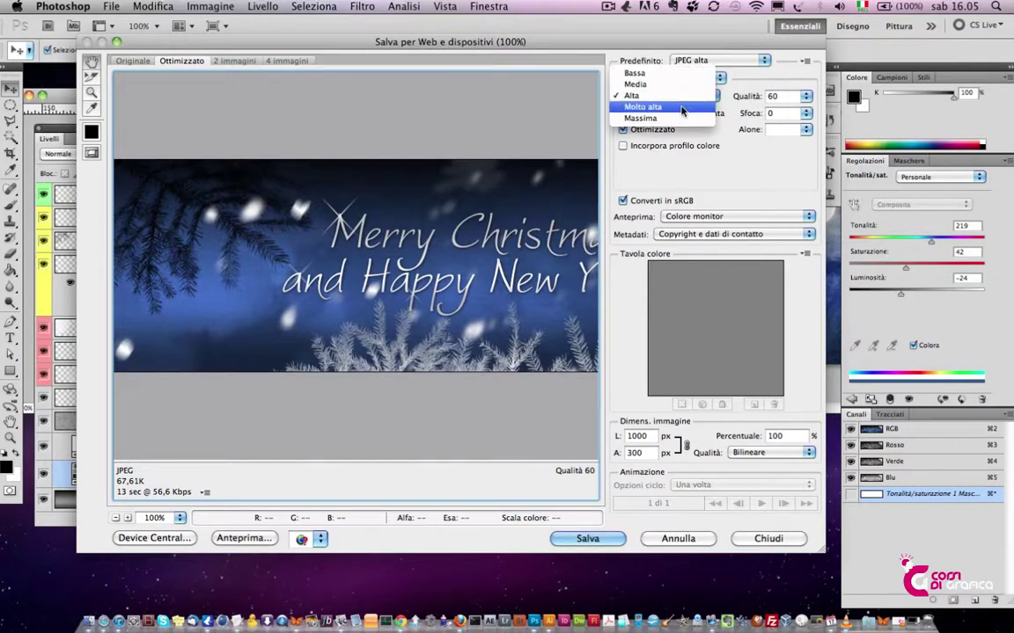
click(682, 107)
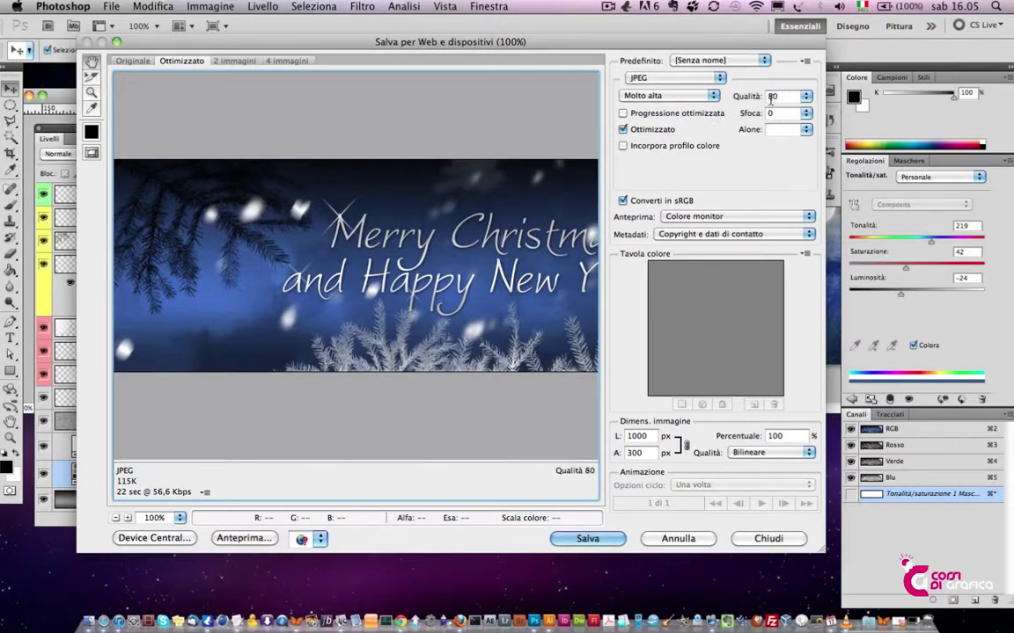
click(806, 96)
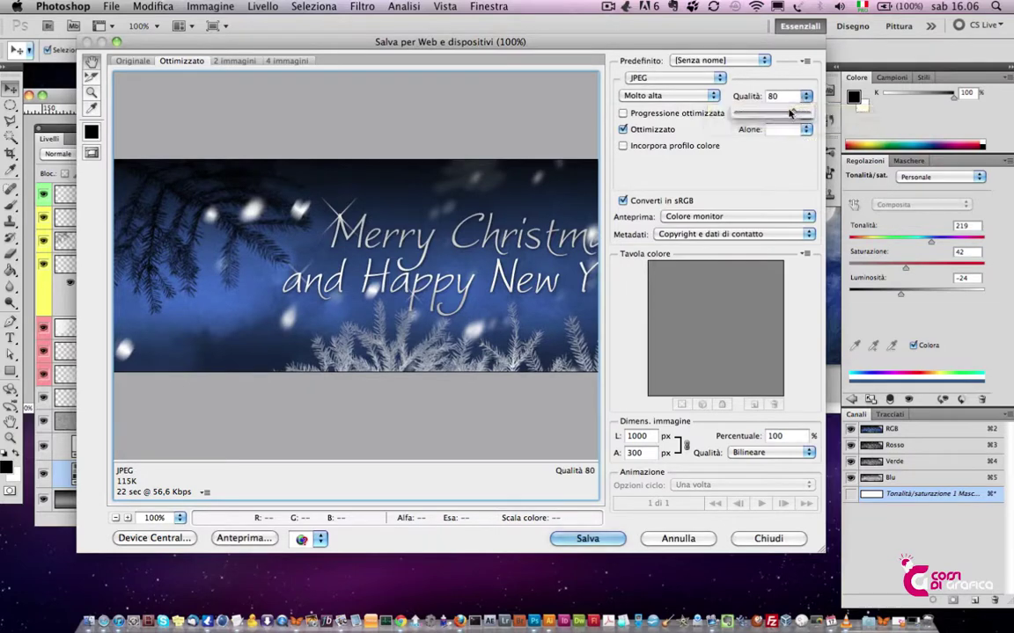
mouse_move(790, 113)
mouse_down()
mouse_move(767, 113)
mouse_move(807, 112)
mouse_move(653, 127)
mouse_up()
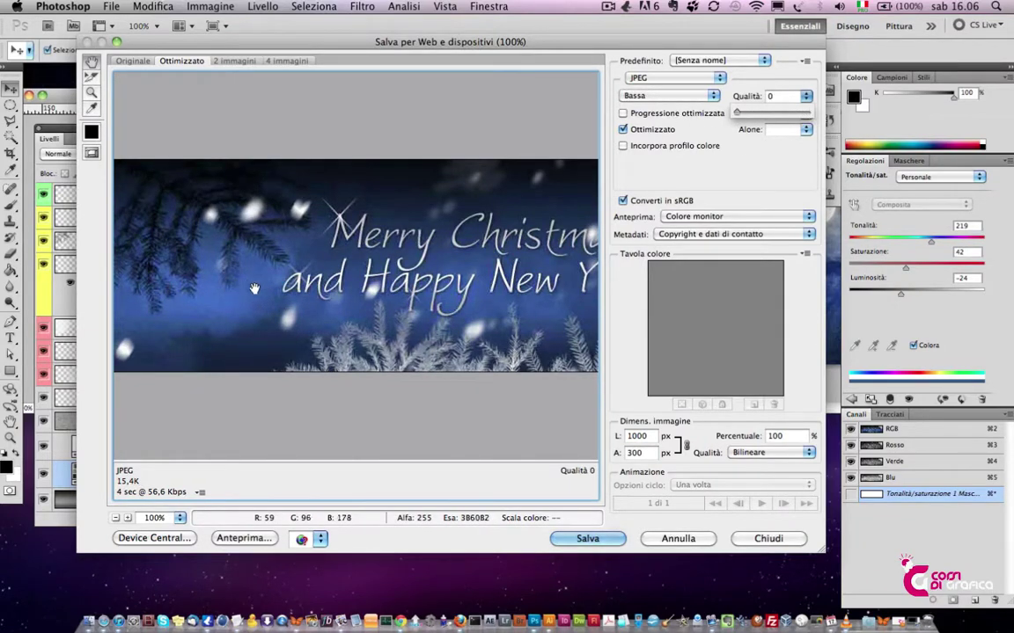
drag(736, 112, 827, 114)
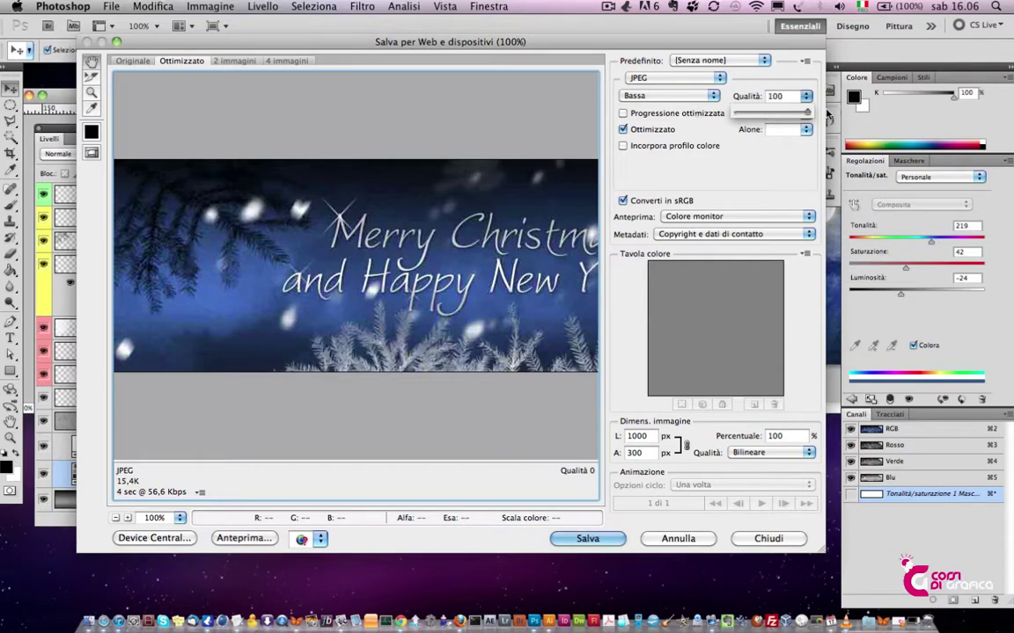
click(640, 115)
click(627, 114)
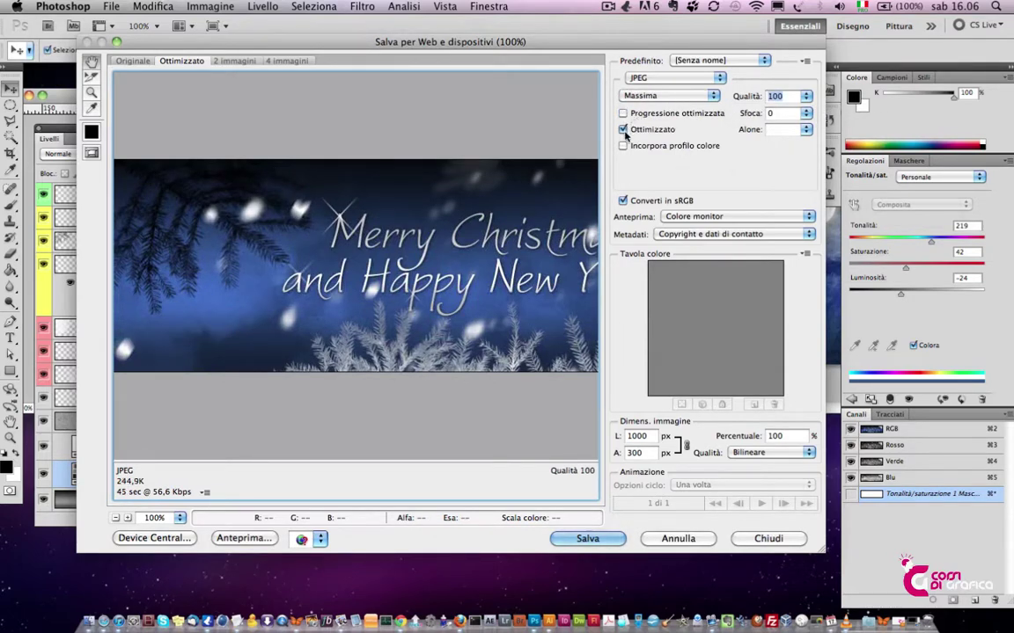
drag(594, 42, 604, 43)
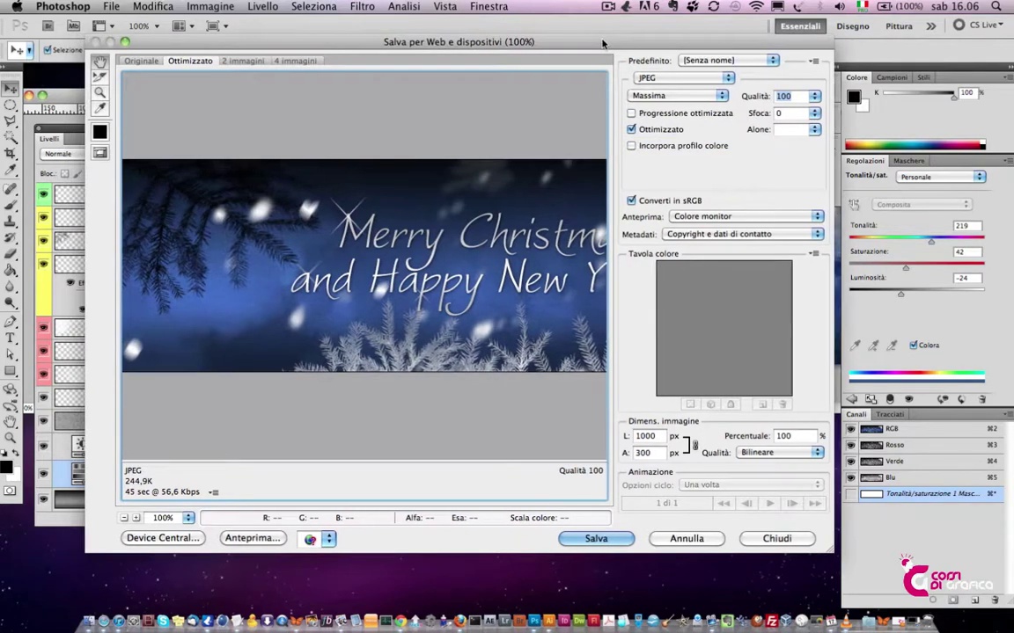
click(643, 146)
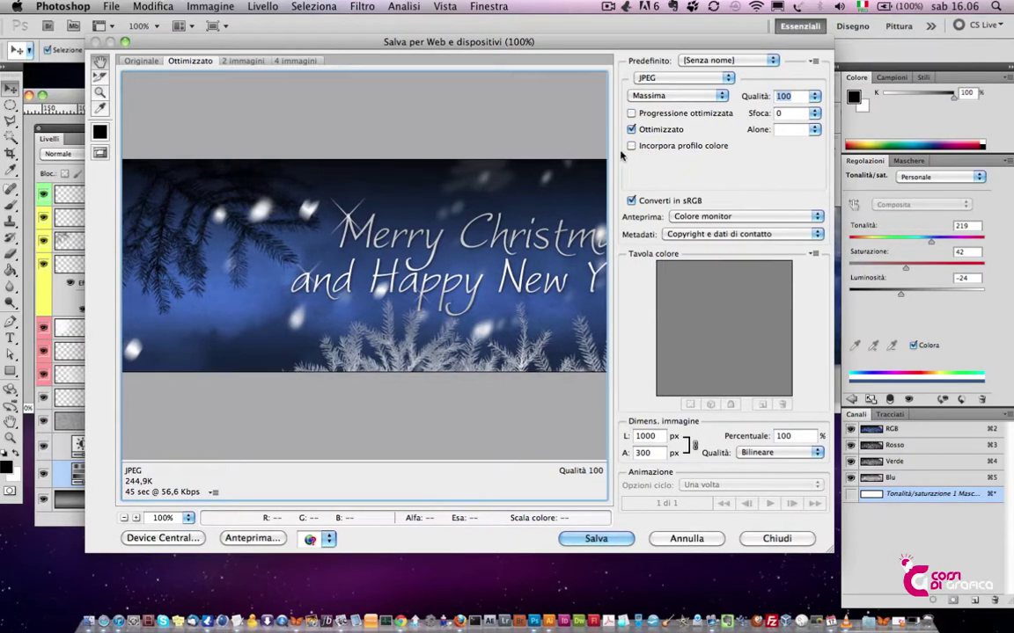
click(139, 62)
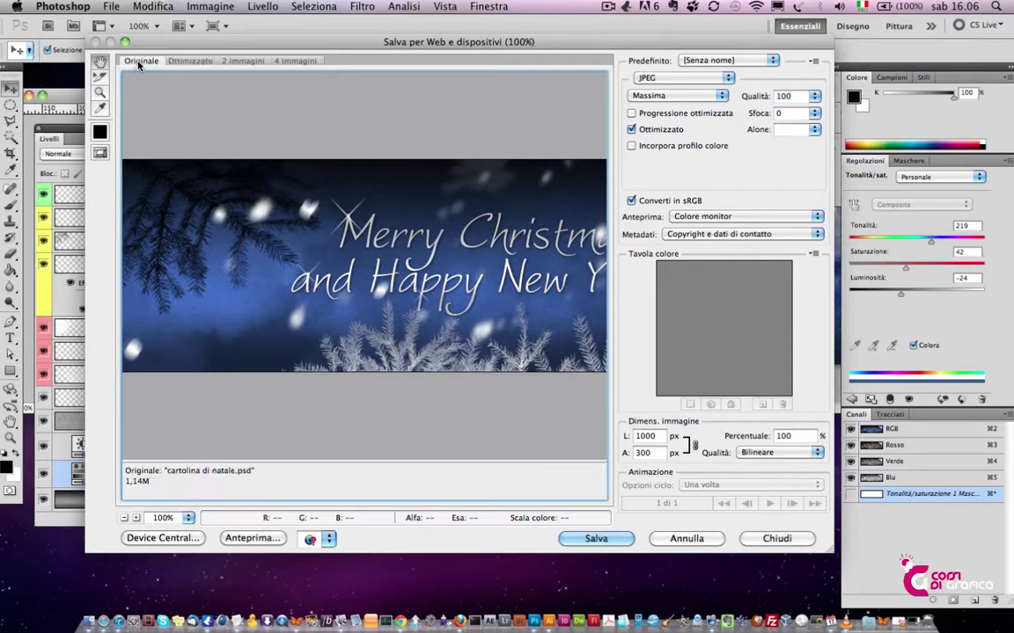
click(184, 61)
click(249, 62)
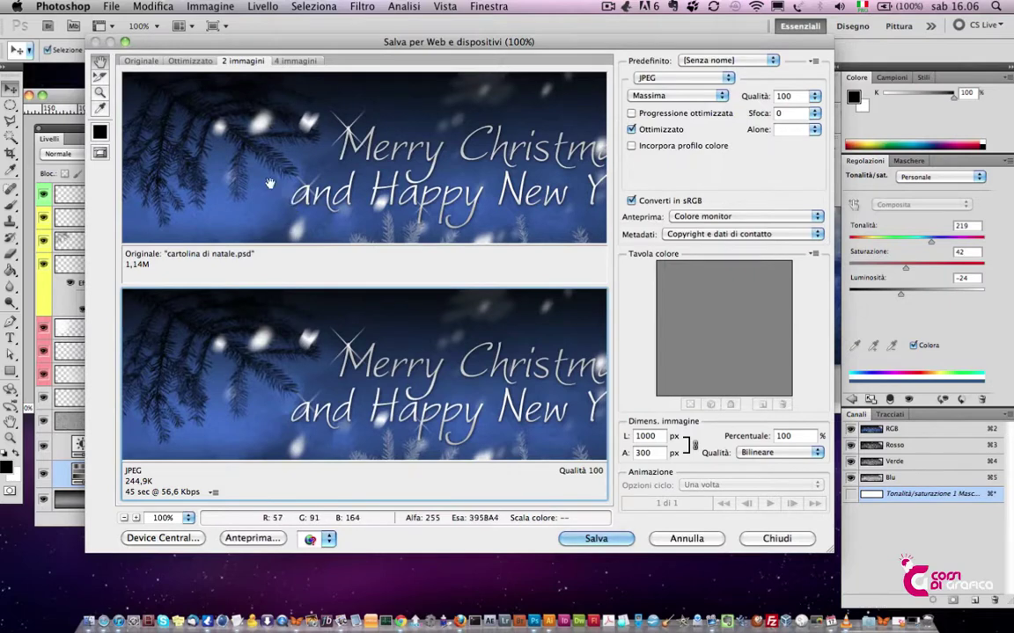
click(139, 61)
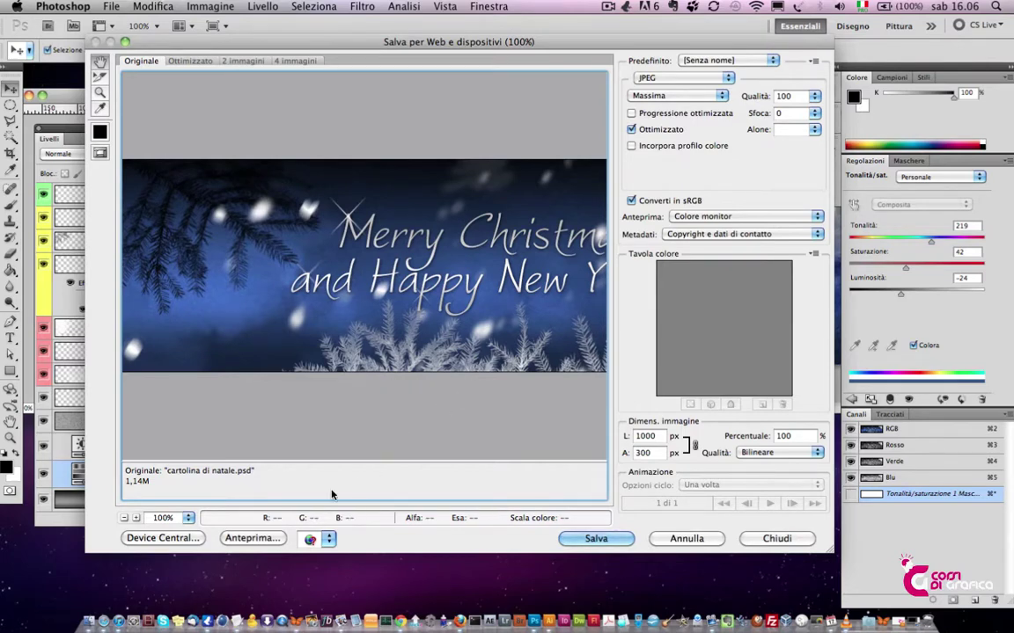
click(595, 539)
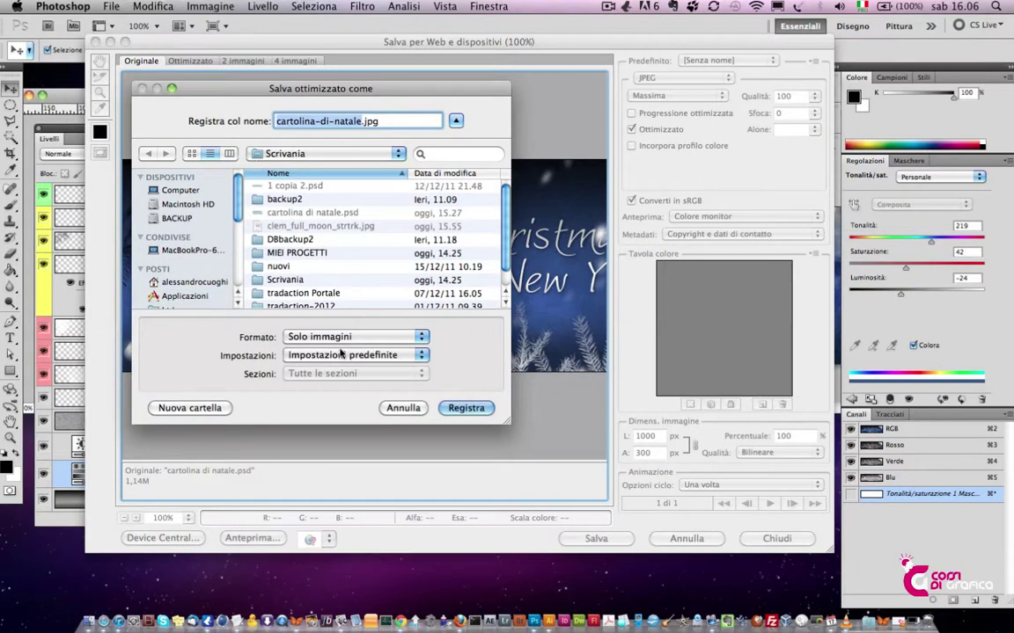
click(401, 408)
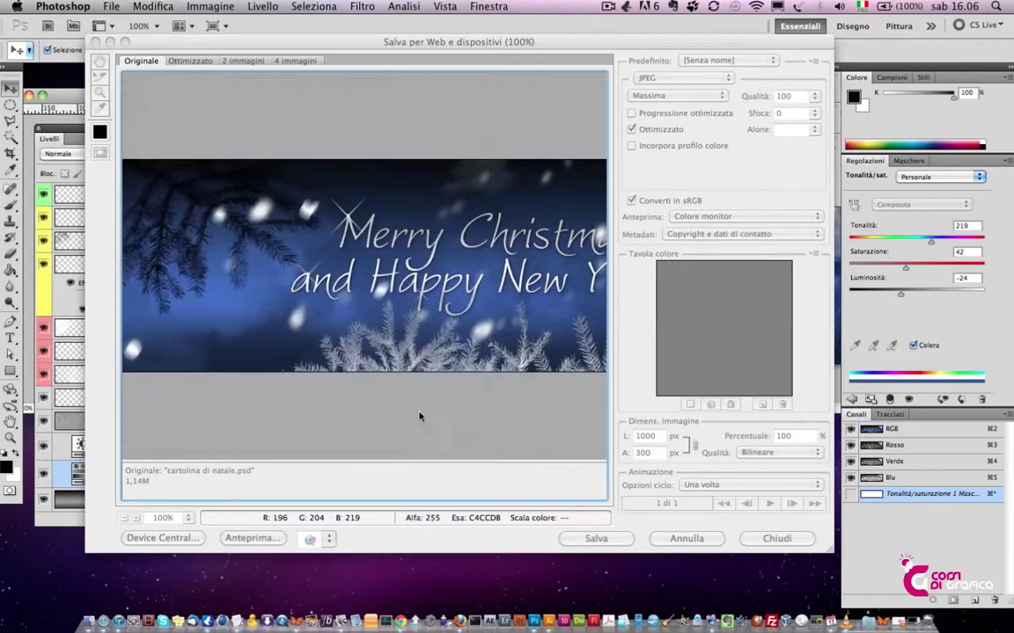
click(690, 538)
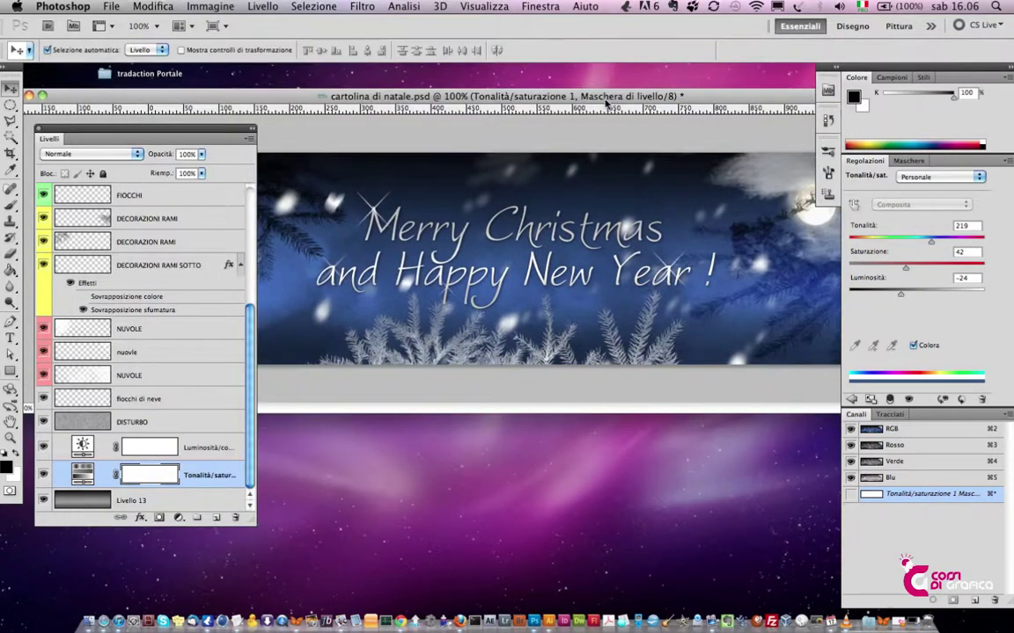
key(Tab)
key(Tab)
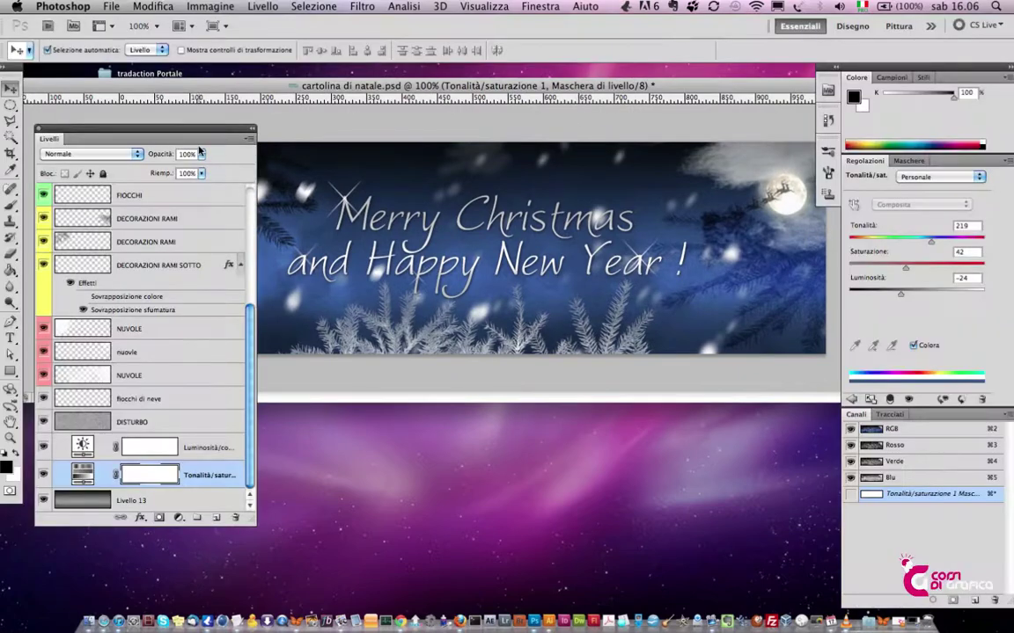
mouse_move(210, 132)
mouse_down()
mouse_move(429, 136)
mouse_move(348, 122)
mouse_up()
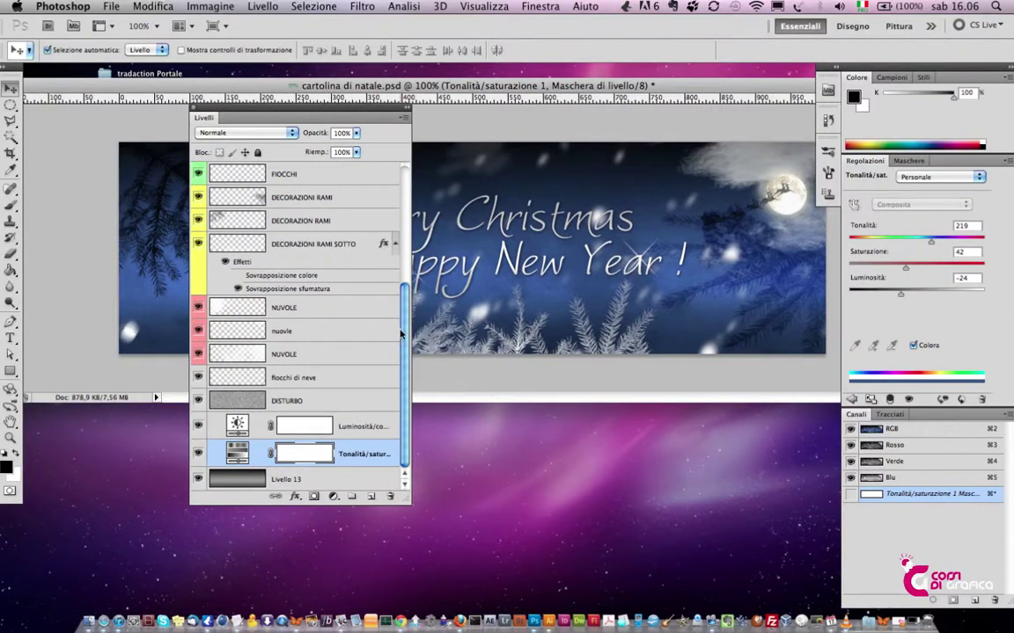
scroll(379, 342, up, 5)
scroll(357, 347, down, 4)
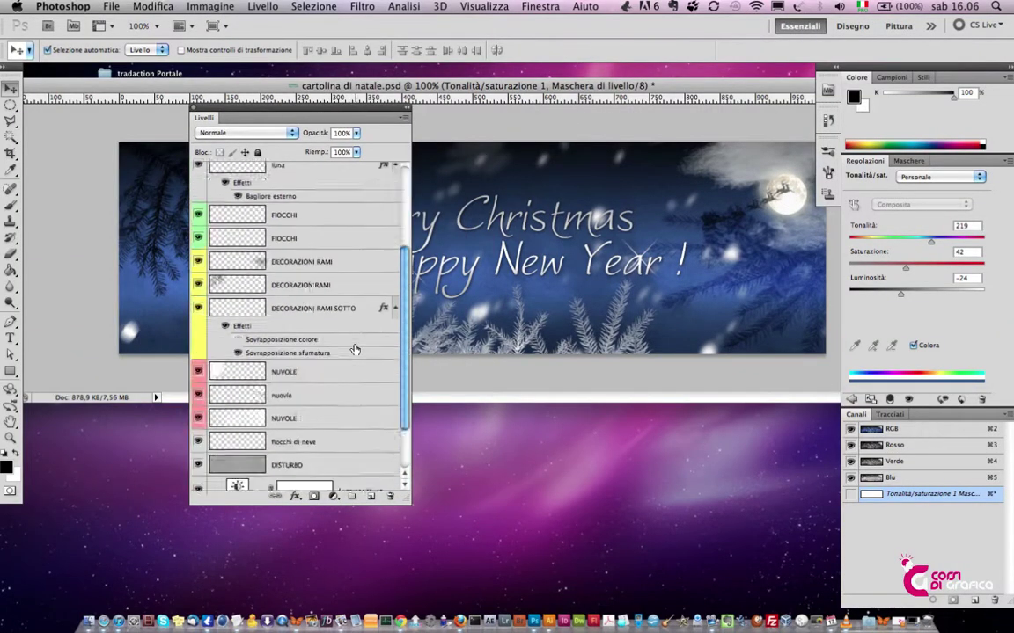
scroll(355, 345, down, 2)
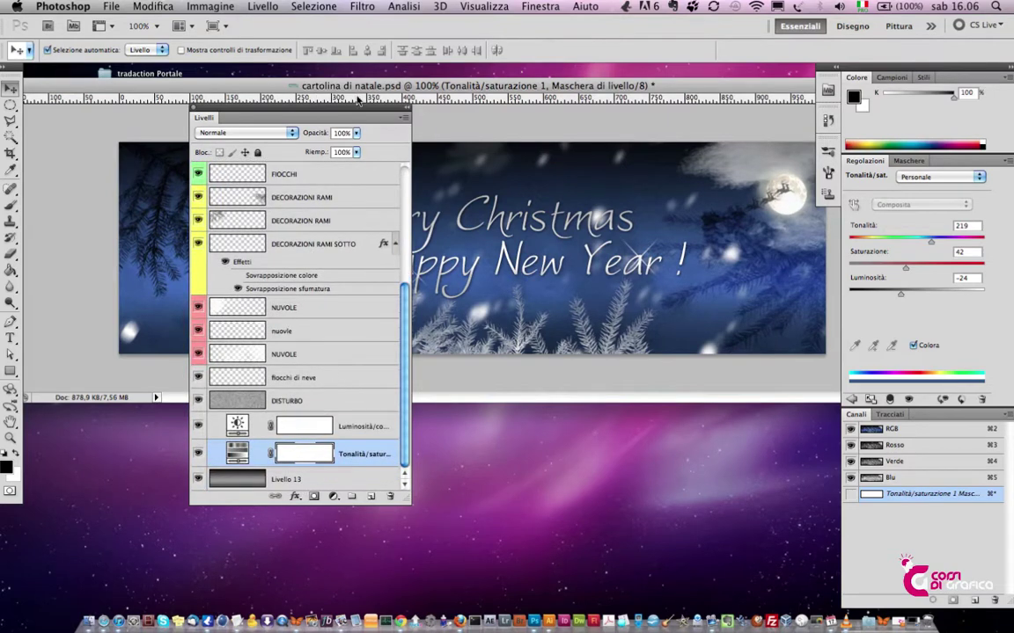
mouse_move(356, 112)
mouse_down()
mouse_move(337, 145)
mouse_move(329, 137)
mouse_up()
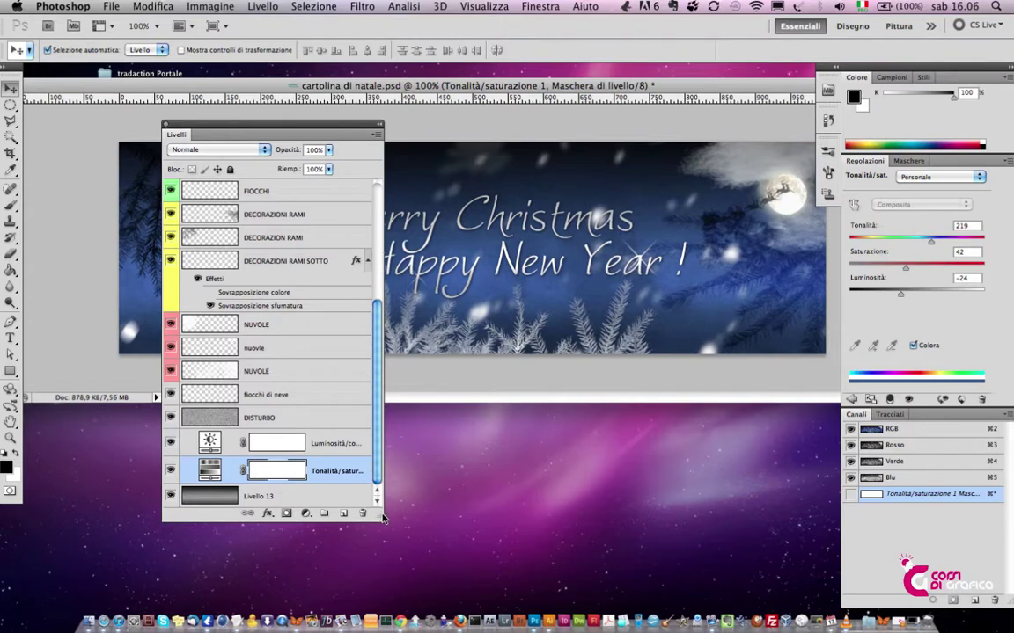
scroll(377, 498, up, 2)
scroll(376, 498, up, 2)
scroll(377, 499, up, 2)
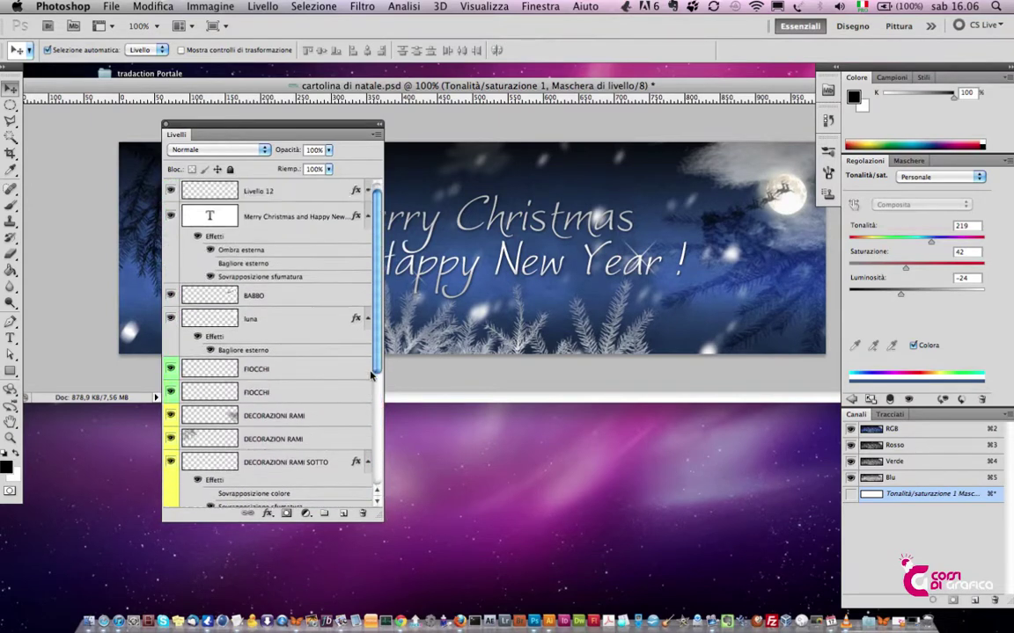
scroll(379, 501, down, 6)
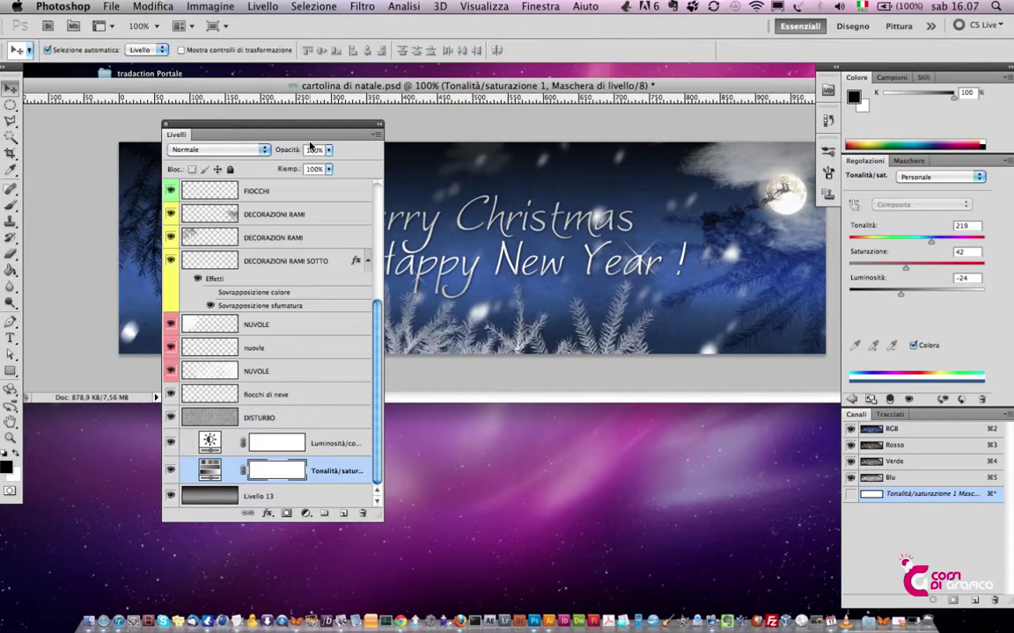
drag(314, 141, 310, 120)
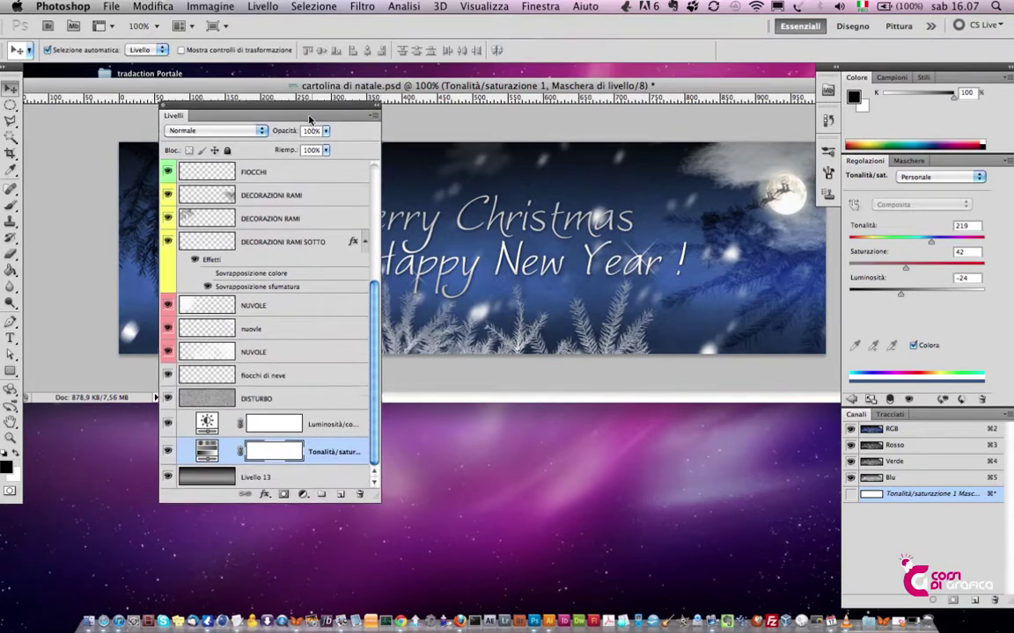
click(205, 422)
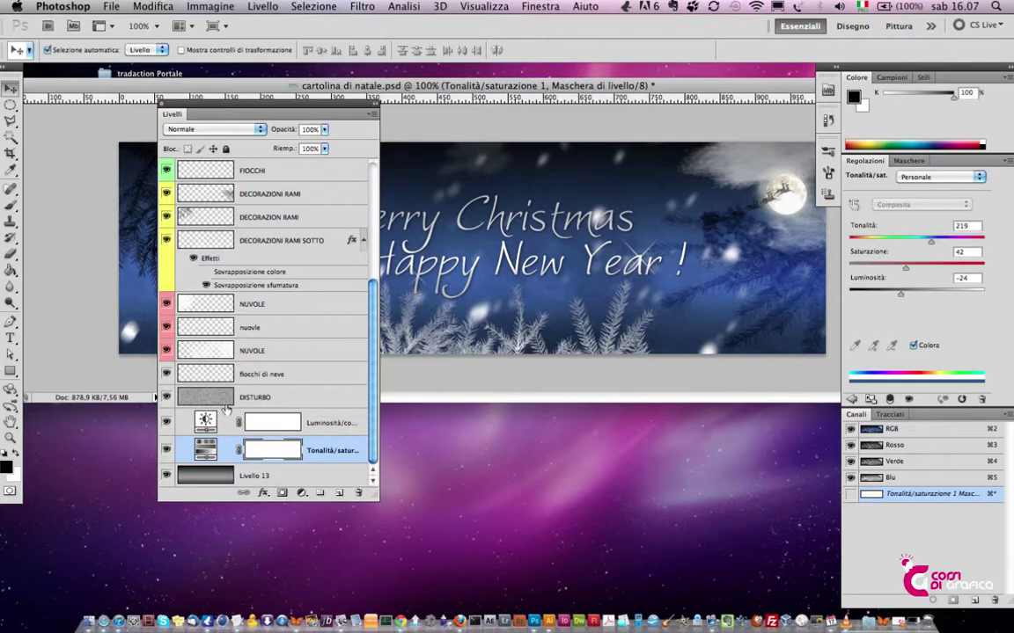
click(210, 476)
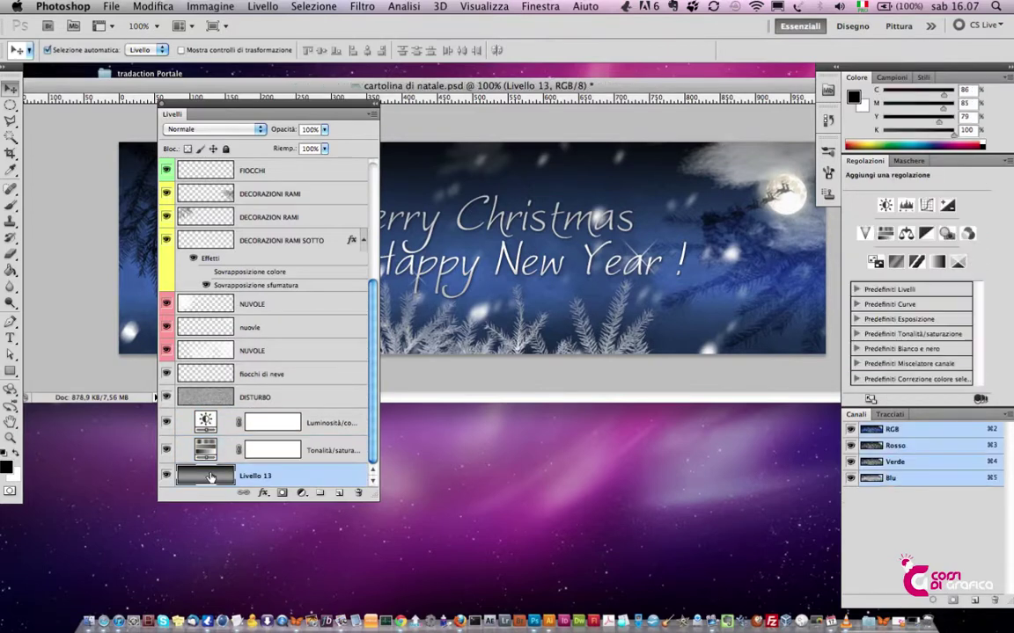
click(216, 398)
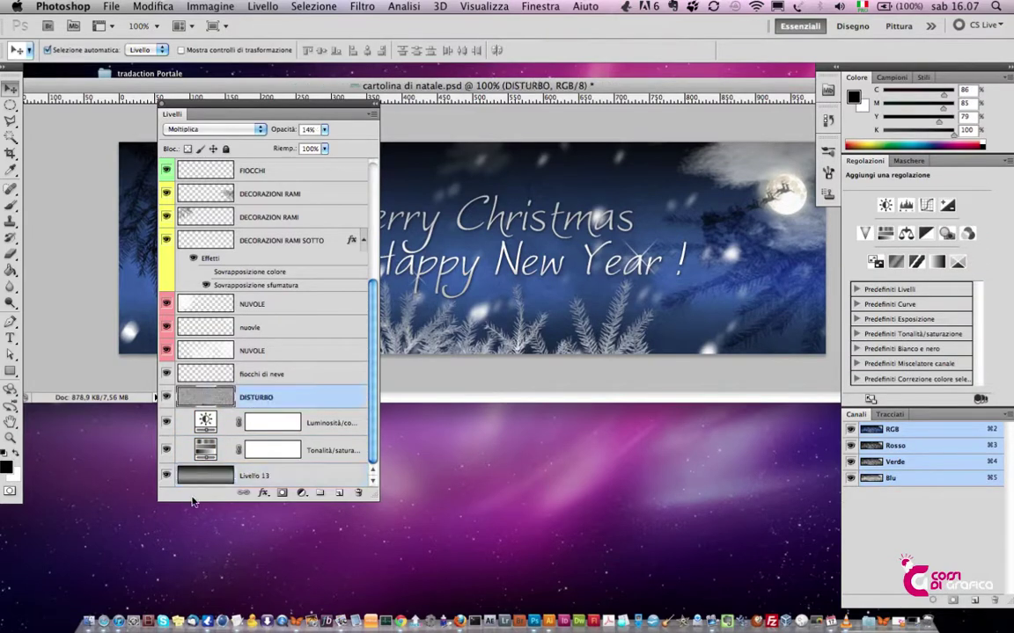
click(207, 475)
click(220, 398)
click(202, 475)
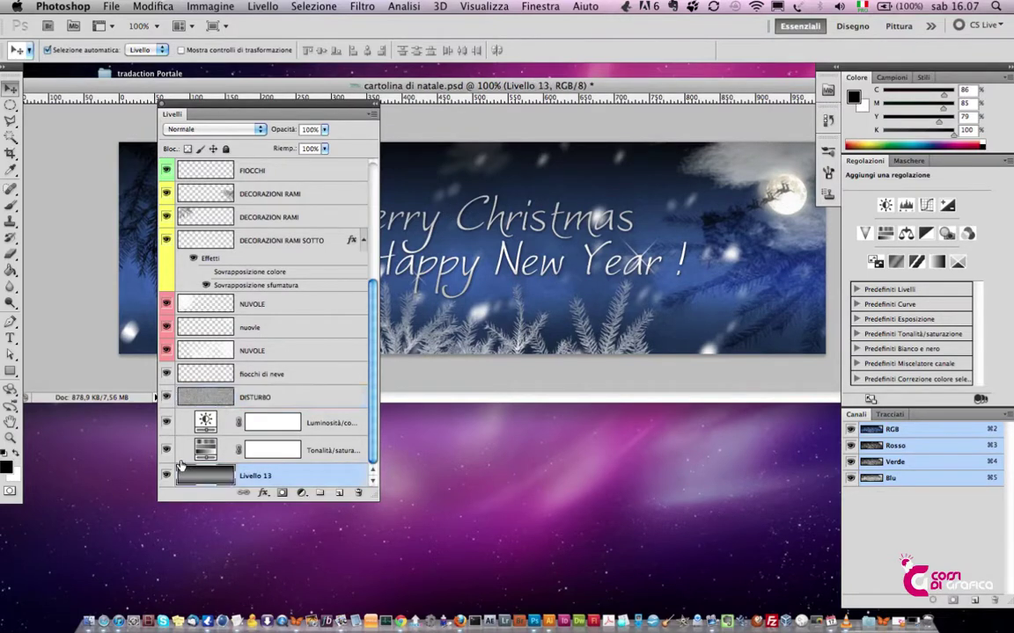
click(167, 448)
click(167, 423)
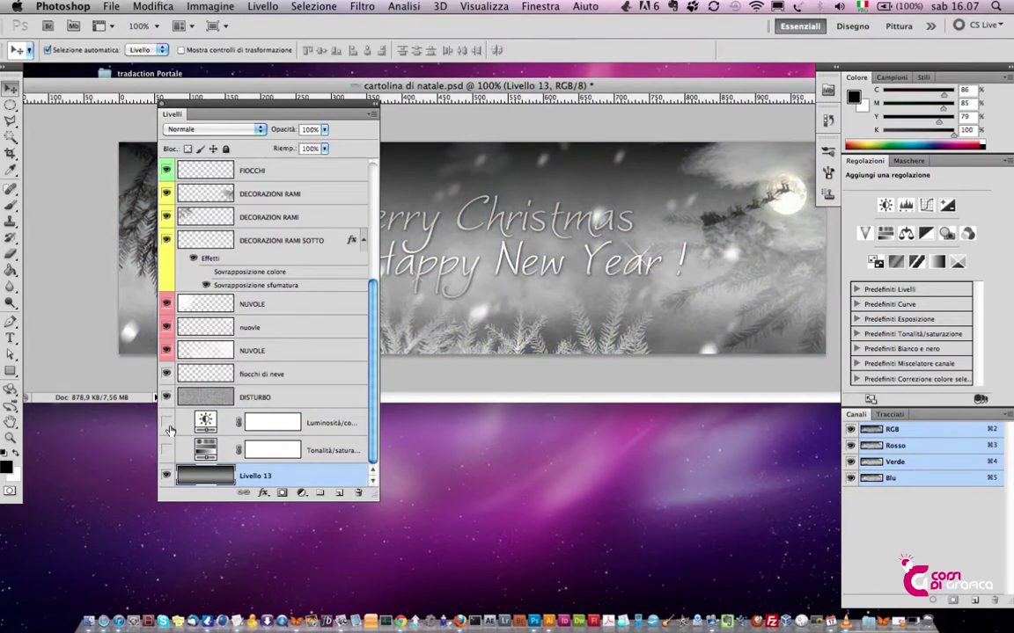
click(166, 423)
click(166, 448)
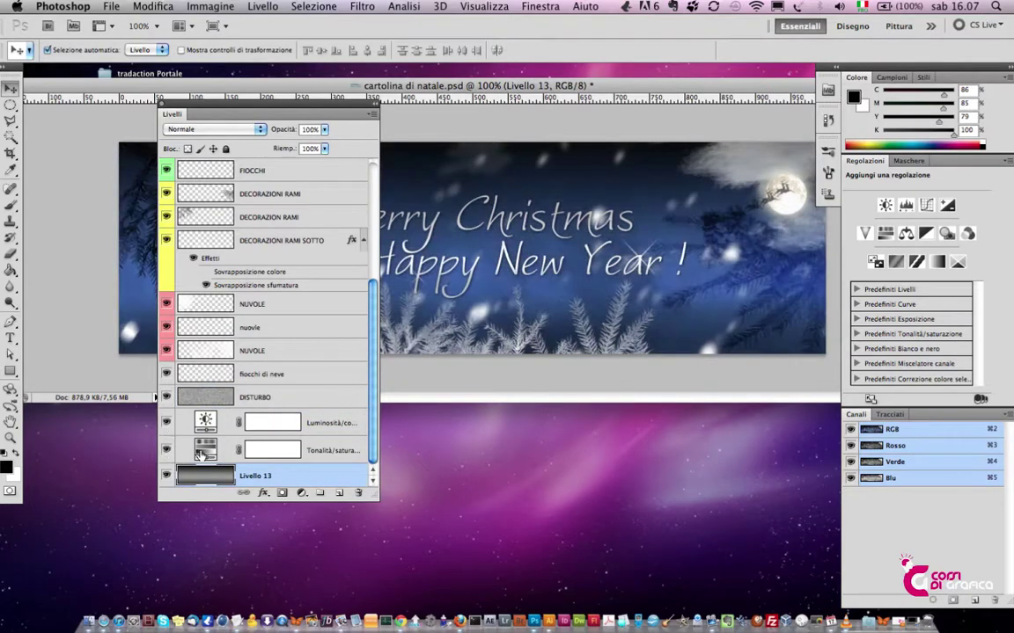
click(203, 451)
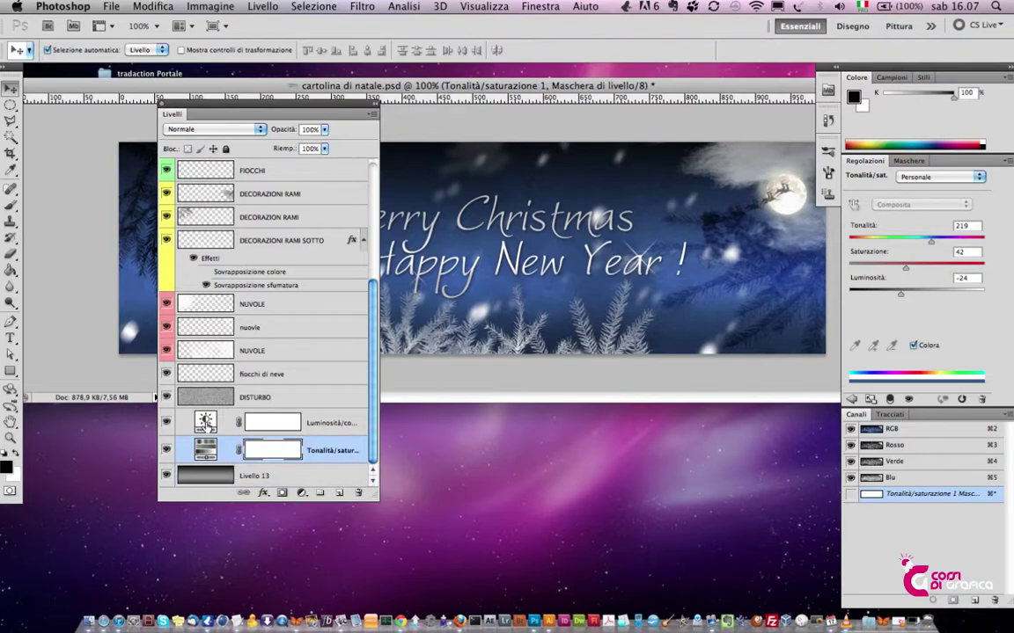
click(253, 396)
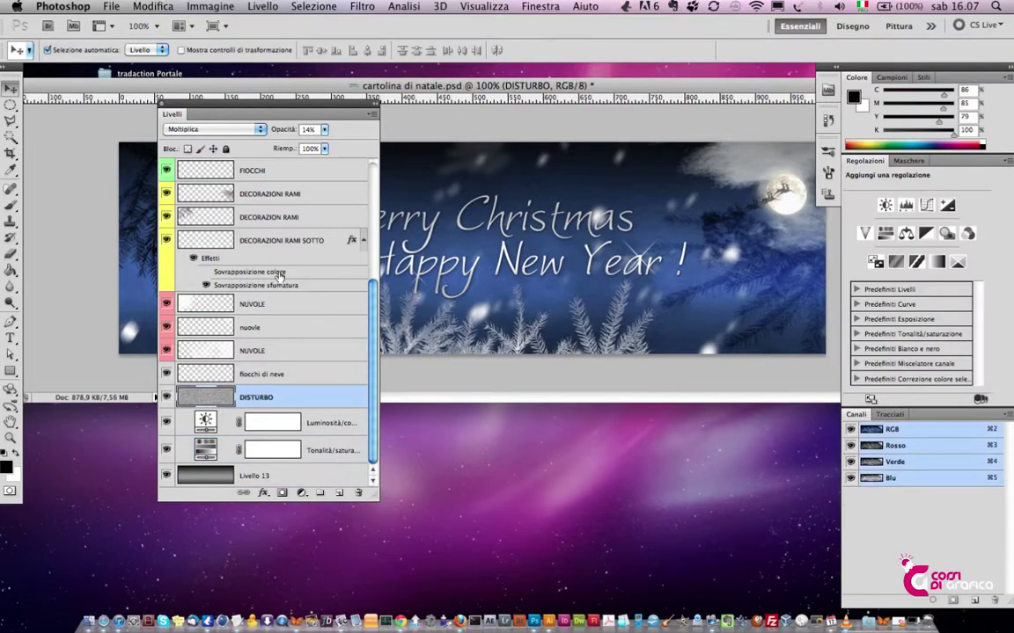
click(362, 6)
click(570, 244)
click(361, 6)
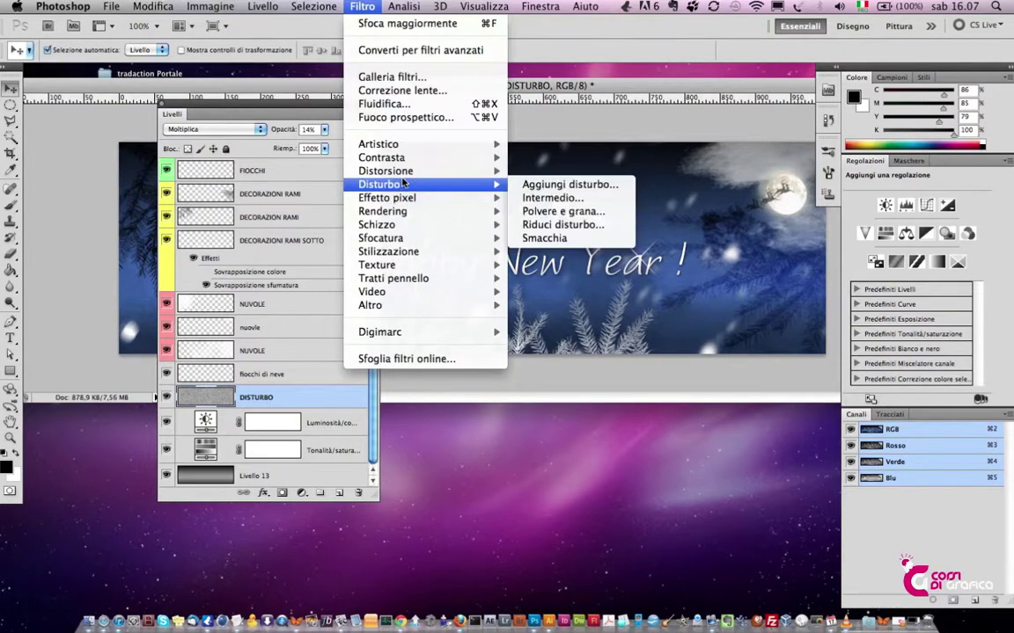
mouse_move(376, 224)
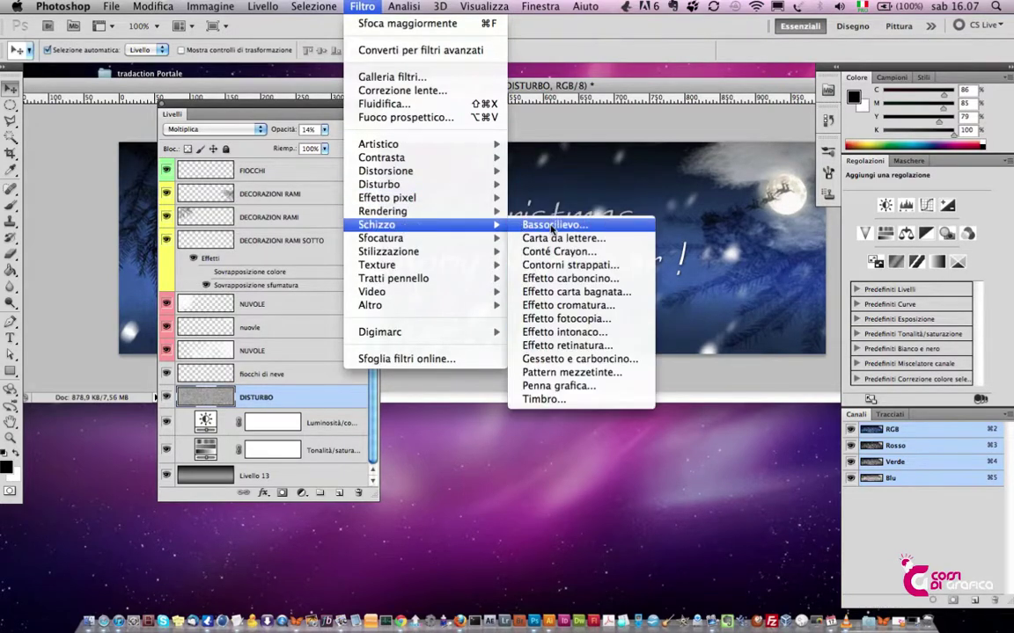
click(492, 211)
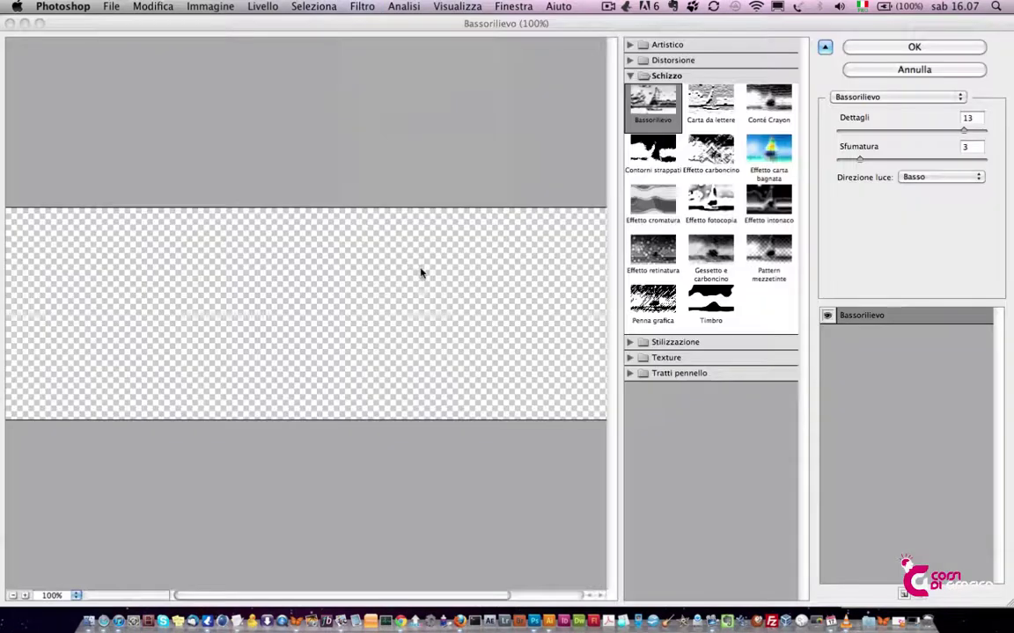
click(653, 154)
click(711, 151)
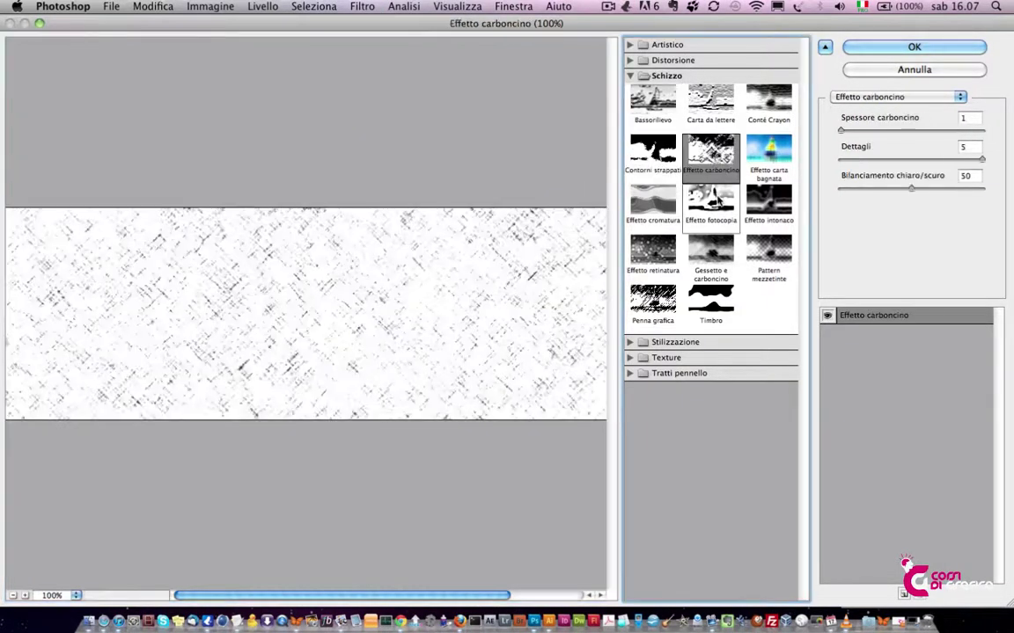
click(711, 200)
click(653, 251)
click(649, 204)
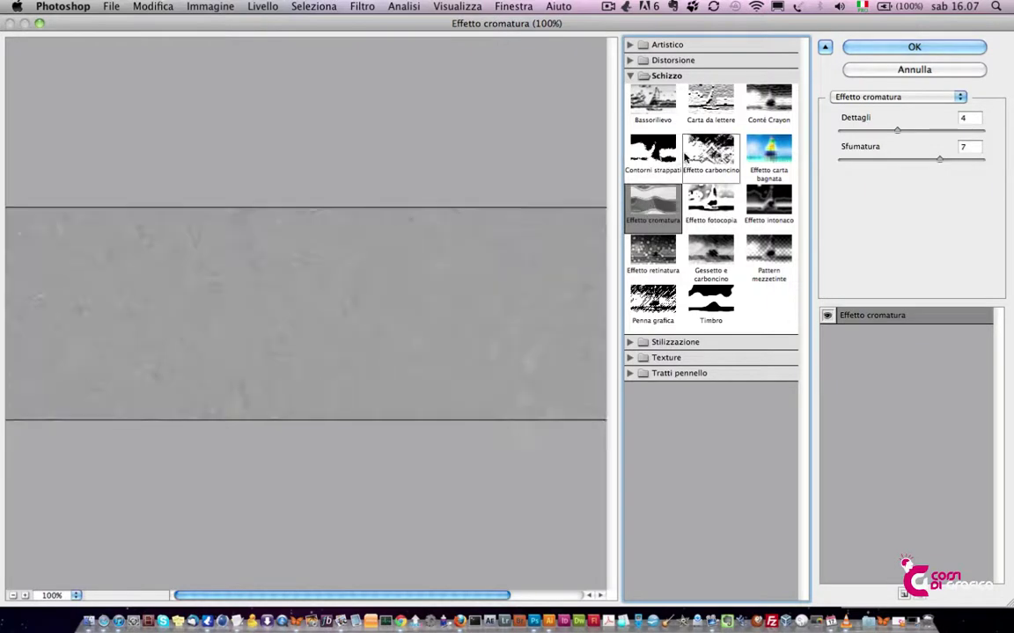
click(711, 152)
click(769, 152)
click(762, 94)
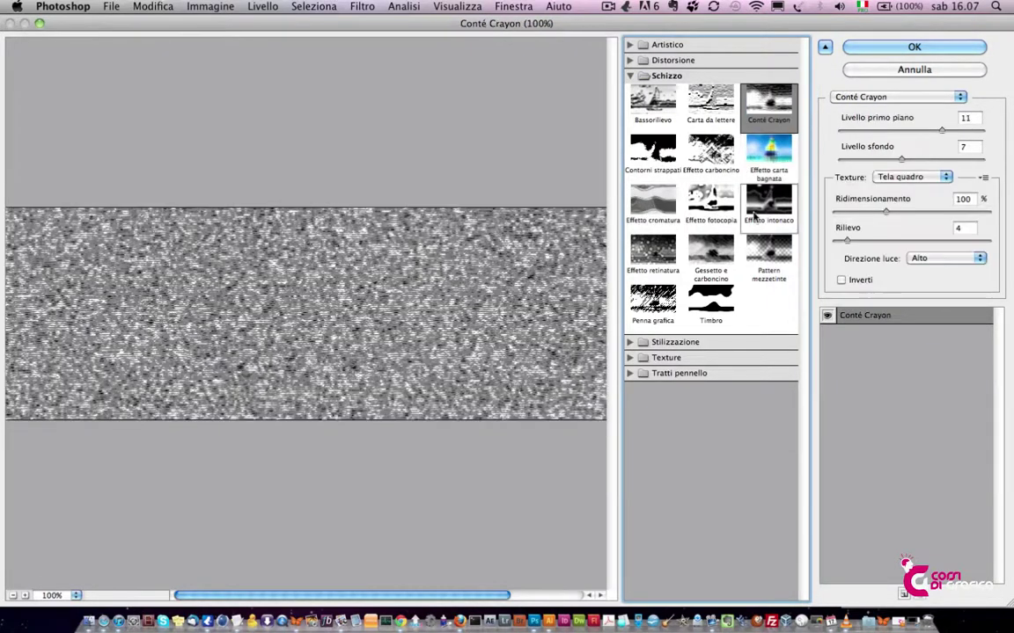
click(769, 201)
click(765, 254)
click(711, 255)
click(711, 201)
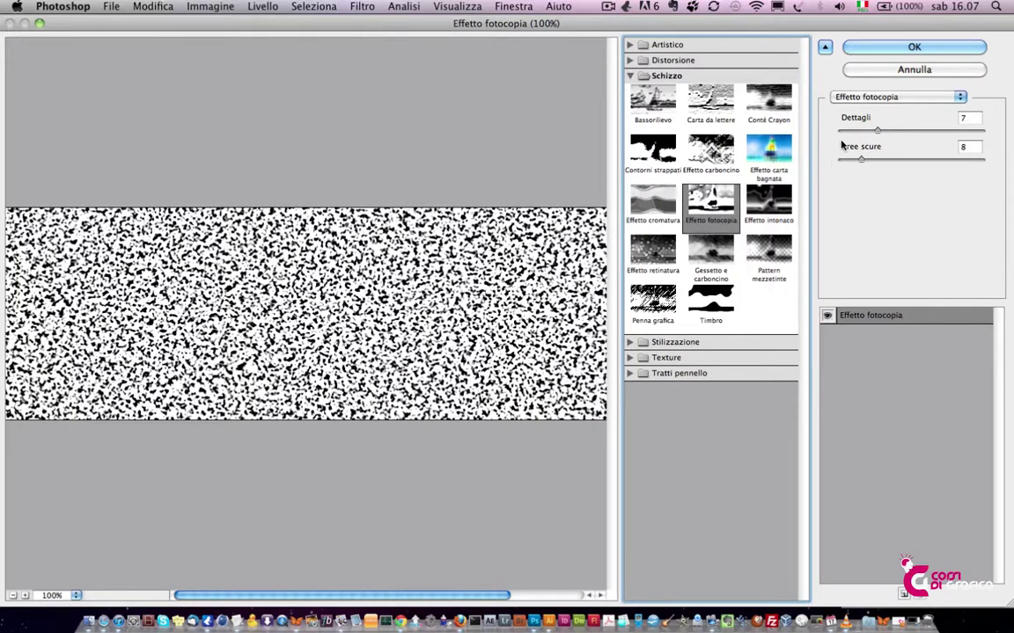
mouse_move(877, 130)
mouse_down()
mouse_move(930, 132)
mouse_move(840, 130)
mouse_move(893, 161)
mouse_move(842, 161)
mouse_up()
click(948, 70)
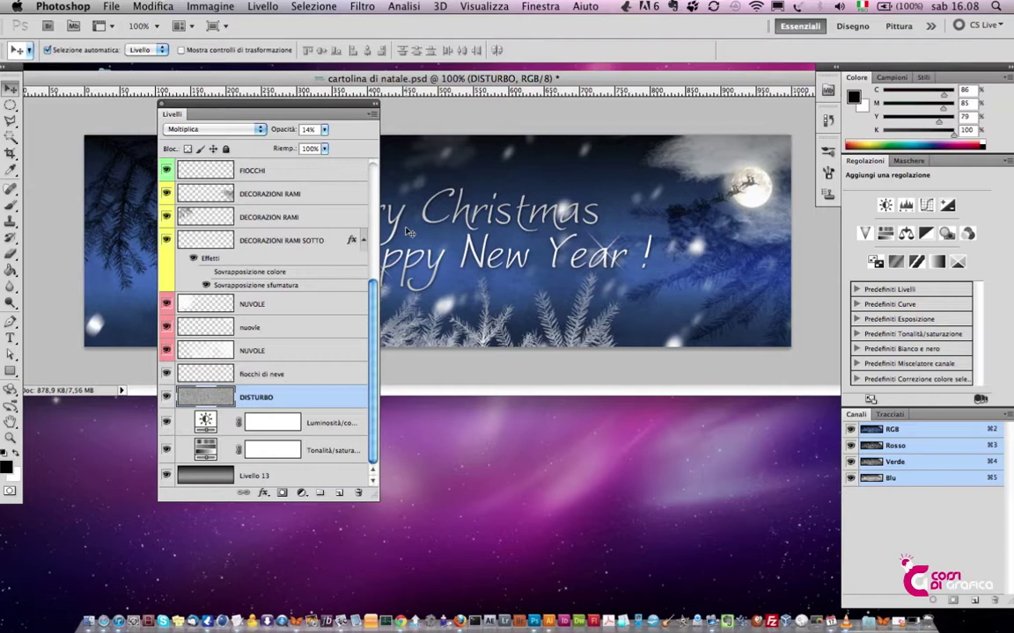
click(362, 7)
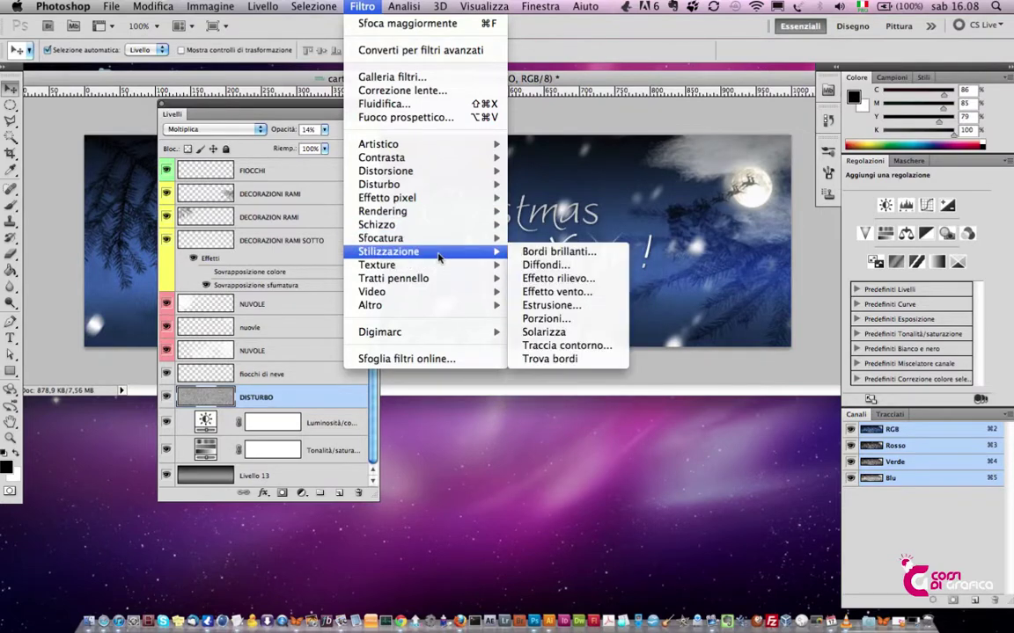
mouse_move(376, 225)
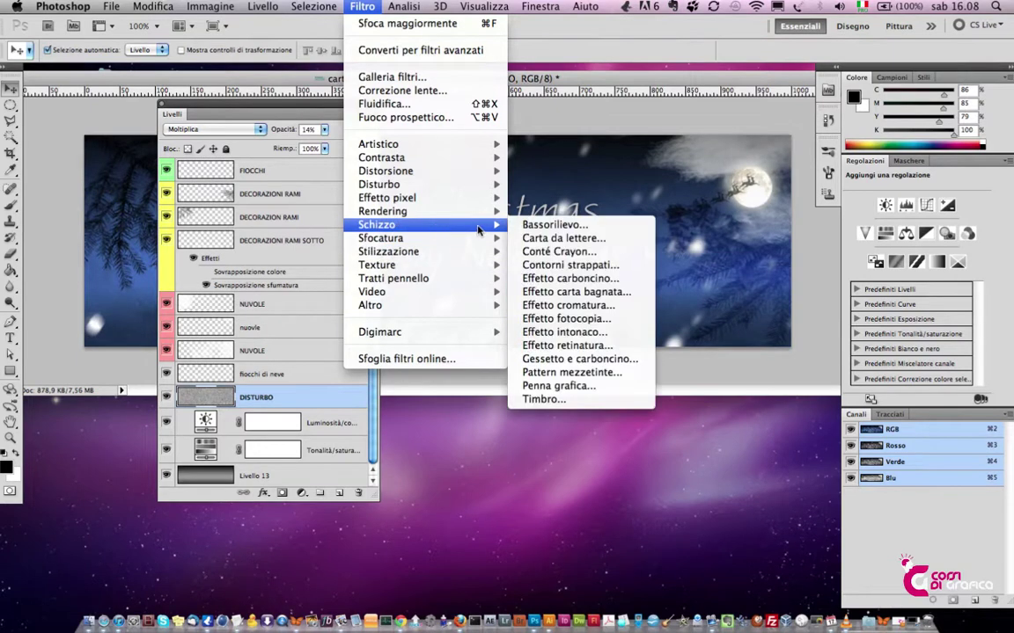
click(552, 238)
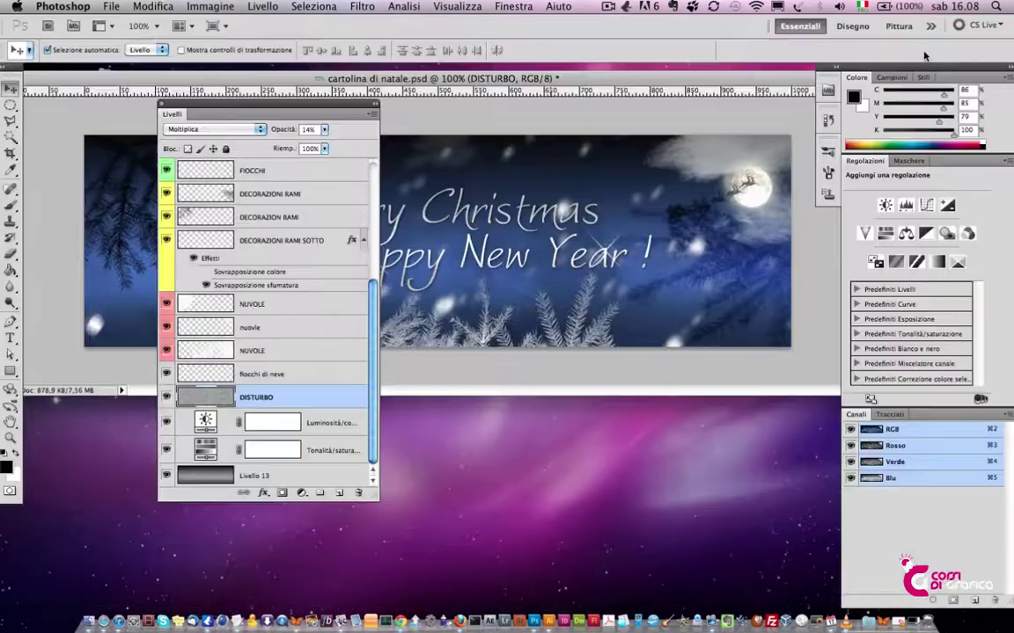
click(846, 49)
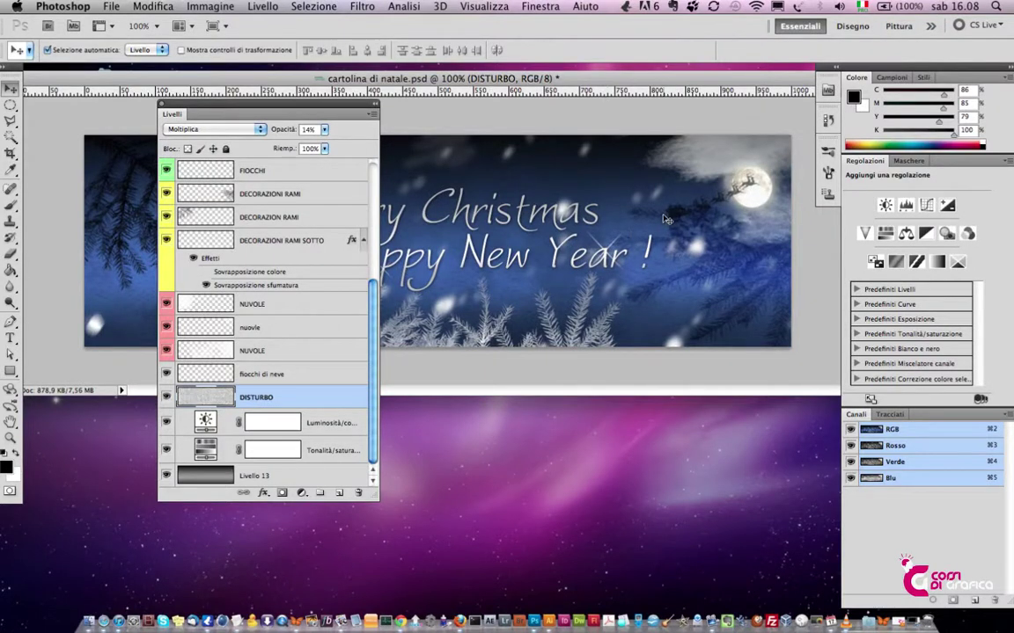
key(ctrl+z)
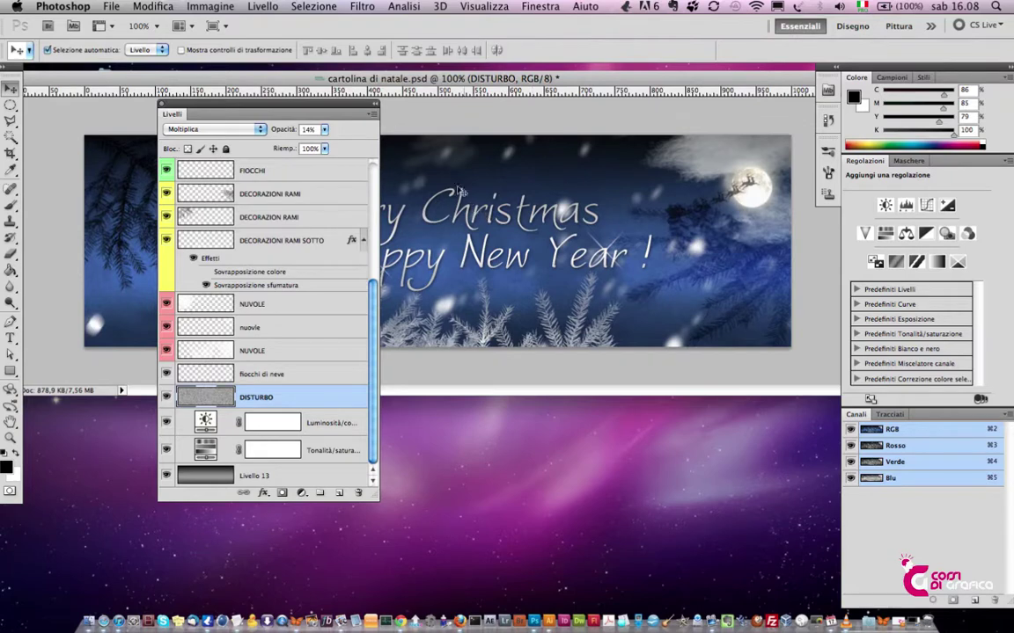
drag(489, 81, 522, 81)
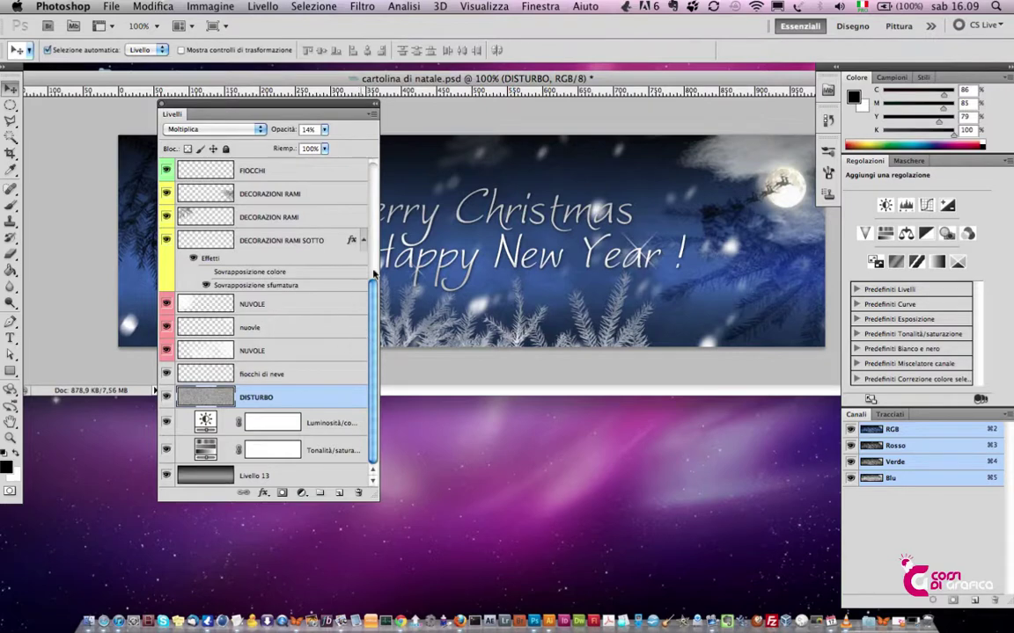
View the finished blue banner in full-screen mode, hiding and restoring the panels.
click(461, 251)
key(f)
key(Tab)
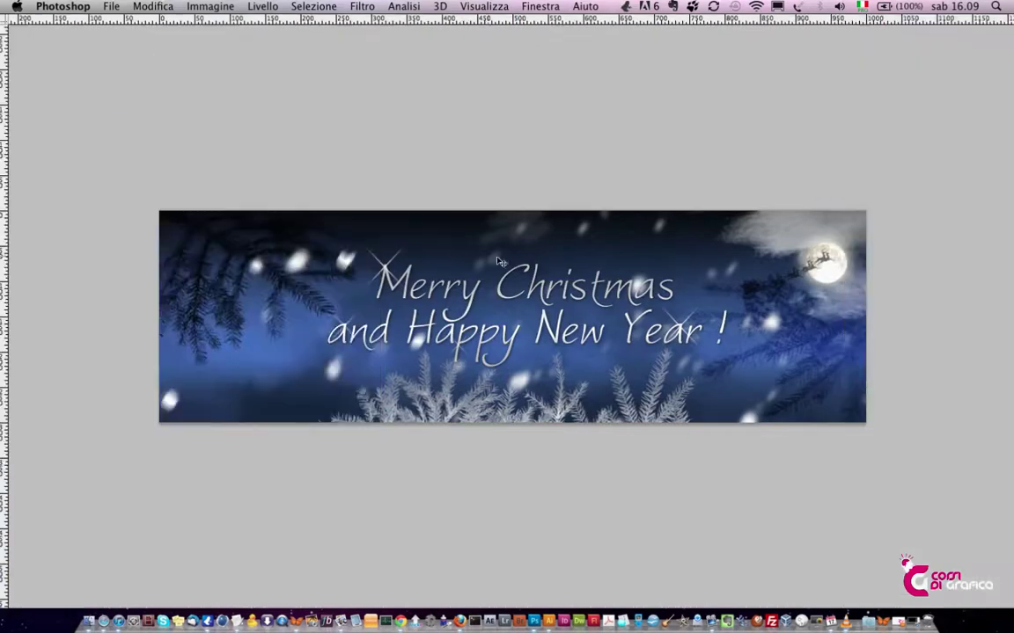
scroll(521, 242, down, 2)
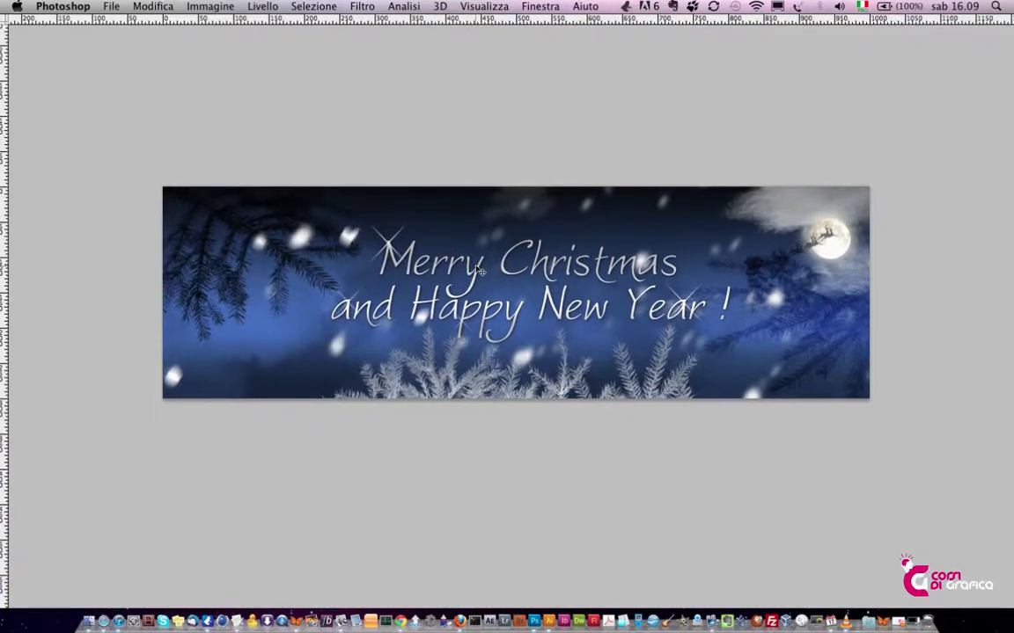
key(Tab)
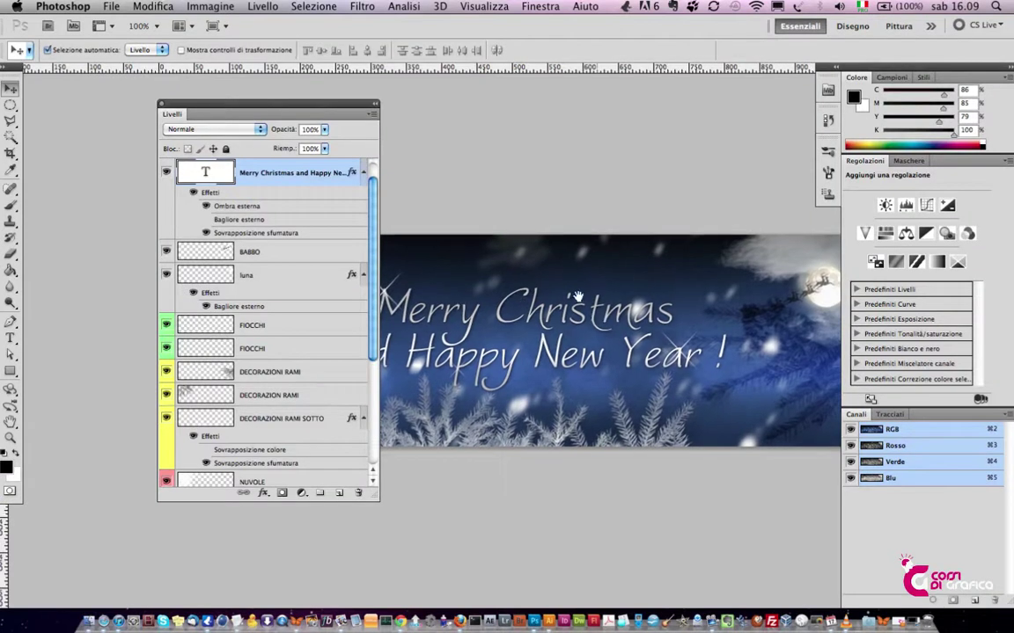
scroll(576, 296, down, 2)
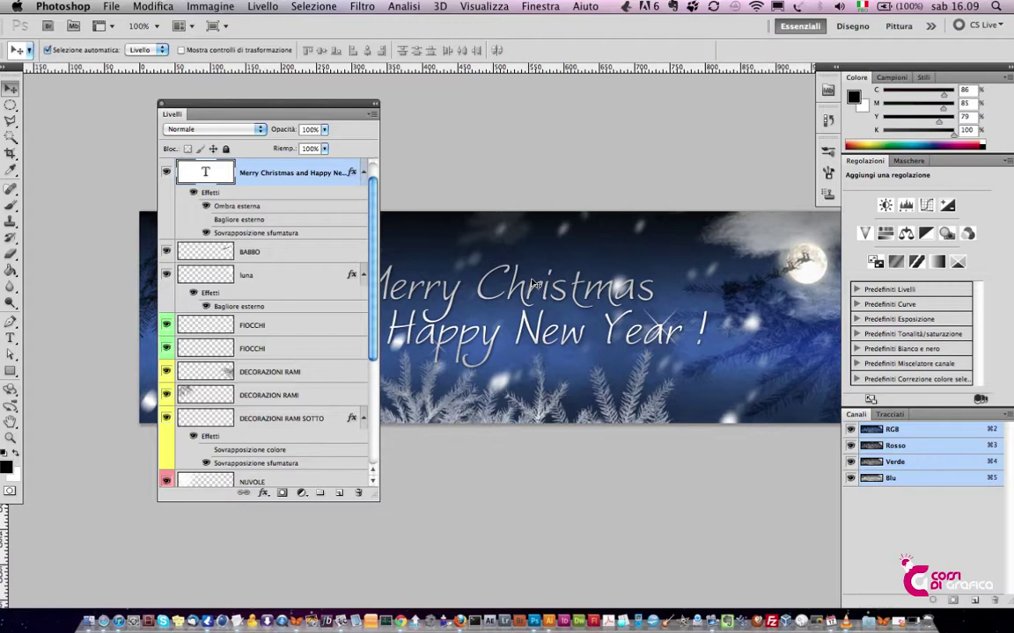
key(Tab)
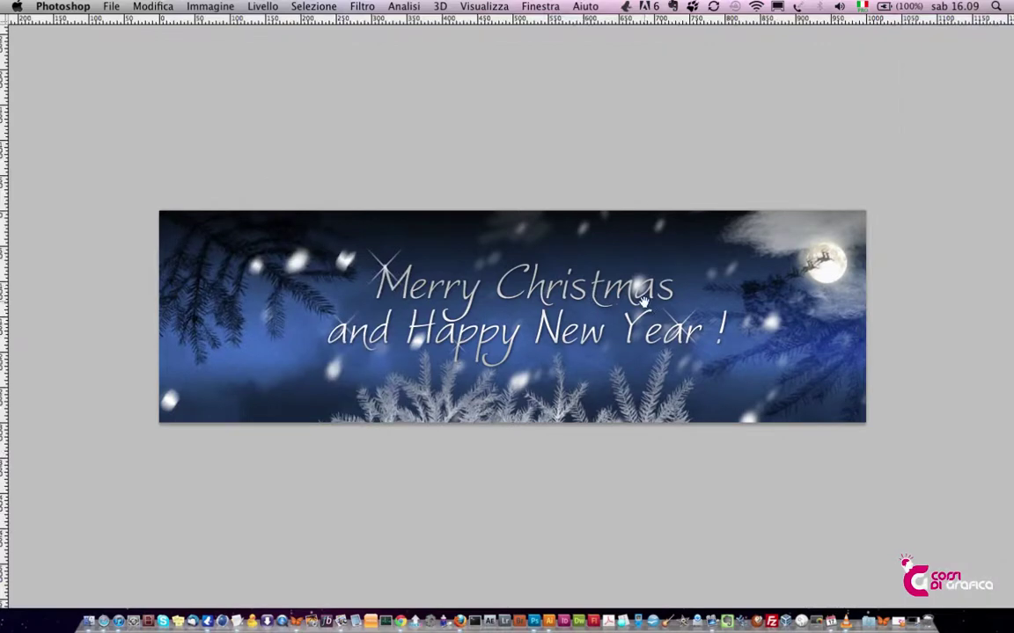
key(Tab)
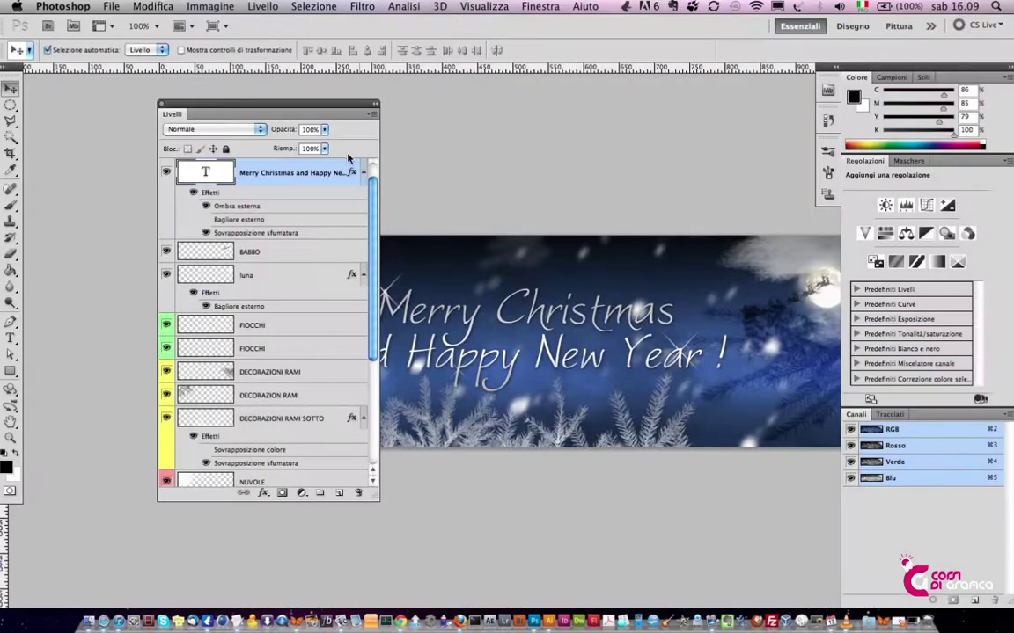